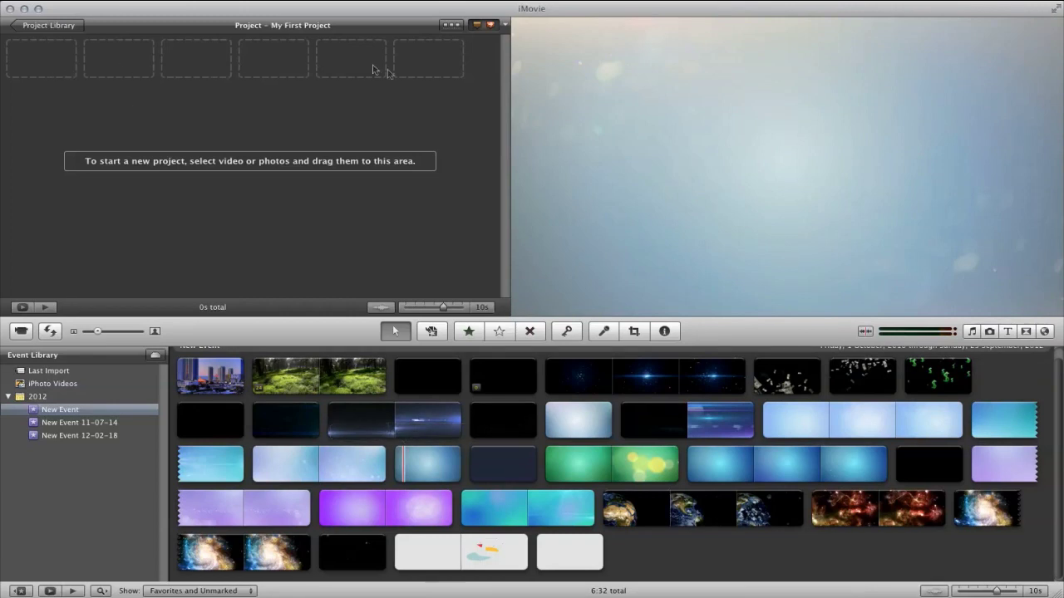
# Swap the positions of the project and event areas, and swap them back
pyautogui.click(51, 331)
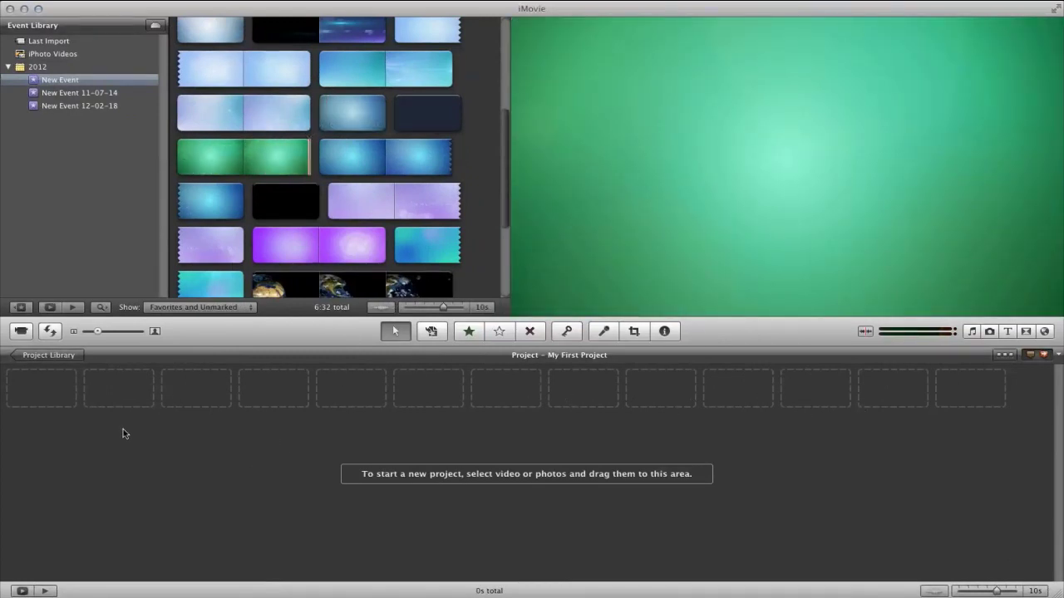
pyautogui.click(50, 331)
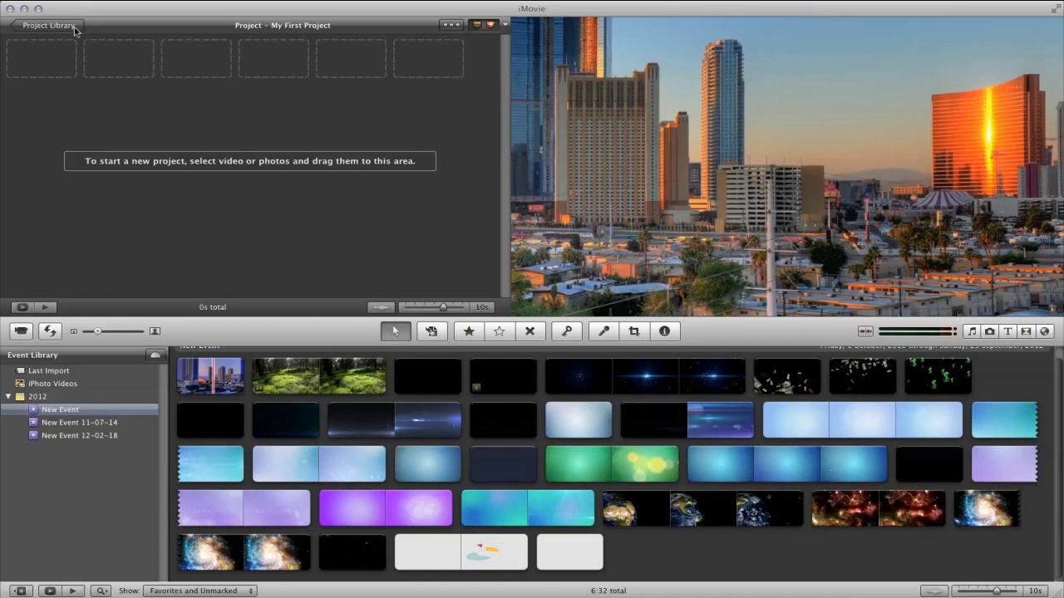
# Start importing a movie and browse to the MMG > NEW-MMG > NEW-COLLECTIONS folder
pyautogui.click(75, 1)
pyautogui.moveTo(163, 65)
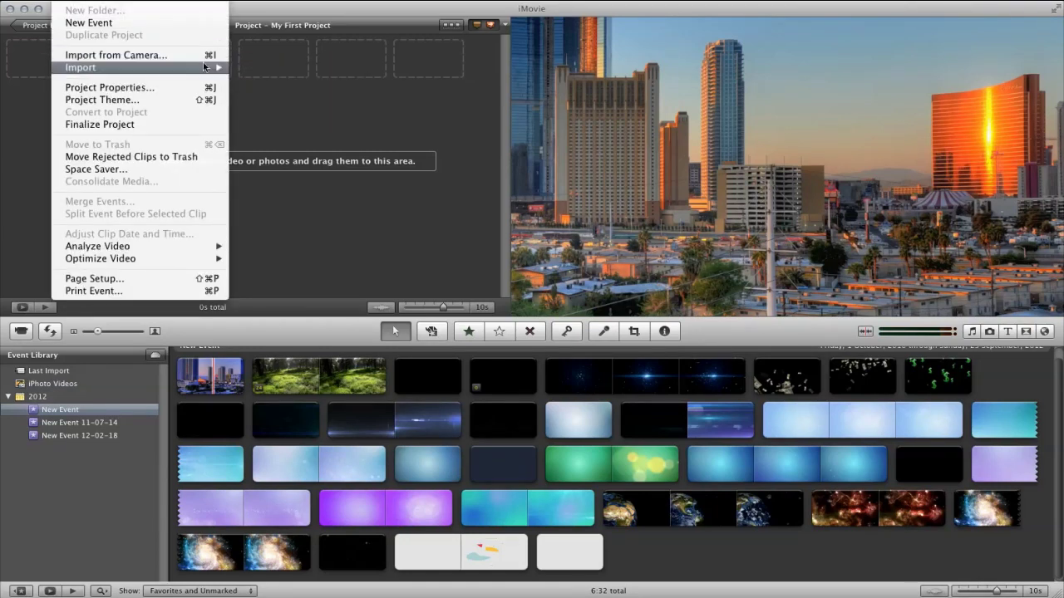
pyautogui.click(258, 69)
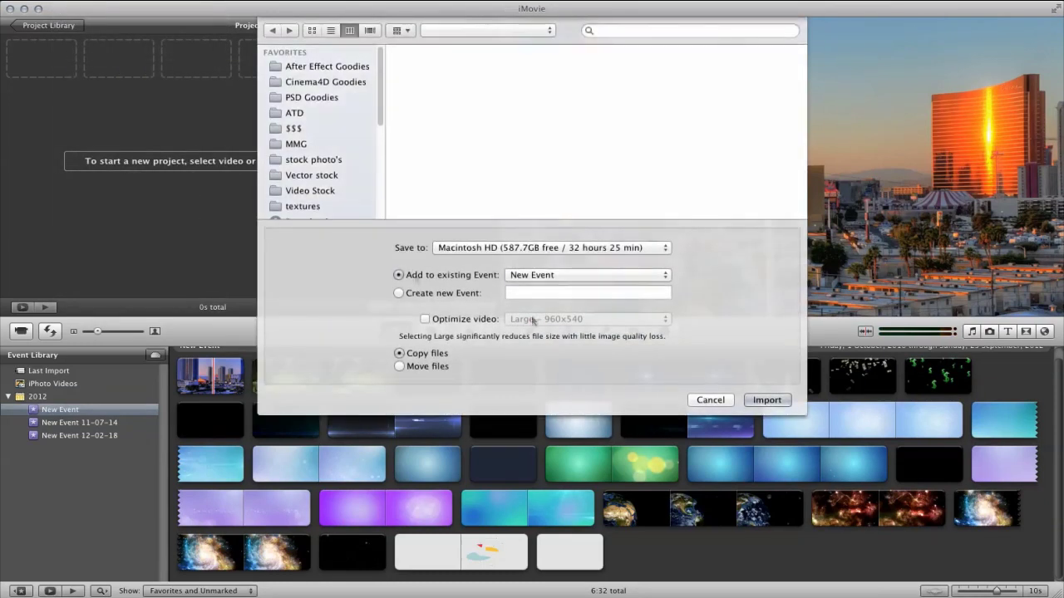
pyautogui.click(334, 193)
pyautogui.click(309, 174)
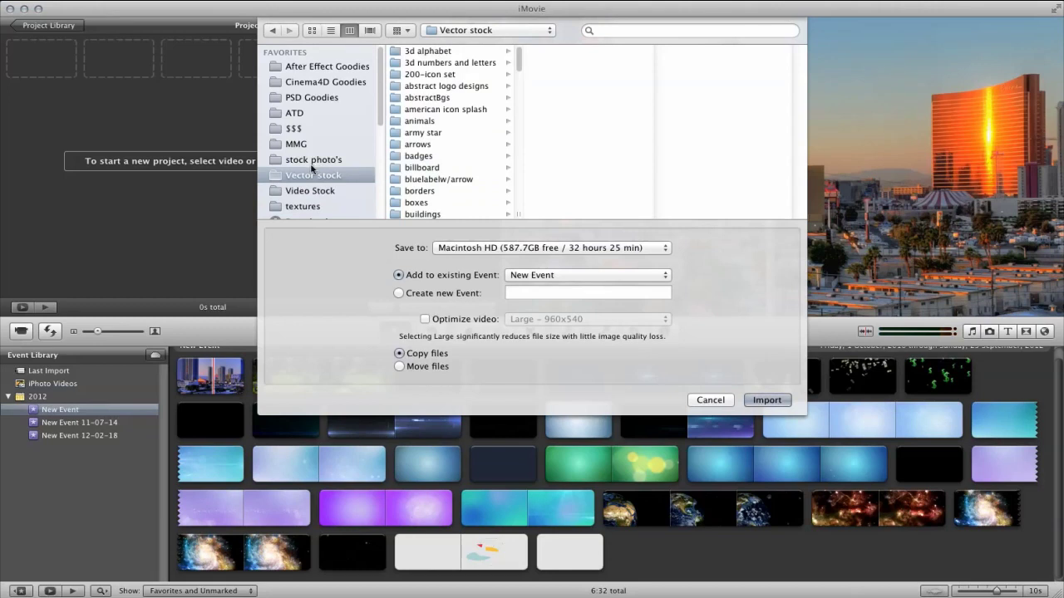
pyautogui.click(299, 146)
pyautogui.moveTo(521, 108); pyautogui.dragTo(496, 155)
pyautogui.click(496, 153)
pyautogui.click(607, 110)
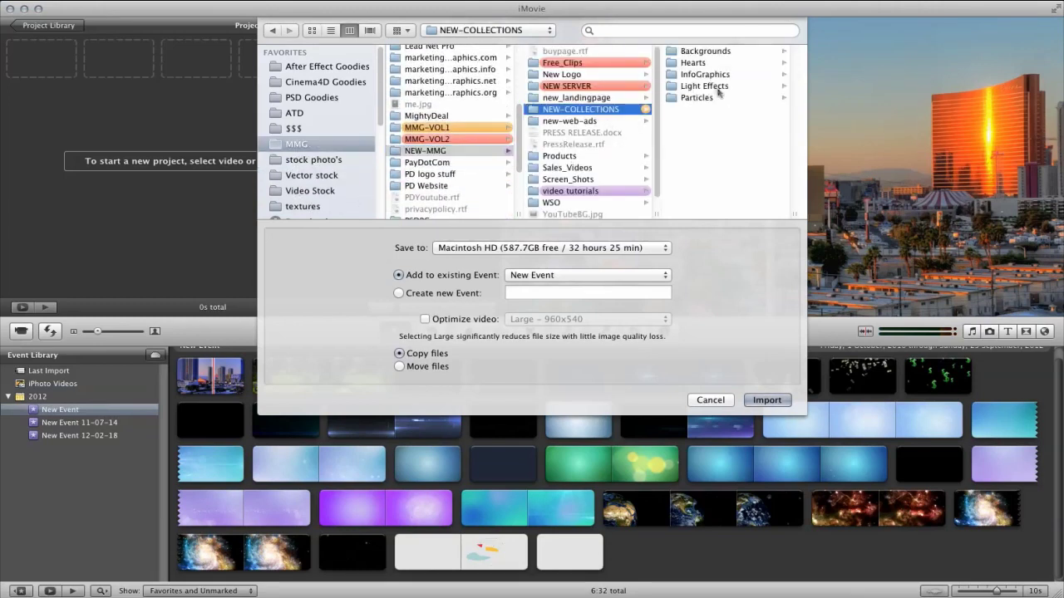
# Select LightEffects4.mov in Light Effects > Light_Streaks > Light_Streaks_Prekeyed
pyautogui.click(701, 86)
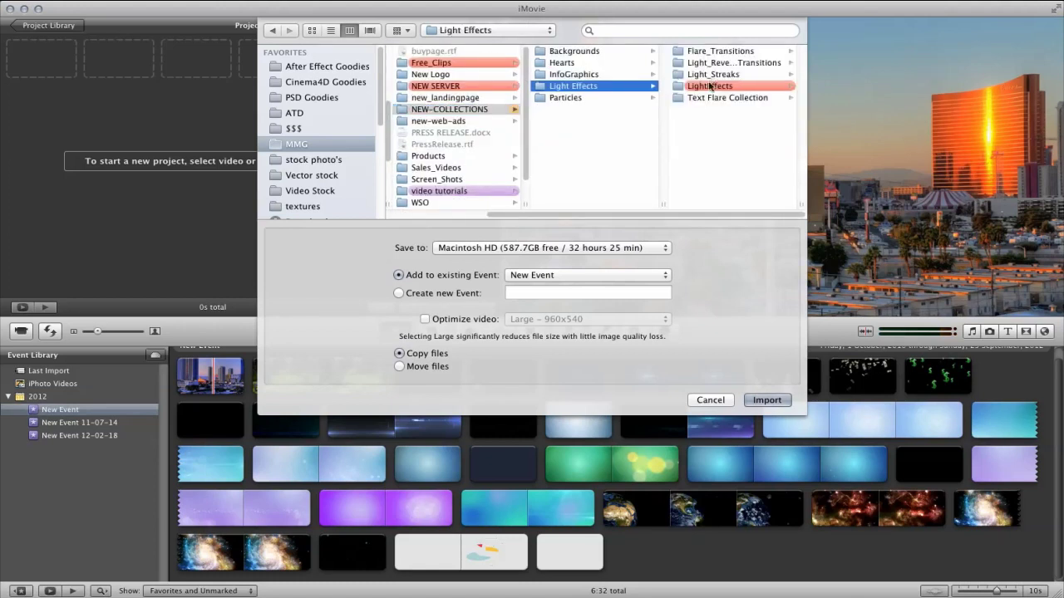
pyautogui.click(711, 86)
pyautogui.click(644, 75)
pyautogui.click(713, 63)
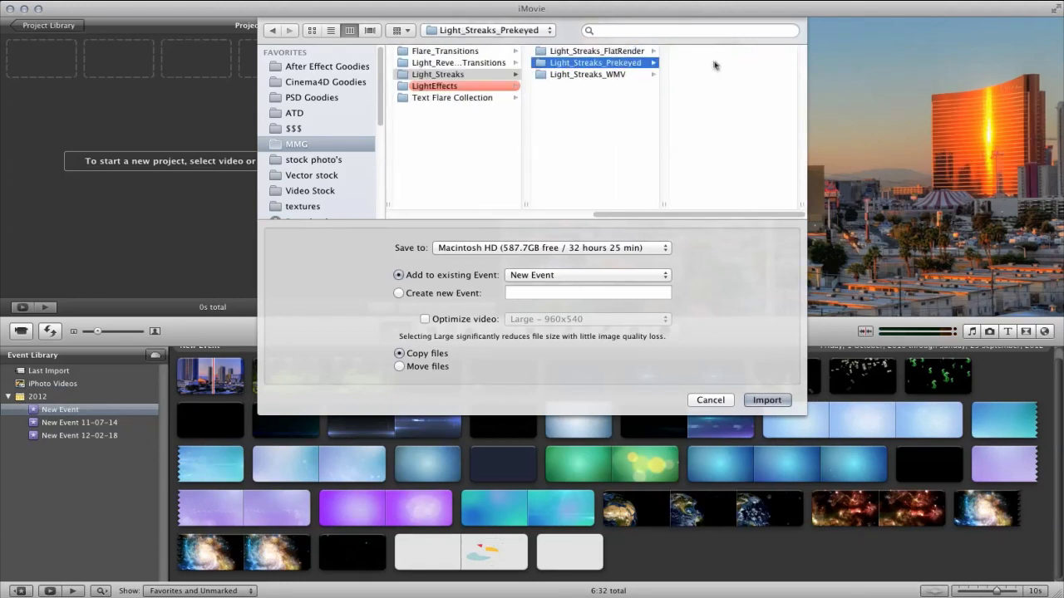
pyautogui.click(711, 86)
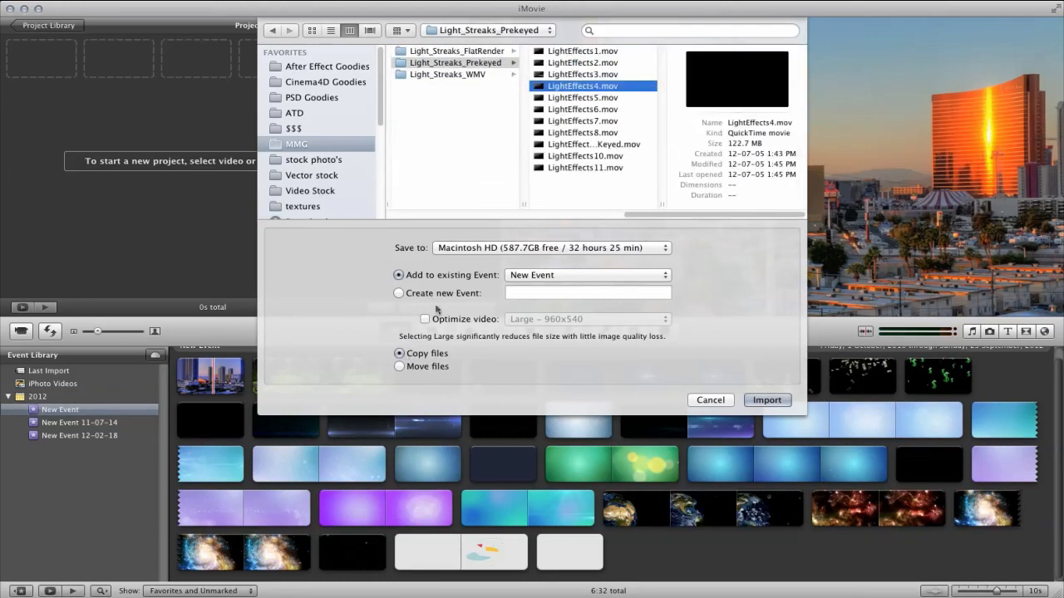
# Set the video optimization size to Full - Original Size, leaving Optimize video turned off
pyautogui.click(426, 319)
pyautogui.click(434, 316)
pyautogui.click(433, 248)
pyautogui.click(505, 250)
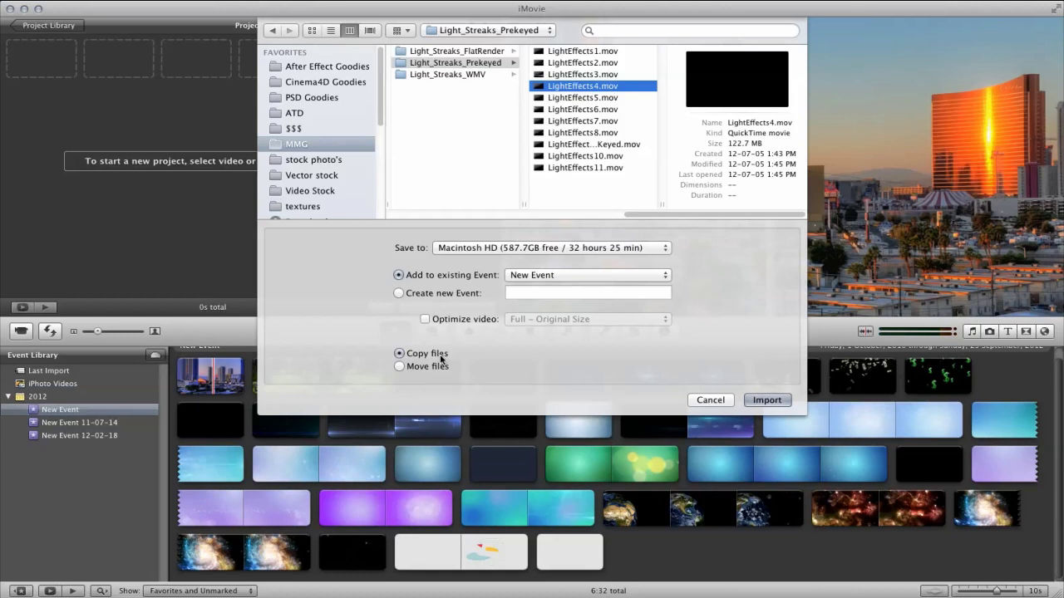
# Preview LightEffects4.mov and import it into the existing event New Event, copying the file
pyautogui.click(738, 79)
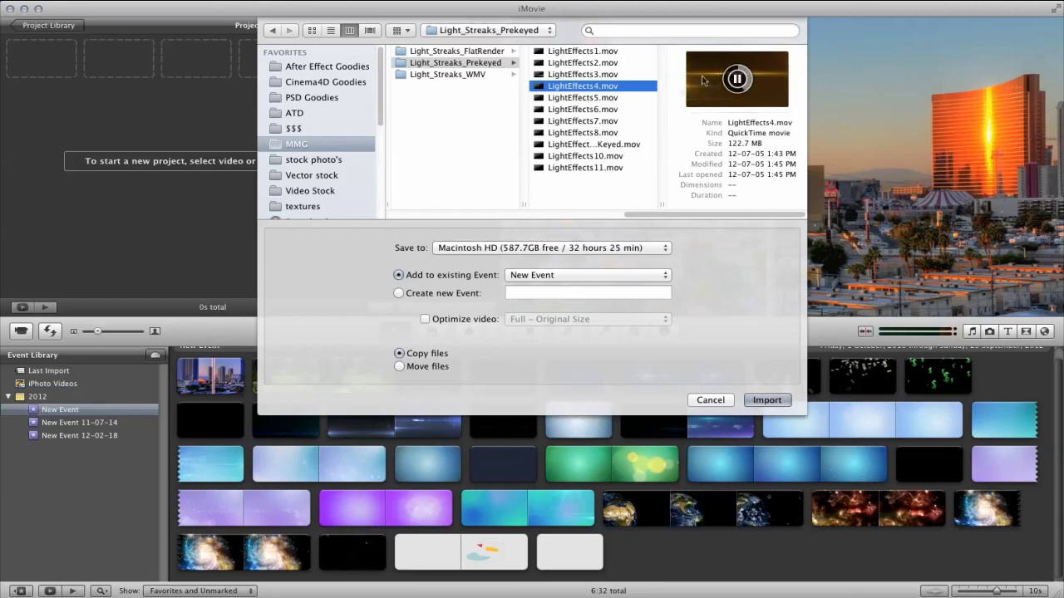
pyautogui.click(737, 79)
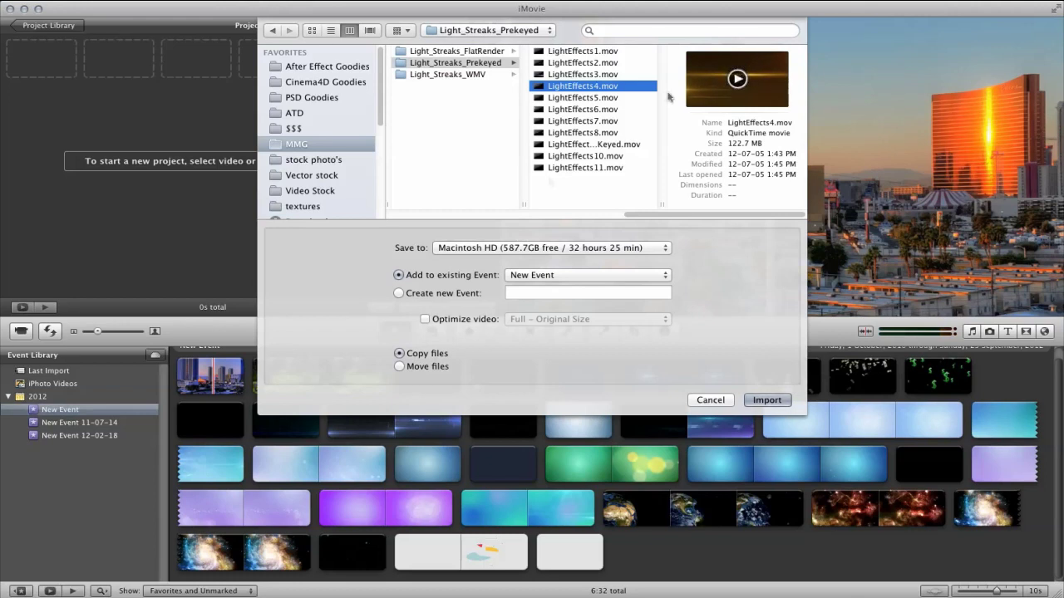
pyautogui.click(766, 401)
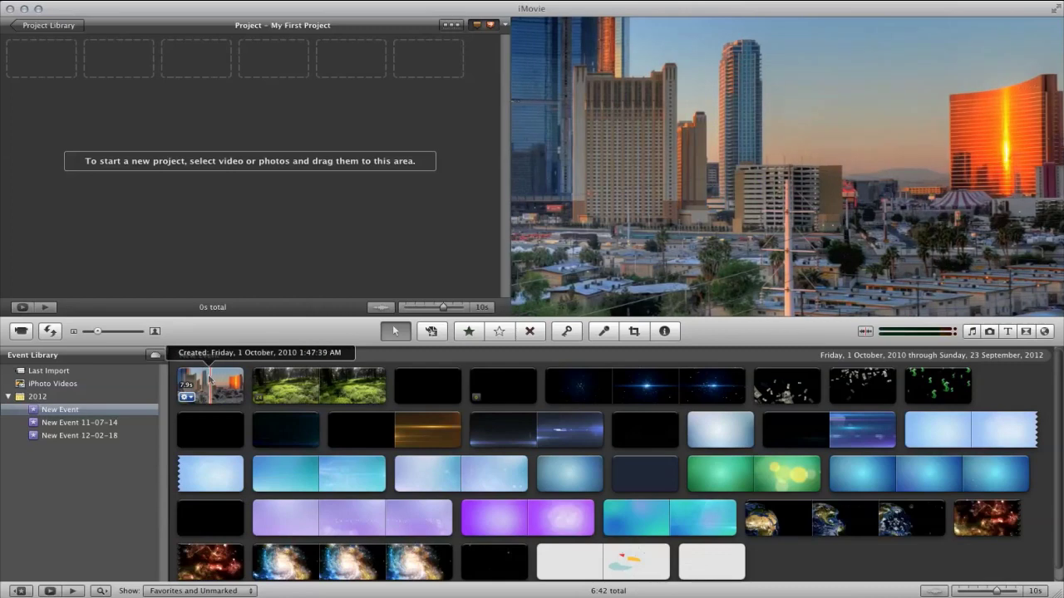
# Add the entire city skyline clip from the event to the empty project and play it
pyautogui.click(206, 388)
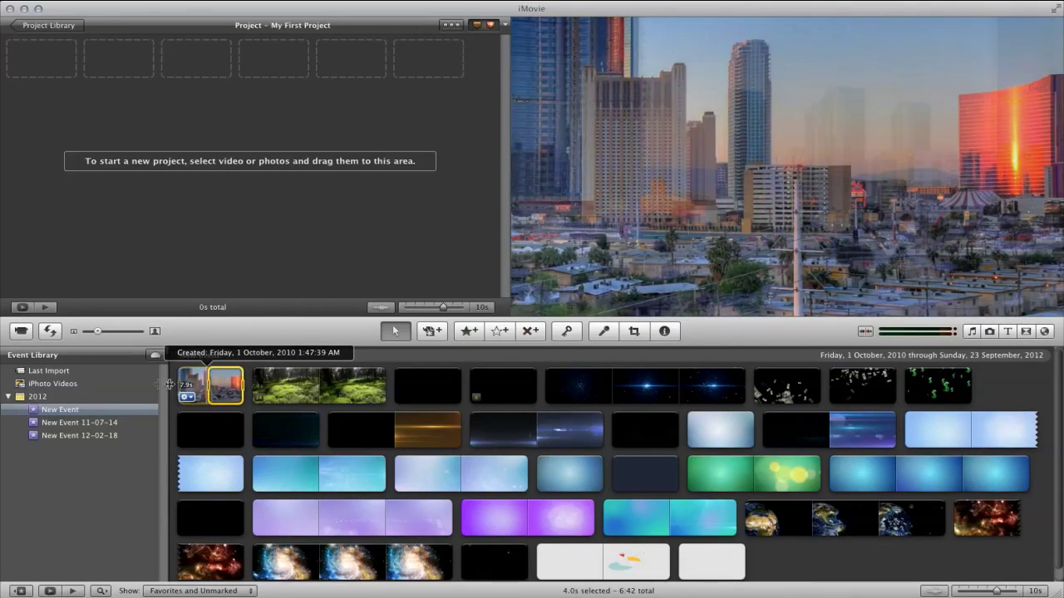
pyautogui.moveTo(209, 388); pyautogui.dragTo(25, 66)
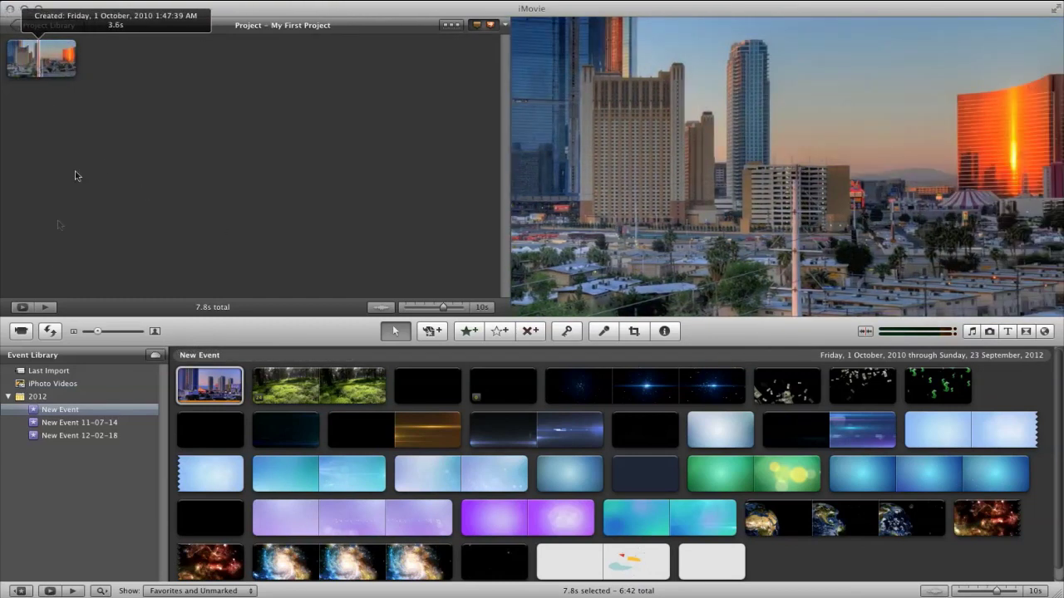
pyautogui.press('space')
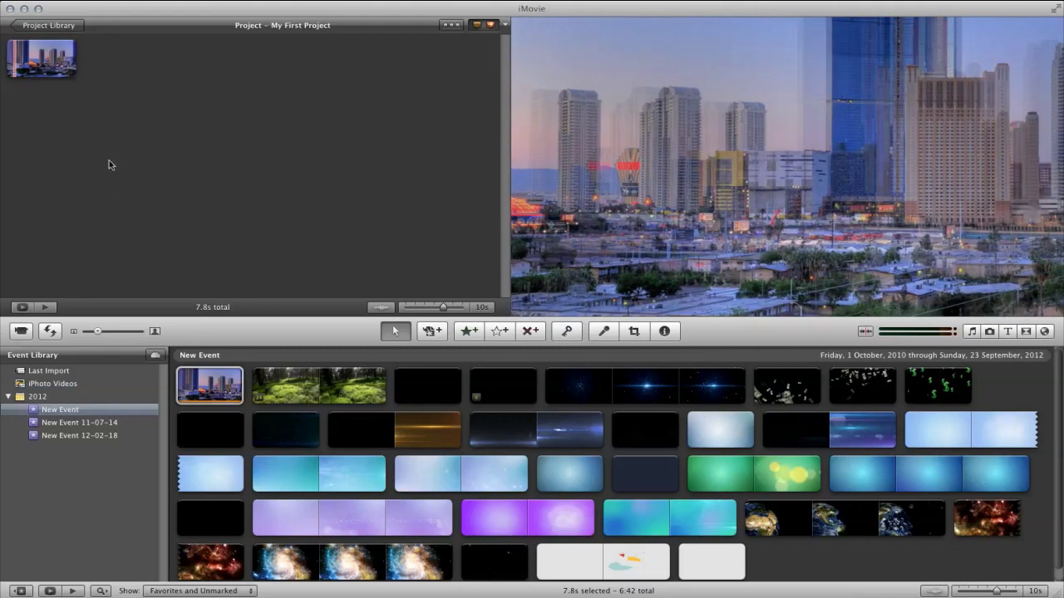
pyautogui.click(130, 145)
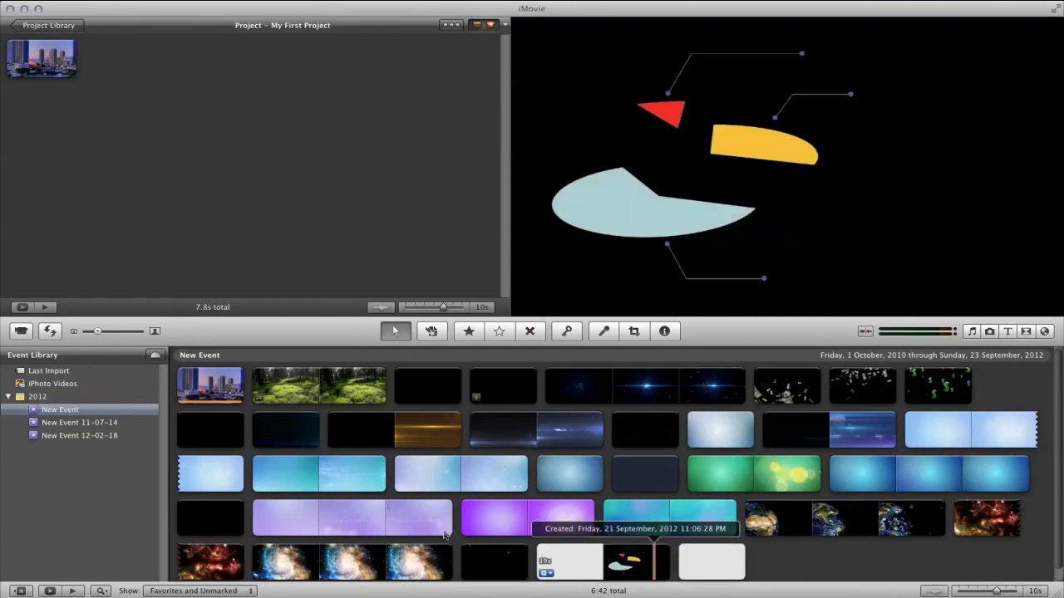
pyautogui.click(416, 434)
pyautogui.moveTo(409, 430); pyautogui.dragTo(324, 430)
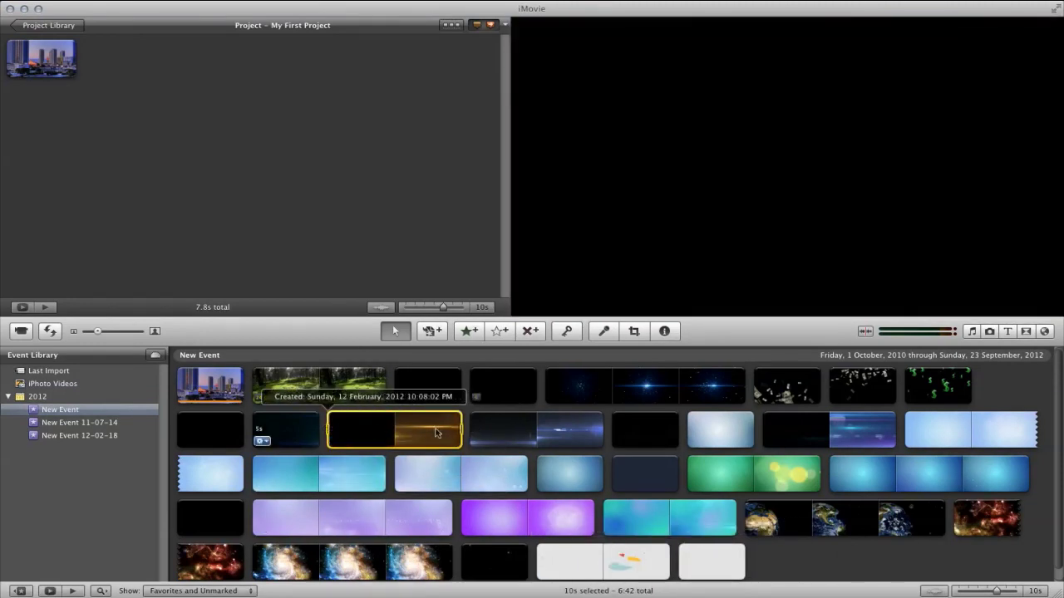
pyautogui.moveTo(434, 429); pyautogui.dragTo(56, 68)
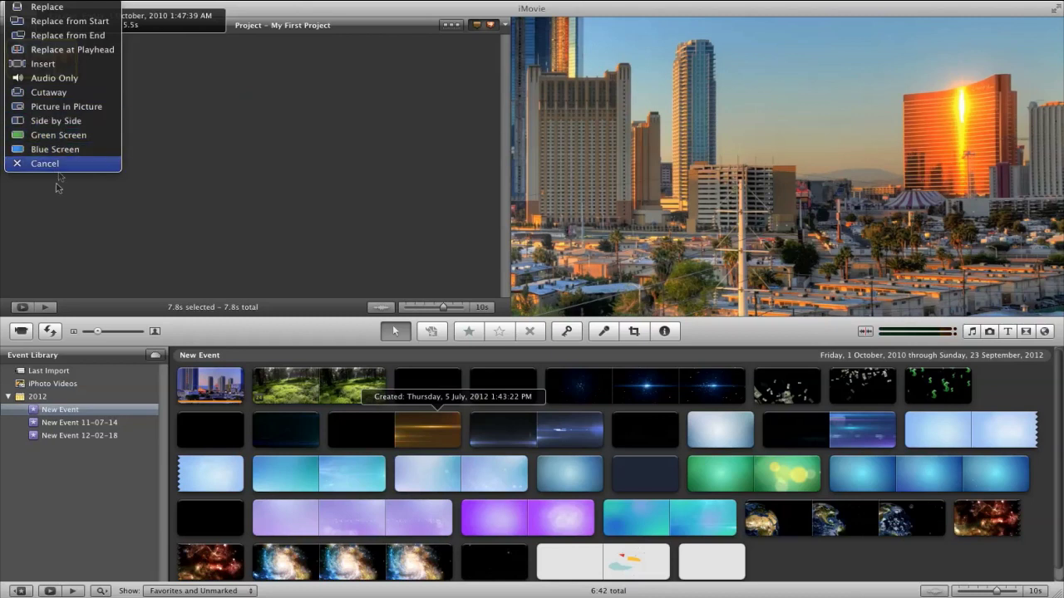
pyautogui.click(38, 164)
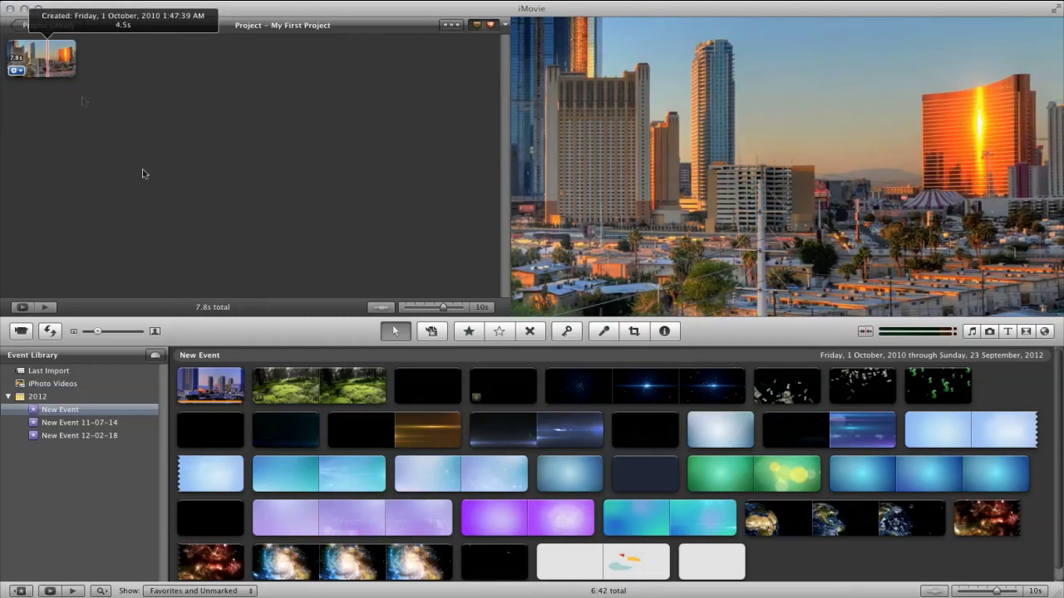
# Overlay the gold light-streak clip on the project's city skyline clip as Picture in Picture
pyautogui.click(441, 431)
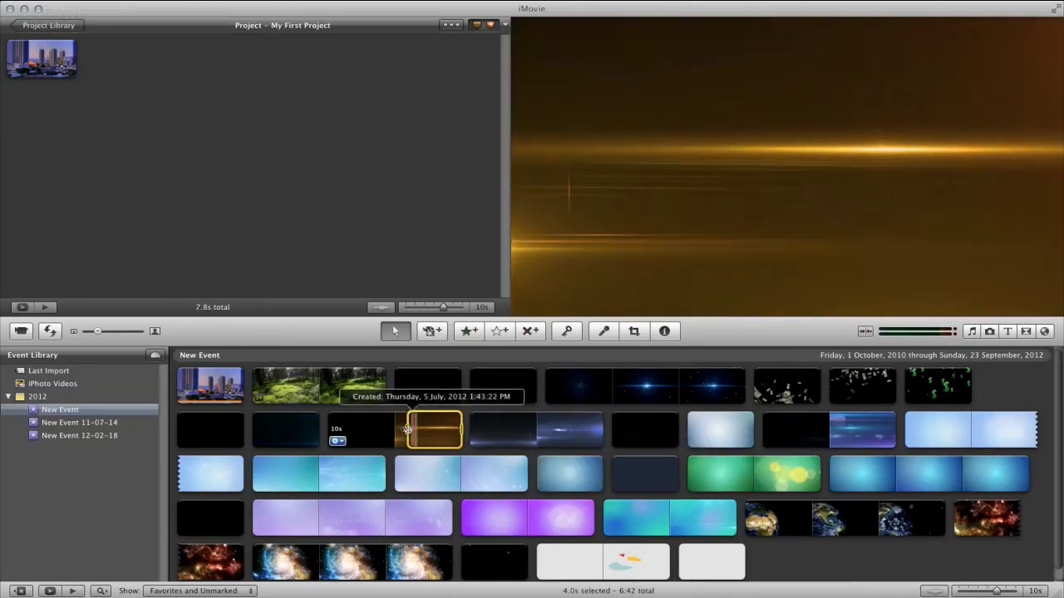
pyautogui.moveTo(408, 430); pyautogui.dragTo(50, 60)
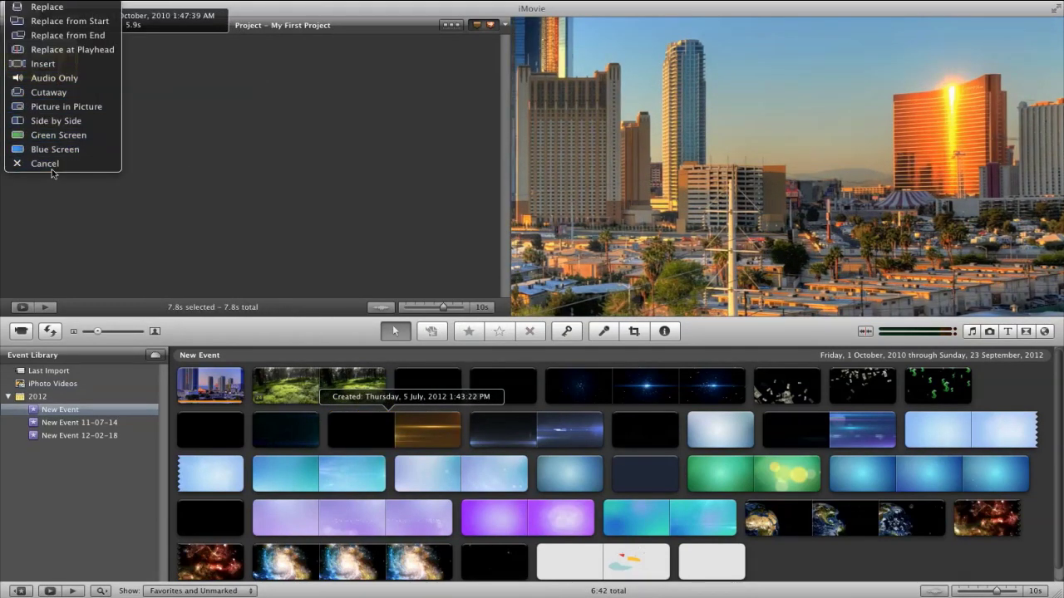
pyautogui.click(60, 109)
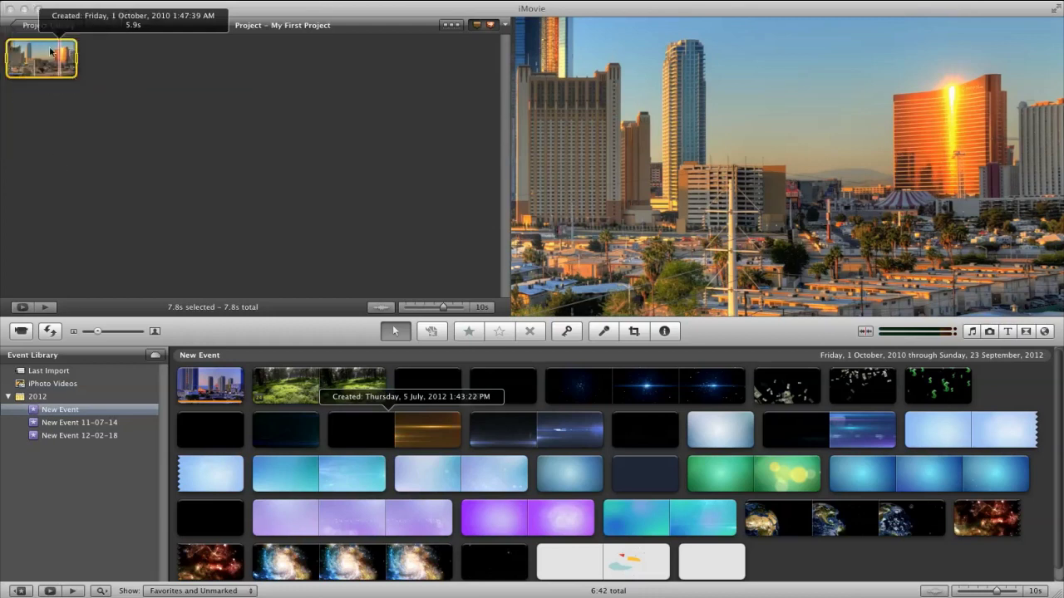
pyautogui.moveTo(910, 94); pyautogui.dragTo(863, 110)
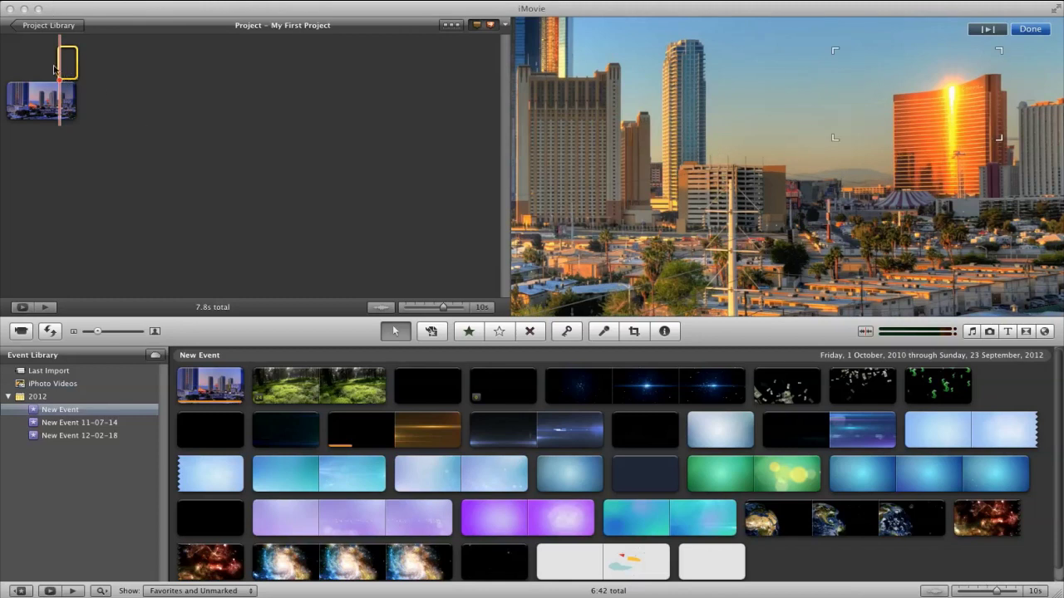
# Turn Show Advanced Tools off and back on in the general preferences, and close the preferences
pyautogui.click(62, 1)
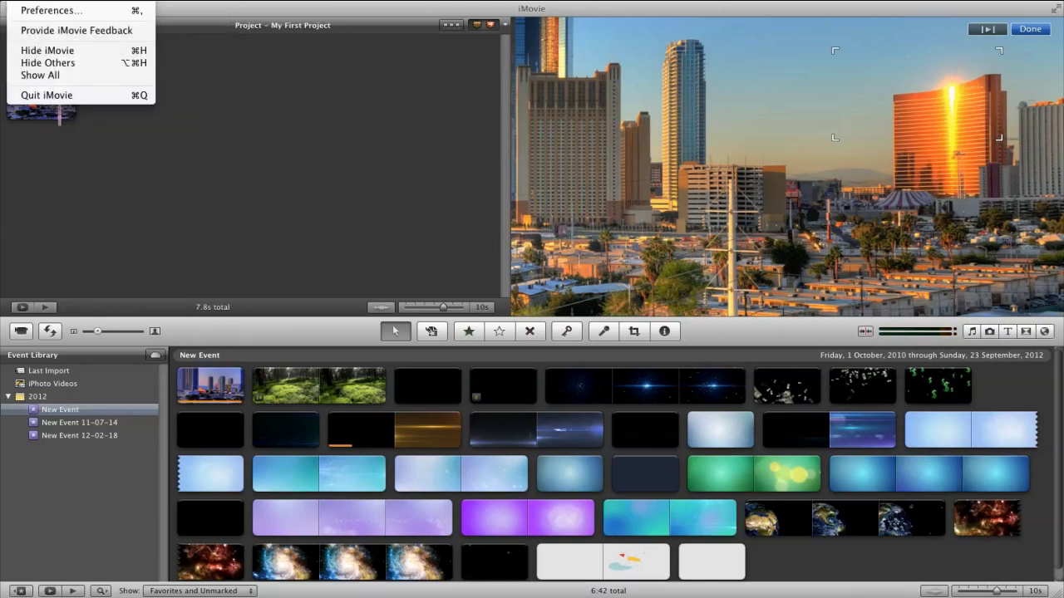
pyautogui.click(50, 10)
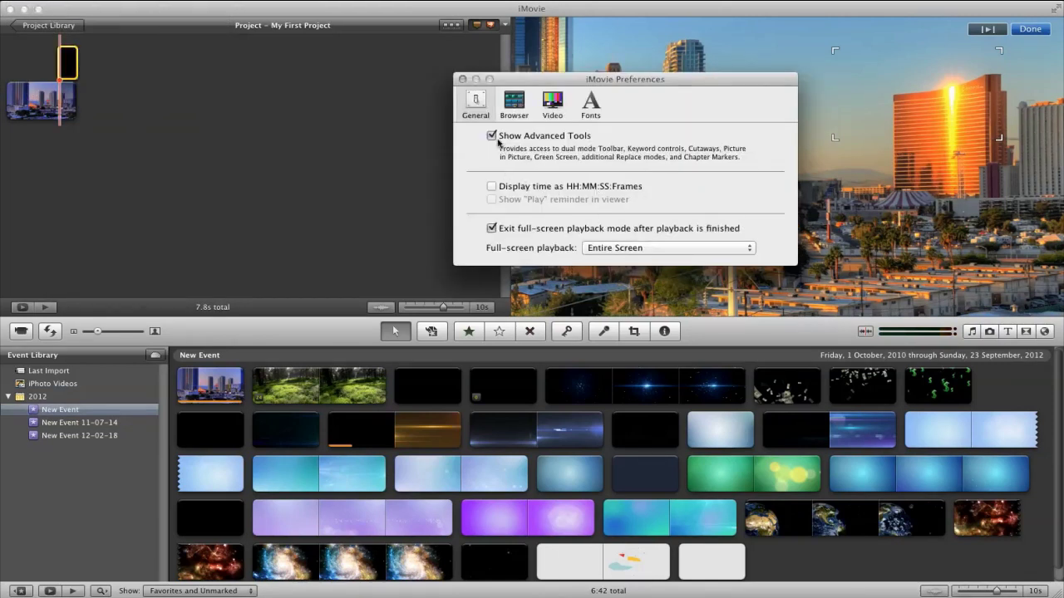
pyautogui.click(491, 136)
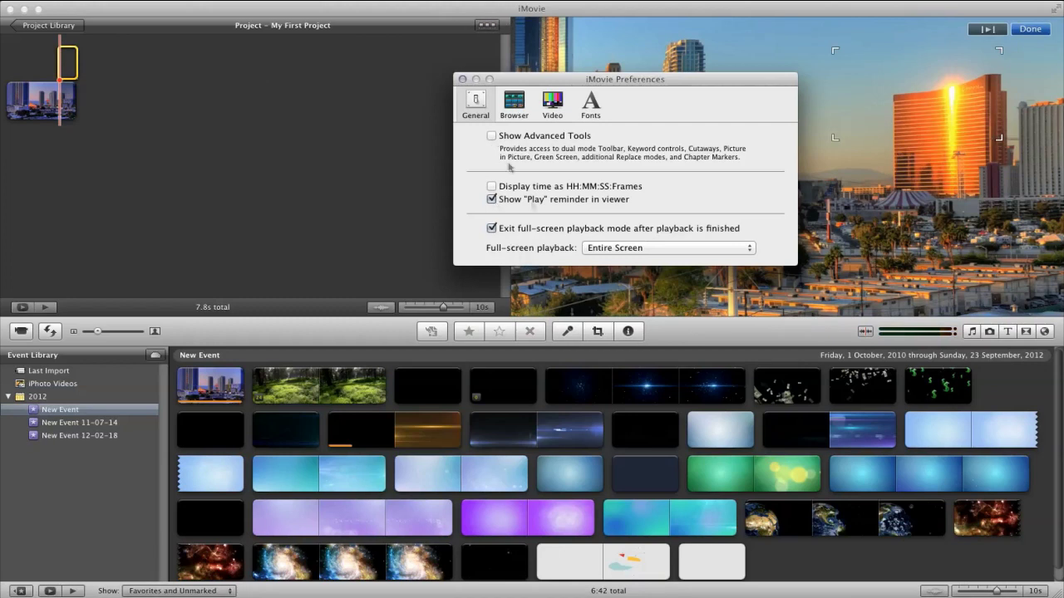
pyautogui.click(491, 138)
pyautogui.moveTo(494, 80); pyautogui.dragTo(432, 81)
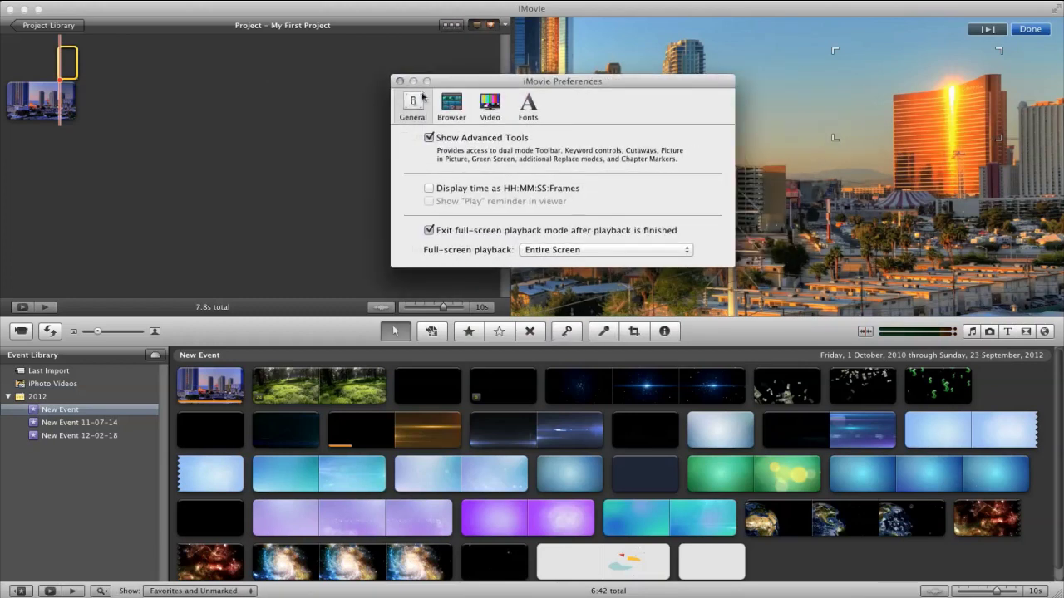
pyautogui.click(399, 81)
# Delete the picture-in-picture gold light-streak clip from the project
pyautogui.click(69, 65)
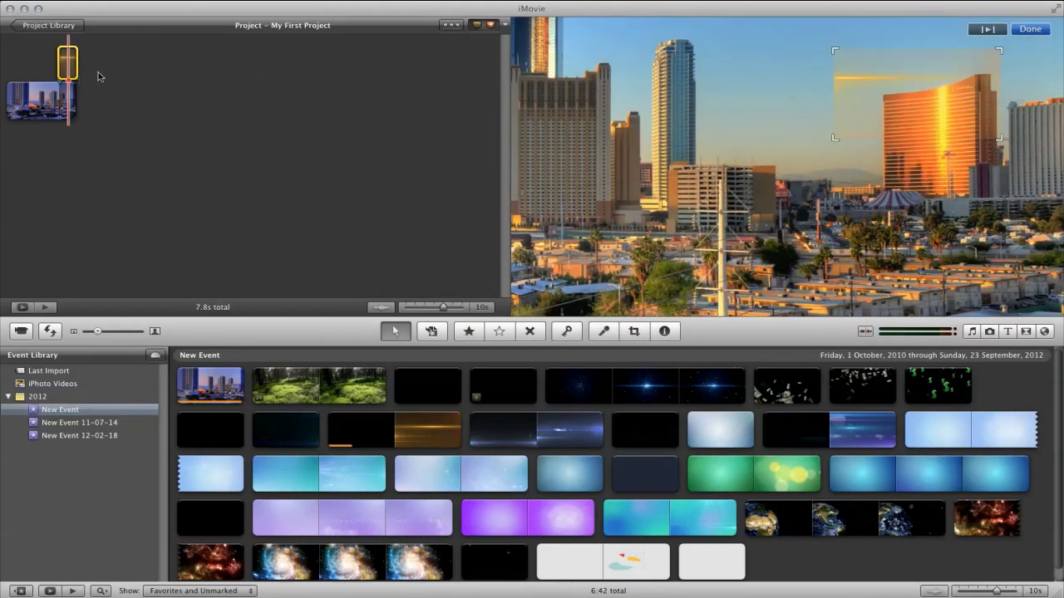
pyautogui.click(67, 63)
pyautogui.press('Delete')
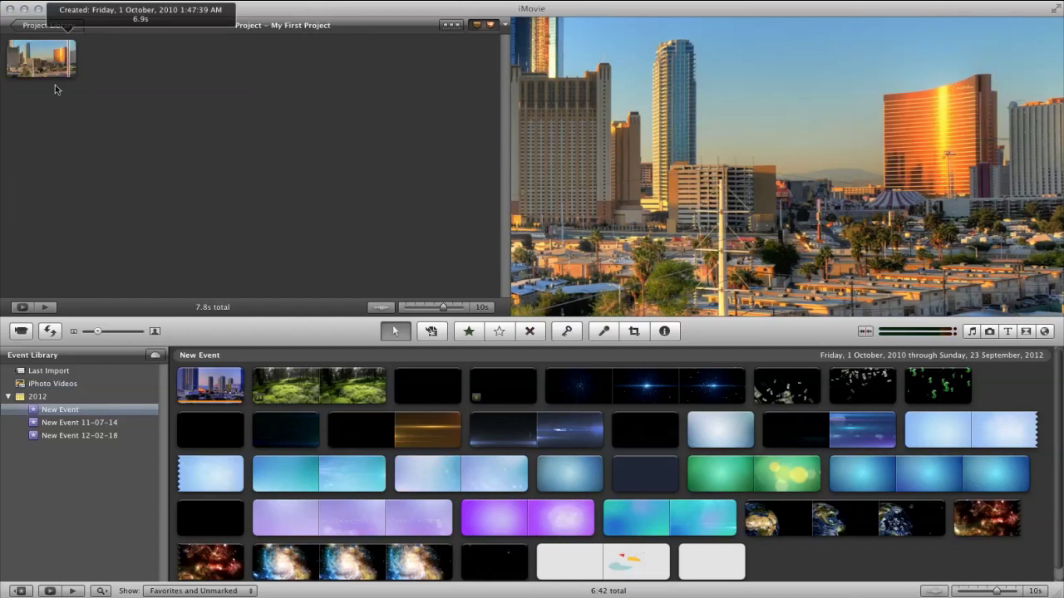
pyautogui.click(393, 429)
pyautogui.moveTo(393, 429); pyautogui.dragTo(324, 430)
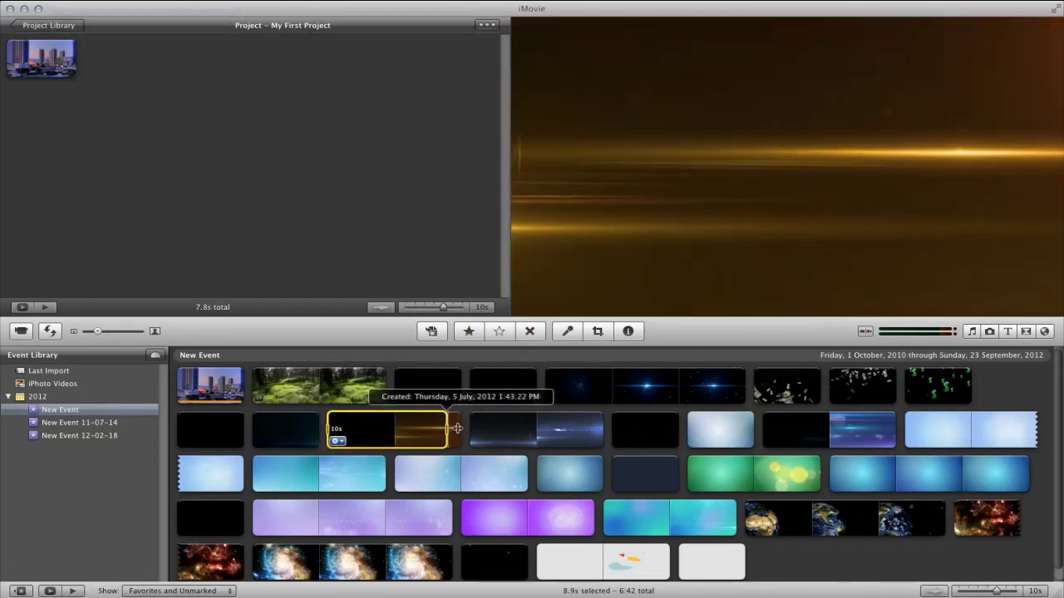
pyautogui.moveTo(448, 429); pyautogui.dragTo(59, 69)
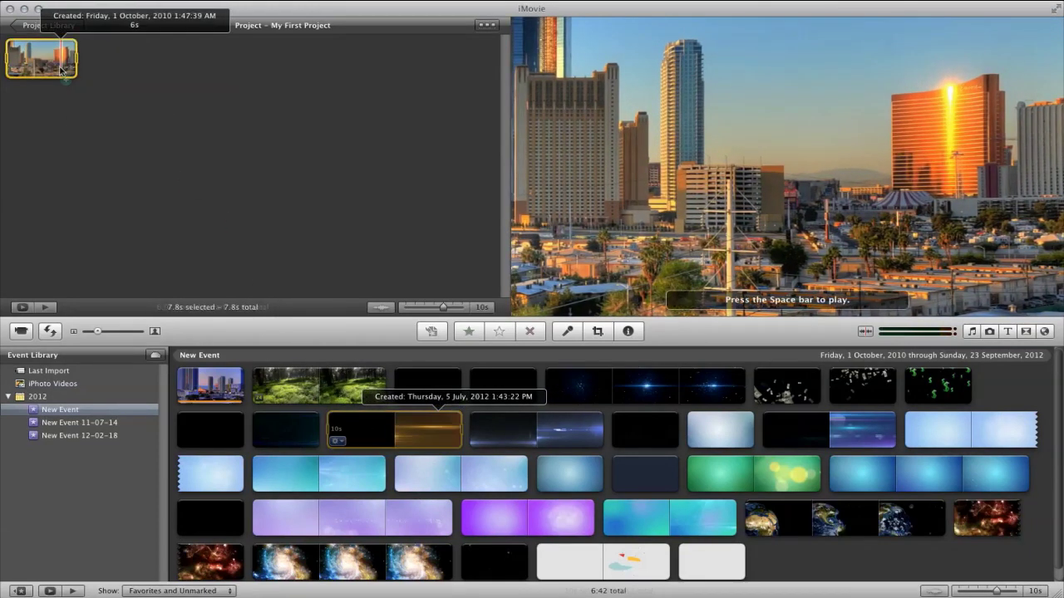
pyautogui.moveTo(60, 71); pyautogui.dragTo(58, 69)
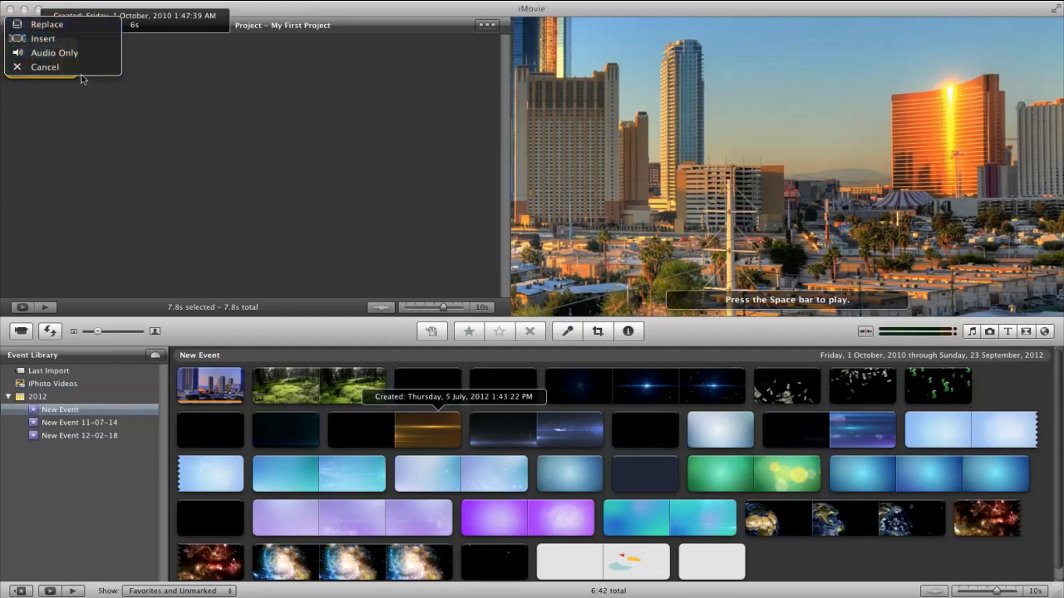
pyautogui.click(55, 69)
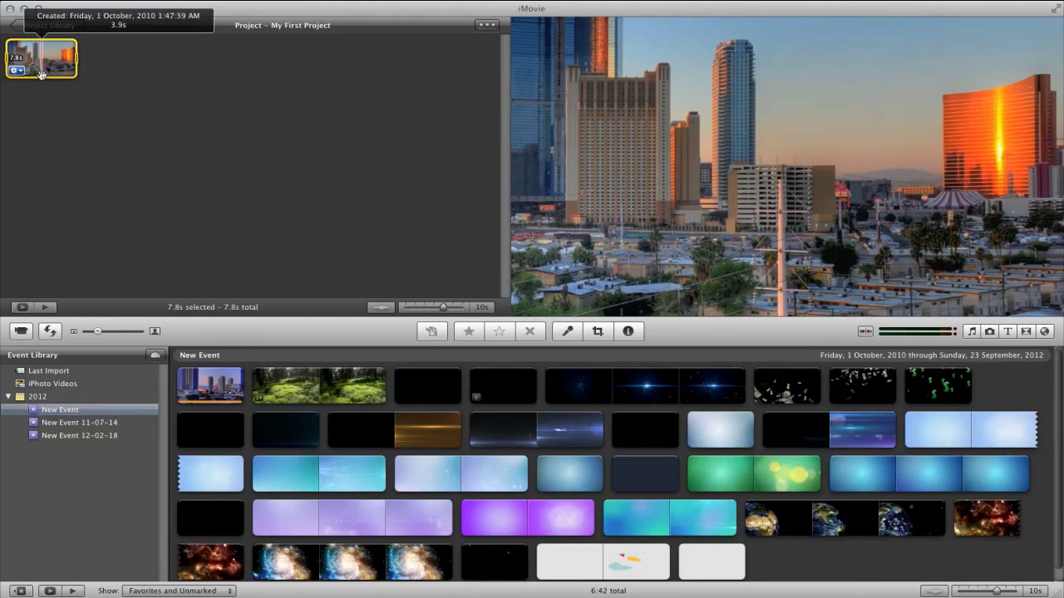
# Turn on Show Advanced Tools in the general preferences and close the preferences
pyautogui.click(41, 1)
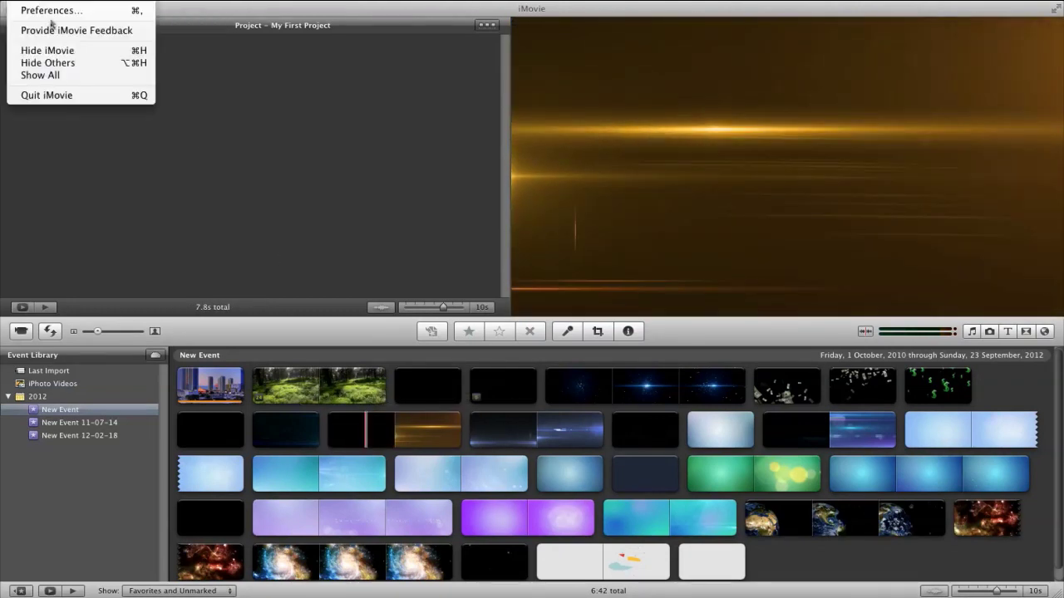
pyautogui.click(55, 11)
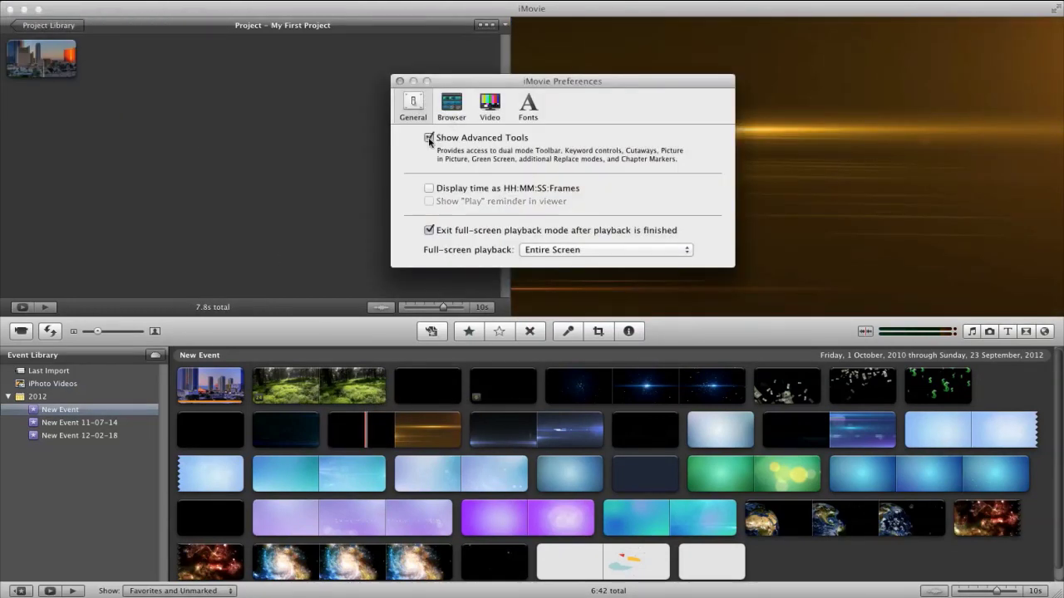
pyautogui.click(430, 138)
pyautogui.click(399, 80)
# Select the gold light-streak clip from its beginning and overlay it on the project's city skyline clip as Picture in Picture
pyautogui.click(409, 429)
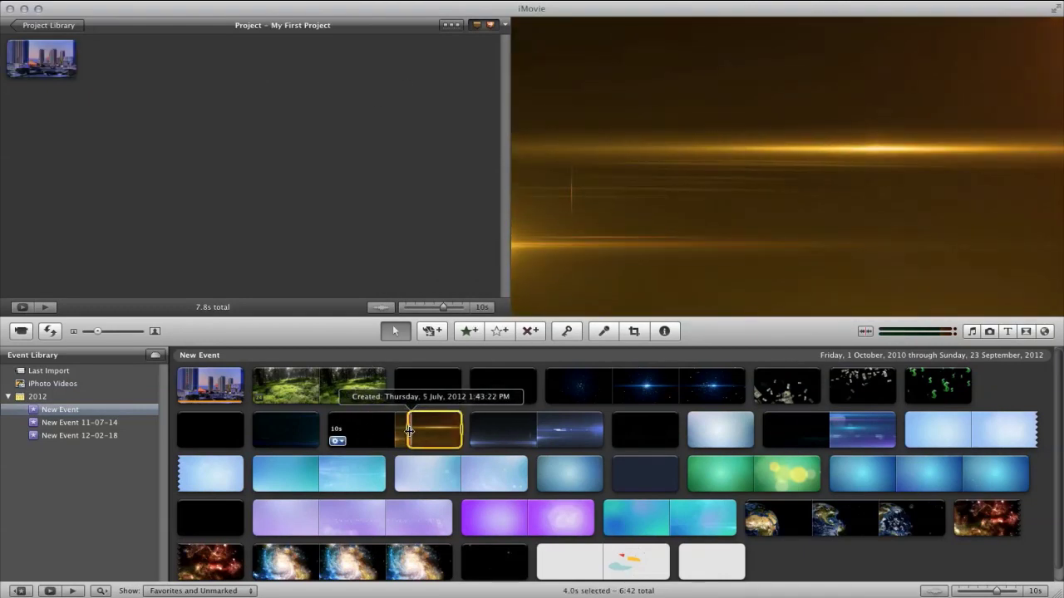
pyautogui.moveTo(409, 431); pyautogui.dragTo(311, 434)
pyautogui.moveTo(415, 433); pyautogui.dragTo(70, 74)
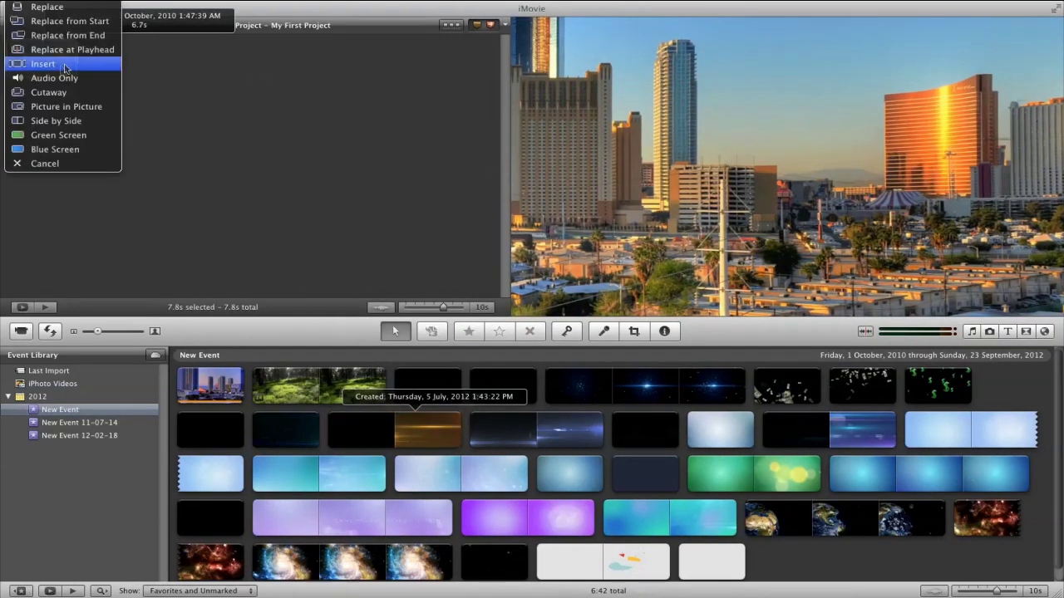
pyautogui.click(55, 107)
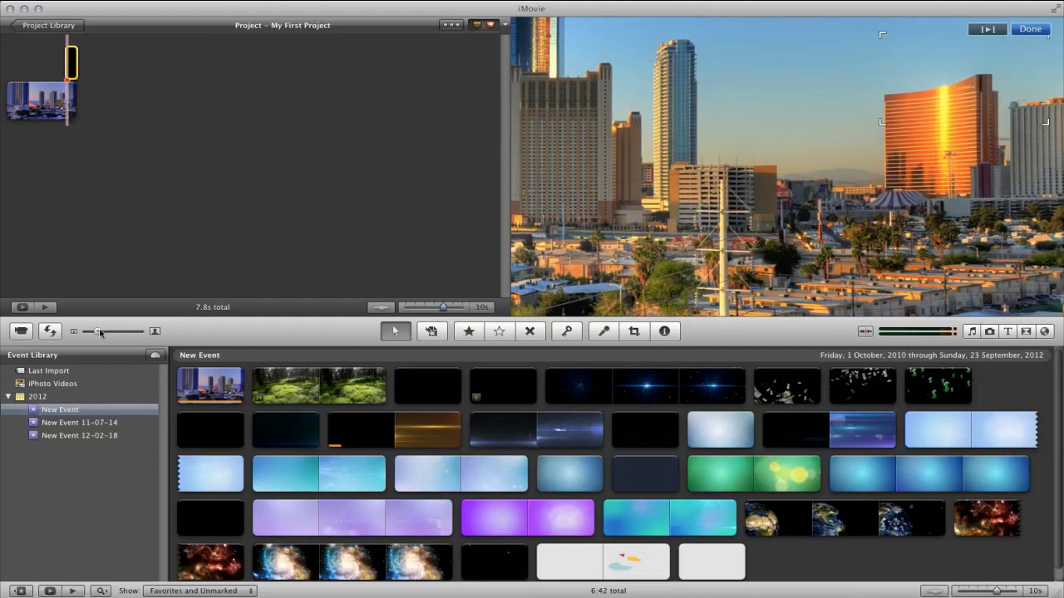
# Enlarge the clip thumbnails and stretch the light-streak overlay across most of the skyline clip, up to its end
pyautogui.moveTo(100, 332); pyautogui.dragTo(121, 332)
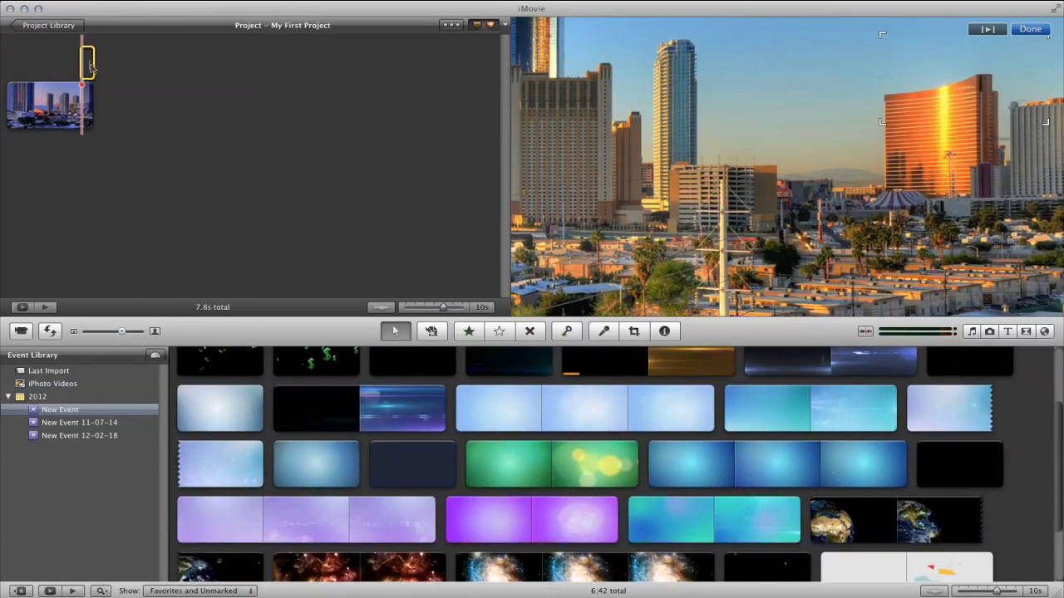
pyautogui.moveTo(86, 66); pyautogui.dragTo(109, 70)
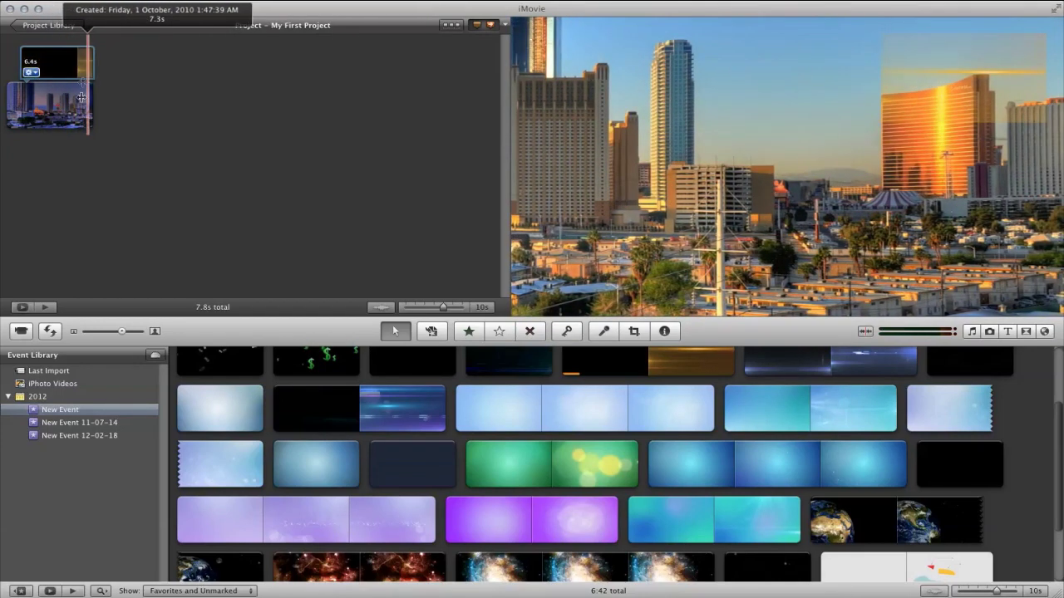
pyautogui.moveTo(92, 107); pyautogui.dragTo(134, 107)
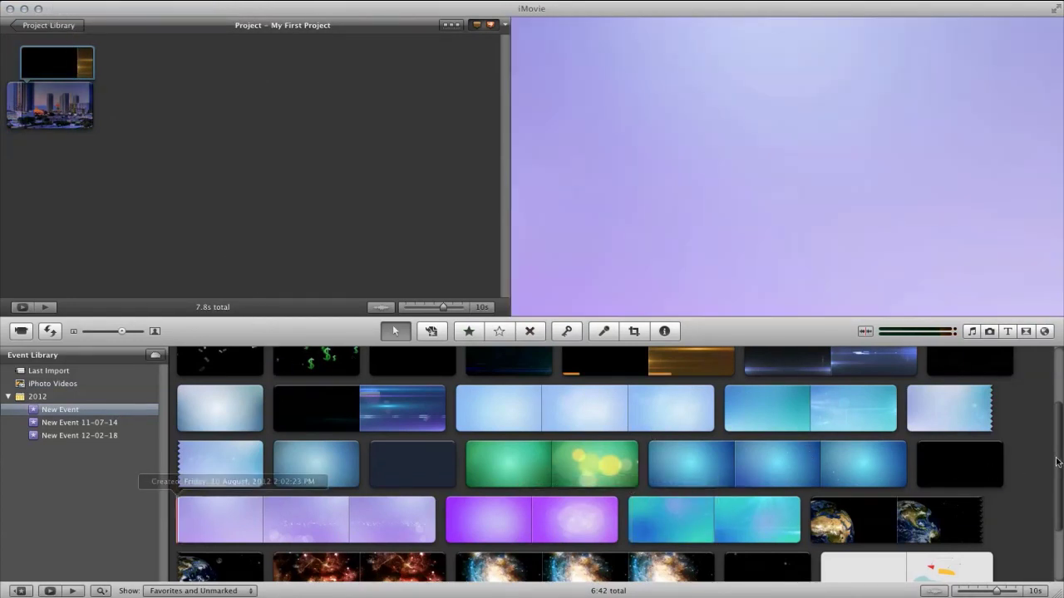
# Select the entire forest clip in the event and add it to the project after the city skyline clip
pyautogui.scroll(3, 588, 365)
pyautogui.click(299, 391)
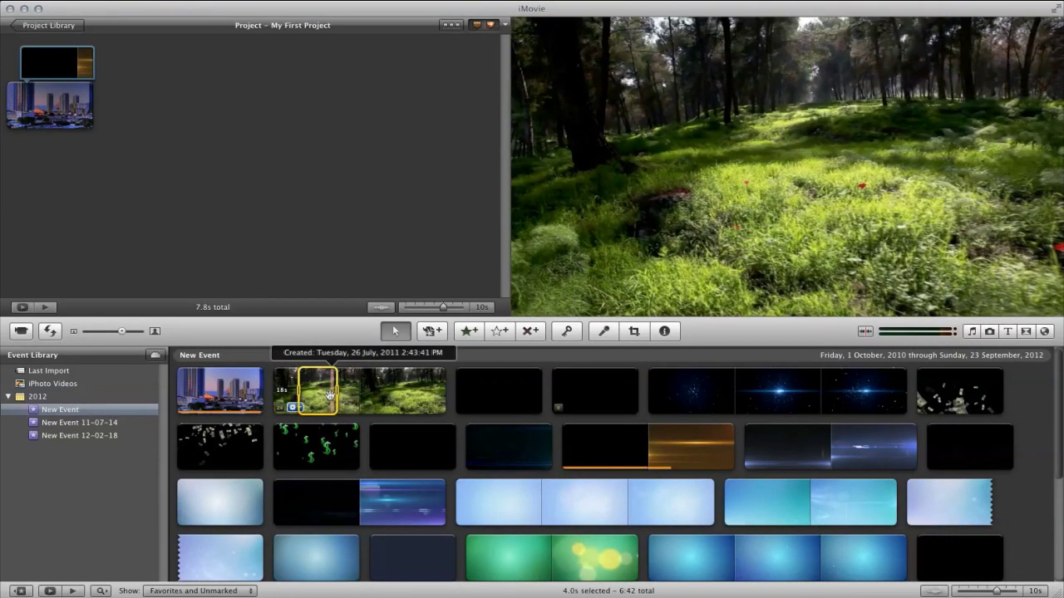
pyautogui.moveTo(337, 391); pyautogui.dragTo(449, 391)
pyautogui.moveTo(298, 391); pyautogui.dragTo(272, 391)
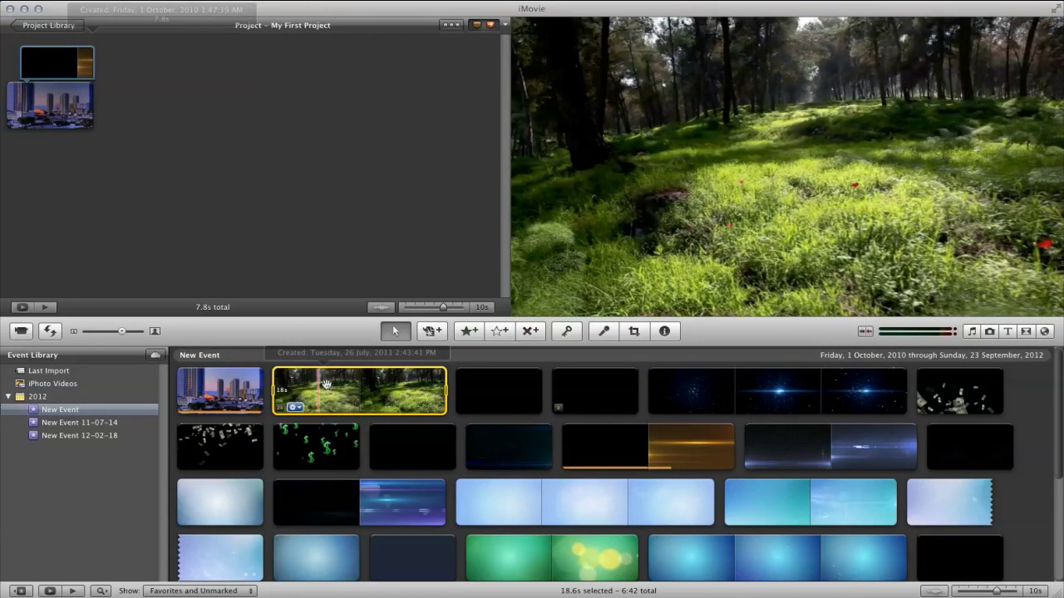
pyautogui.moveTo(332, 390); pyautogui.dragTo(153, 123)
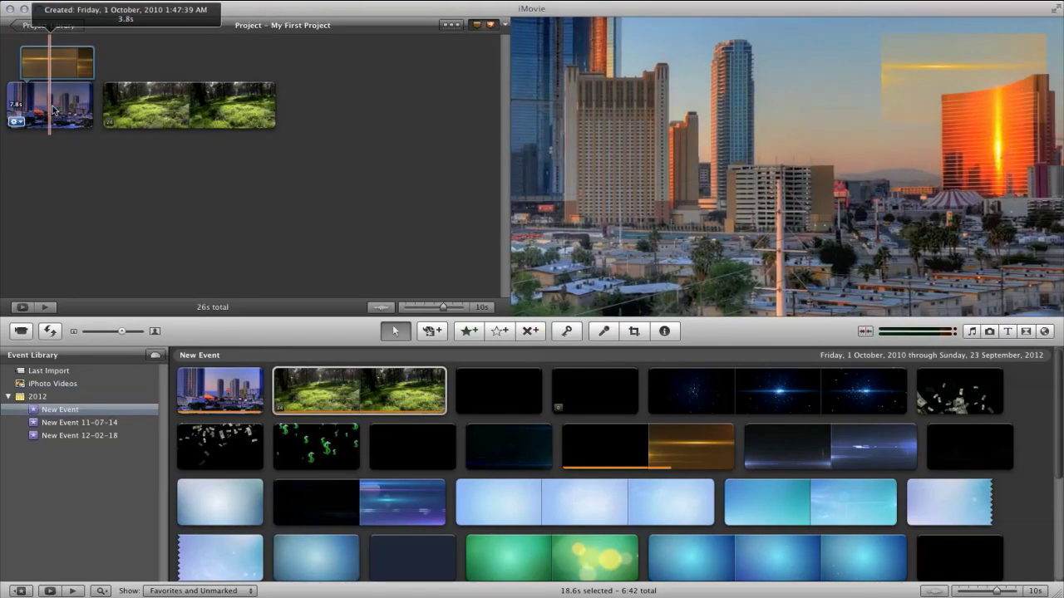
# Extend the light-streak overlay over the start of the forest clip to its full 10 s length
pyautogui.moveTo(100, 61); pyautogui.dragTo(212, 66)
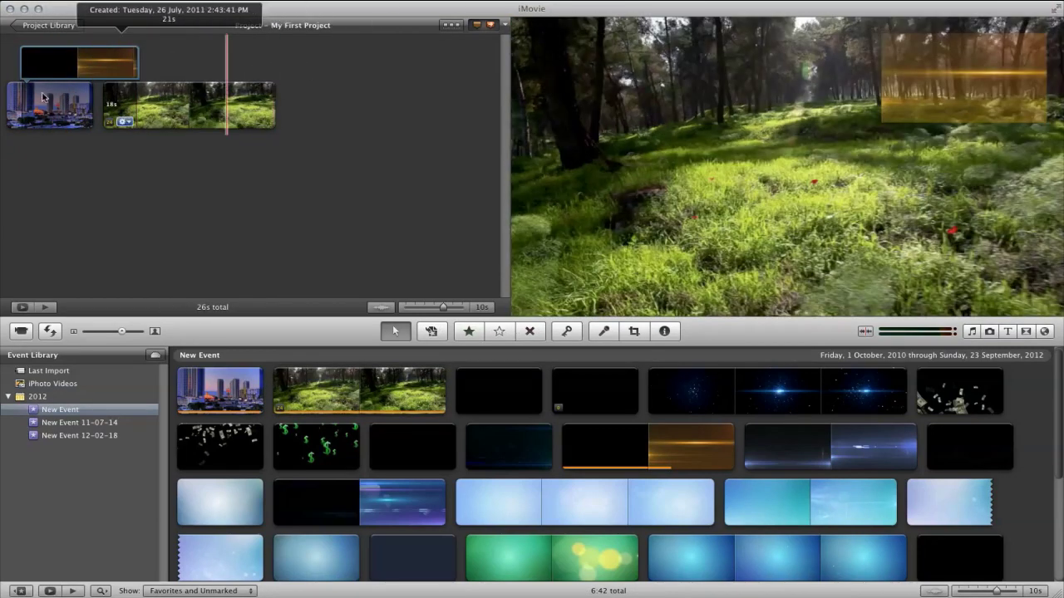
pyautogui.moveTo(137, 62); pyautogui.dragTo(175, 62)
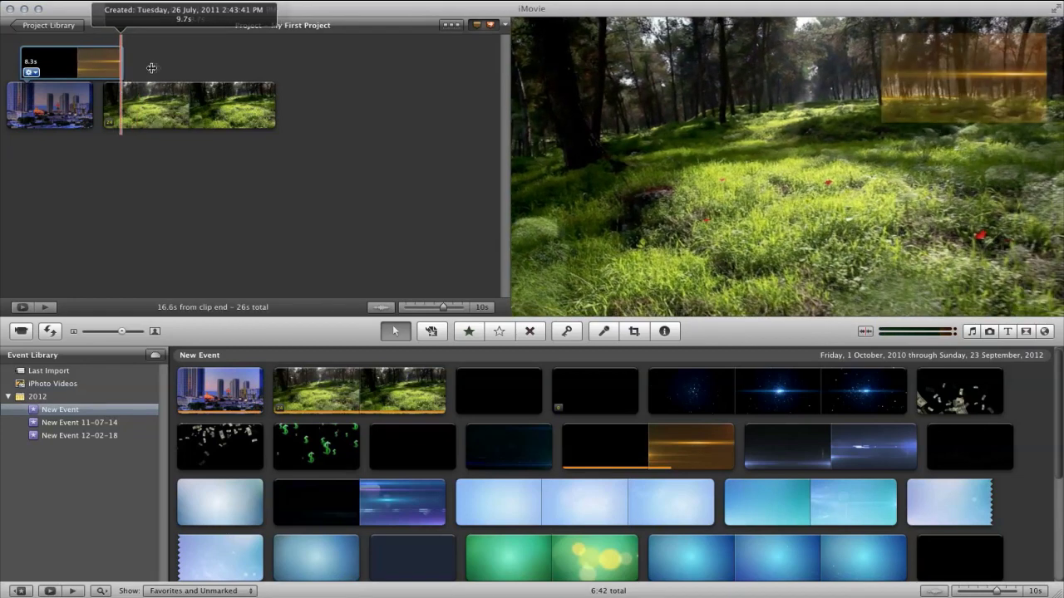
pyautogui.moveTo(191, 73); pyautogui.dragTo(130, 67)
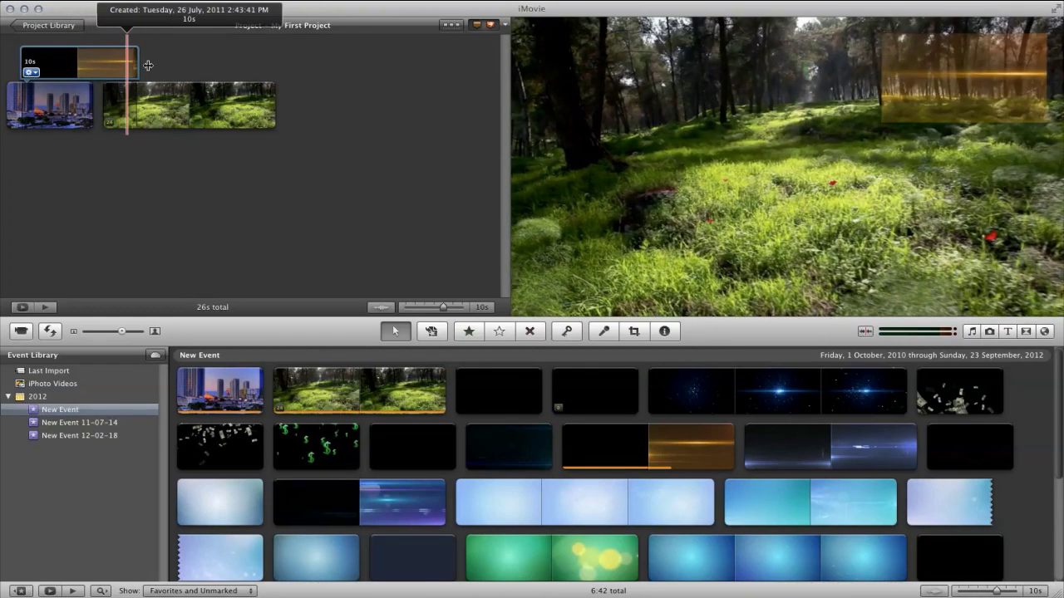
# Select the whole gold light-streak clip in the event and overlay a second copy on the forest clip as Picture in Picture
pyautogui.click(624, 446)
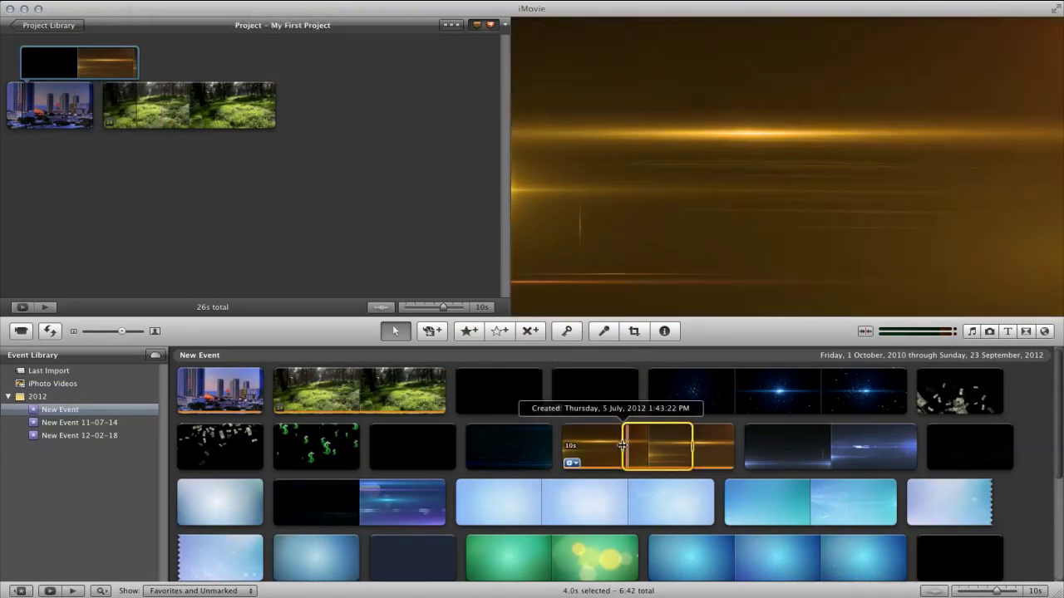
pyautogui.moveTo(622, 445); pyautogui.dragTo(520, 445)
pyautogui.moveTo(693, 447); pyautogui.dragTo(760, 448)
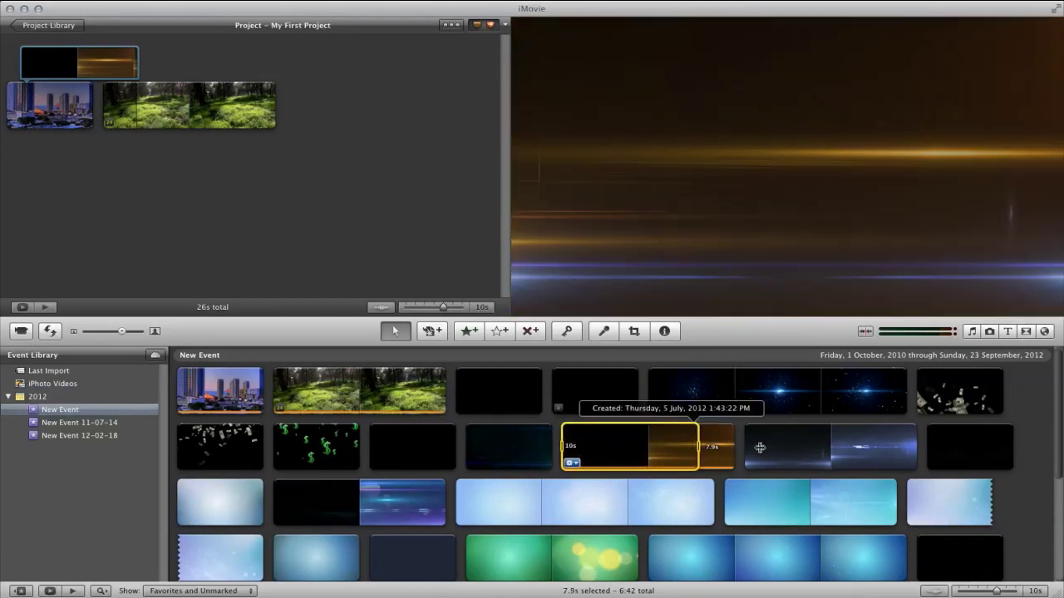
pyautogui.moveTo(647, 444); pyautogui.dragTo(195, 70)
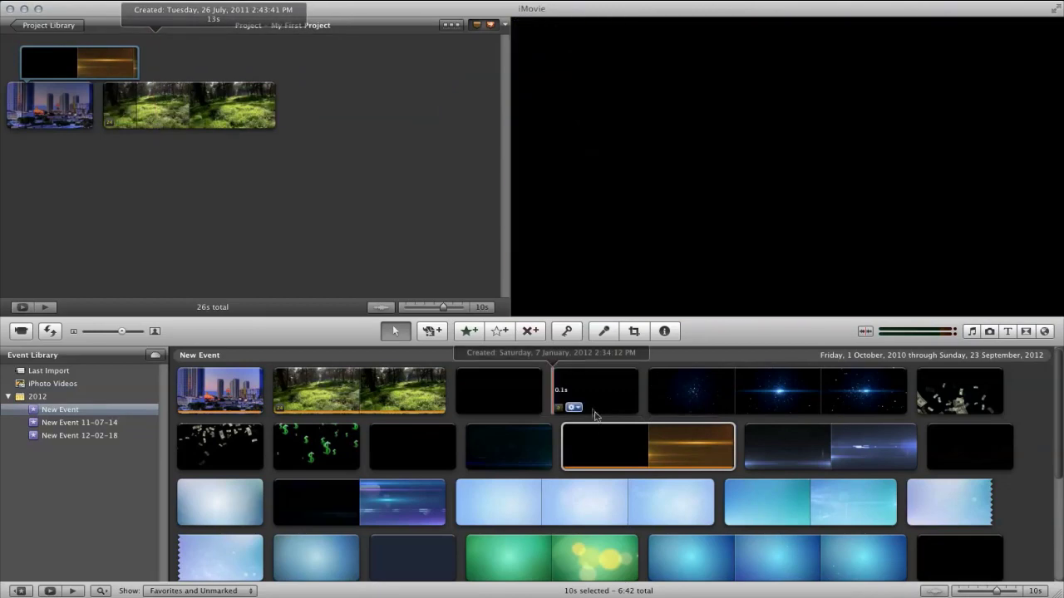
pyautogui.moveTo(597, 428); pyautogui.dragTo(163, 113)
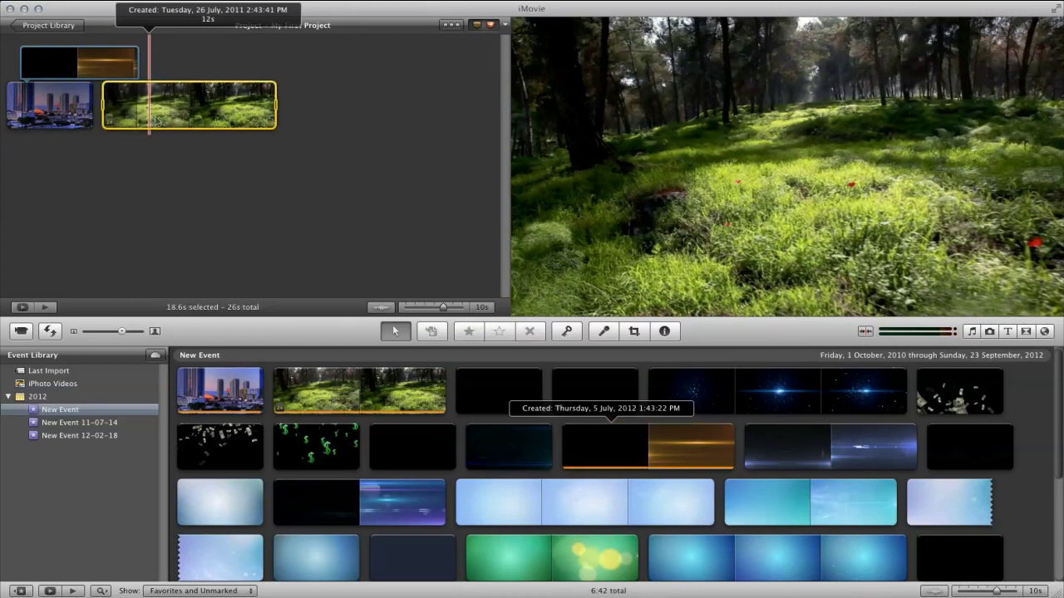
pyautogui.click(124, 103)
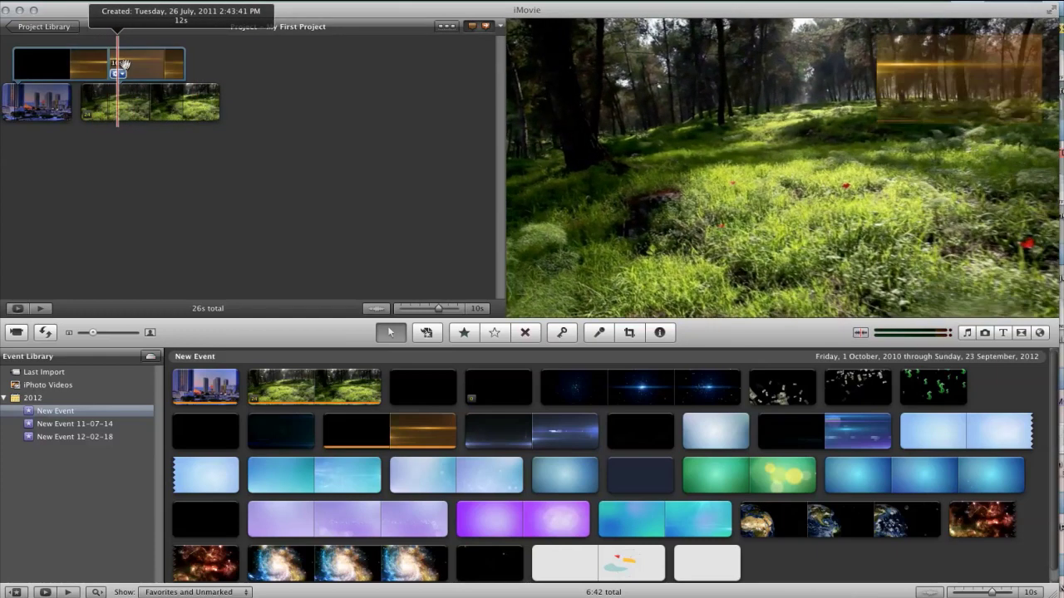
# Delete the second light-streak overlay and the forest clip from the project
pyautogui.moveTo(156, 61); pyautogui.dragTo(143, 62)
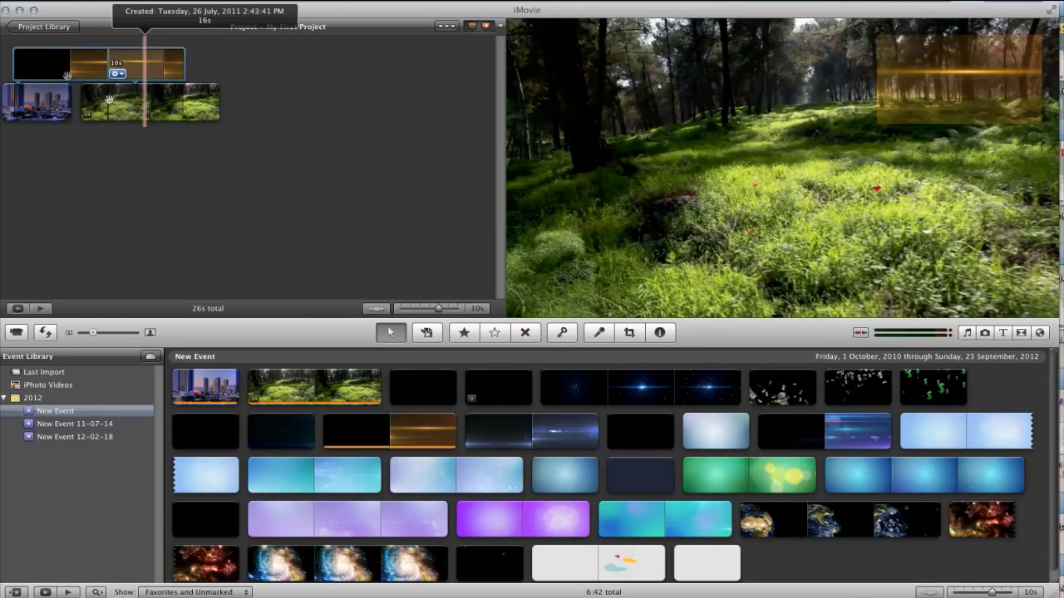
pyautogui.click(167, 68)
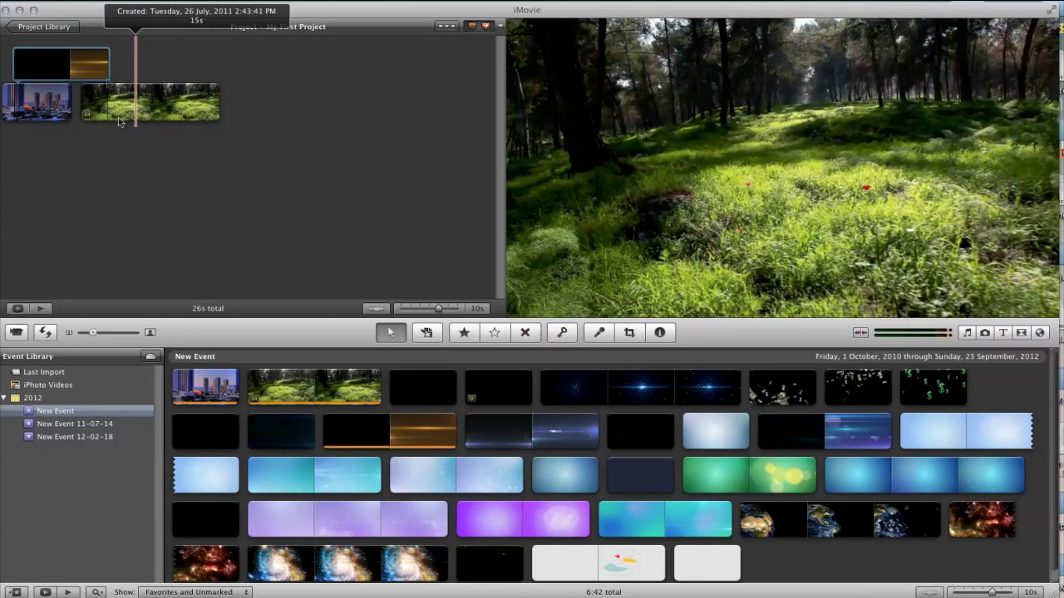
pyautogui.click(131, 122)
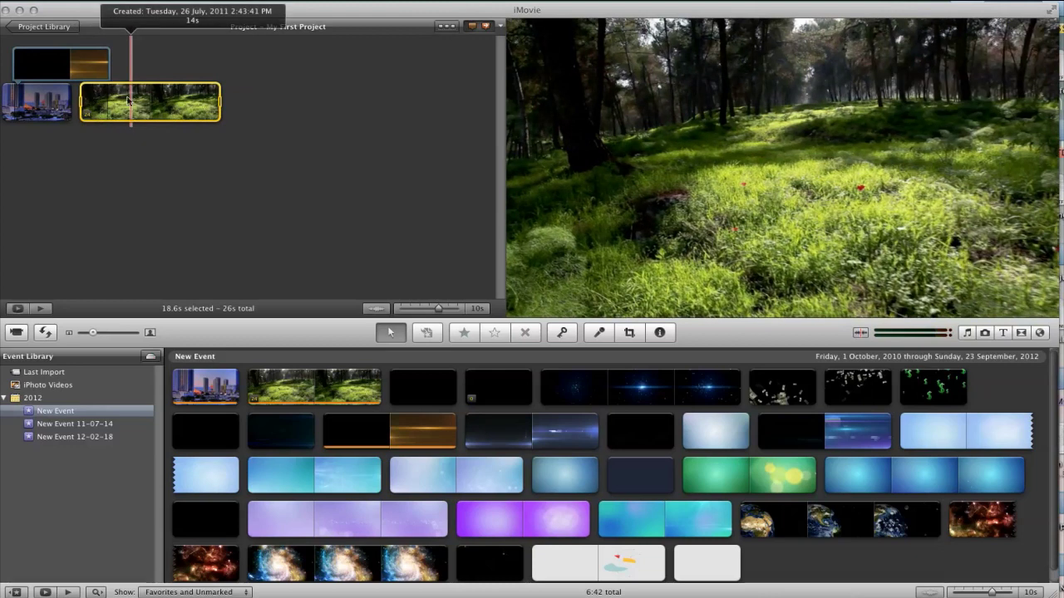
pyautogui.press('Delete')
# Move the light-streak overlay to the start of the skyline clip and stretch it towards the clip's end
pyautogui.moveTo(37, 65); pyautogui.dragTo(120, 67)
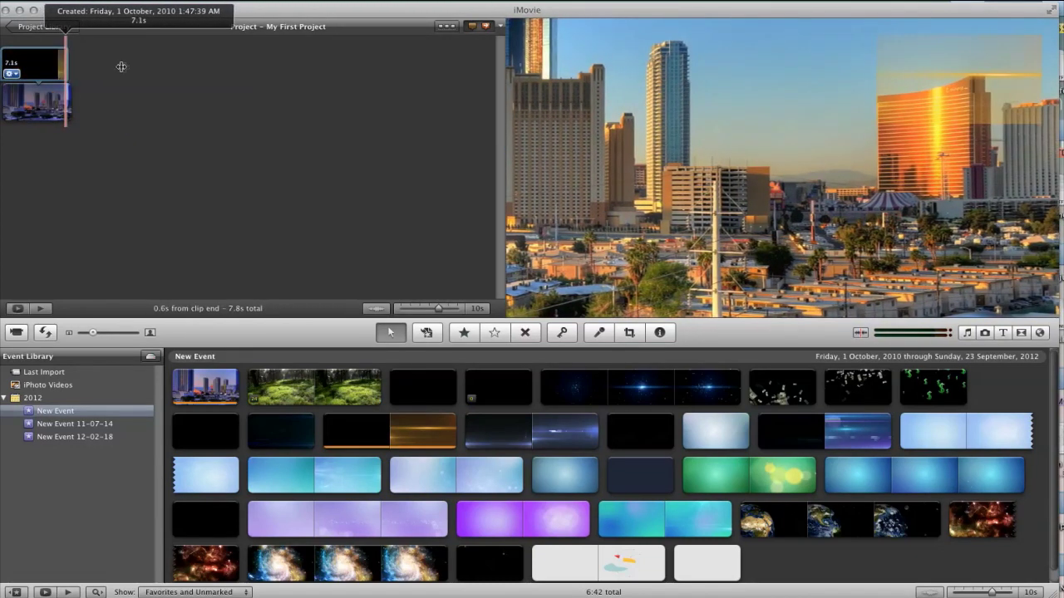
pyautogui.moveTo(100, 105); pyautogui.dragTo(69, 75)
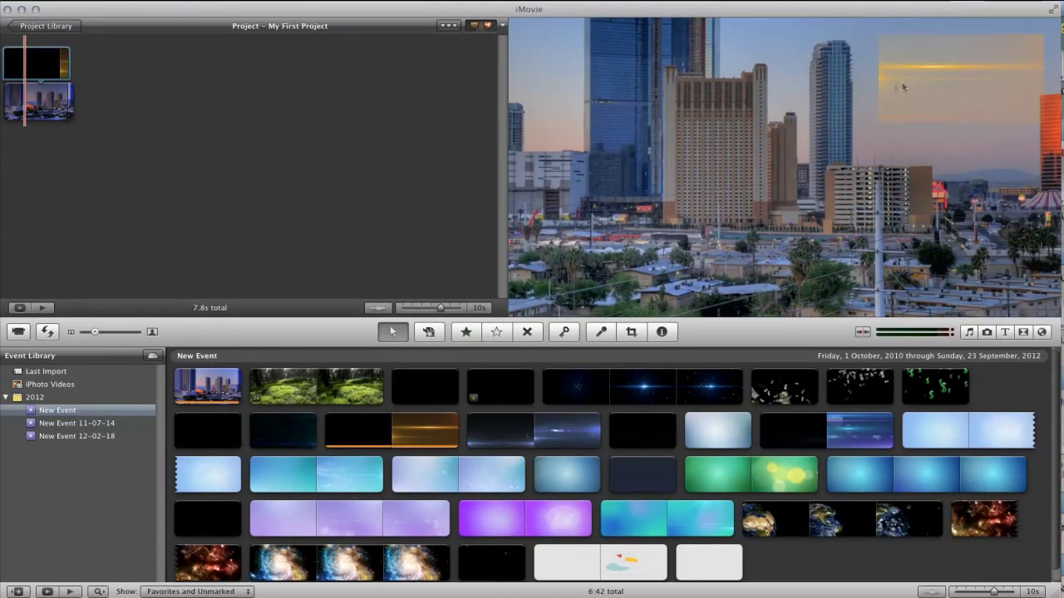
# Resize and reposition the light-streak overlay's picture-in-picture frame to fill the whole video frame, and preview it
pyautogui.click(37, 63)
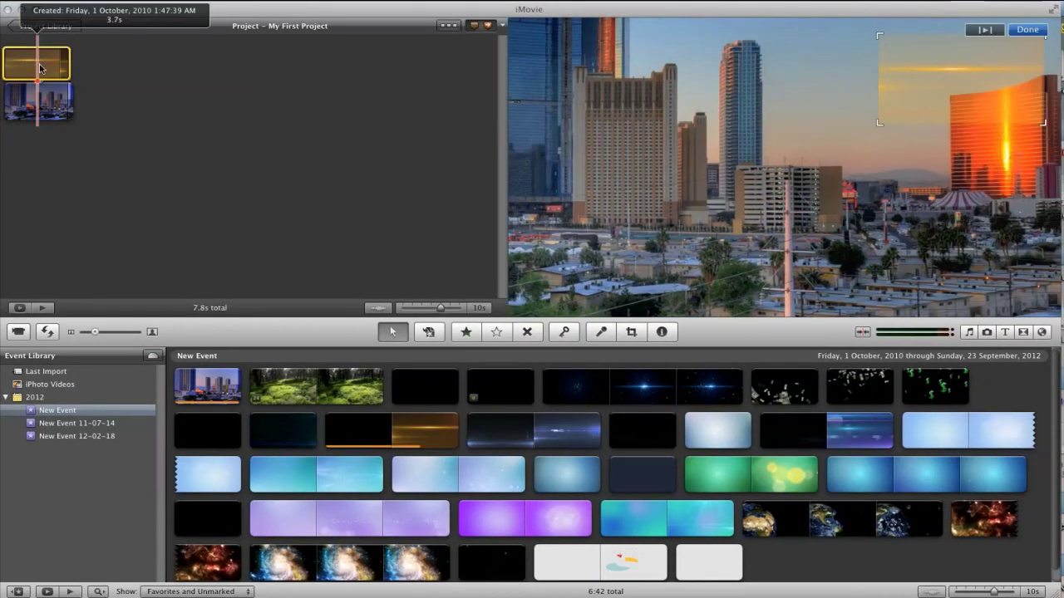
pyautogui.moveTo(893, 104); pyautogui.dragTo(545, 263)
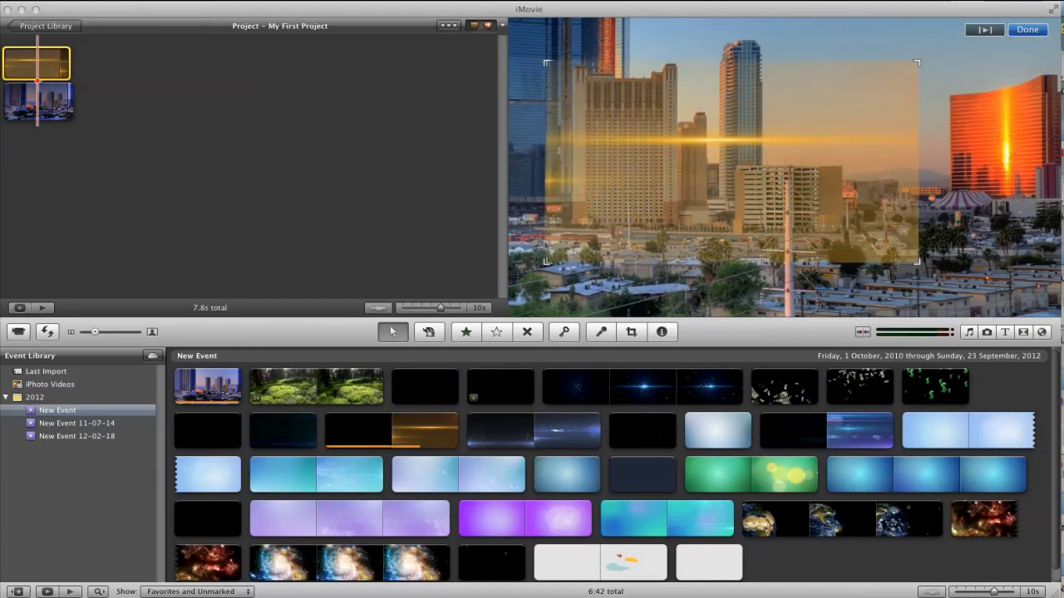
pyautogui.moveTo(922, 64); pyautogui.dragTo(1009, 38)
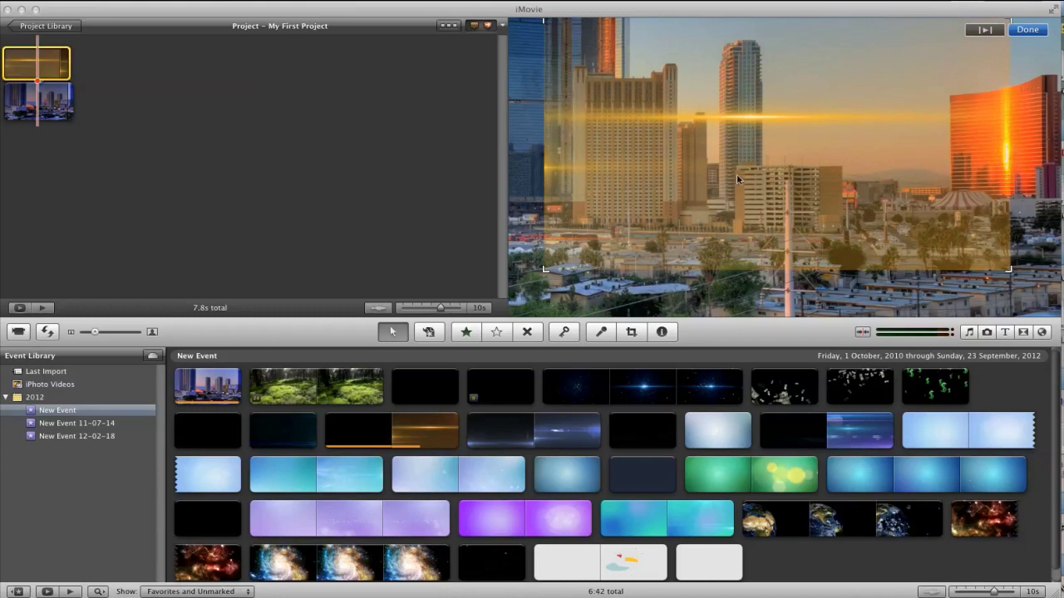
pyautogui.moveTo(736, 174); pyautogui.dragTo(703, 173)
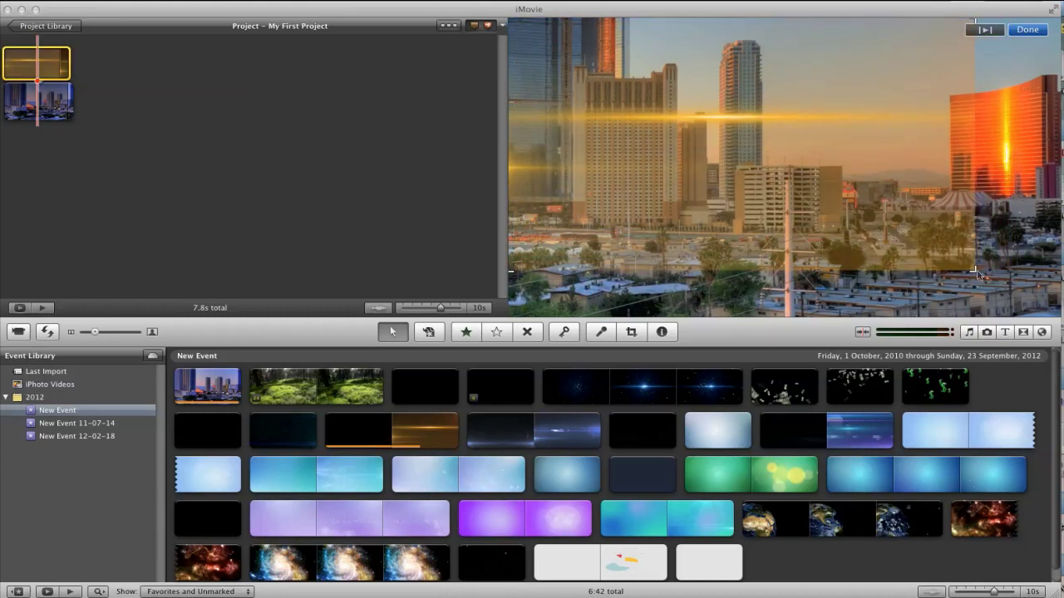
pyautogui.moveTo(977, 272); pyautogui.dragTo(1015, 302)
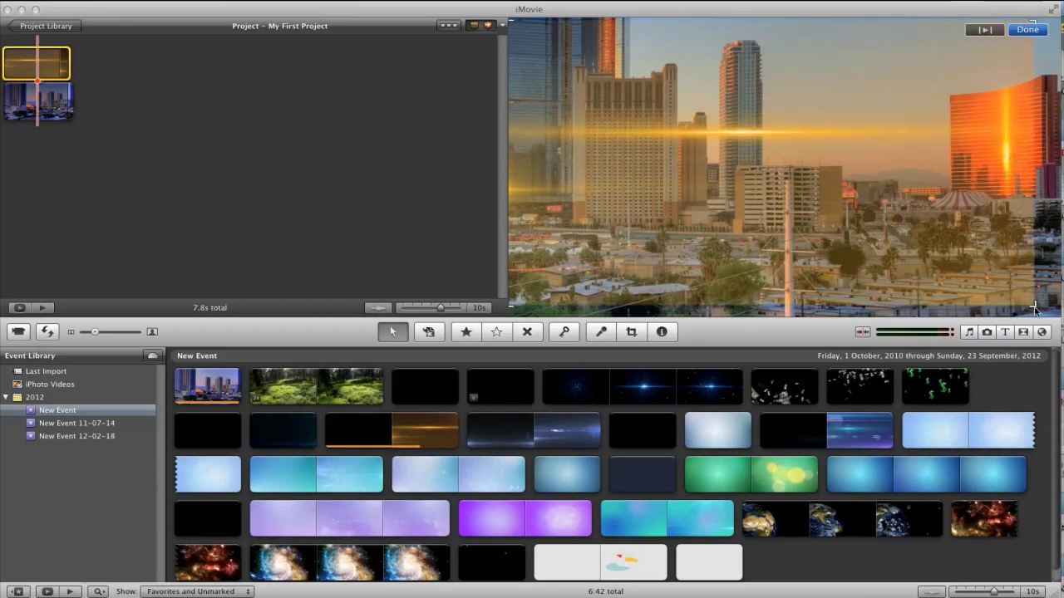
pyautogui.moveTo(1019, 309); pyautogui.dragTo(1059, 319)
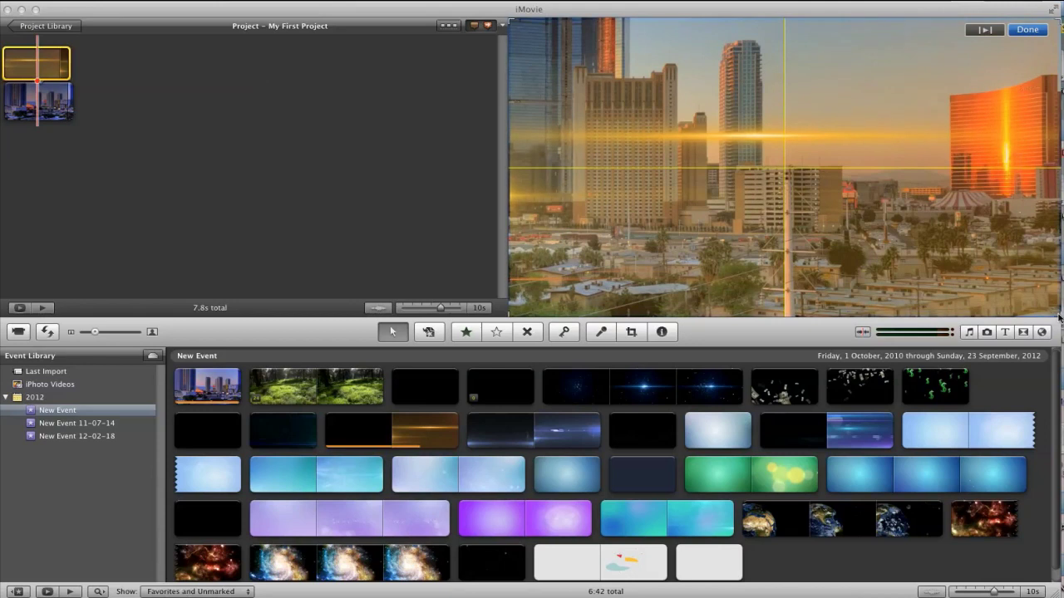
pyautogui.moveTo(1060, 319)
pyautogui.mouseDown()
pyautogui.moveTo(1050, 312)
pyautogui.moveTo(1059, 317)
pyautogui.mouseUp()
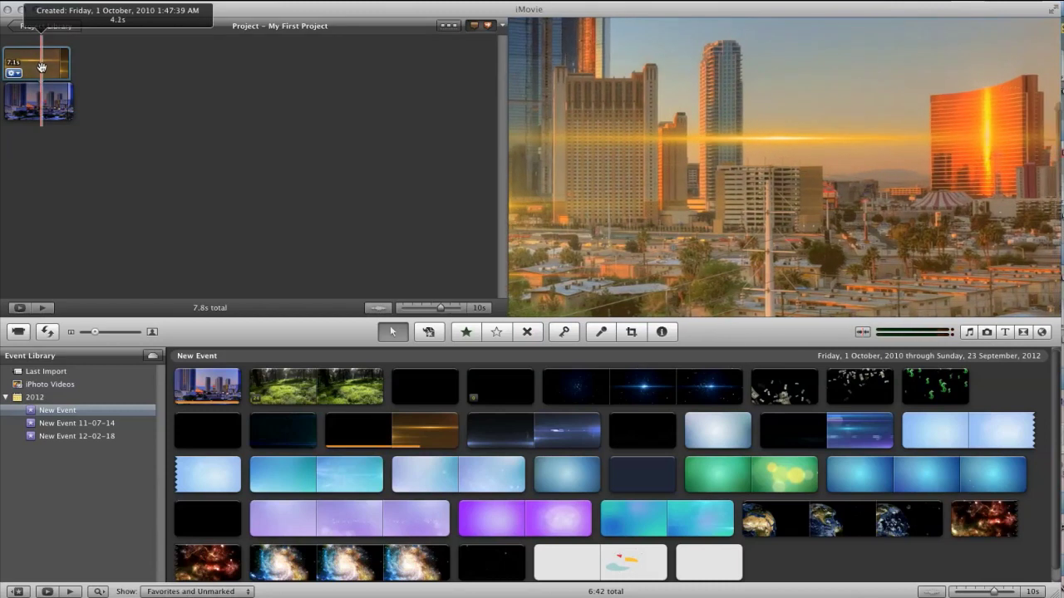
pyautogui.click(45, 66)
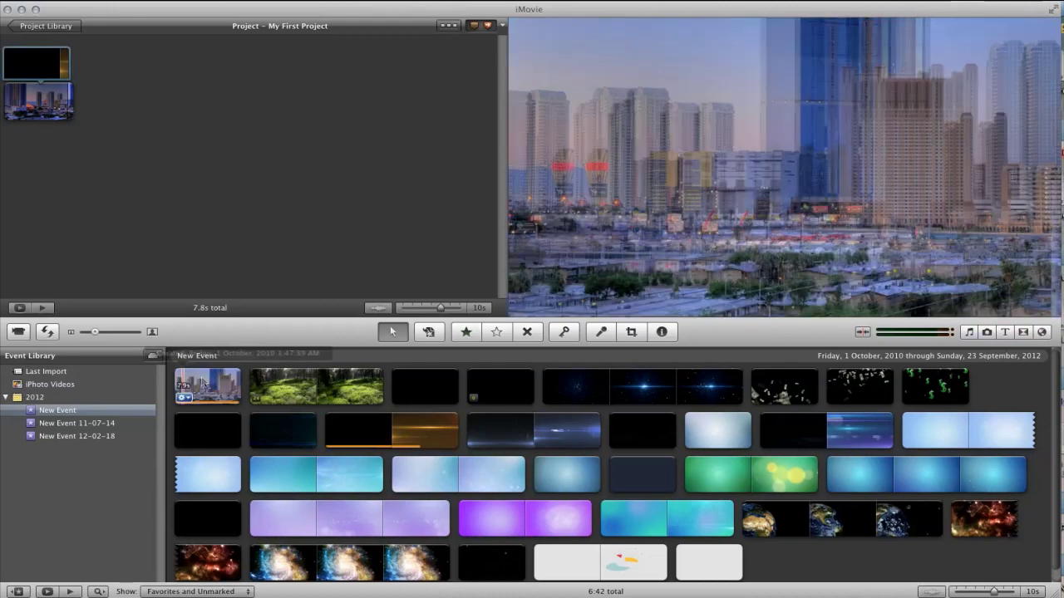
# Add a second copy of the city skyline clip at the end of the project, and delete it
pyautogui.click(205, 386)
pyautogui.moveTo(212, 387); pyautogui.dragTo(120, 106)
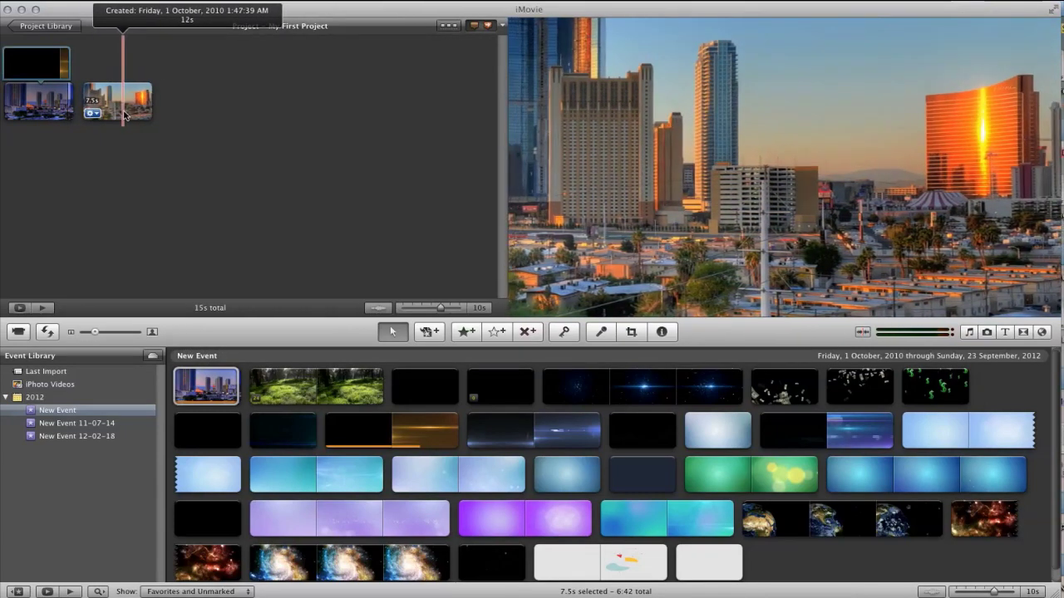
pyautogui.click(110, 106)
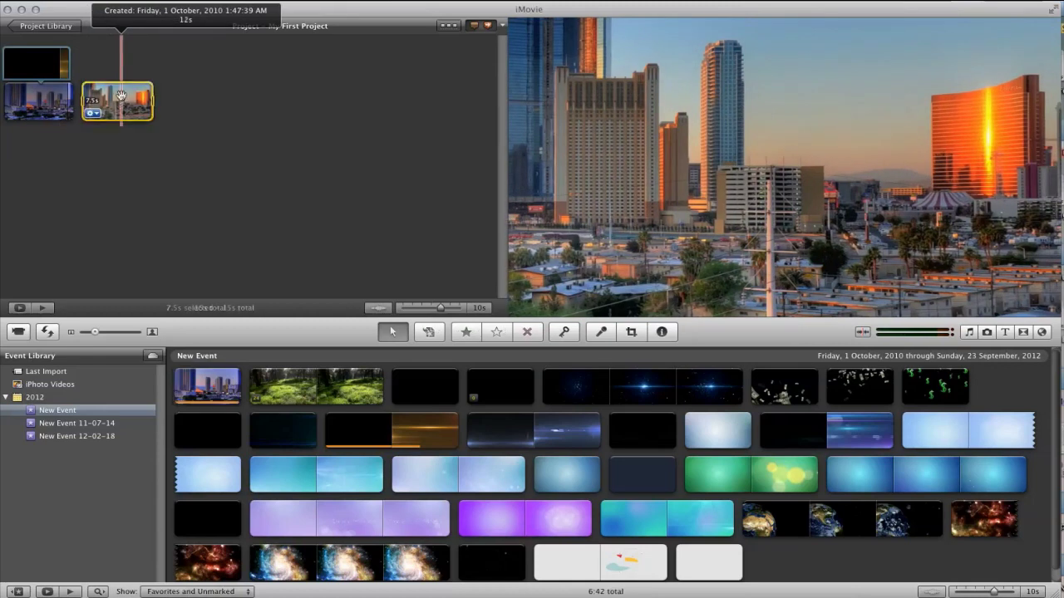
pyautogui.press('Delete')
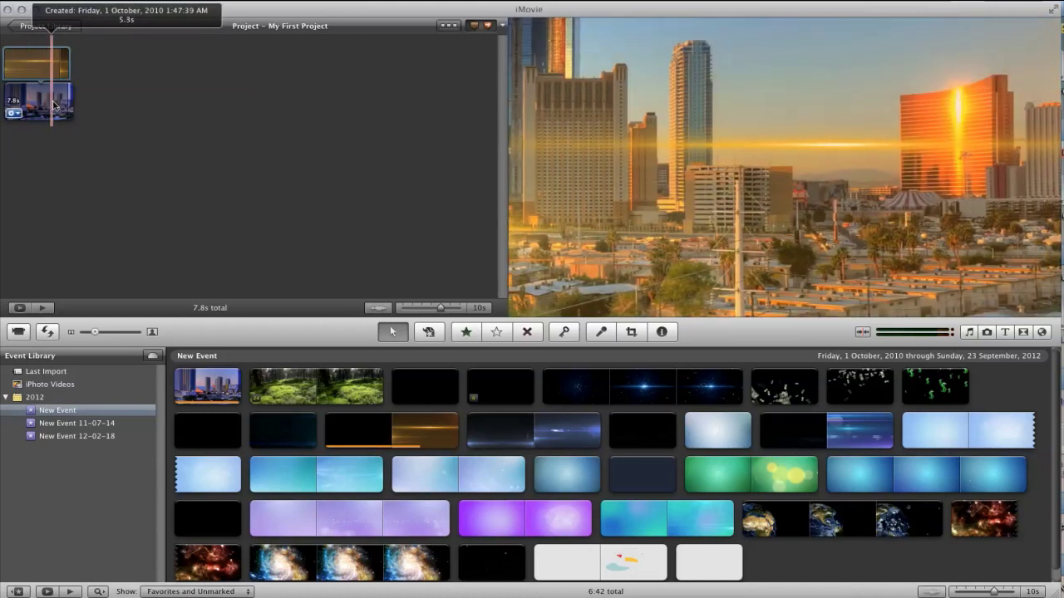
# Show the Photos browser, and move the iMovie window down to uncover the New Logo folder in Finder
pyautogui.click(1024, 333)
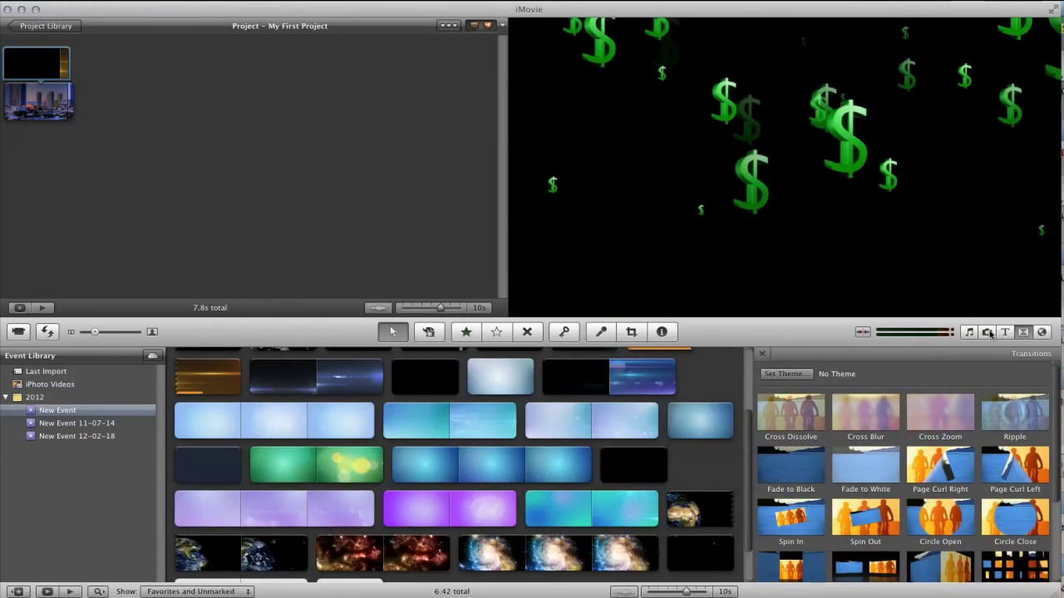
pyautogui.click(987, 331)
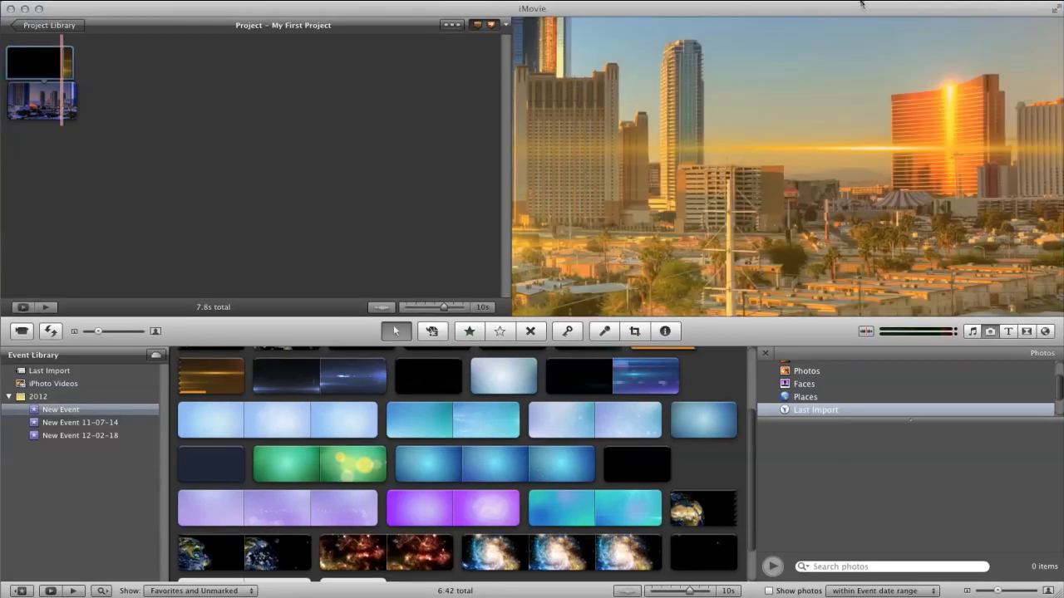
pyautogui.moveTo(861, 9); pyautogui.dragTo(866, 98)
pyautogui.moveTo(624, 42); pyautogui.dragTo(564, 37)
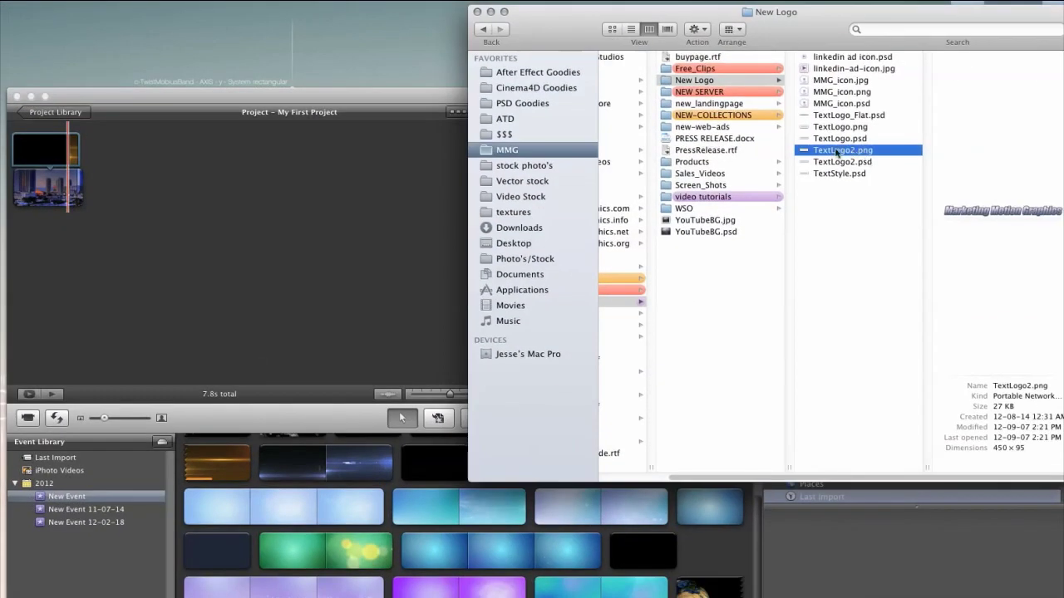
# Compare the previews of MMG_icon.jpg and TextLogo2.png in the New Logo folder, ending with TextLogo2.png selected
pyautogui.moveTo(838, 152); pyautogui.dragTo(333, 224)
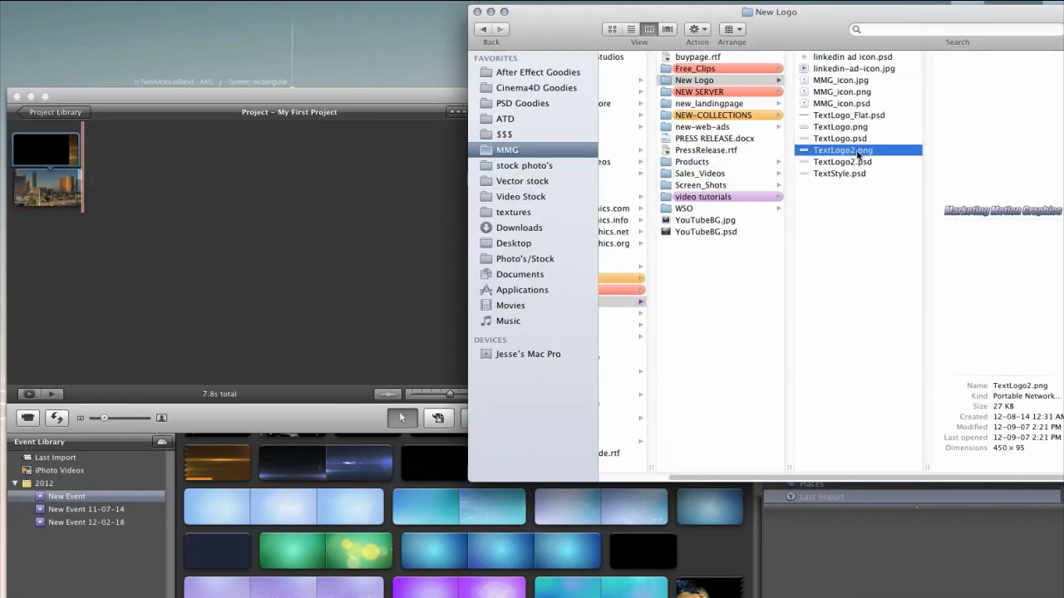
pyautogui.click(865, 157)
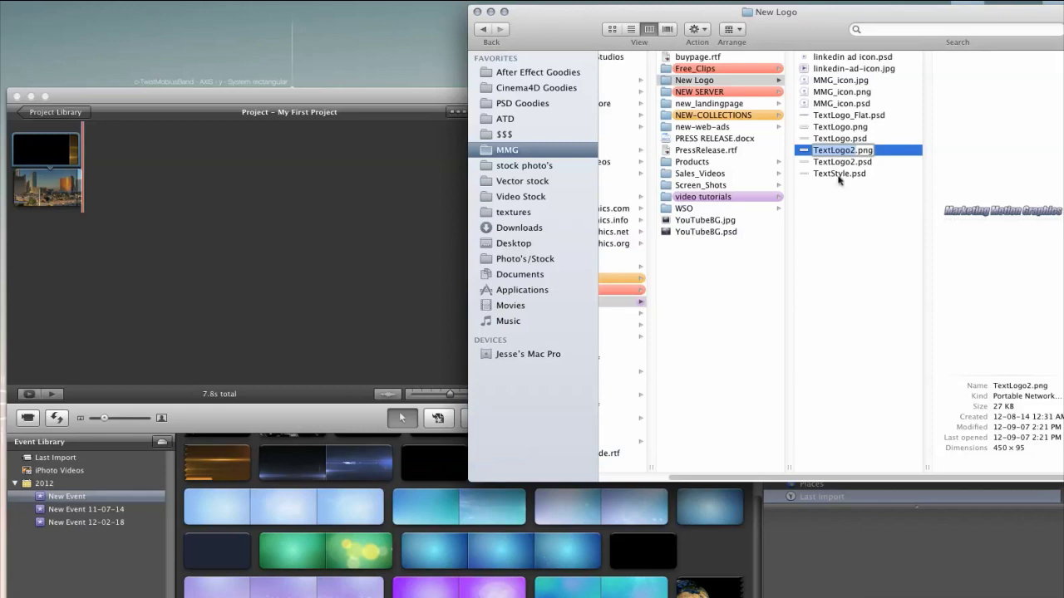
pyautogui.click(840, 138)
pyautogui.click(843, 80)
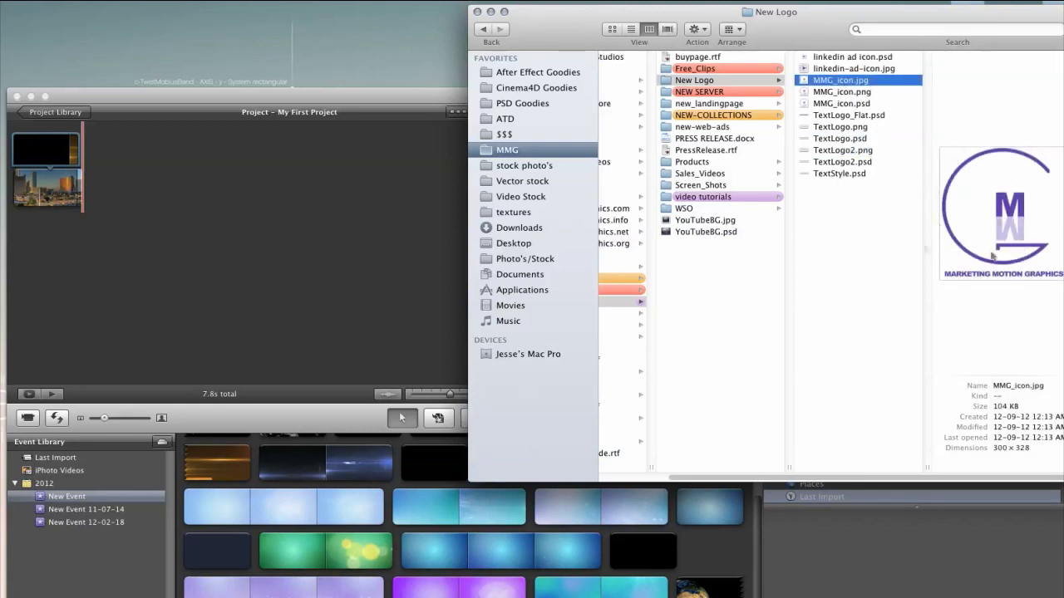
pyautogui.click(844, 152)
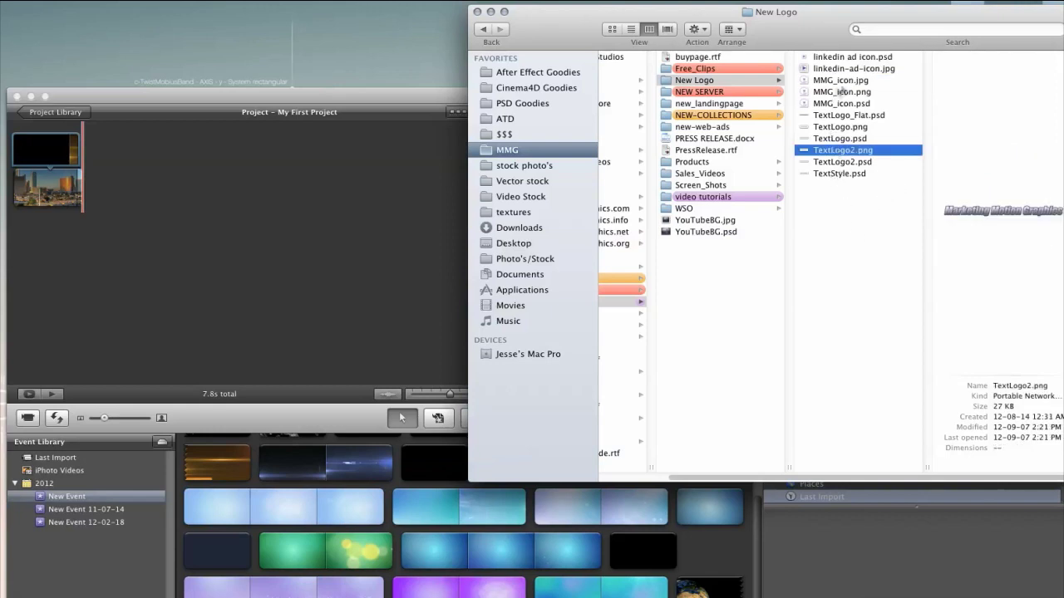
# Add TextLogo2.png from the New Logo folder to the end of the project, and delete it
pyautogui.moveTo(822, 150); pyautogui.dragTo(142, 235)
pyautogui.click(212, 118)
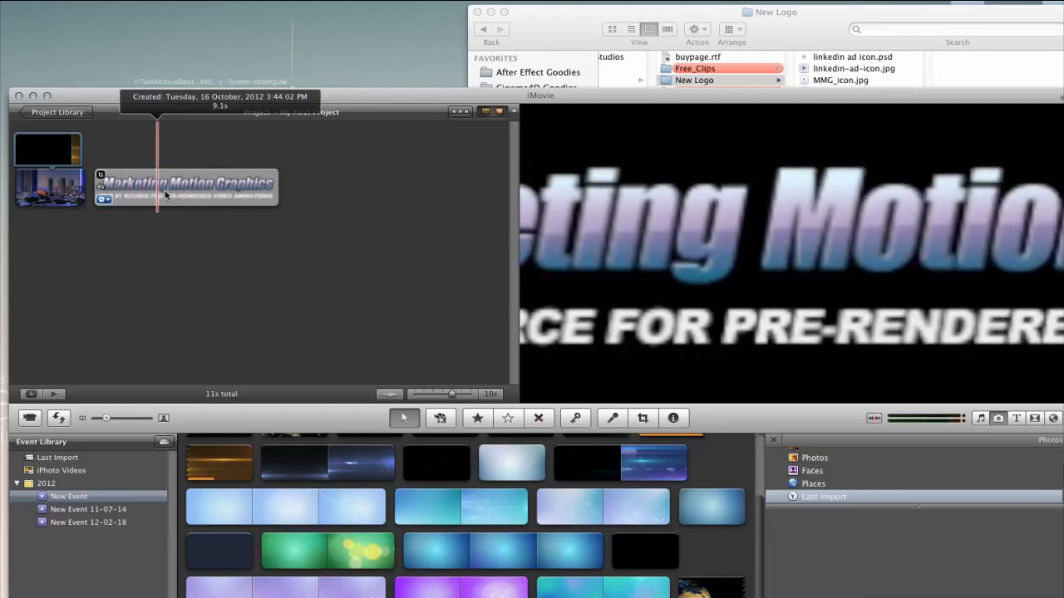
pyautogui.click(226, 193)
pyautogui.press('Delete')
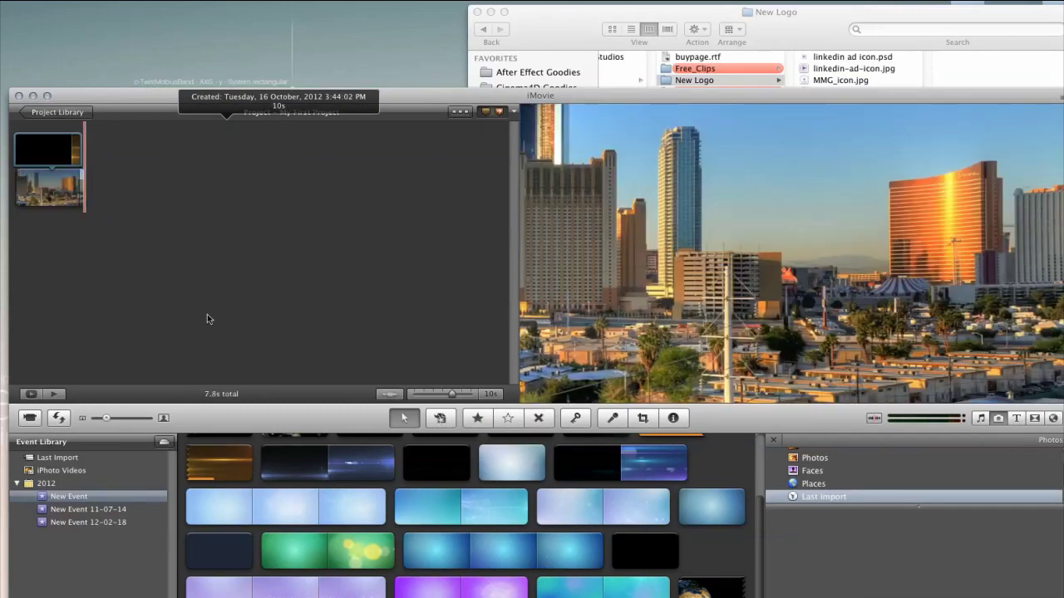
# Try to insert TextLogo2.png from the New Logo folder into the city skyline clip
pyautogui.click(788, 35)
pyautogui.moveTo(843, 150); pyautogui.dragTo(60, 198)
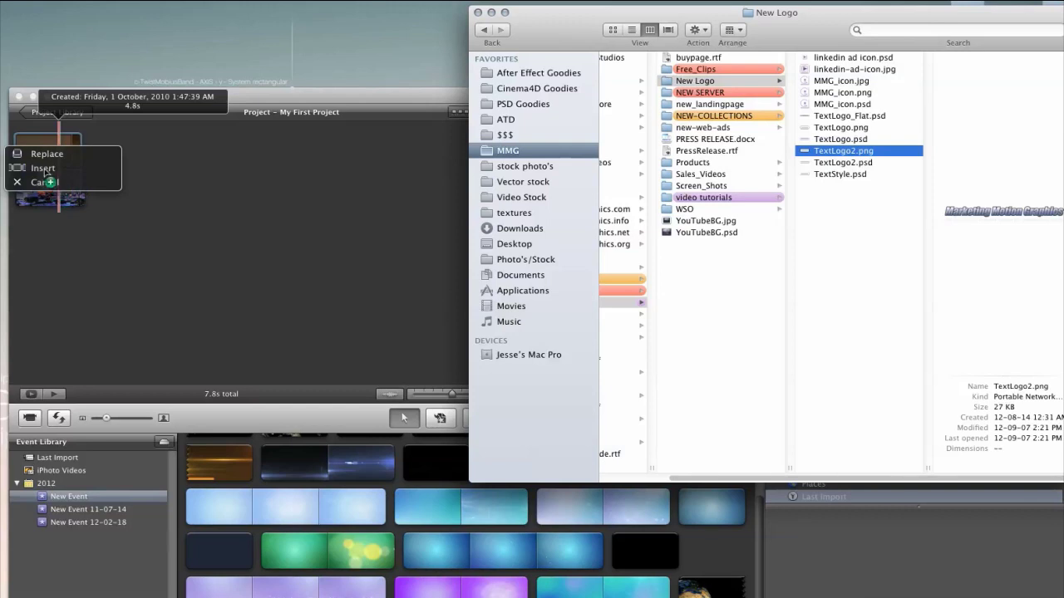
pyautogui.click(43, 169)
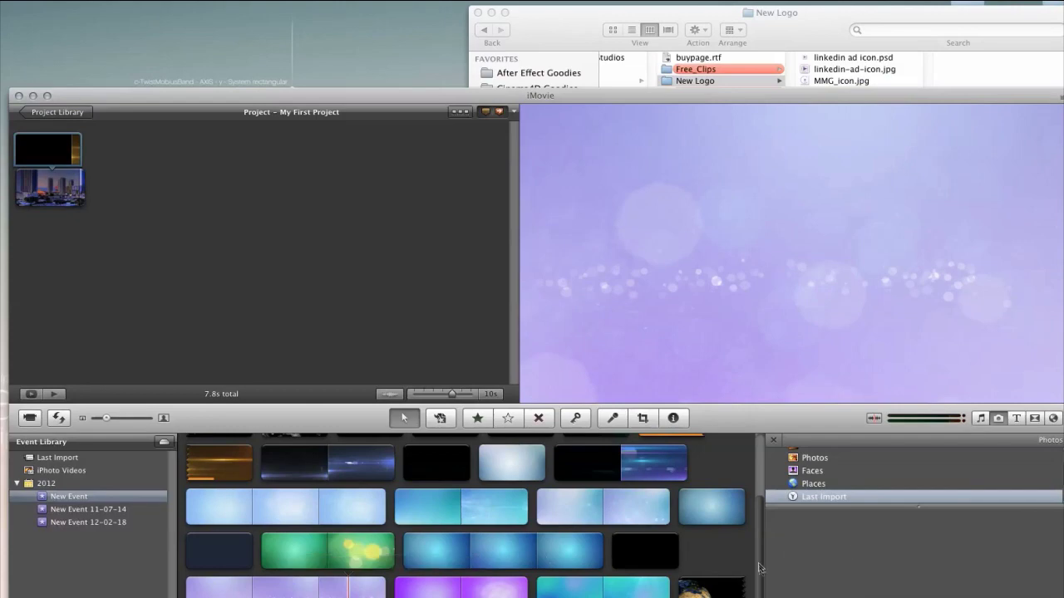
# Add the red nebula clip at the end of the project and overlay TextLogo2.png on it using Picture in Picture
pyautogui.scroll(-2, 465, 565)
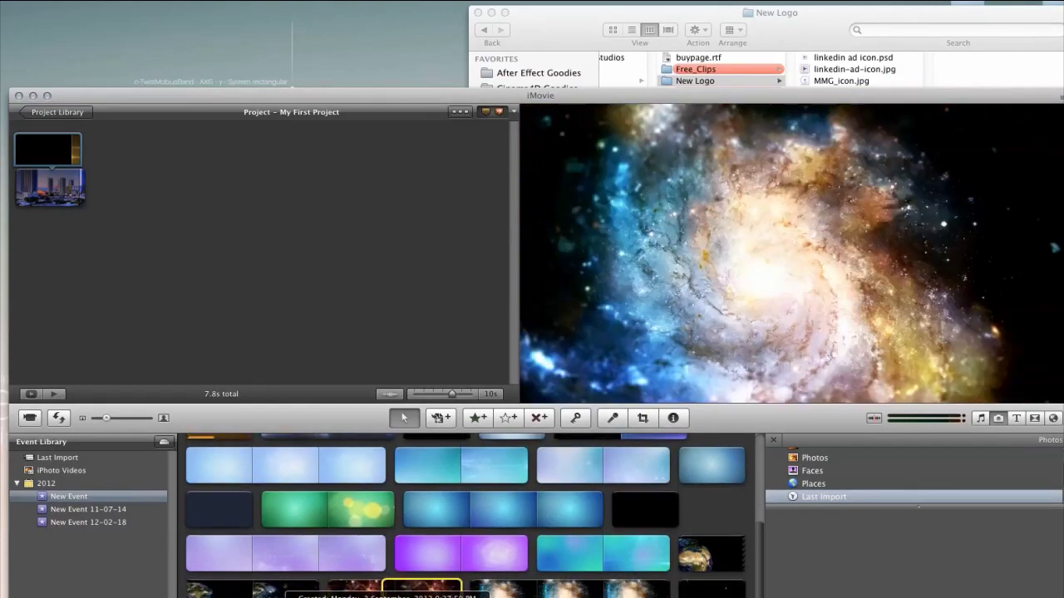
pyautogui.moveTo(332, 586); pyautogui.dragTo(204, 188)
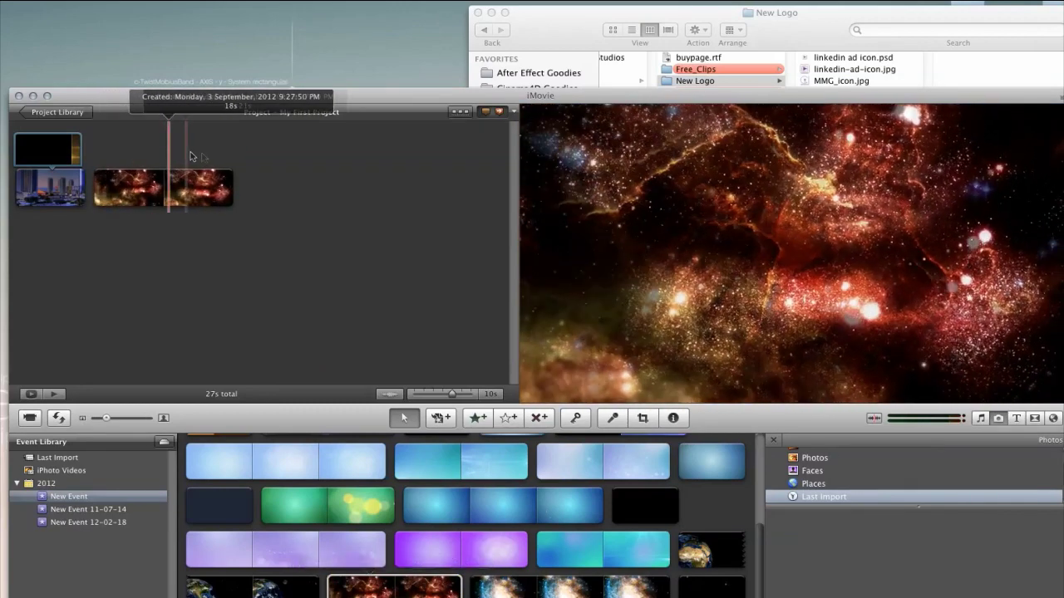
pyautogui.click(576, 22)
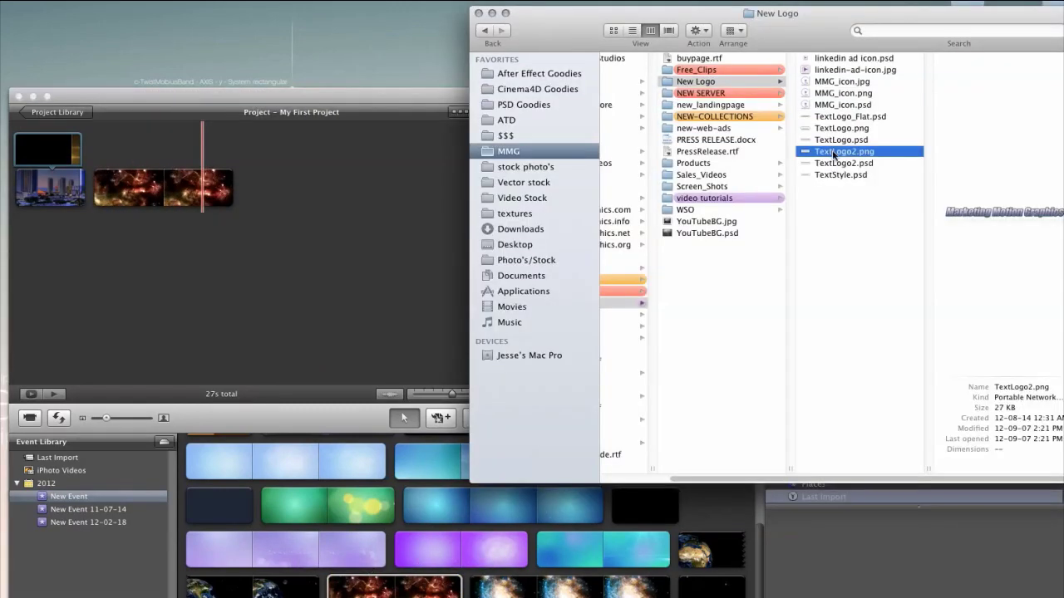
pyautogui.moveTo(833, 155); pyautogui.dragTo(146, 184)
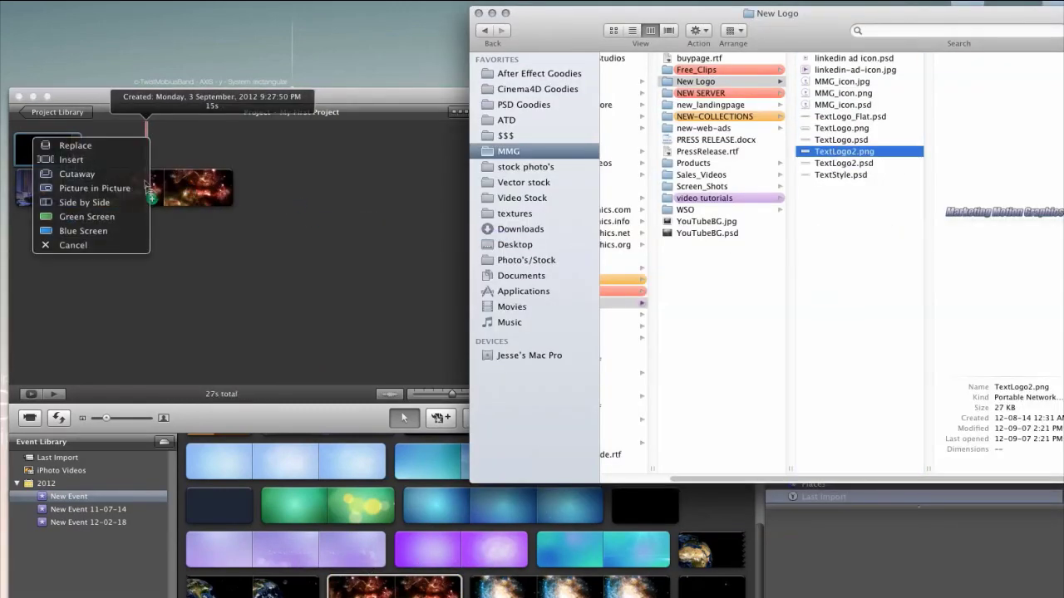
pyautogui.click(95, 188)
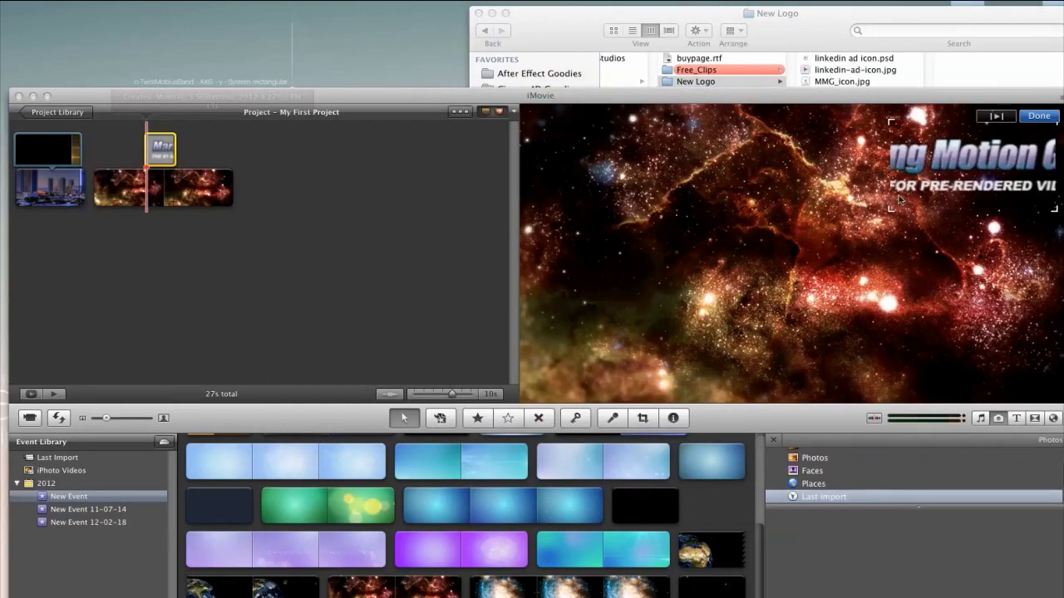
# Enlarge the logo overlay's picture-in-picture frame to cover most of the video frame, and centre it
pyautogui.moveTo(840, 219); pyautogui.dragTo(562, 317)
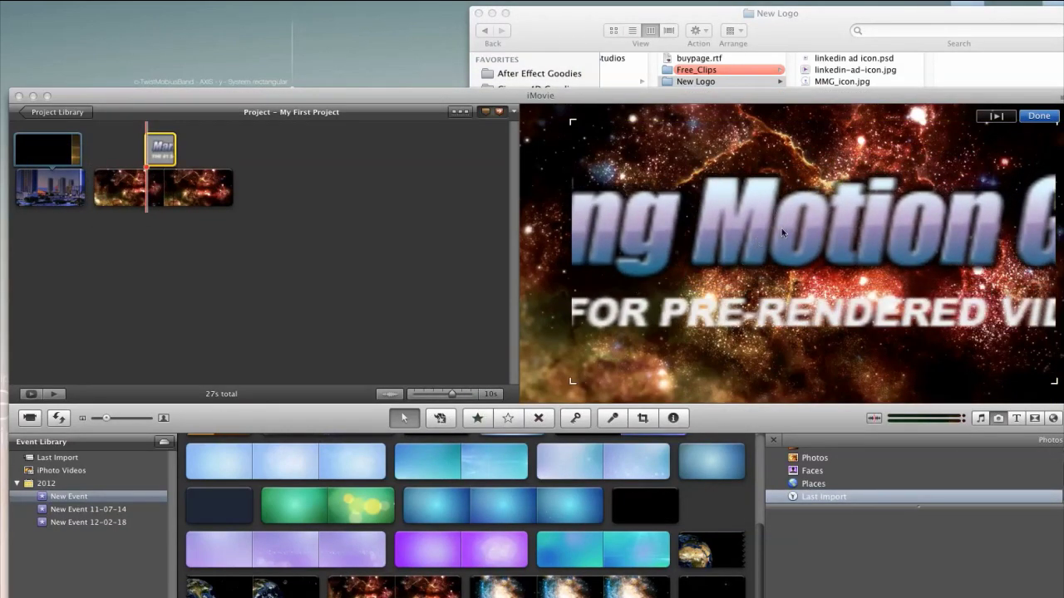
pyautogui.moveTo(781, 232); pyautogui.dragTo(707, 237)
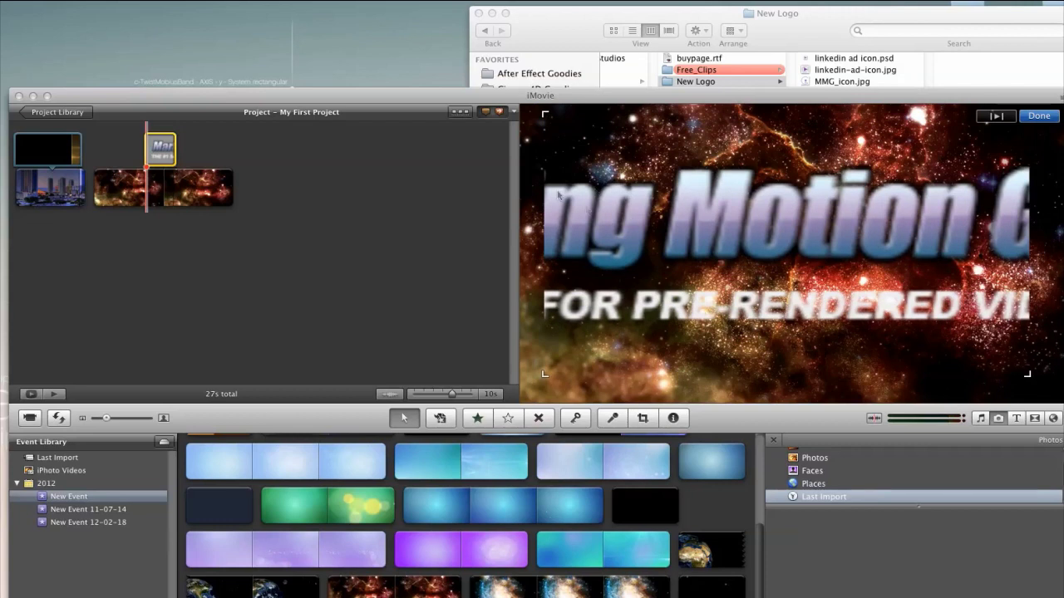
pyautogui.moveTo(566, 99); pyautogui.dragTo(561, 89)
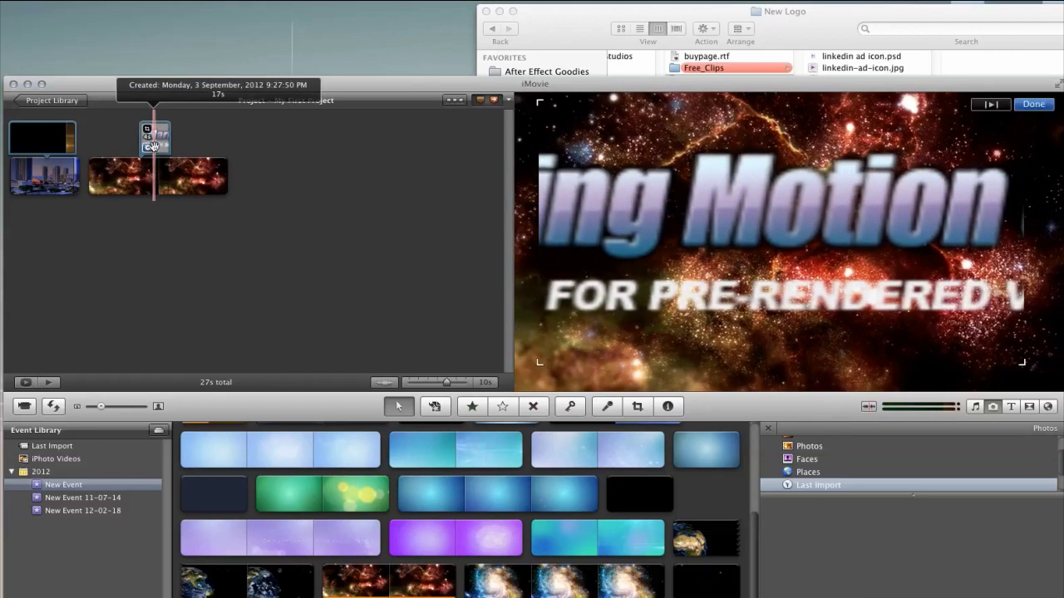
# Set the logo overlay's Ken Burns start frame over the word Marketing and its end frame over the word Graphics
pyautogui.click(152, 148)
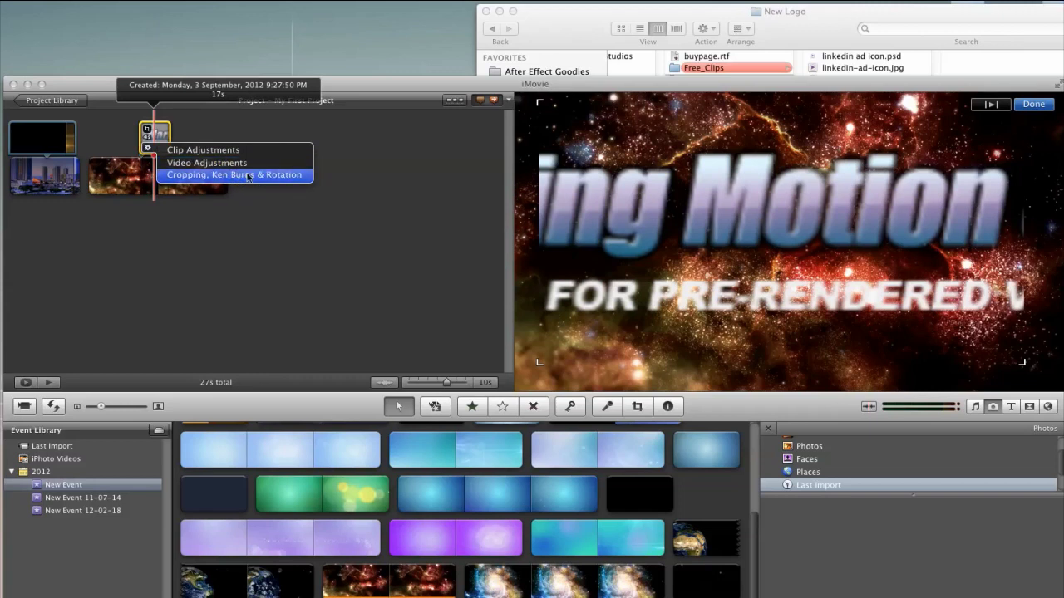
pyautogui.click(222, 212)
pyautogui.click(215, 143)
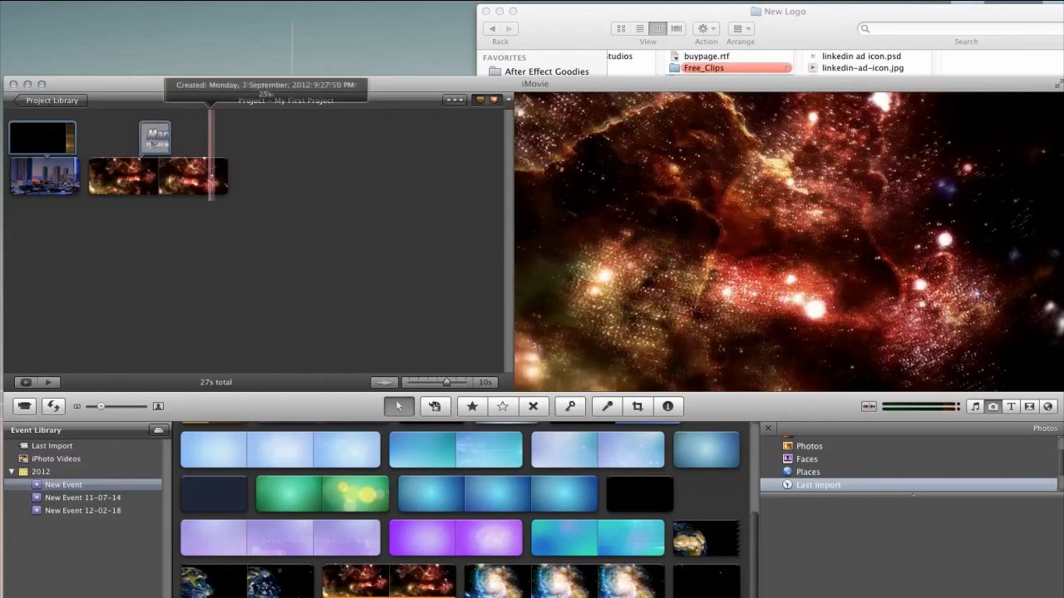
pyautogui.moveTo(146, 144)
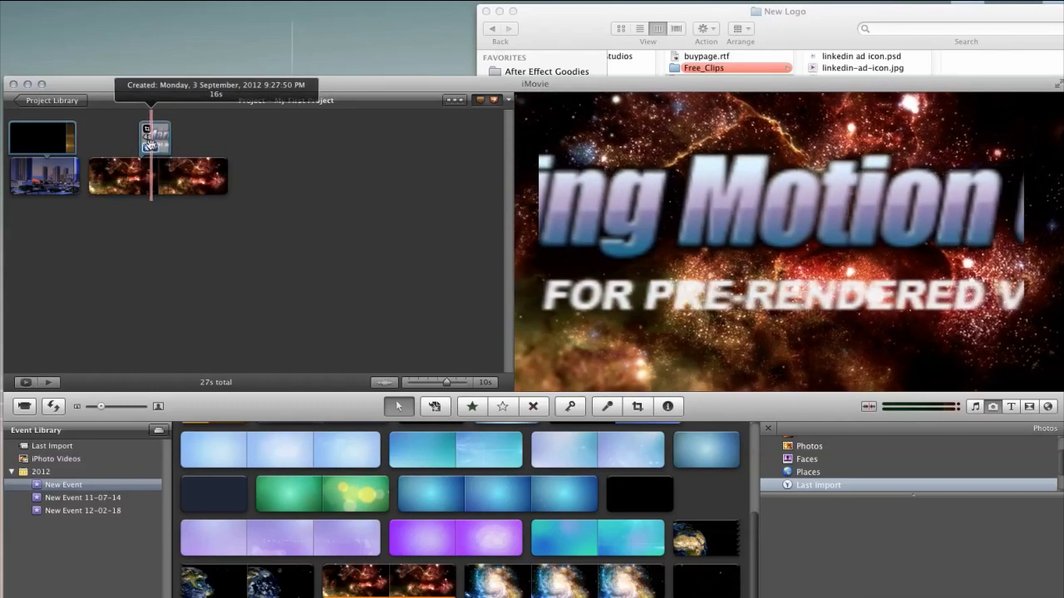
pyautogui.click(148, 148)
pyautogui.click(169, 175)
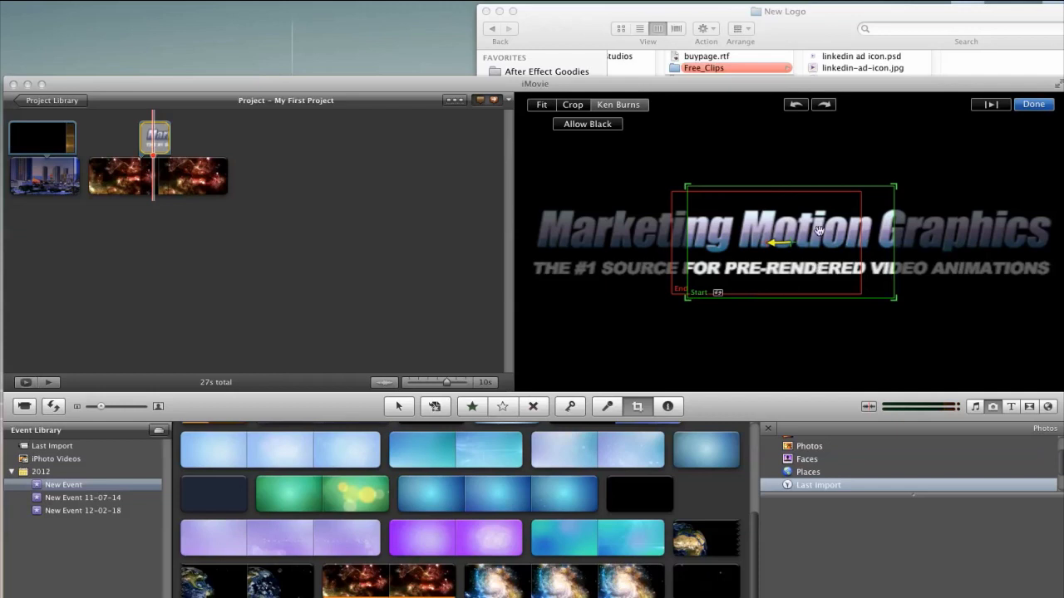
pyautogui.moveTo(684, 197); pyautogui.dragTo(599, 218)
pyautogui.moveTo(682, 289); pyautogui.dragTo(648, 289)
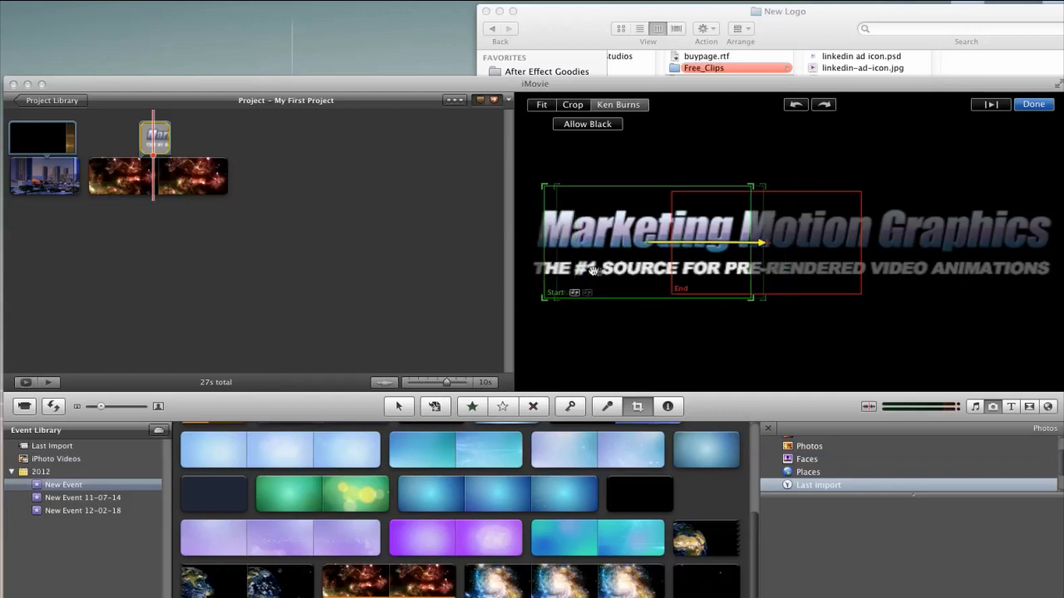
pyautogui.moveTo(829, 264); pyautogui.dragTo(1020, 263)
pyautogui.moveTo(672, 281); pyautogui.dragTo(652, 281)
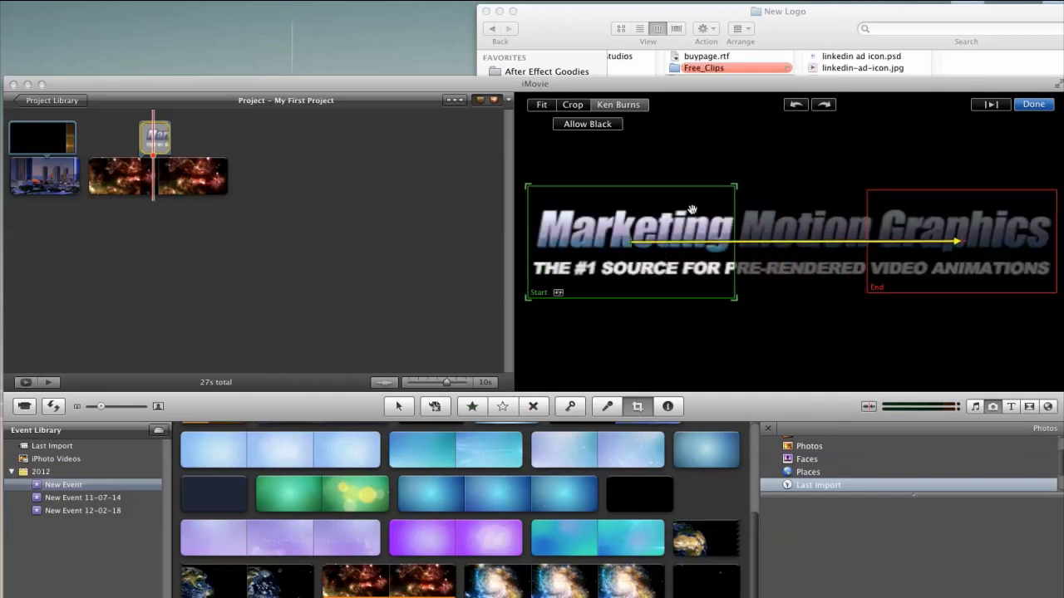
pyautogui.click(1034, 106)
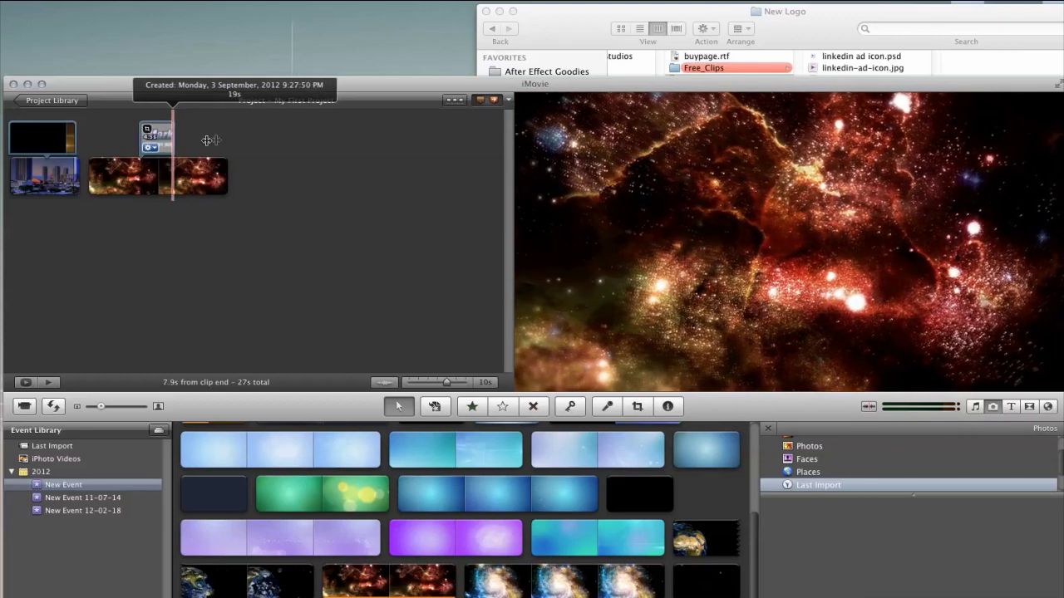
# Stretch the logo overlay to the nebula clip's end and extend its start towards the clip's beginning, and preview it
pyautogui.moveTo(208, 141); pyautogui.dragTo(233, 140)
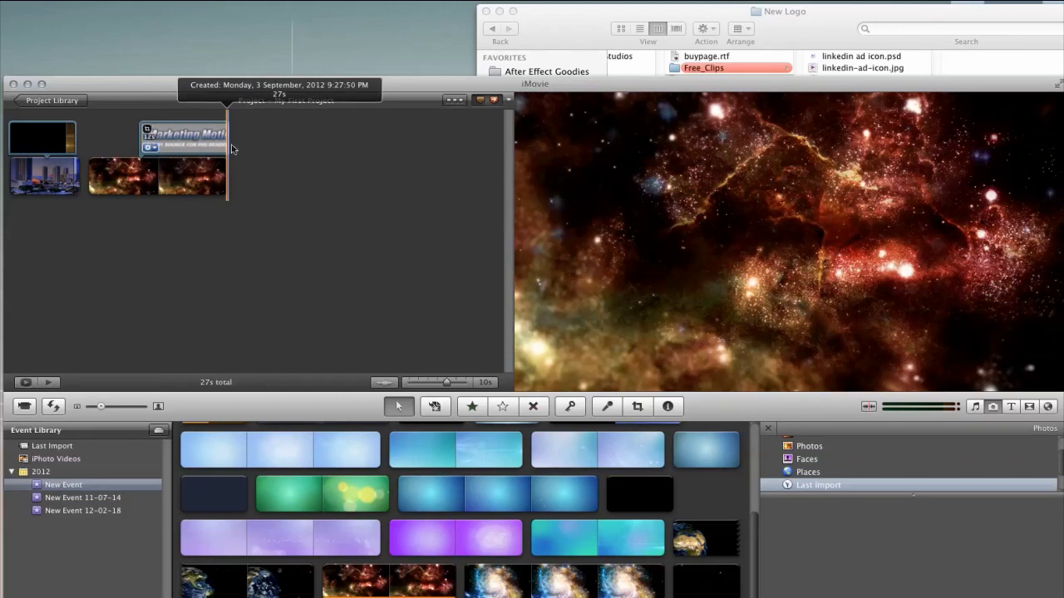
pyautogui.moveTo(117, 138); pyautogui.dragTo(100, 138)
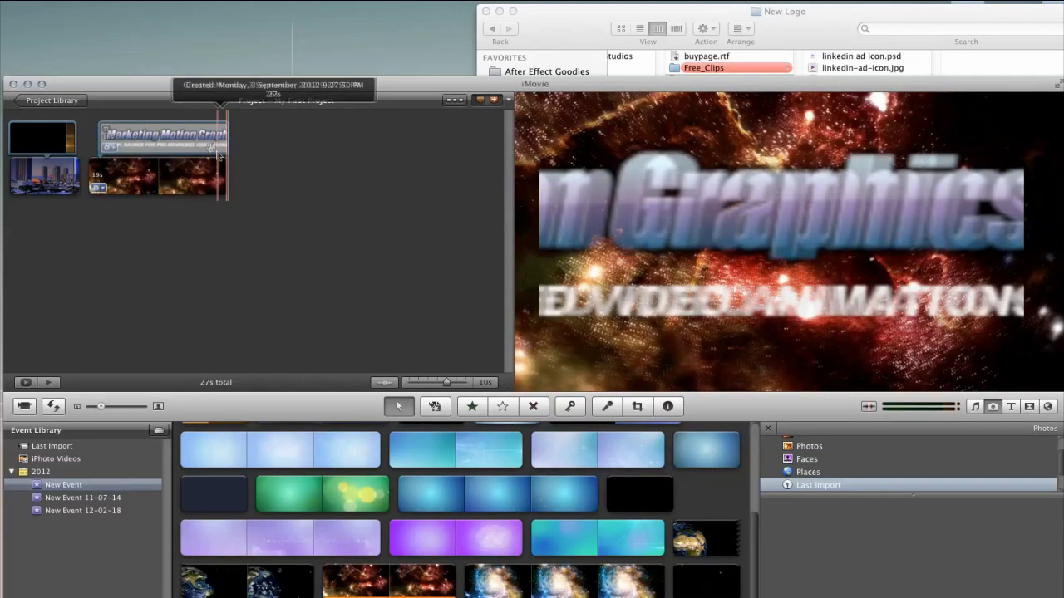
pyautogui.press('space')
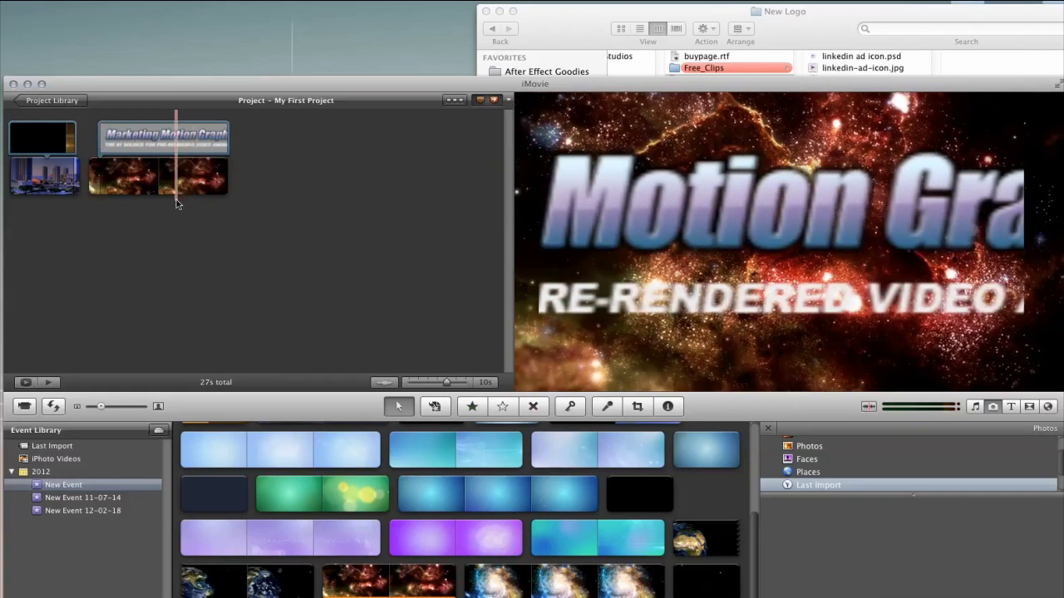
# Set the logo overlay's cropping to Fit
pyautogui.click(165, 140)
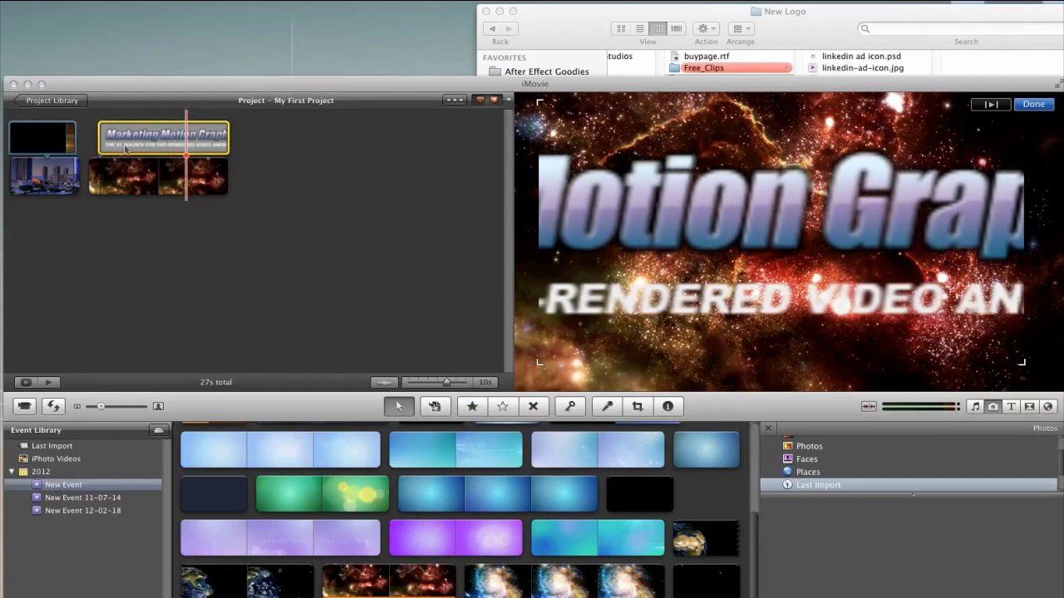
pyautogui.click(125, 149)
pyautogui.click(106, 147)
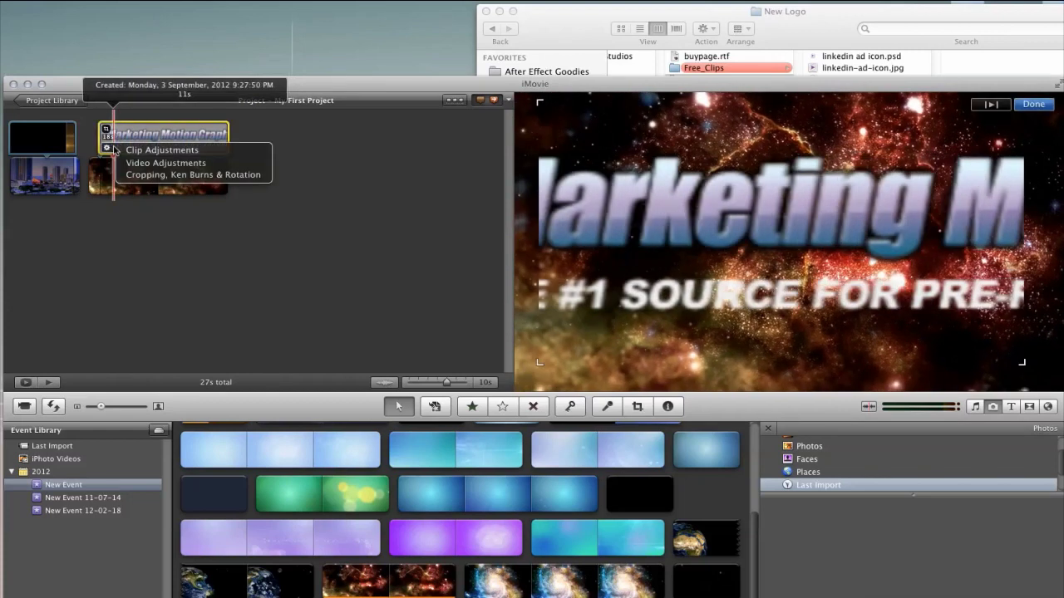
pyautogui.click(145, 175)
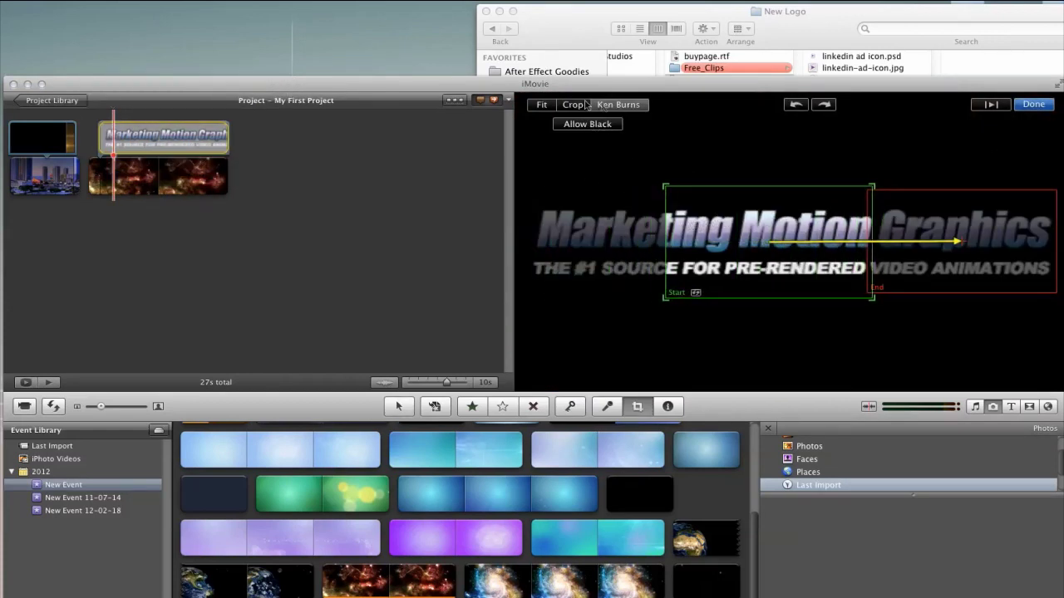
pyautogui.click(542, 105)
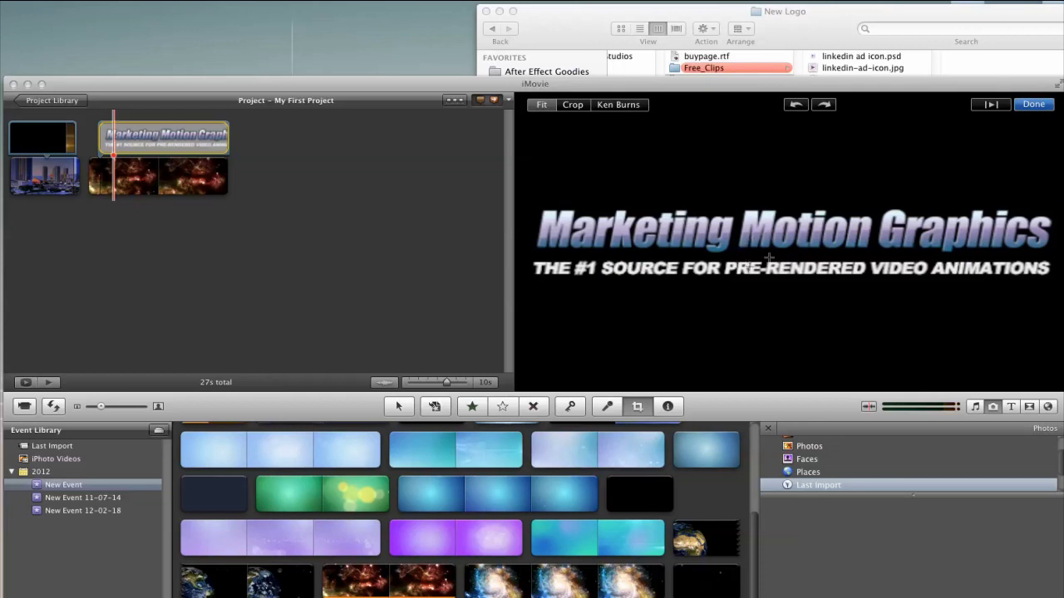
pyautogui.click(1034, 104)
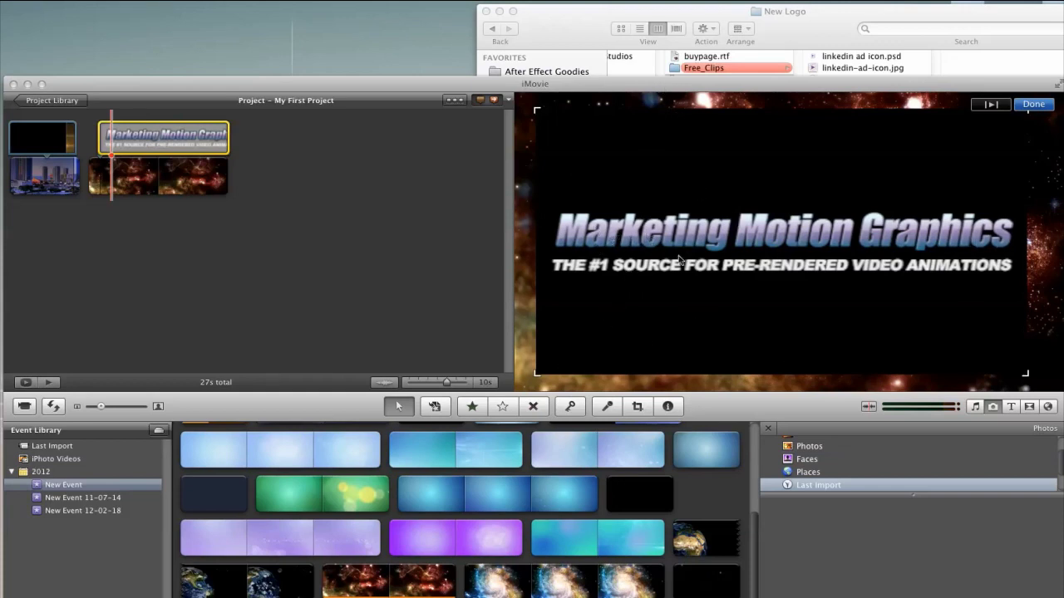
# Shrink the logo overlay's picture-in-picture frame to about half the video's width, and move it near the centre
pyautogui.moveTo(538, 373); pyautogui.dragTo(666, 289)
pyautogui.moveTo(750, 263); pyautogui.dragTo(711, 273)
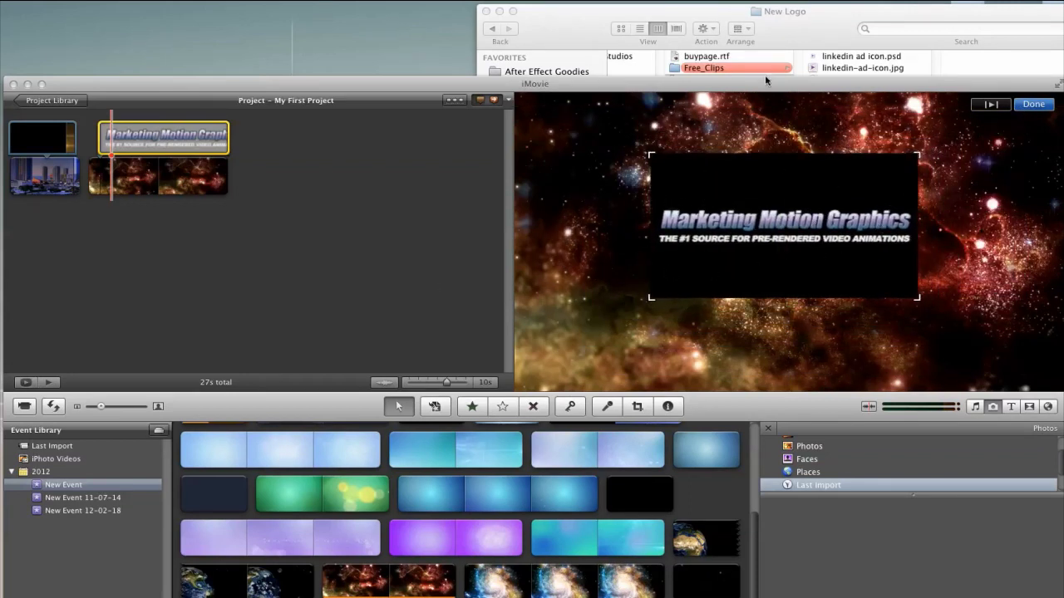
# Set the logo overlay's cropping to Crop with black areas allowed around the image, and apply it
pyautogui.click(841, 74)
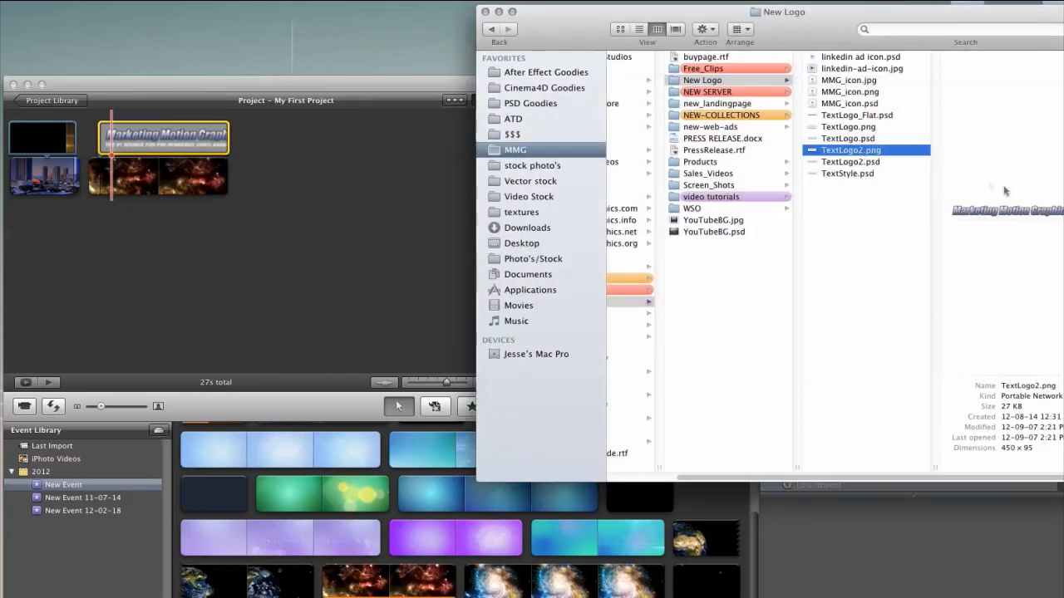
pyautogui.click(372, 136)
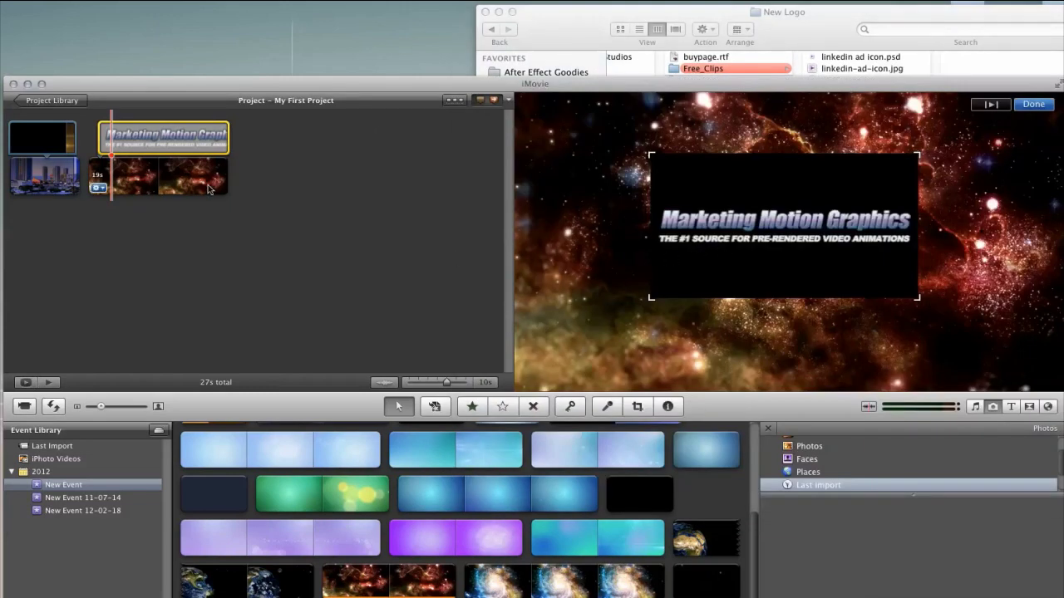
pyautogui.click(111, 147)
pyautogui.click(167, 175)
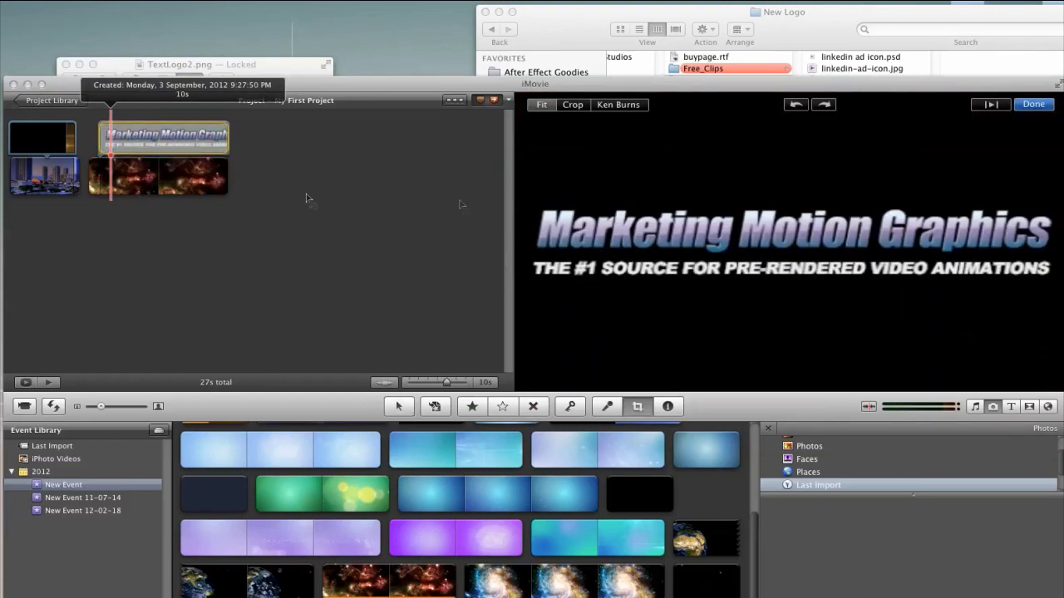
pyautogui.click(574, 107)
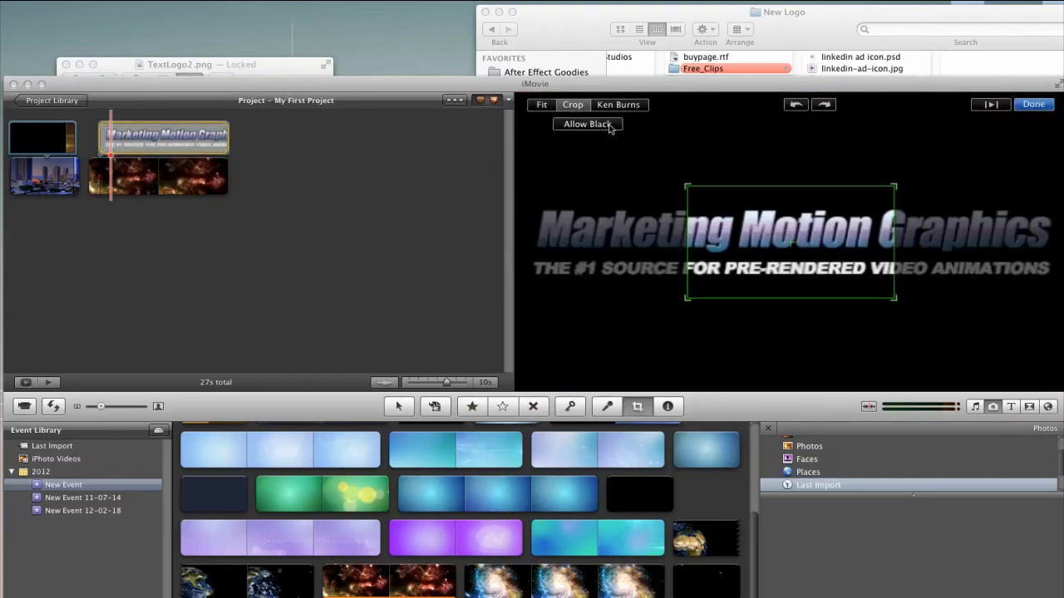
pyautogui.click(609, 125)
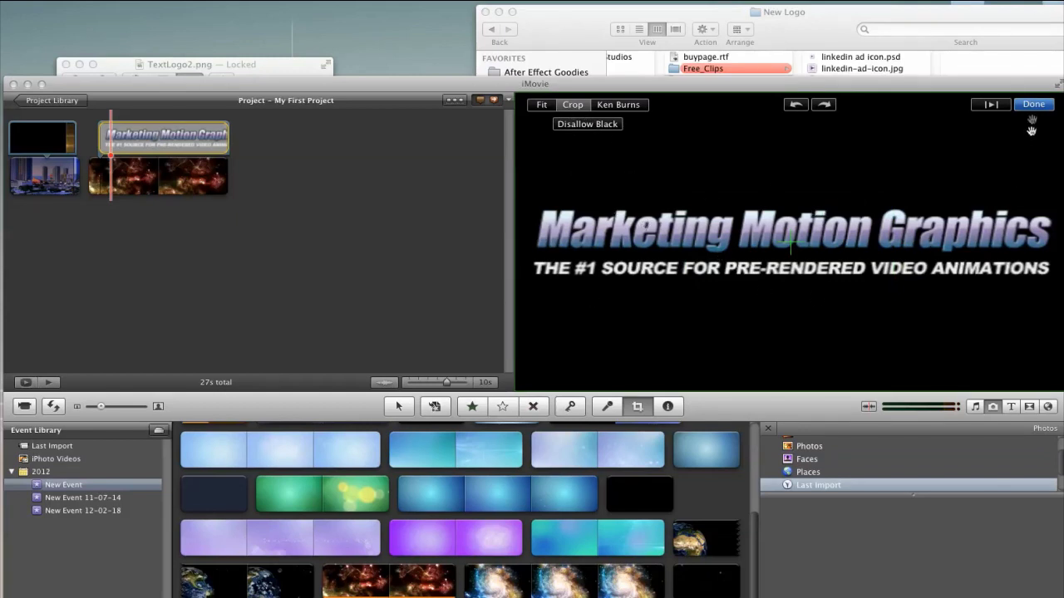
pyautogui.click(1033, 105)
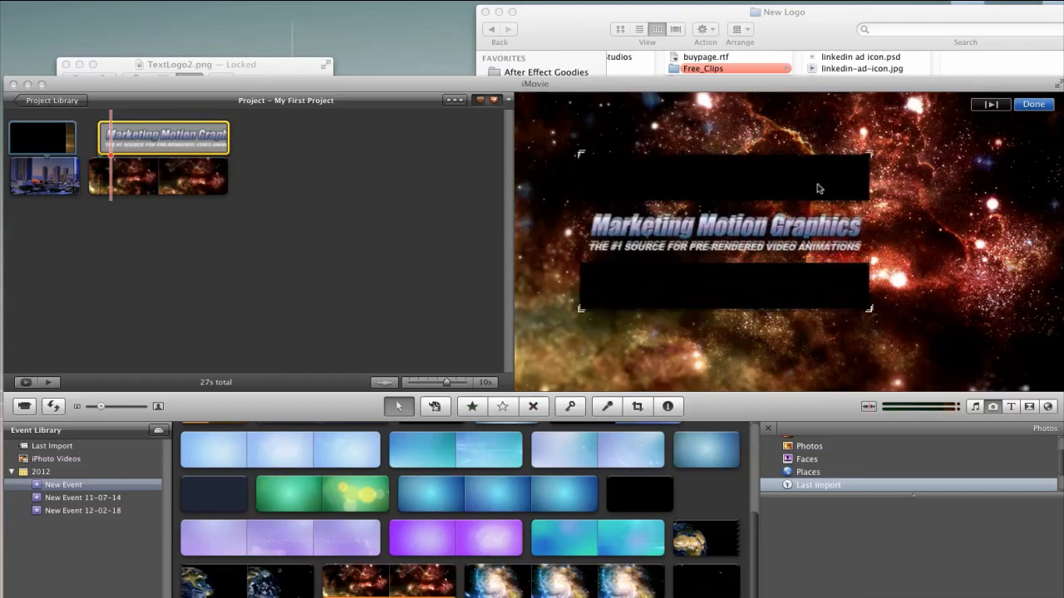
# Reposition and resize the logo overlay's picture-in-picture frame to about half the video's width near its centre
pyautogui.moveTo(715, 247); pyautogui.dragTo(933, 118)
pyautogui.moveTo(886, 150); pyautogui.dragTo(802, 131)
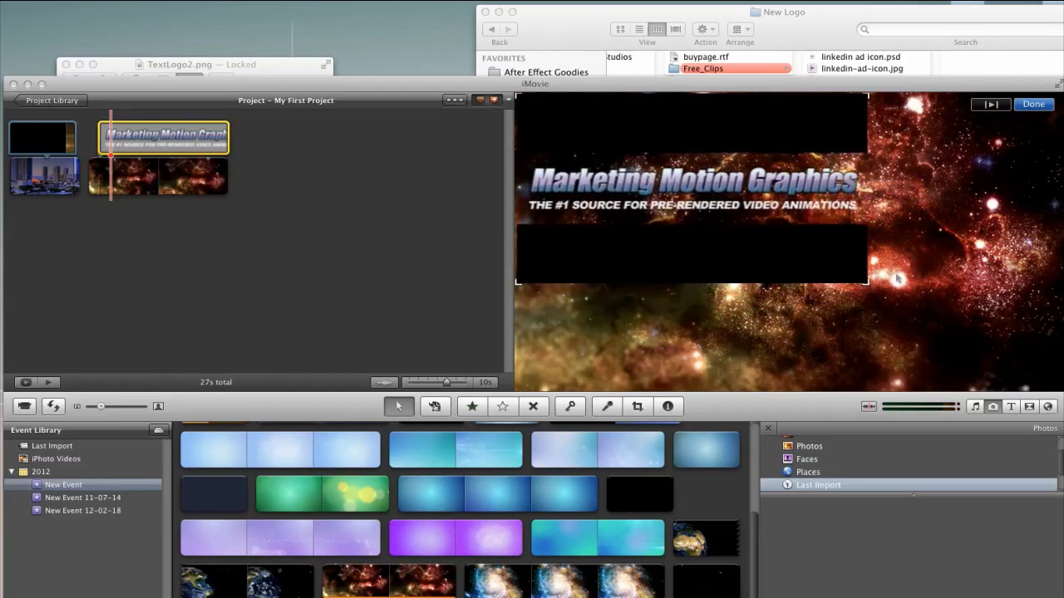
pyautogui.moveTo(867, 283); pyautogui.dragTo(896, 297)
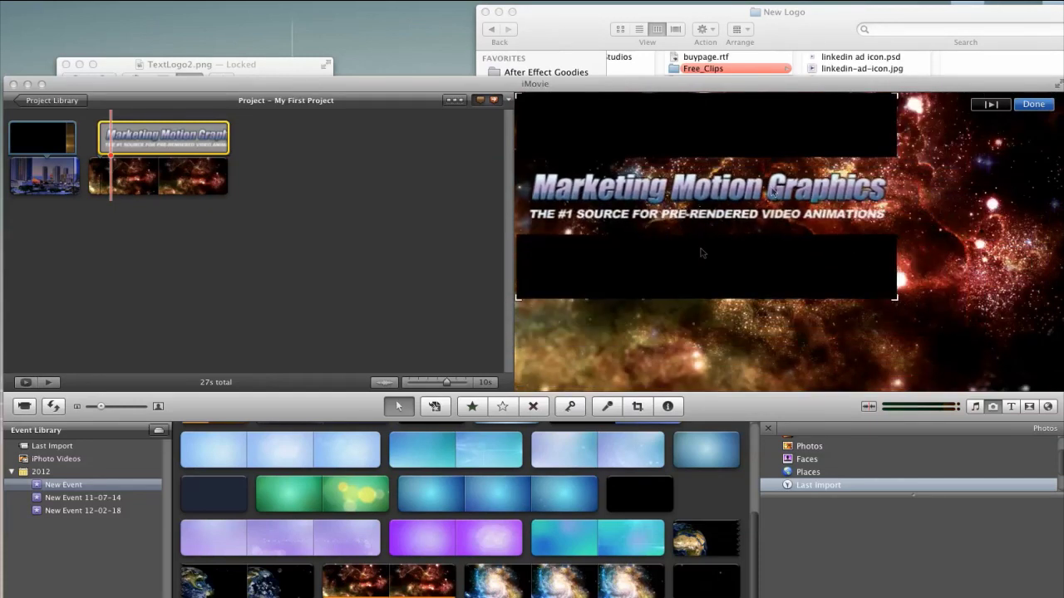
pyautogui.moveTo(671, 268); pyautogui.dragTo(735, 302)
pyautogui.moveTo(960, 334); pyautogui.dragTo(876, 291)
pyautogui.moveTo(745, 266); pyautogui.dragTo(732, 291)
# Switch to Photoshop, examine the TextLogo2.png preview at a larger window size, and close the preview
pyautogui.press('super+Tab')
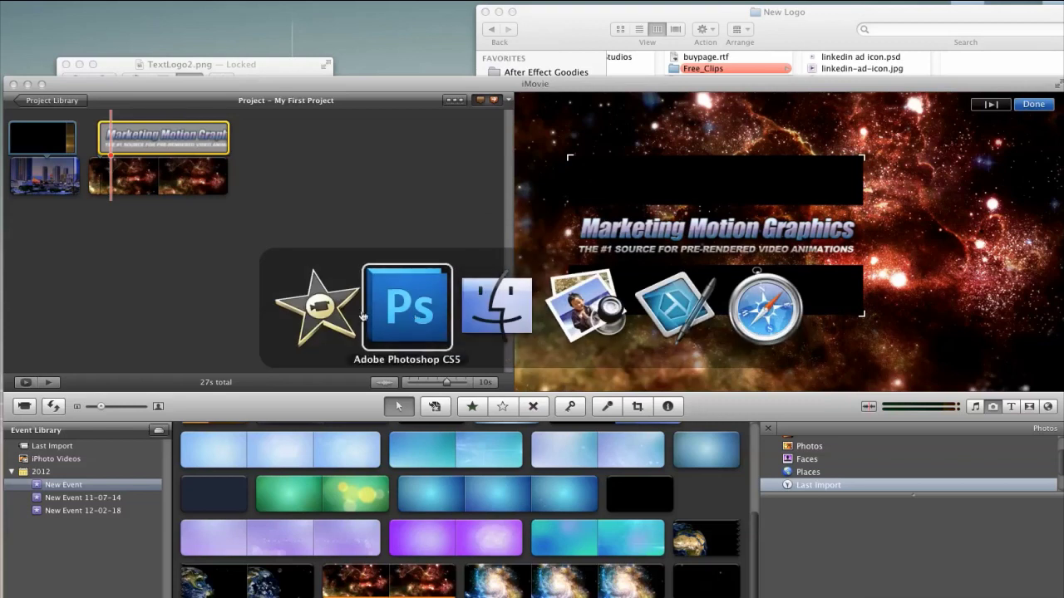
pyautogui.click(400, 314)
pyautogui.moveTo(304, 227); pyautogui.dragTo(375, 174)
pyautogui.click(294, 66)
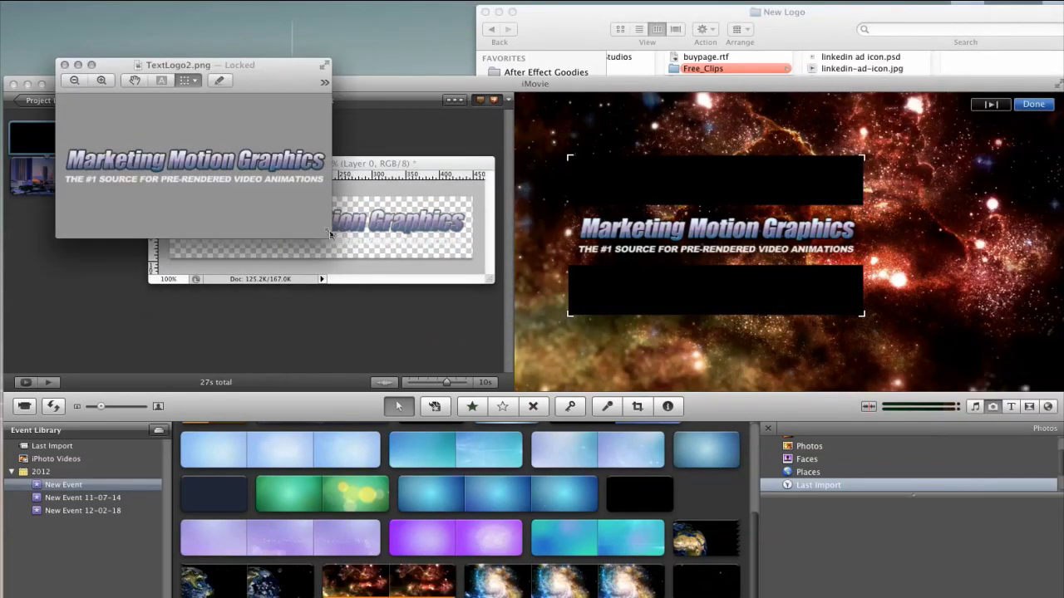
pyautogui.moveTo(329, 235); pyautogui.dragTo(502, 320)
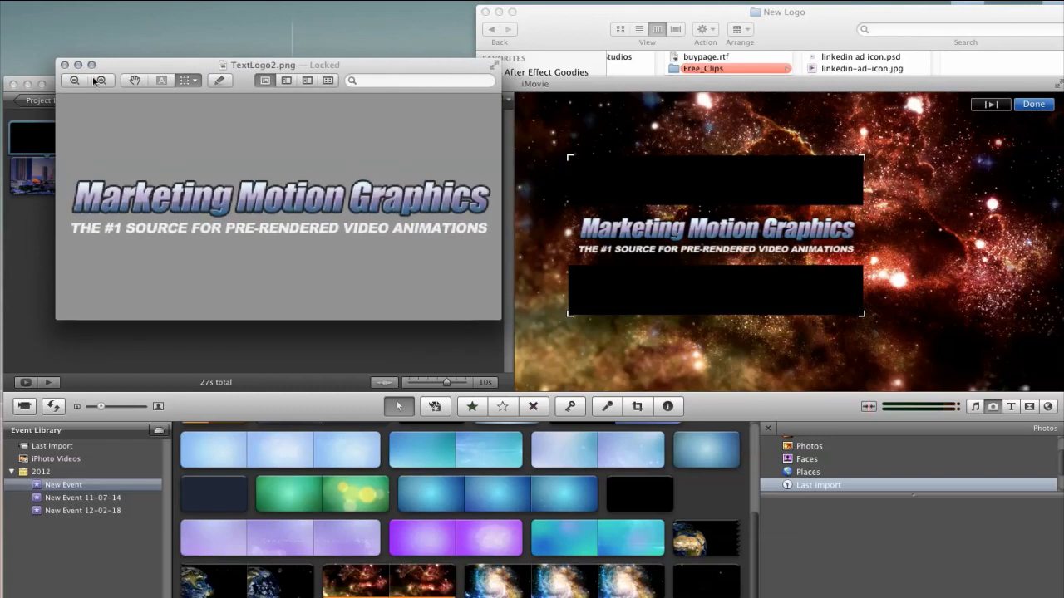
pyautogui.click(64, 64)
# Enlarge and reposition the TextLogo2.png document window to examine the transparent canvas around the logo
pyautogui.moveTo(435, 165)
pyautogui.mouseDown()
pyautogui.moveTo(415, 217)
pyautogui.moveTo(442, 185)
pyautogui.mouseUp()
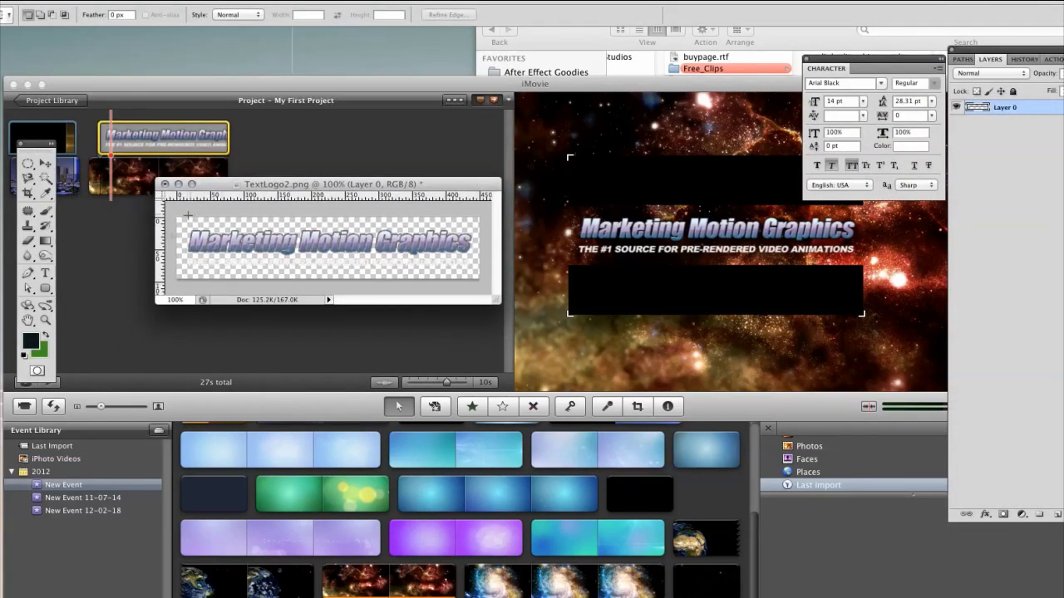
pyautogui.moveTo(495, 296); pyautogui.dragTo(525, 318)
pyautogui.moveTo(502, 184); pyautogui.dragTo(423, 168)
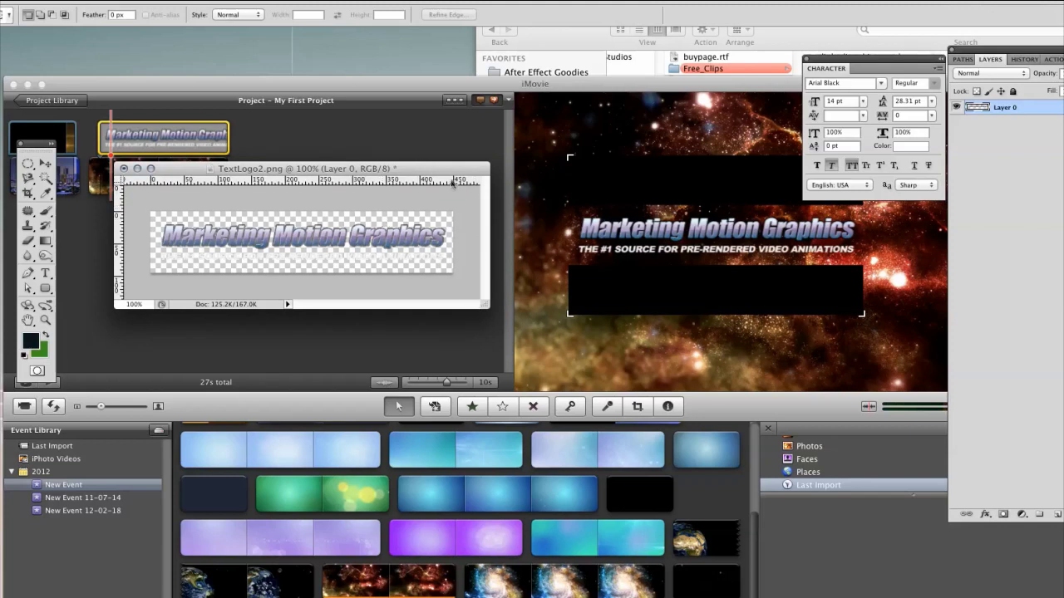
pyautogui.moveTo(428, 174); pyautogui.dragTo(411, 146)
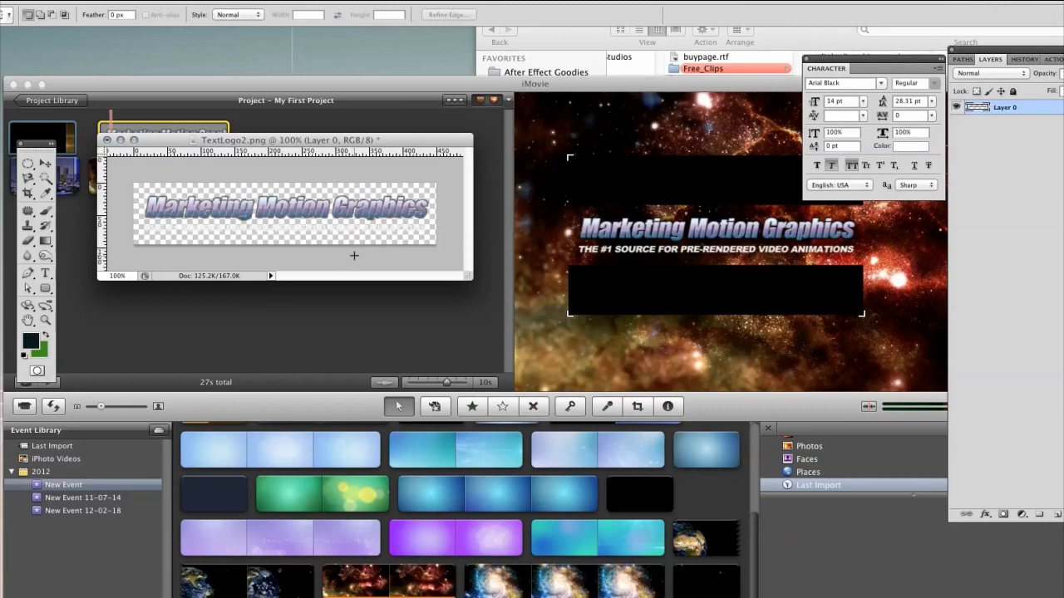
pyautogui.moveTo(400, 142); pyautogui.dragTo(406, 158)
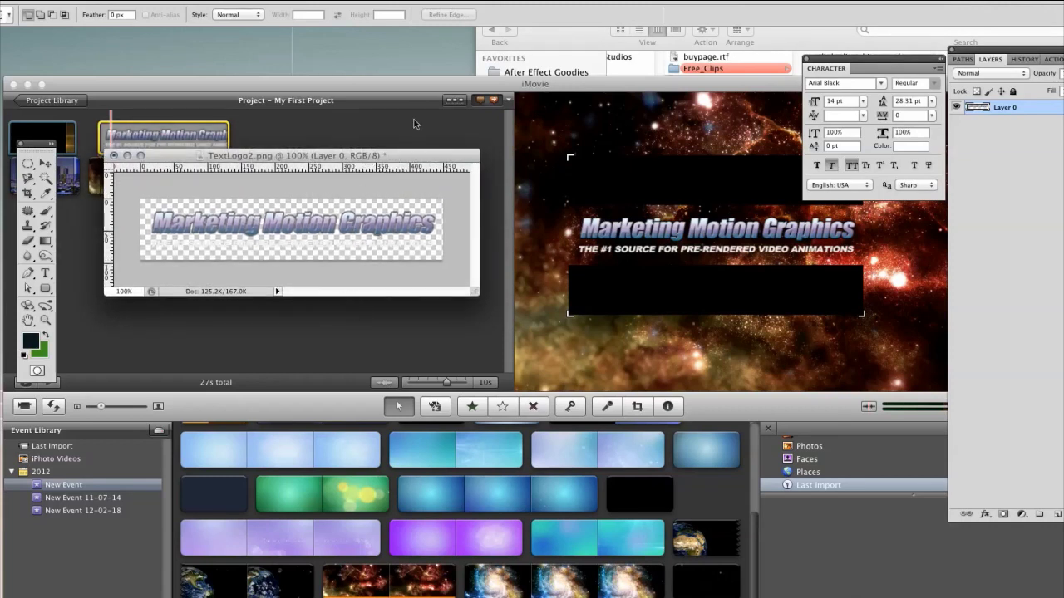
# Start a new document with a resolution of 72 pixels/inch and its dimensions measured in pixels
pyautogui.press('super+n')
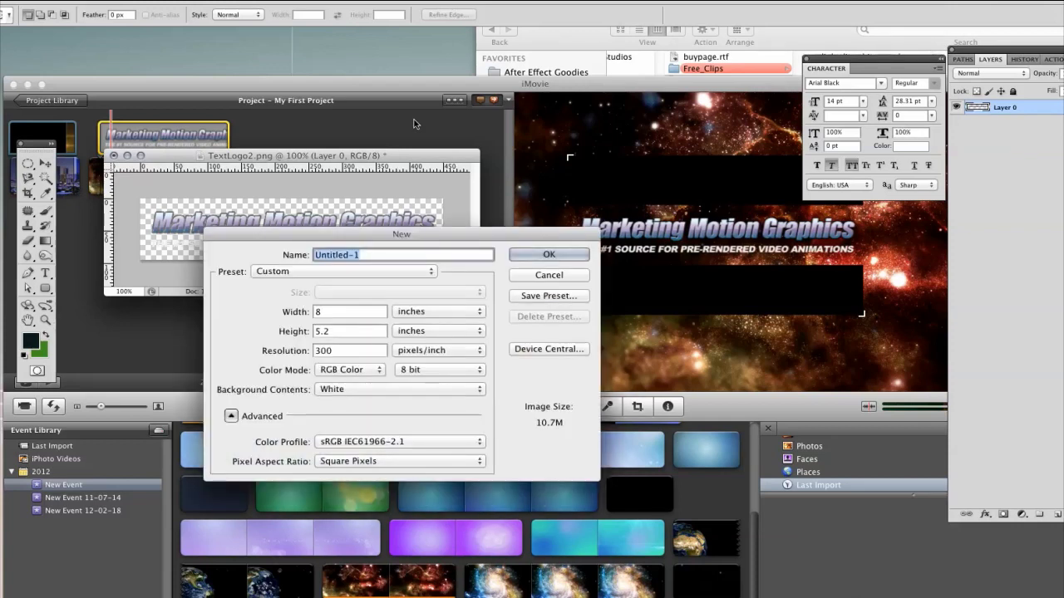
pyautogui.moveTo(376, 236); pyautogui.dragTo(566, 142)
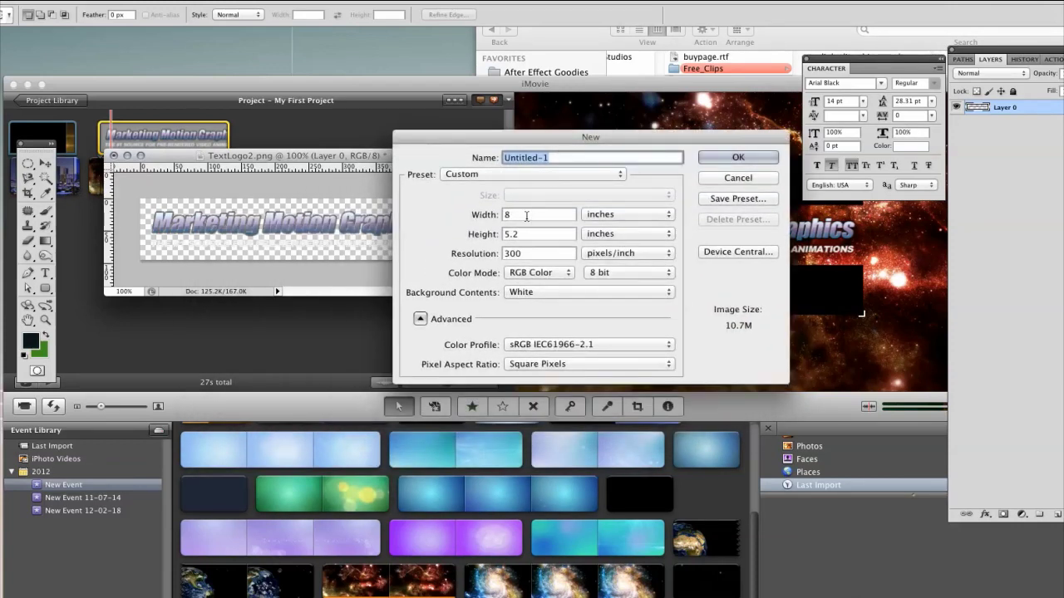
pyautogui.press('Tab')
pyautogui.press('Tab')
pyautogui.press('Tab')
pyautogui.write('72')
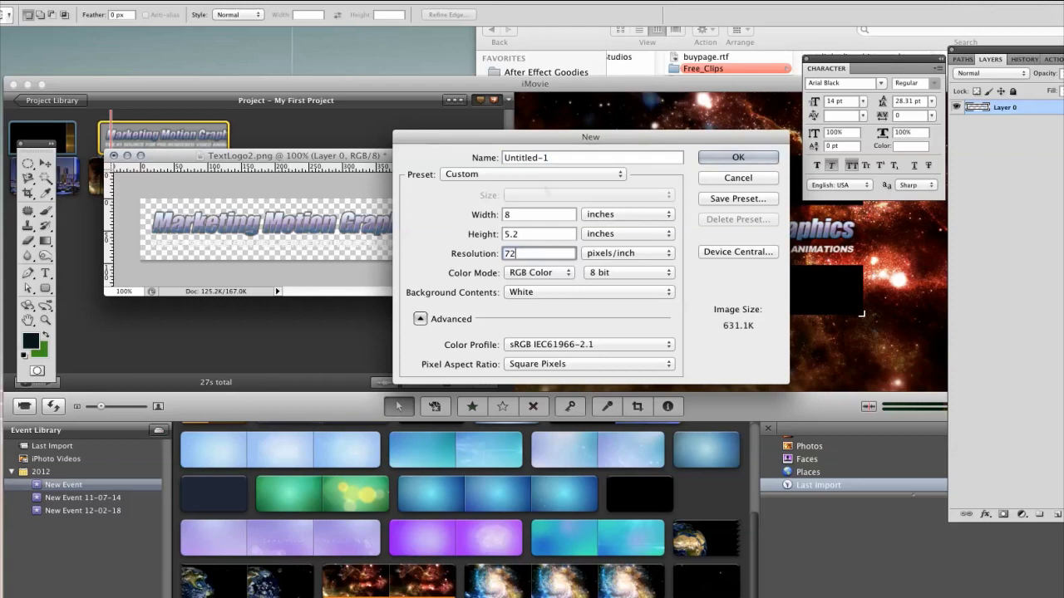
pyautogui.click(614, 213)
pyautogui.click(599, 202)
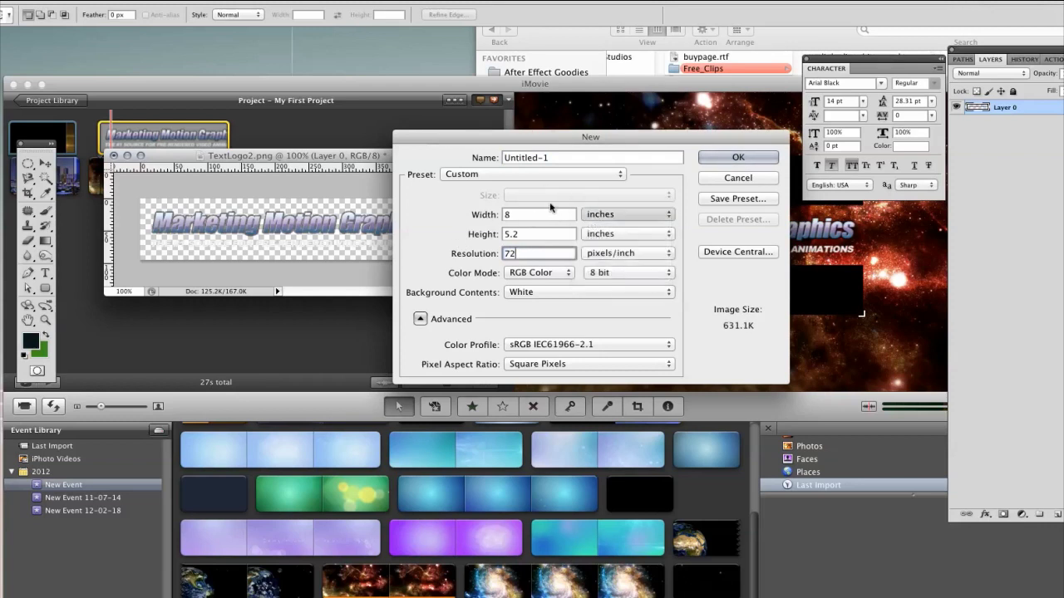
# Create the document from the Film & Video preset with the size HDV/HDTV 720p/29.97
pyautogui.click(515, 173)
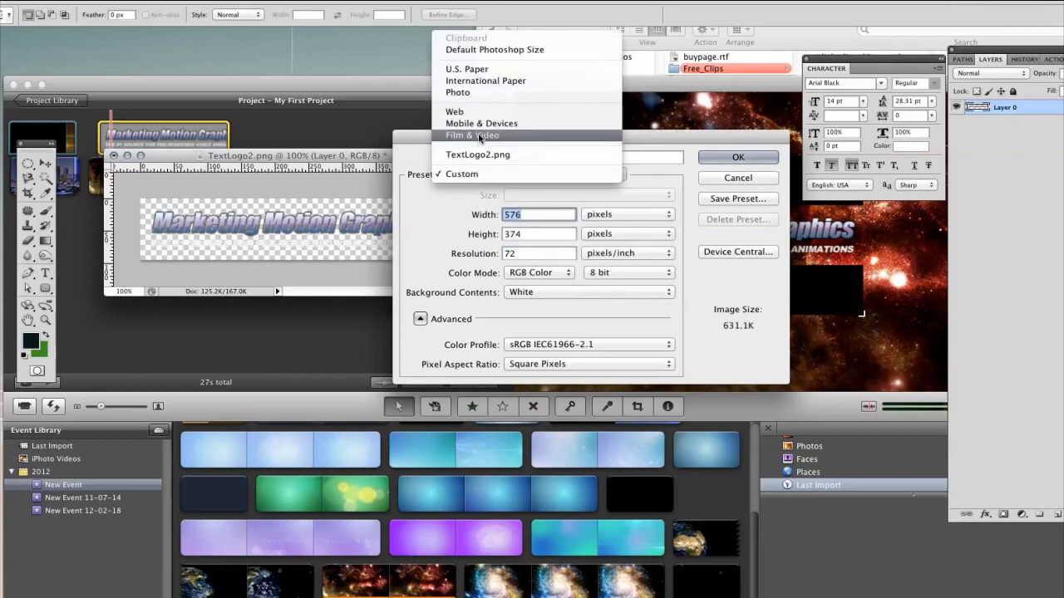
pyautogui.click(478, 135)
pyautogui.click(538, 196)
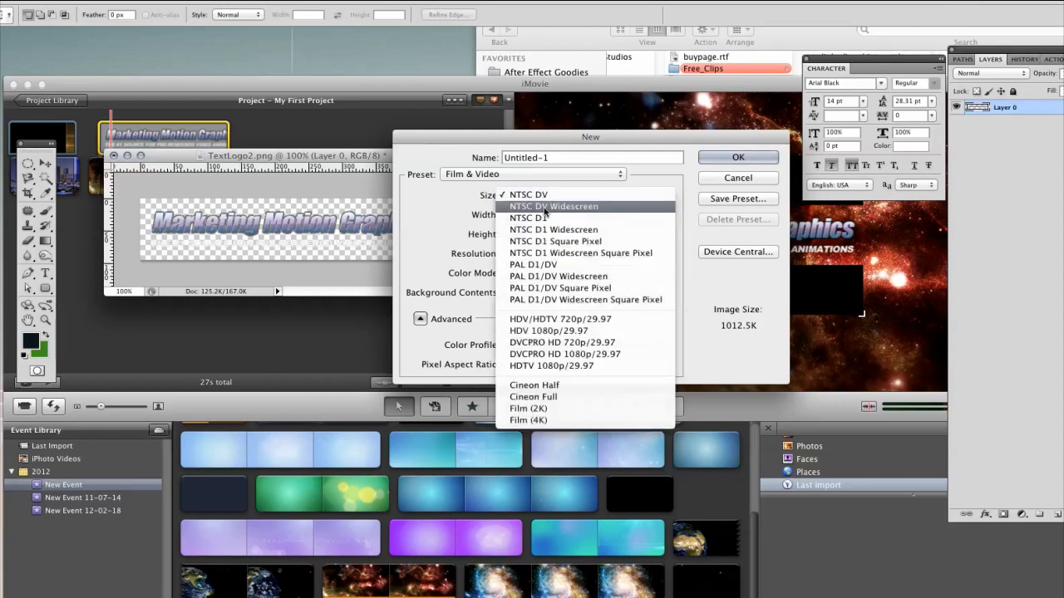
pyautogui.click(549, 319)
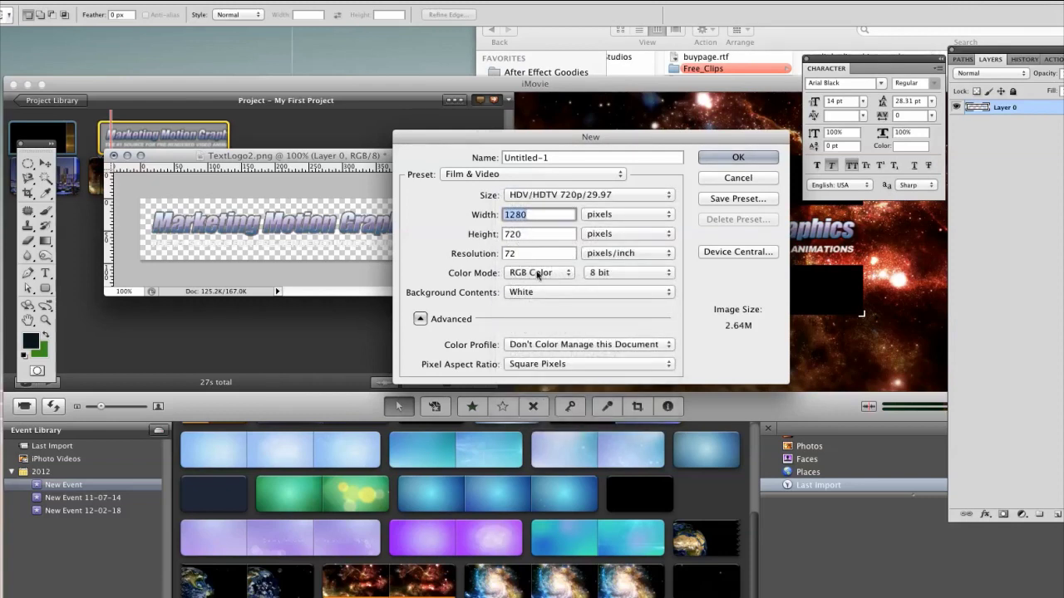
pyautogui.click(735, 157)
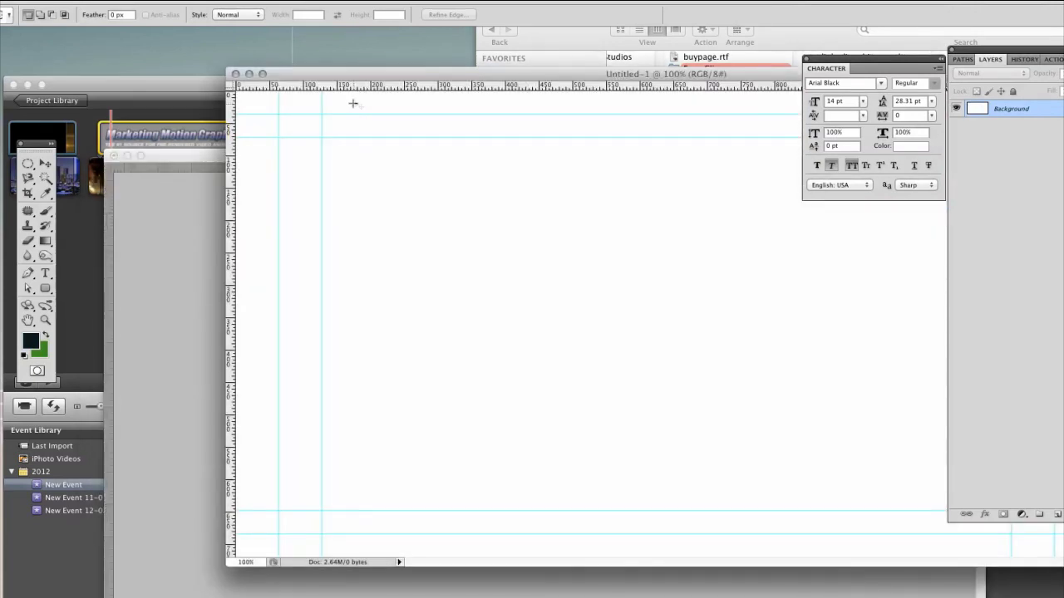
# Arrange the two document windows and copy the logo from TextLogo2.png into the centre of the new document
pyautogui.press('super+minus')
pyautogui.press('super+minus')
pyautogui.moveTo(331, 73); pyautogui.dragTo(371, 53)
pyautogui.click(440, 365)
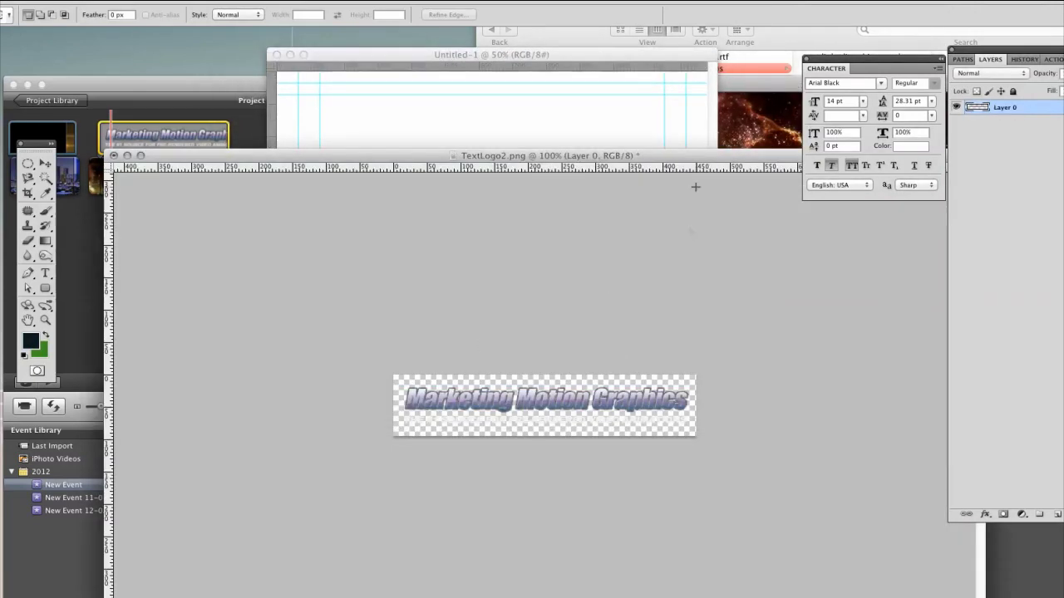
pyautogui.moveTo(689, 158); pyautogui.dragTo(511, 196)
pyautogui.press('super+plus')
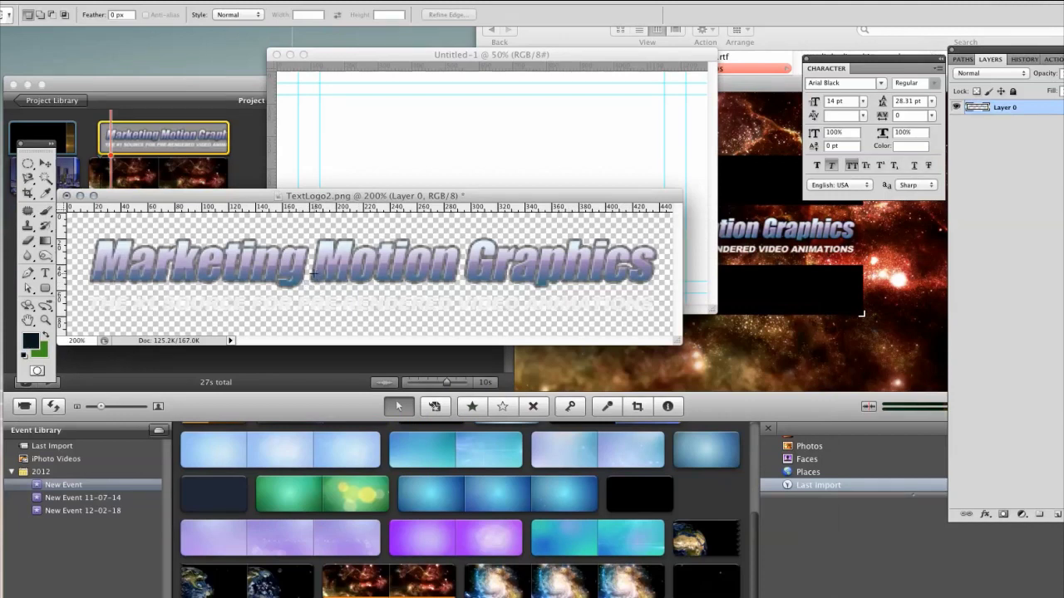
pyautogui.press('v')
pyautogui.moveTo(325, 267); pyautogui.dragTo(497, 194)
pyautogui.moveTo(584, 55); pyautogui.dragTo(495, 131)
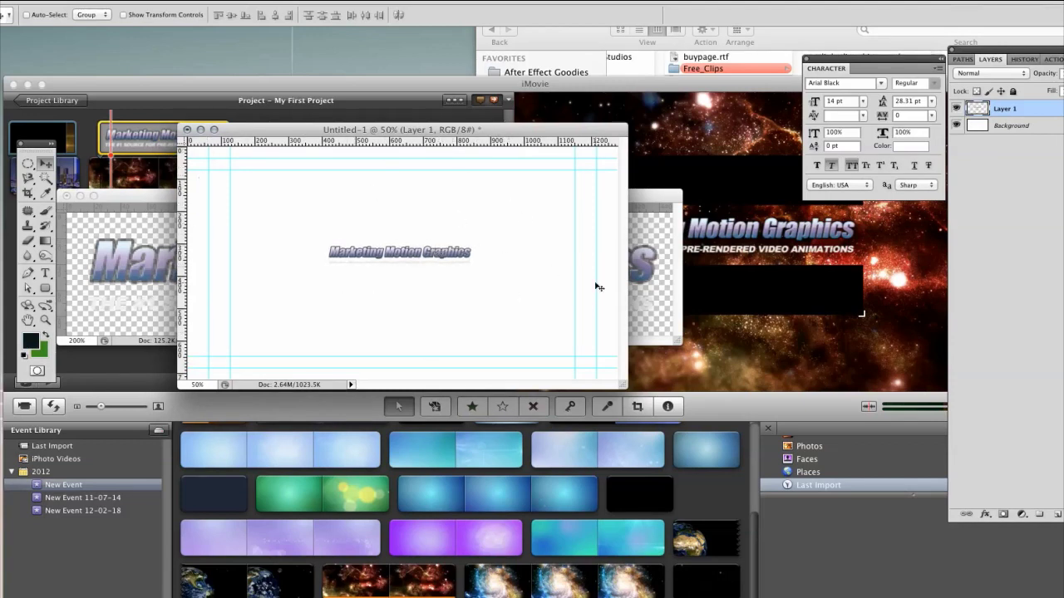
# Hide the white Background layer of the new document and nudge the logo slightly
pyautogui.click(957, 126)
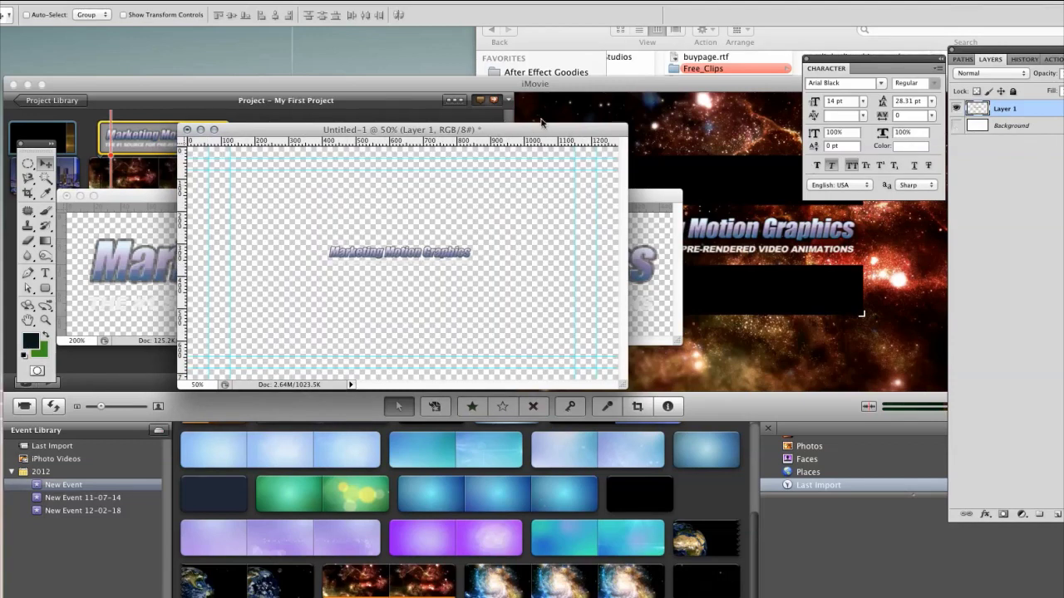
pyautogui.moveTo(541, 126); pyautogui.dragTo(535, 70)
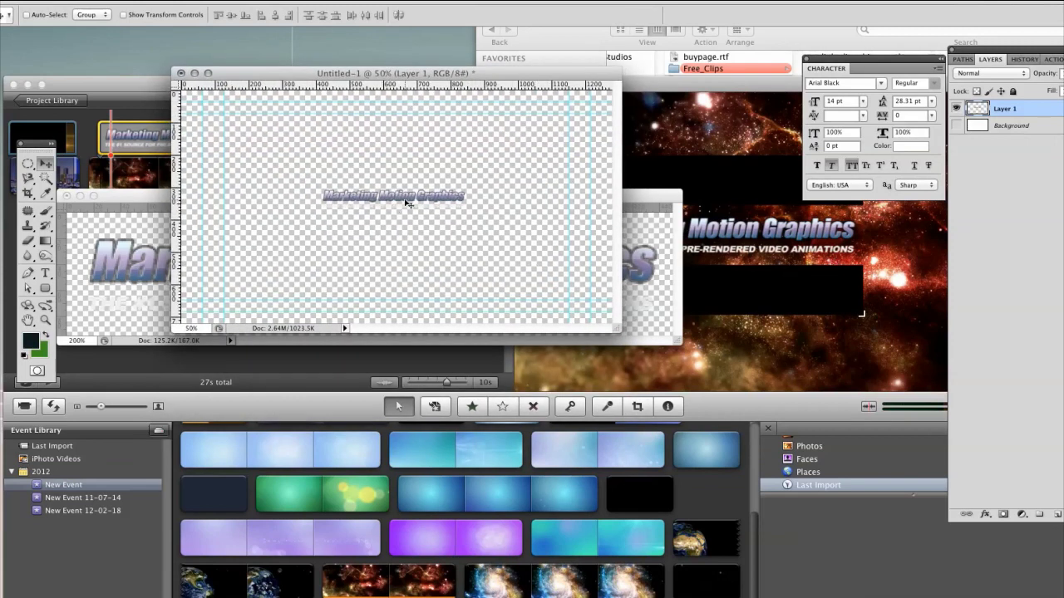
pyautogui.moveTo(405, 201); pyautogui.dragTo(405, 200)
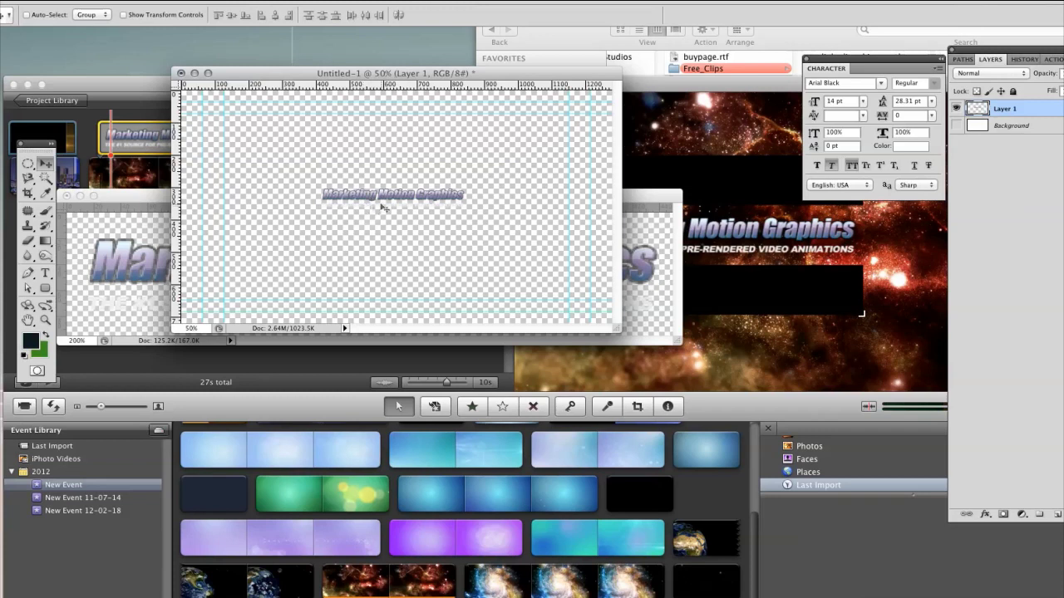
# Scale the logo proportionally to about 284% with Free Transform so it nearly spans the canvas, and adjust its position
pyautogui.press('super+t')
pyautogui.moveTo(467, 188); pyautogui.dragTo(586, 155)
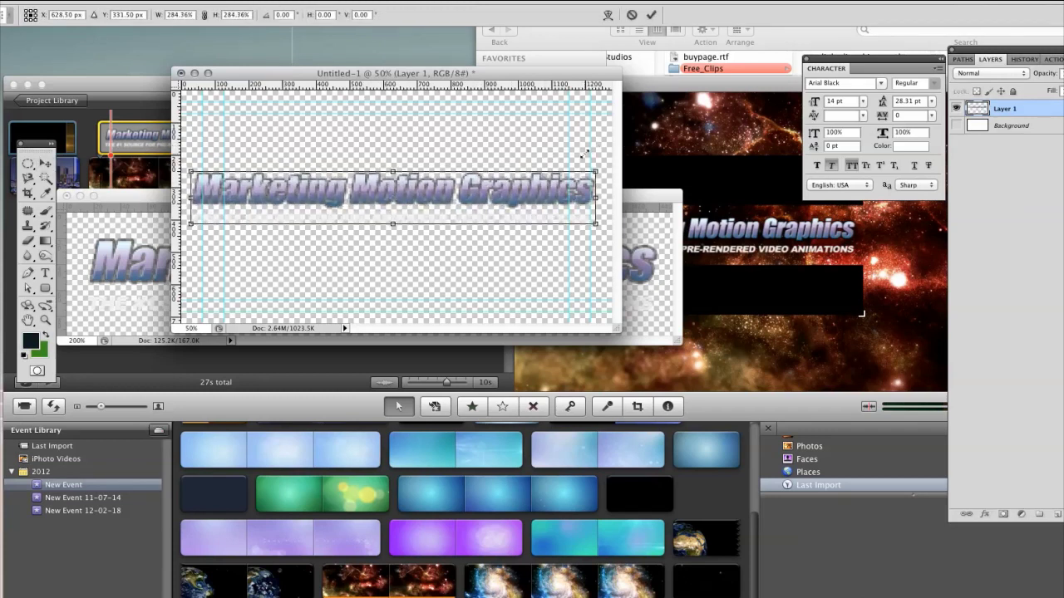
pyautogui.press('Return')
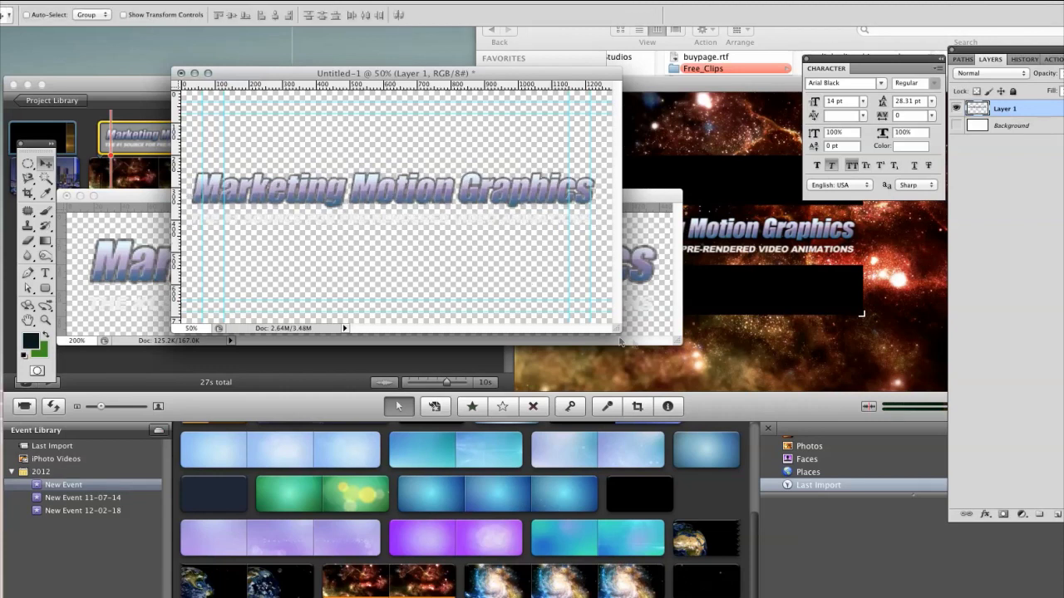
pyautogui.moveTo(619, 341); pyautogui.dragTo(695, 378)
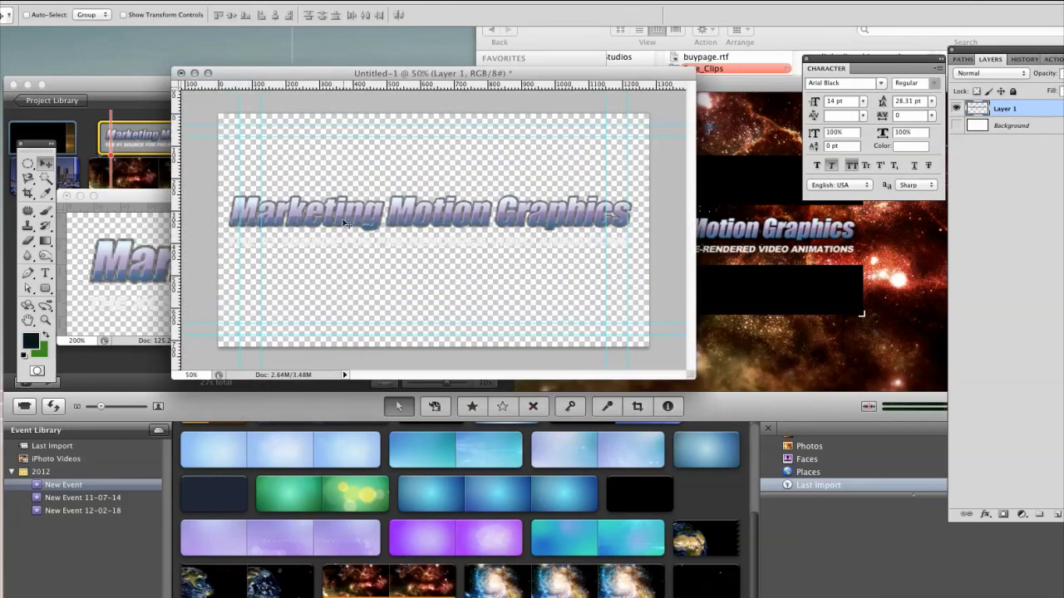
pyautogui.moveTo(347, 223); pyautogui.dragTo(345, 223)
# Close the original TextLogo2.png document and return to the new 720p logo document
pyautogui.moveTo(526, 80)
pyautogui.mouseDown()
pyautogui.moveTo(478, 63)
pyautogui.moveTo(527, 70)
pyautogui.mouseUp()
pyautogui.click(105, 228)
pyautogui.press('super+w')
pyautogui.click(497, 203)
# Open the Save As dialog for the 720p logo document and set the file format to PNG
pyautogui.press('super+s')
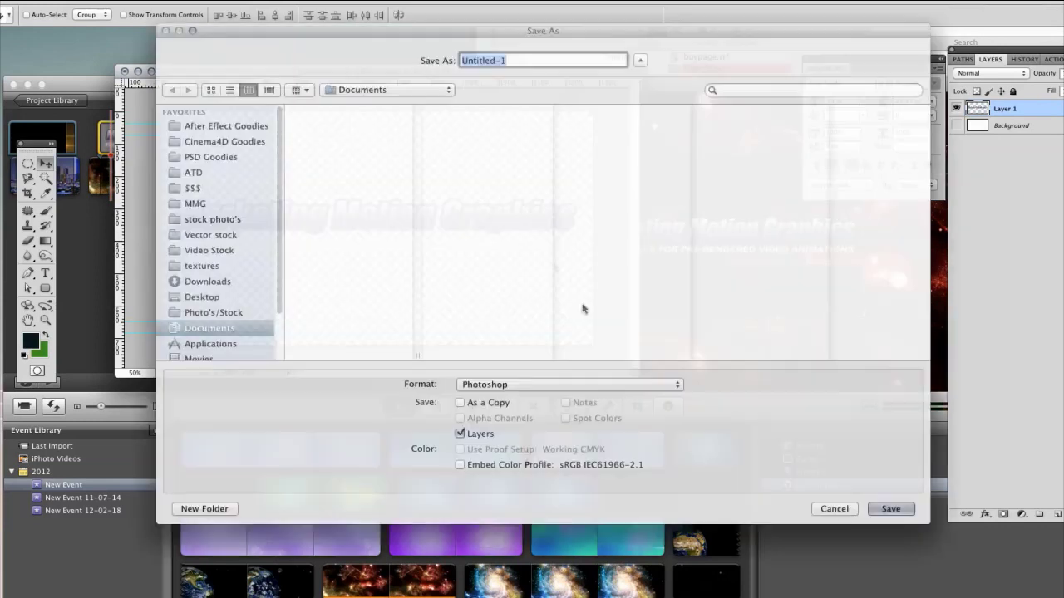
pyautogui.click(517, 386)
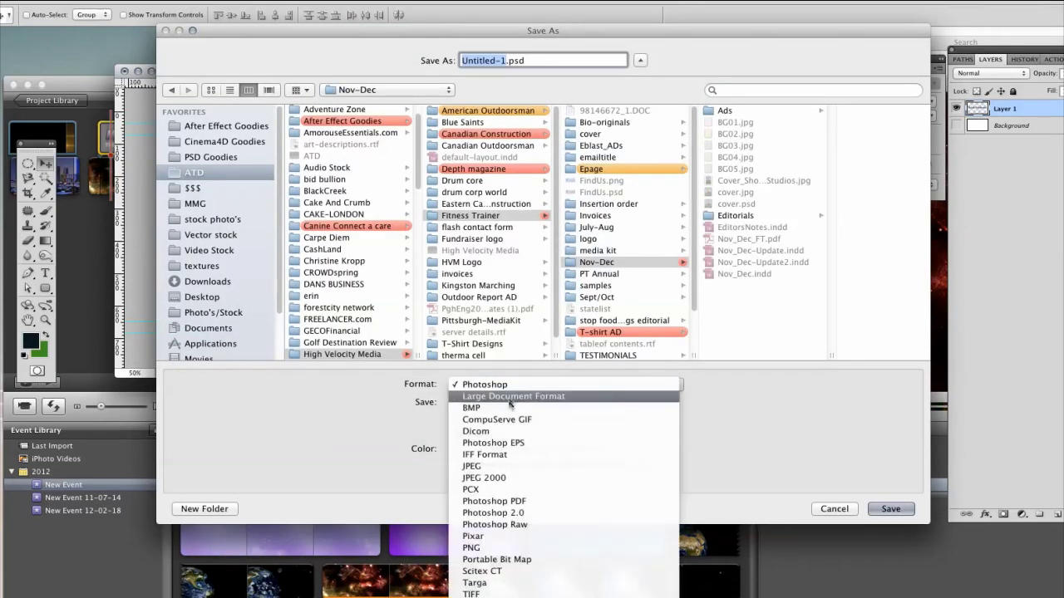
pyautogui.click(472, 548)
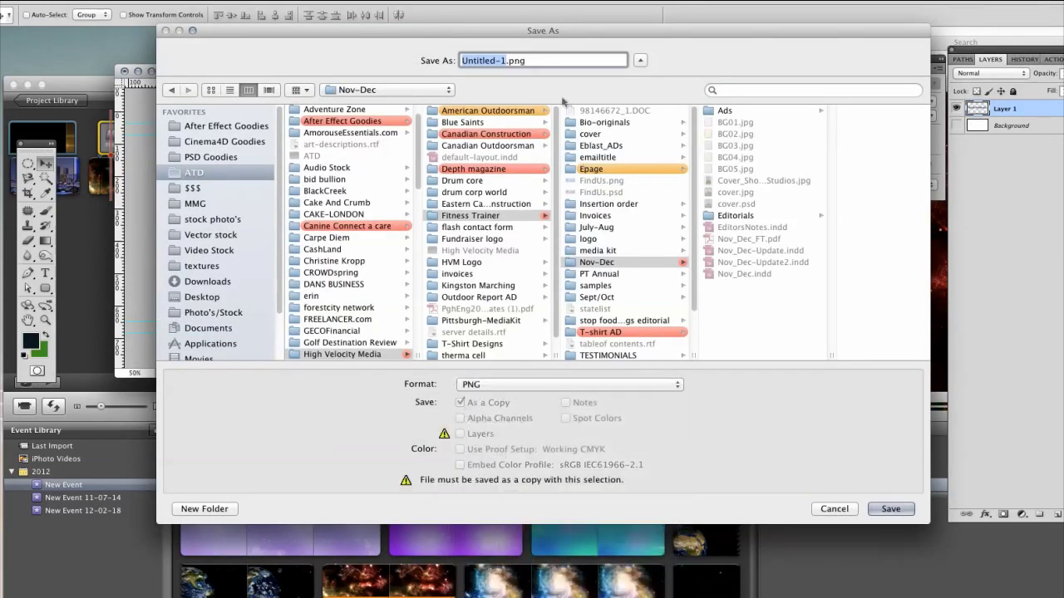
pyautogui.moveTo(504, 36); pyautogui.dragTo(445, 24)
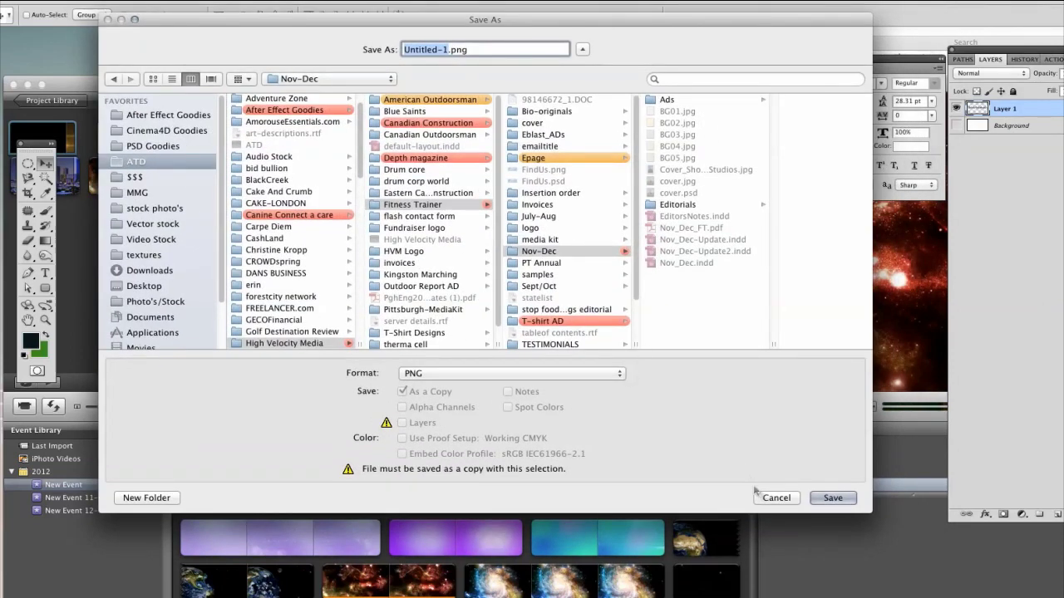
pyautogui.press('Return')
pyautogui.moveTo(459, 67); pyautogui.dragTo(450, 82)
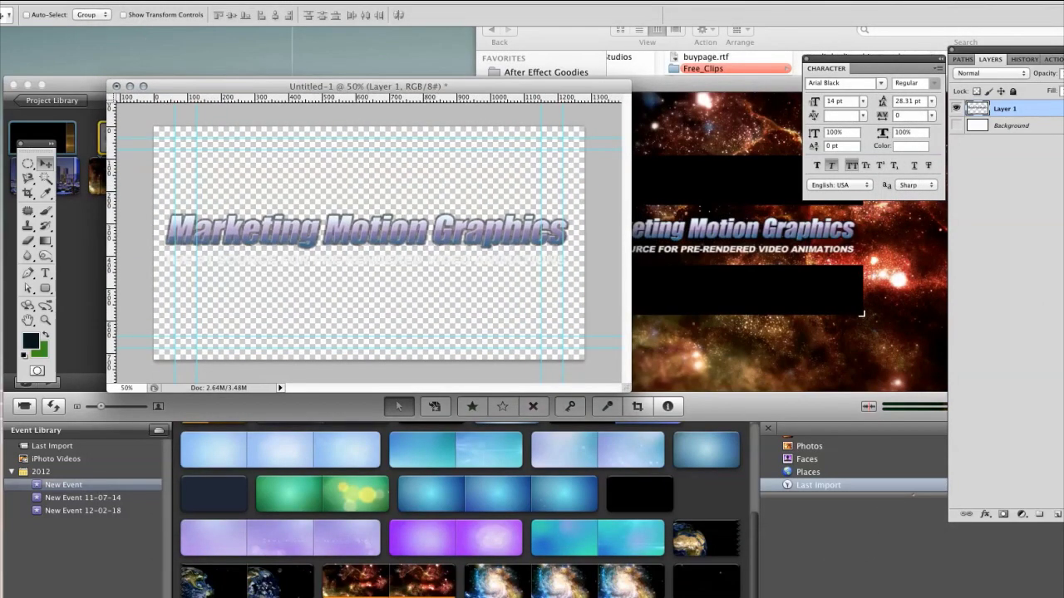
# Select RGB Color as the image mode of the logo document
pyautogui.click(147, 1)
pyautogui.moveTo(158, 1)
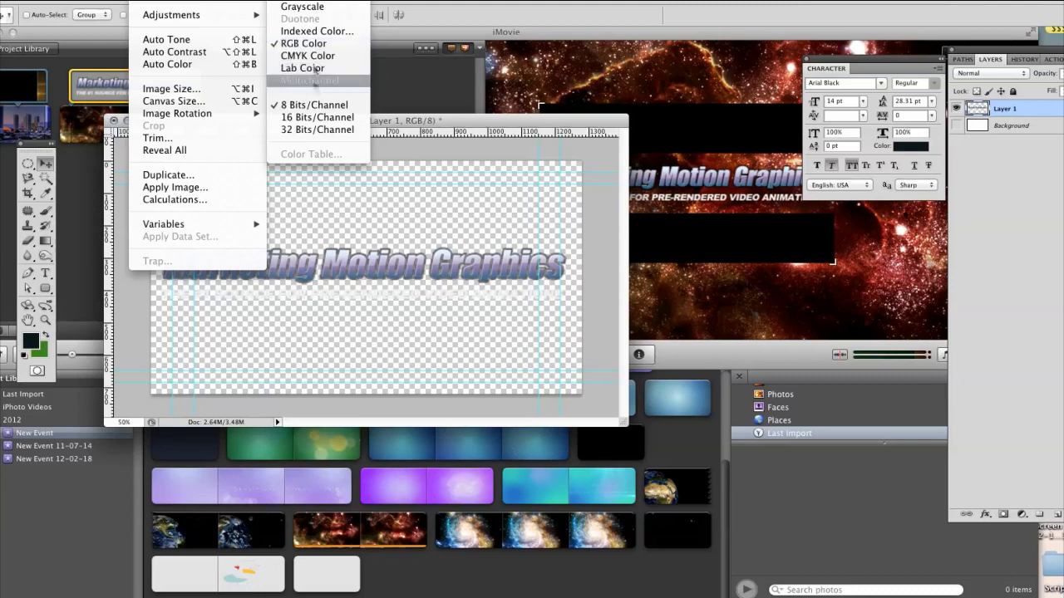
pyautogui.click(311, 43)
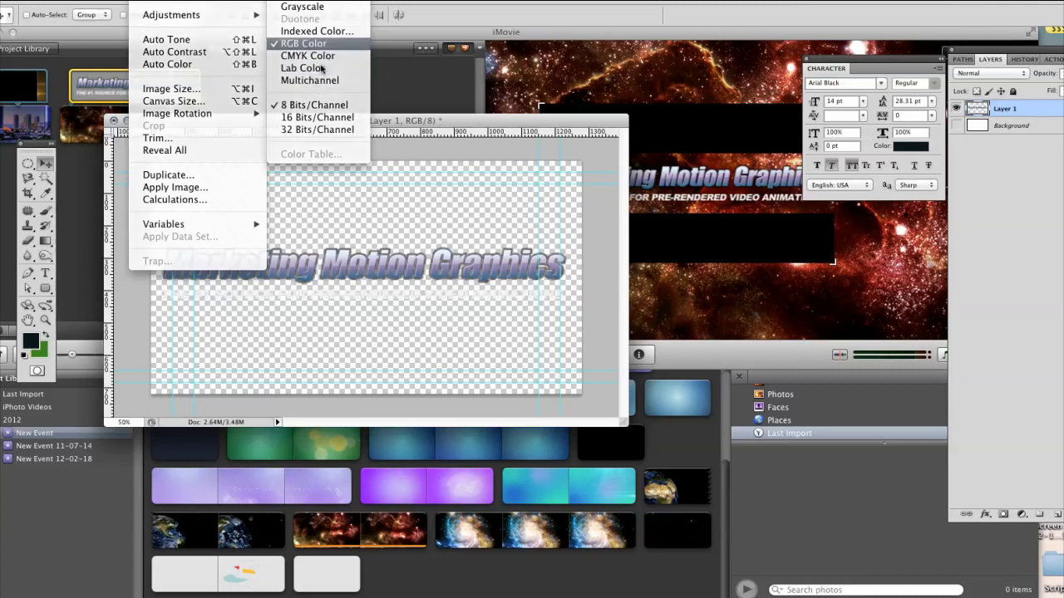
pyautogui.moveTo(482, 126); pyautogui.dragTo(452, 154)
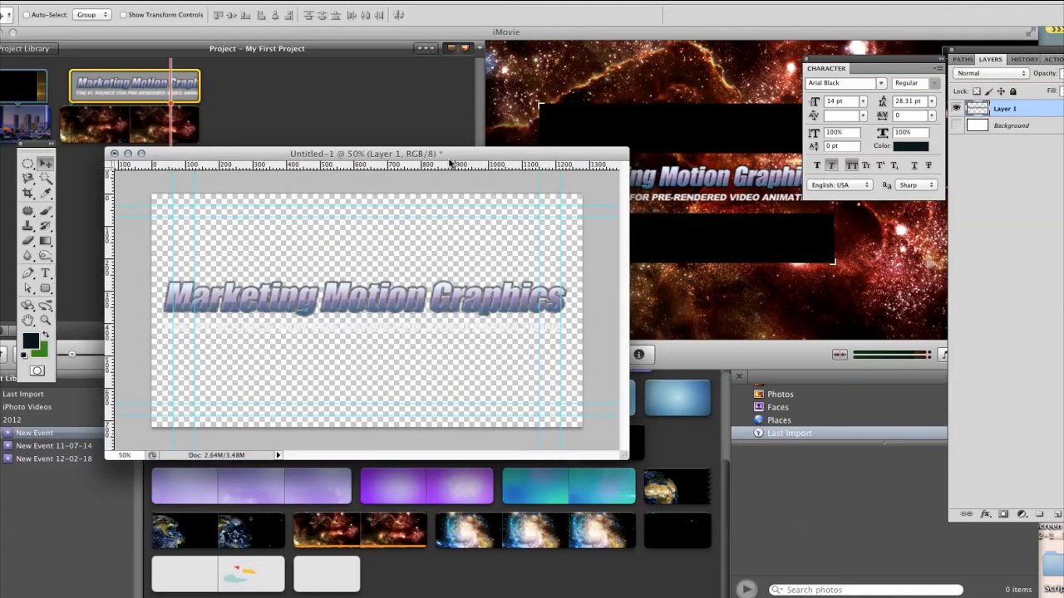
# Switch to iMovie and delete the logo overlay with the black areas above the nebula clip
pyautogui.press('shift+super+s')
pyautogui.click(775, 500)
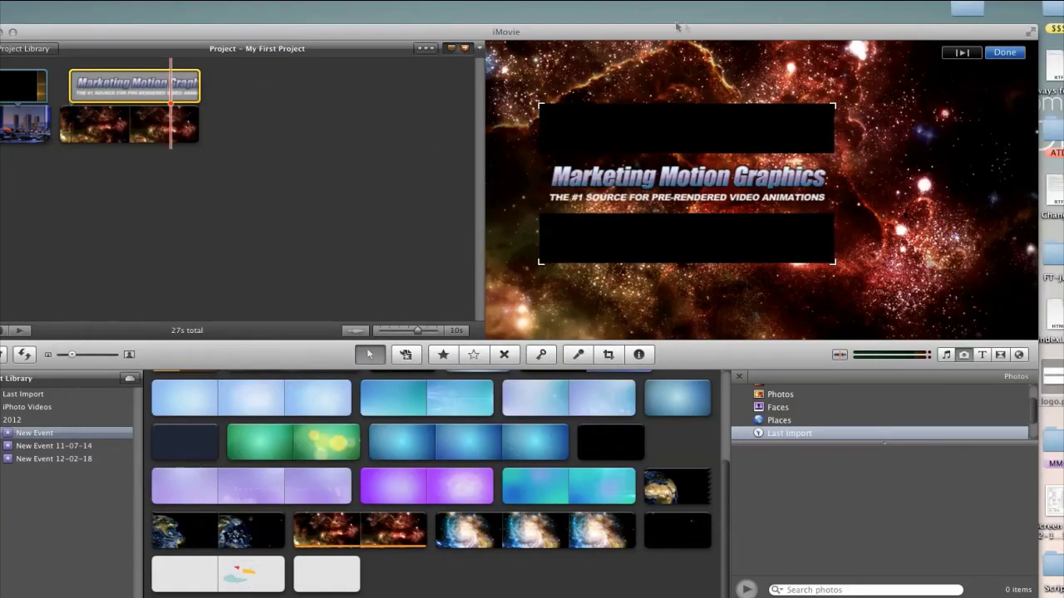
pyautogui.moveTo(678, 26); pyautogui.dragTo(594, 18)
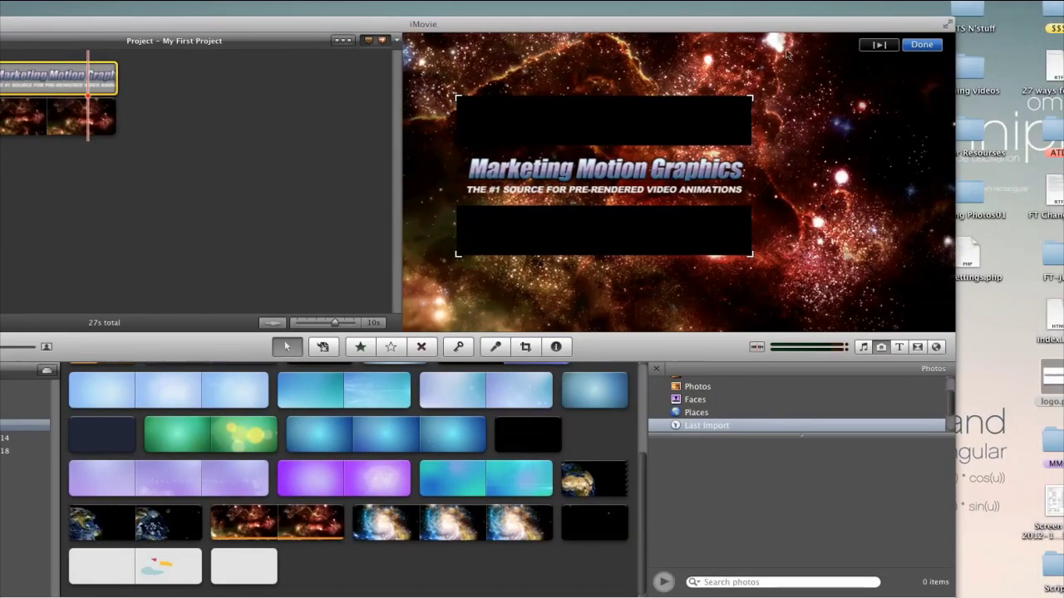
pyautogui.moveTo(771, 25); pyautogui.dragTo(848, 27)
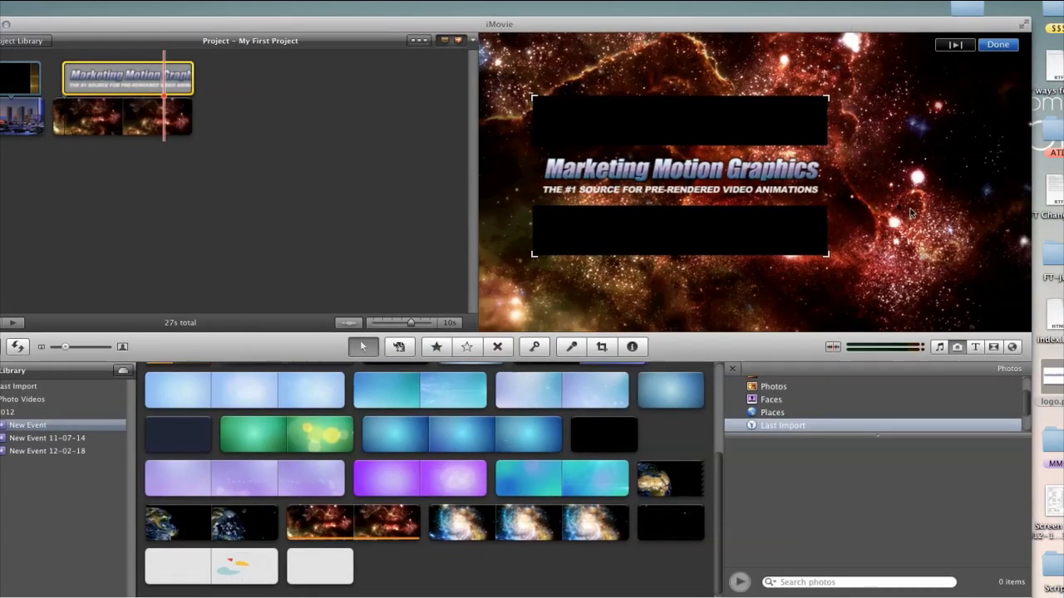
pyautogui.click(169, 76)
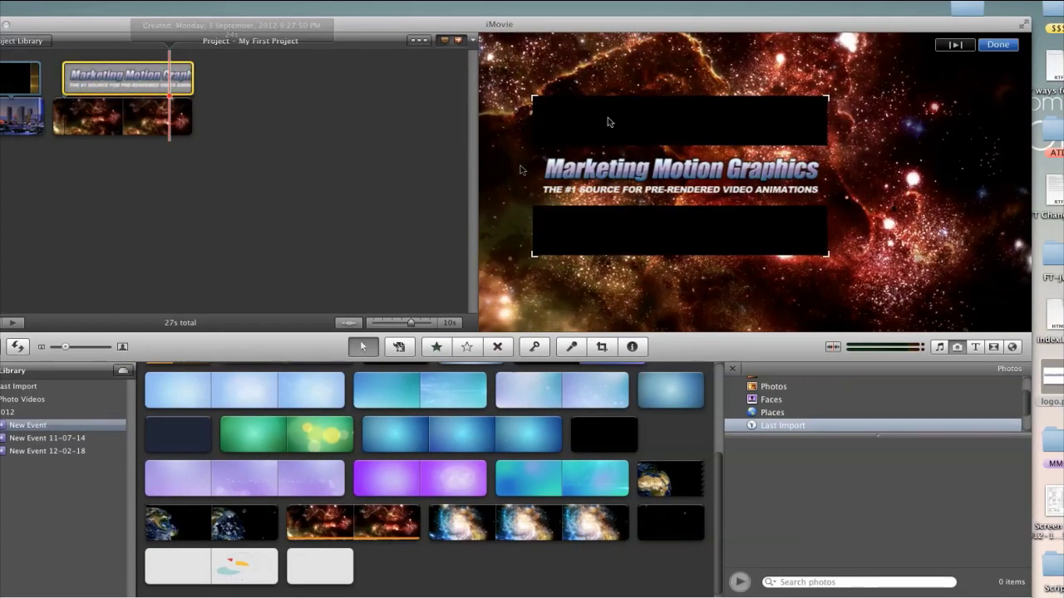
pyautogui.press('Delete')
# Add the logo image file from the desktop over the nebula clip as a Picture in Picture overlay
pyautogui.moveTo(698, 28); pyautogui.dragTo(630, 21)
pyautogui.moveTo(1053, 378); pyautogui.dragTo(79, 55)
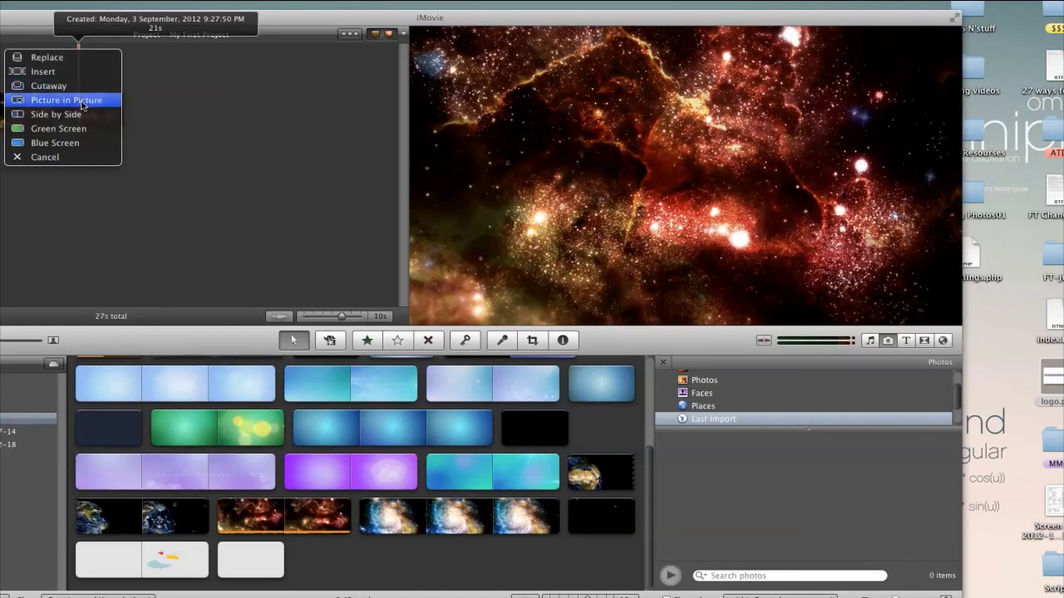
pyautogui.click(91, 99)
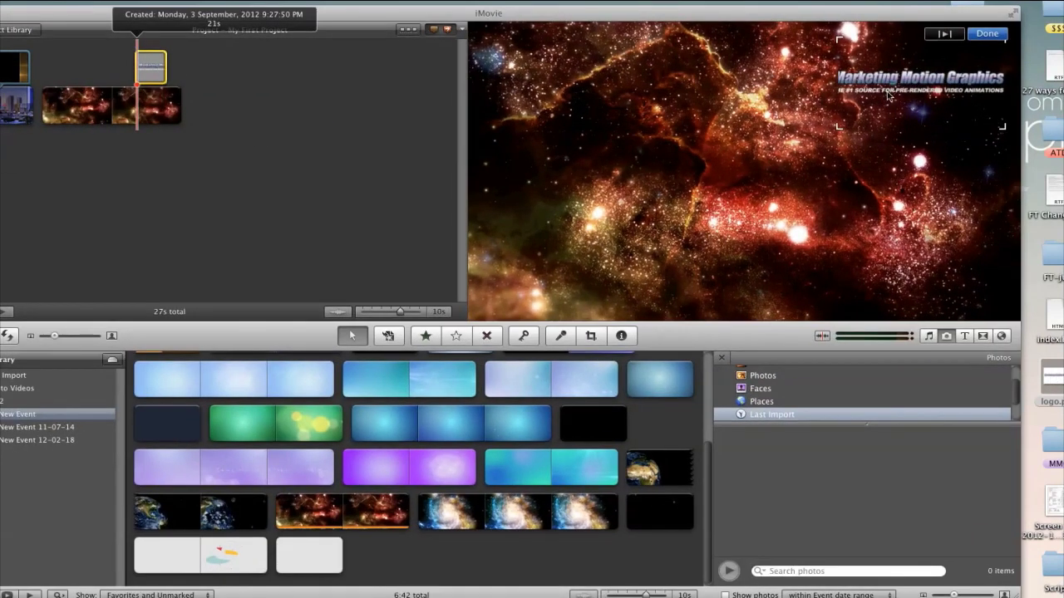
# Enlarge and centre the logo overlay in the viewer, and lengthen it and shift it earlier along the nebula clip
pyautogui.moveTo(840, 130); pyautogui.dragTo(610, 249)
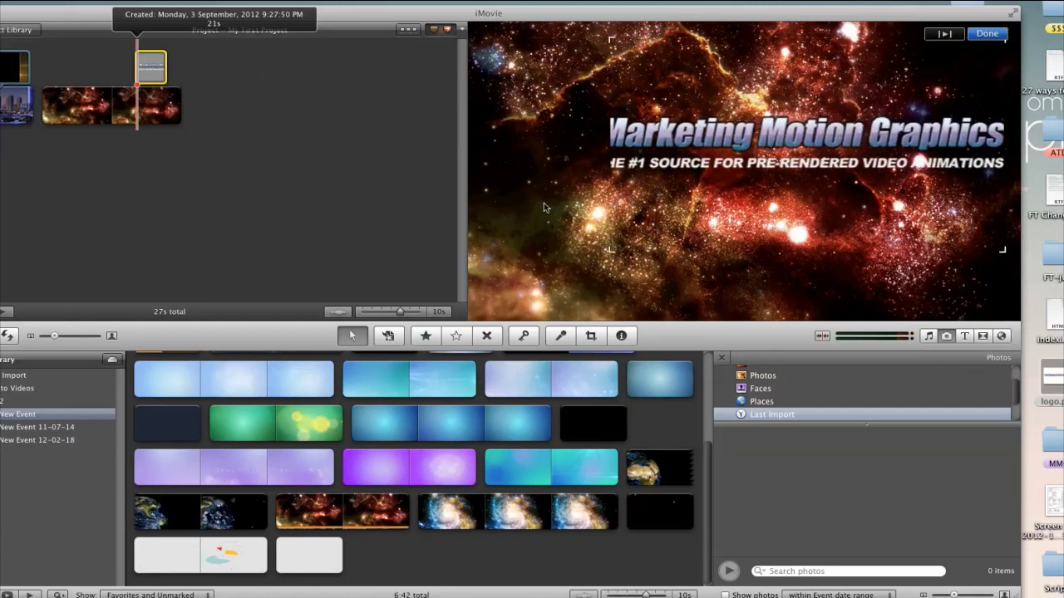
pyautogui.moveTo(706, 191); pyautogui.dragTo(677, 189)
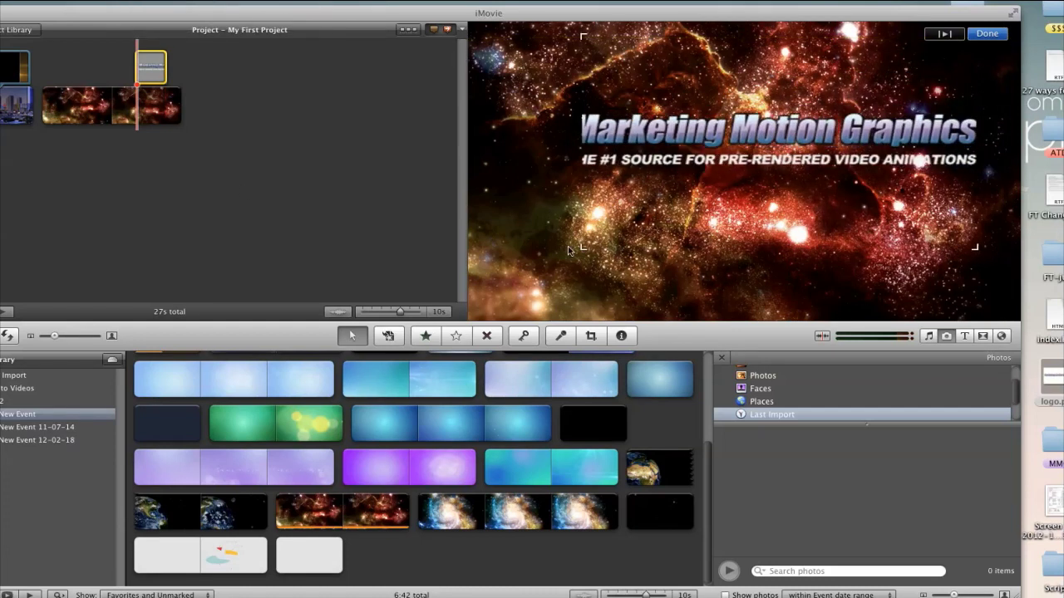
pyautogui.moveTo(582, 250); pyautogui.dragTo(565, 258)
pyautogui.click(201, 75)
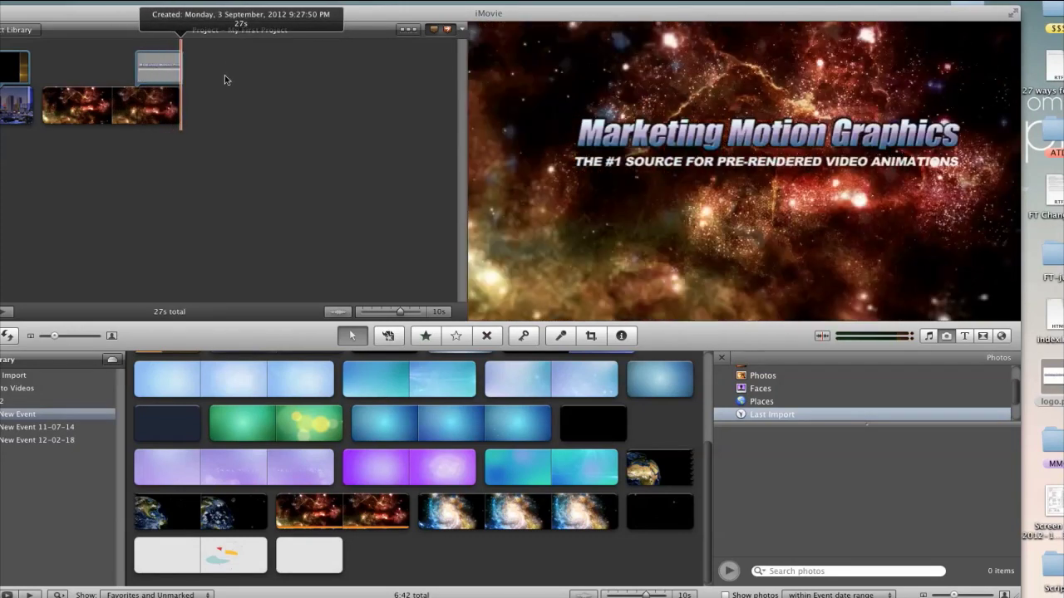
pyautogui.moveTo(181, 65); pyautogui.dragTo(146, 65)
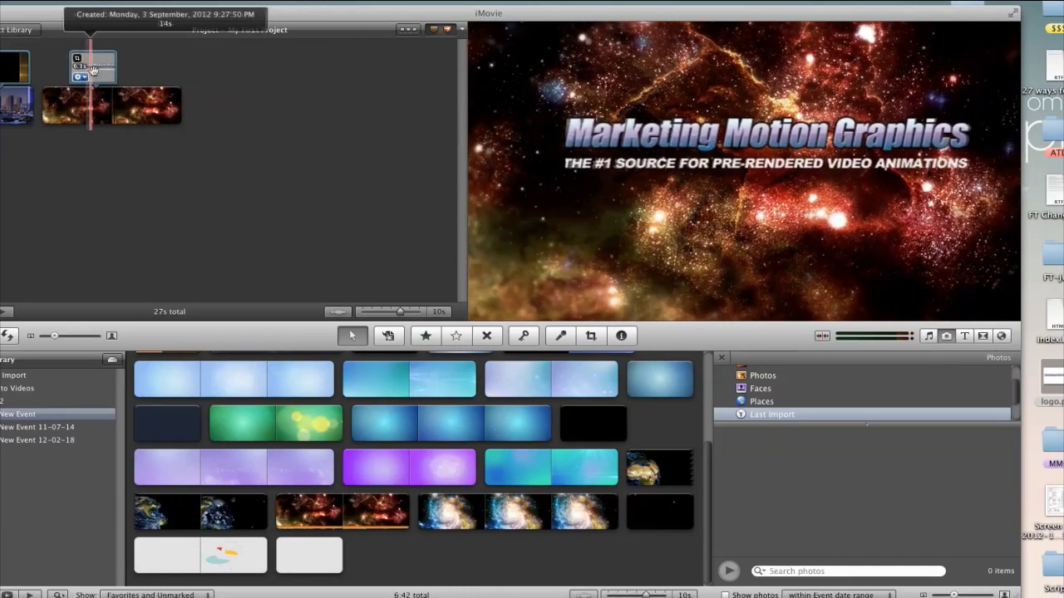
# Change the logo overlay's cropping from Ken Burns to Fit and apply it
pyautogui.click(80, 76)
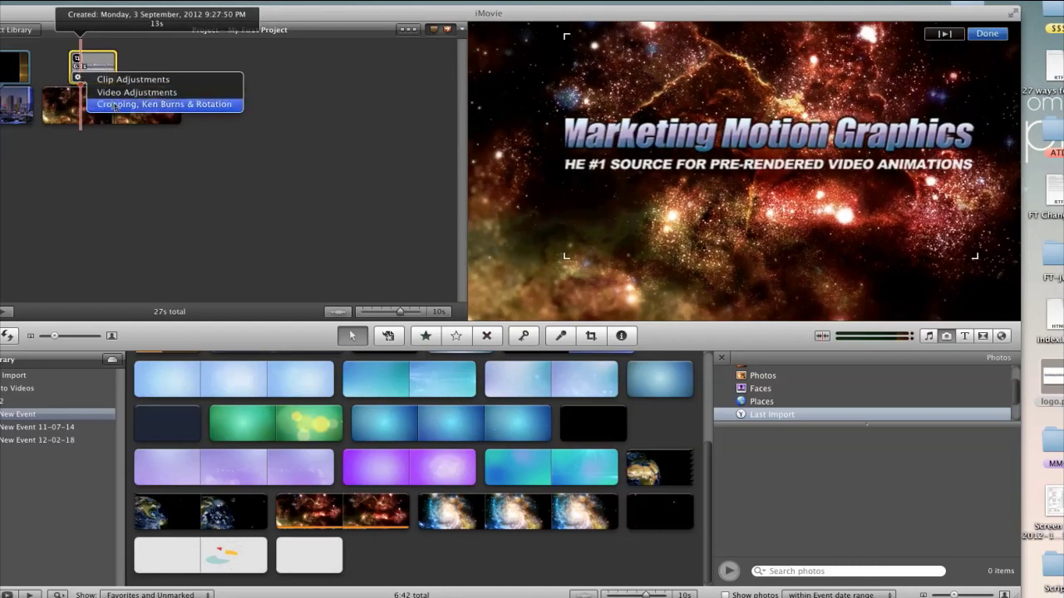
pyautogui.click(149, 105)
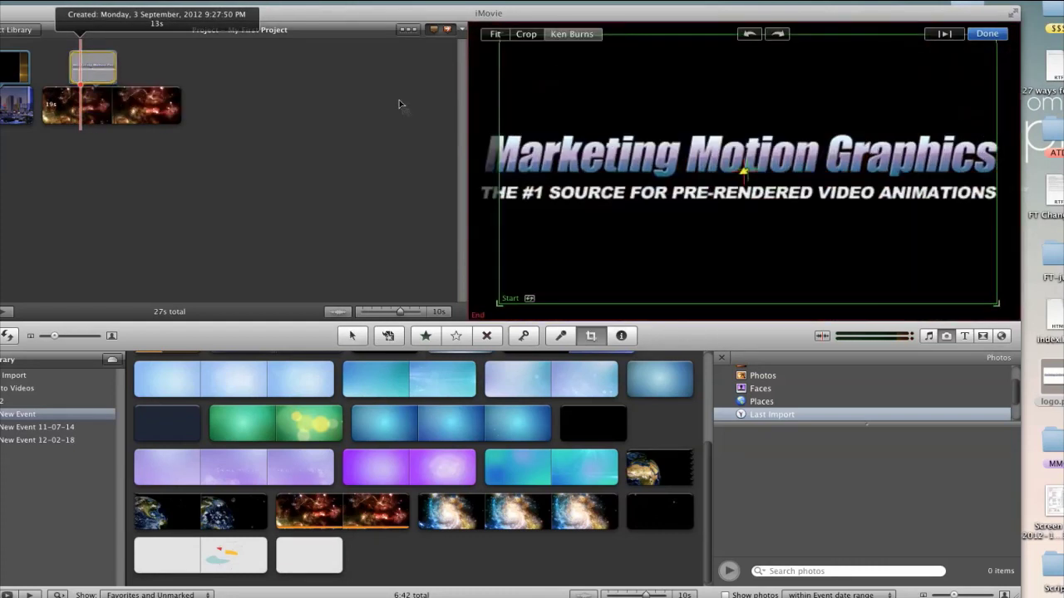
pyautogui.click(527, 34)
pyautogui.click(497, 34)
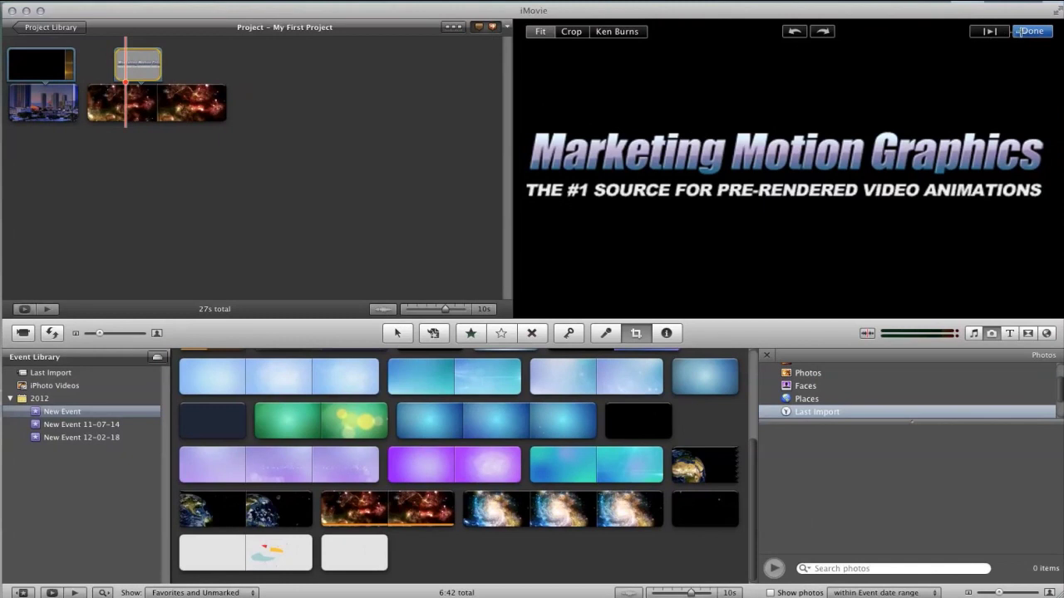
pyautogui.click(975, 38)
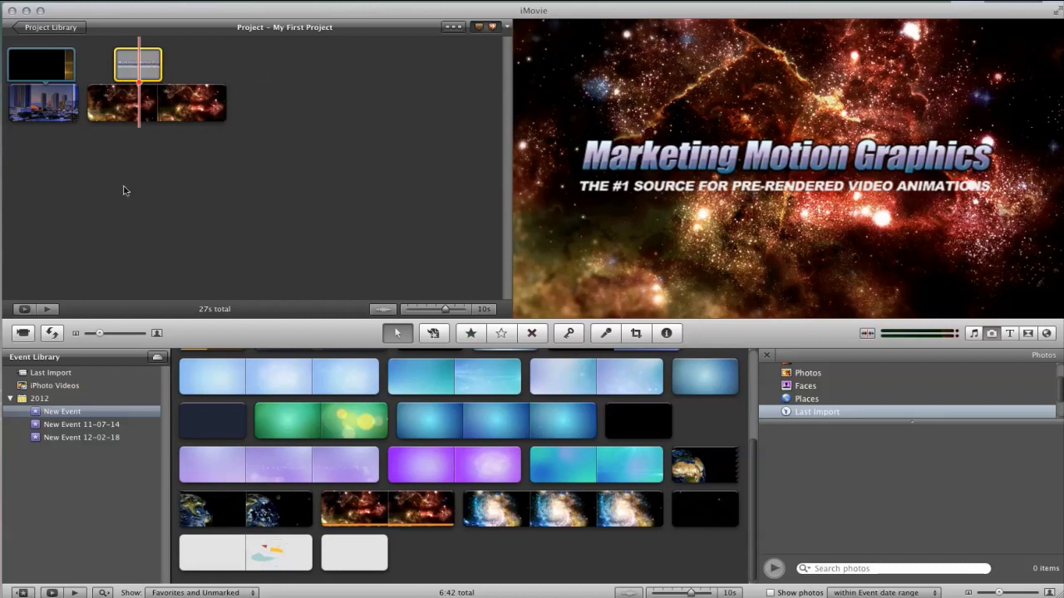
# Lower the logo overlay's exposure to 99% and its saturation to 92% in the video adjustments
pyautogui.click(123, 74)
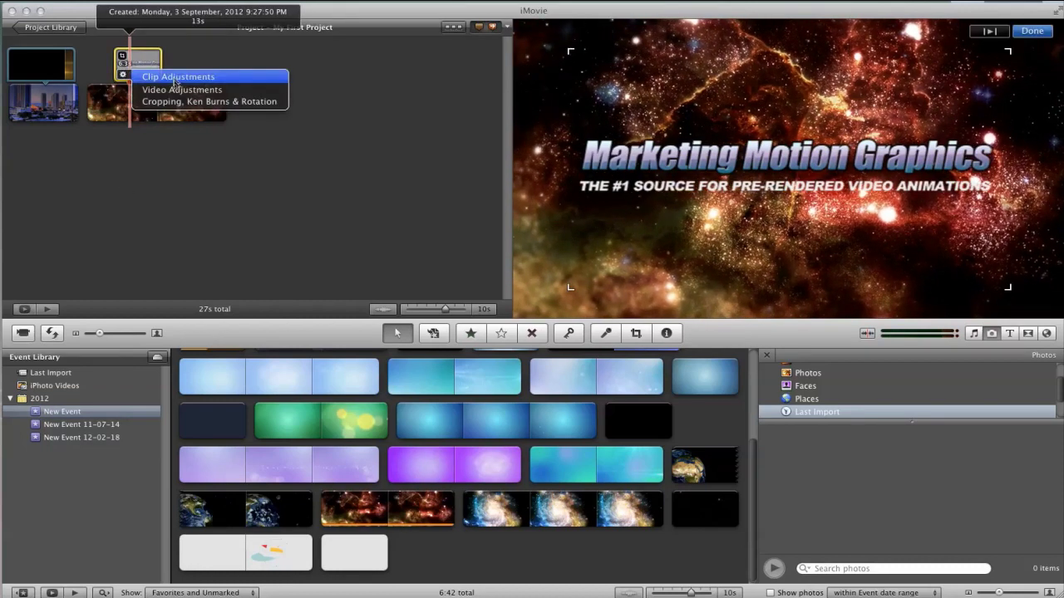
pyautogui.click(178, 89)
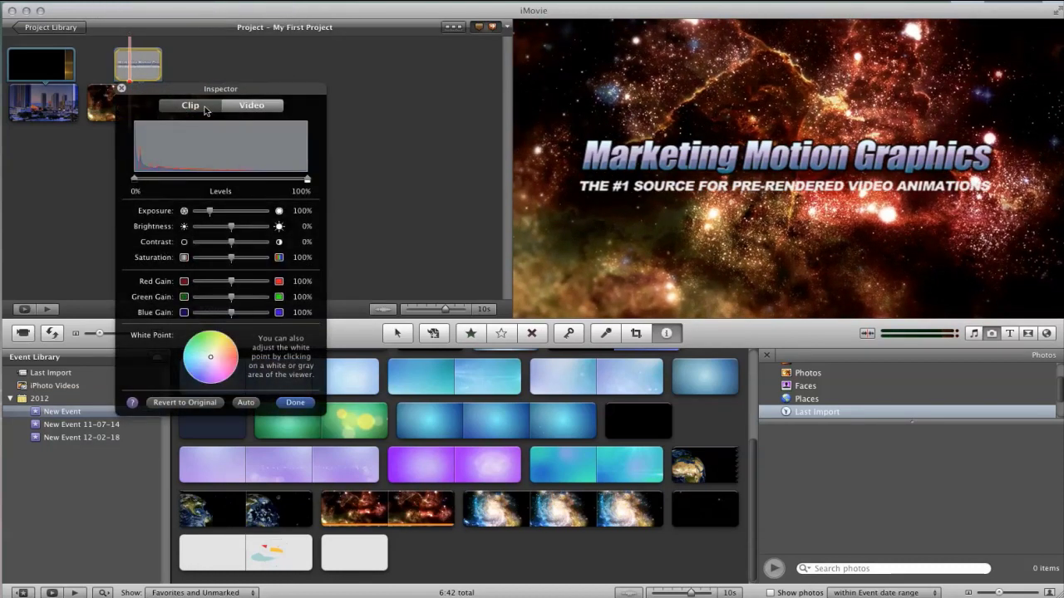
pyautogui.moveTo(210, 211)
pyautogui.mouseDown()
pyautogui.moveTo(222, 211)
pyautogui.moveTo(209, 211)
pyautogui.mouseUp()
# Browse the overlay's video effects without choosing one, and set the Dissolve PIP effect's duration to 0.6 s
pyautogui.click(189, 107)
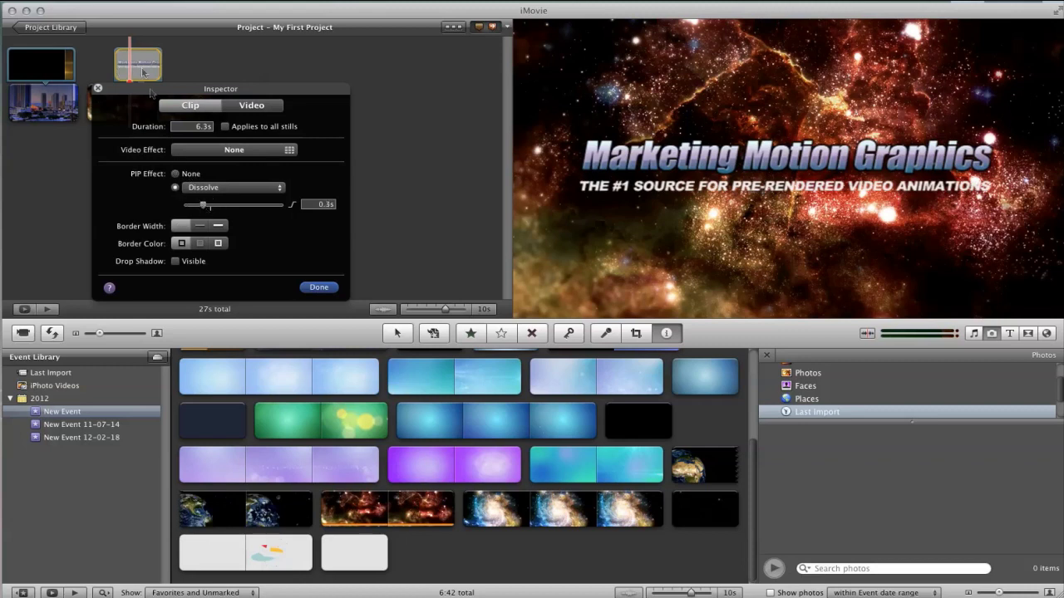
pyautogui.moveTo(152, 92); pyautogui.dragTo(236, 140)
pyautogui.click(331, 201)
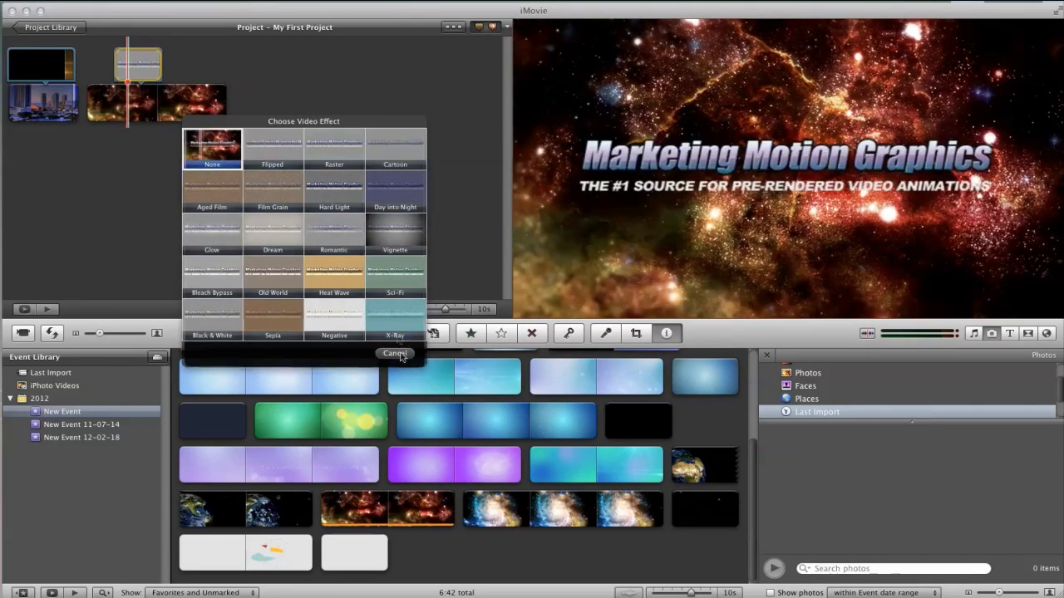
pyautogui.click(393, 353)
pyautogui.click(266, 239)
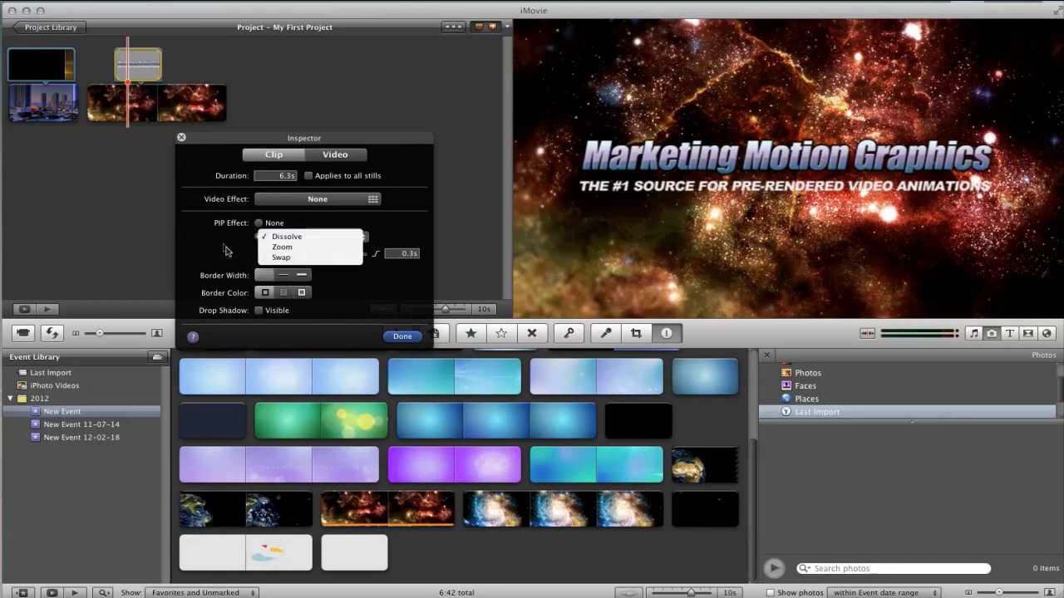
pyautogui.click(226, 251)
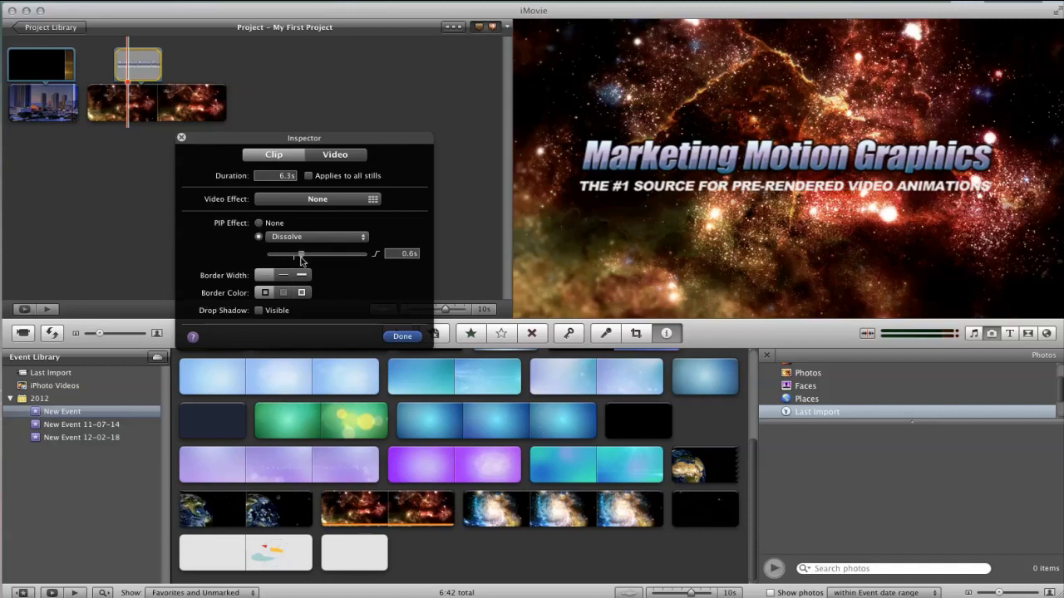
pyautogui.click(402, 336)
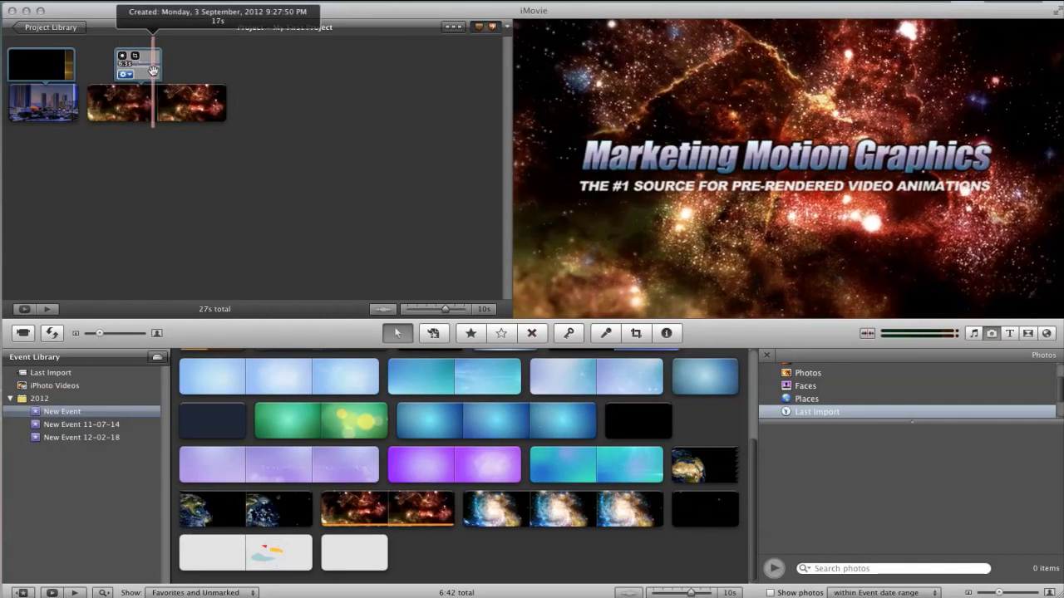
# Reopen the logo overlay's clip adjustments, set its PIP effect to None and close the inspector
pyautogui.click(124, 74)
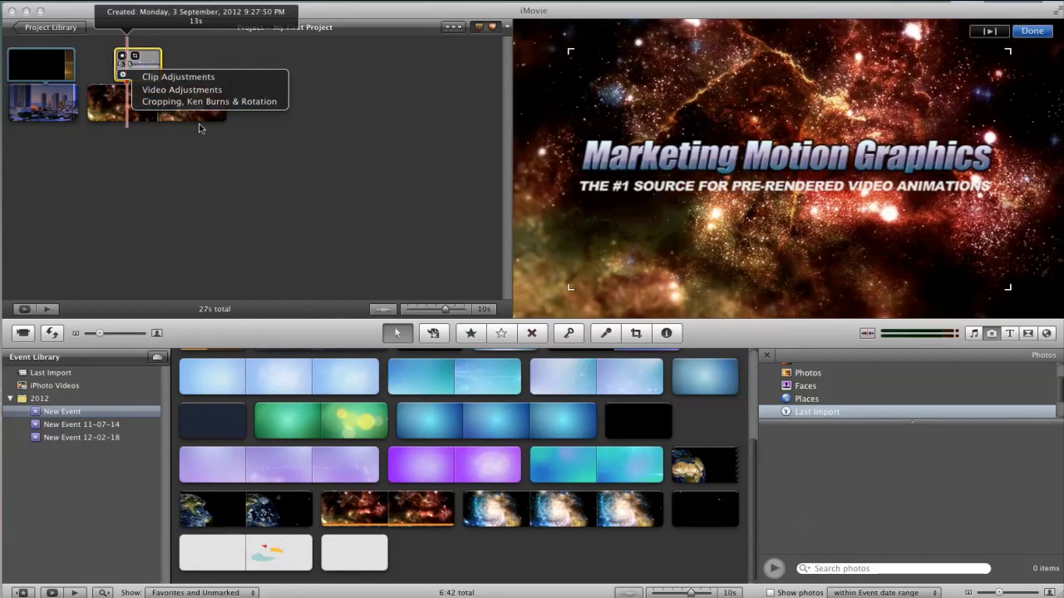
pyautogui.click(170, 102)
pyautogui.click(179, 89)
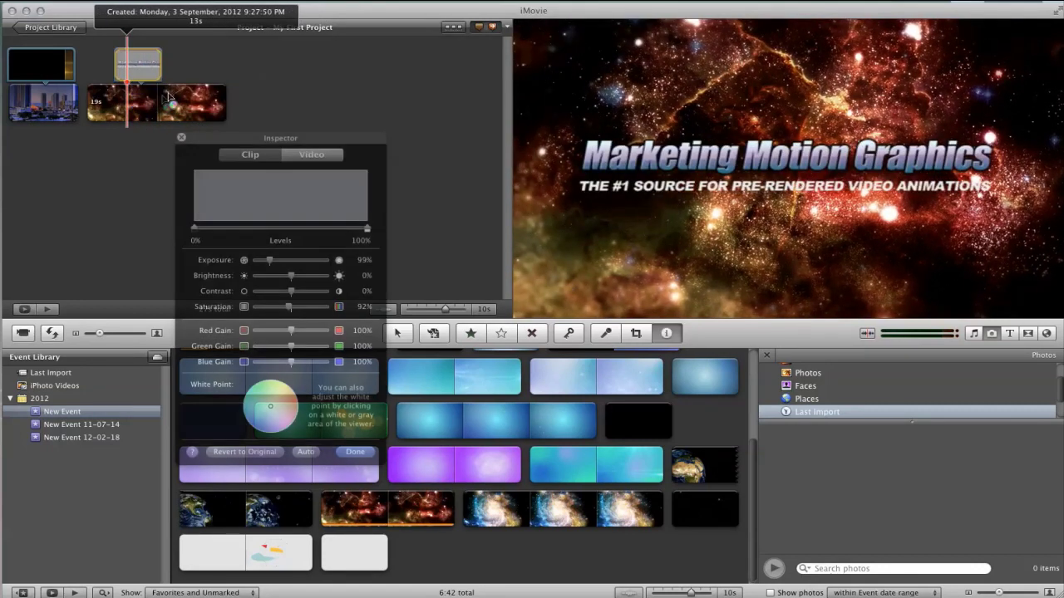
pyautogui.click(239, 155)
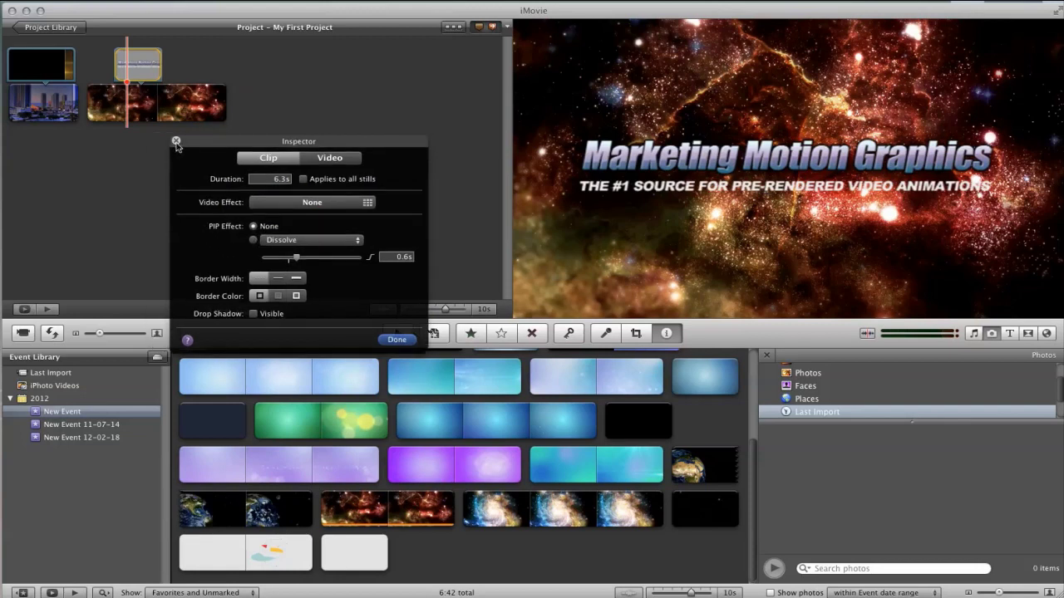
pyautogui.click(176, 142)
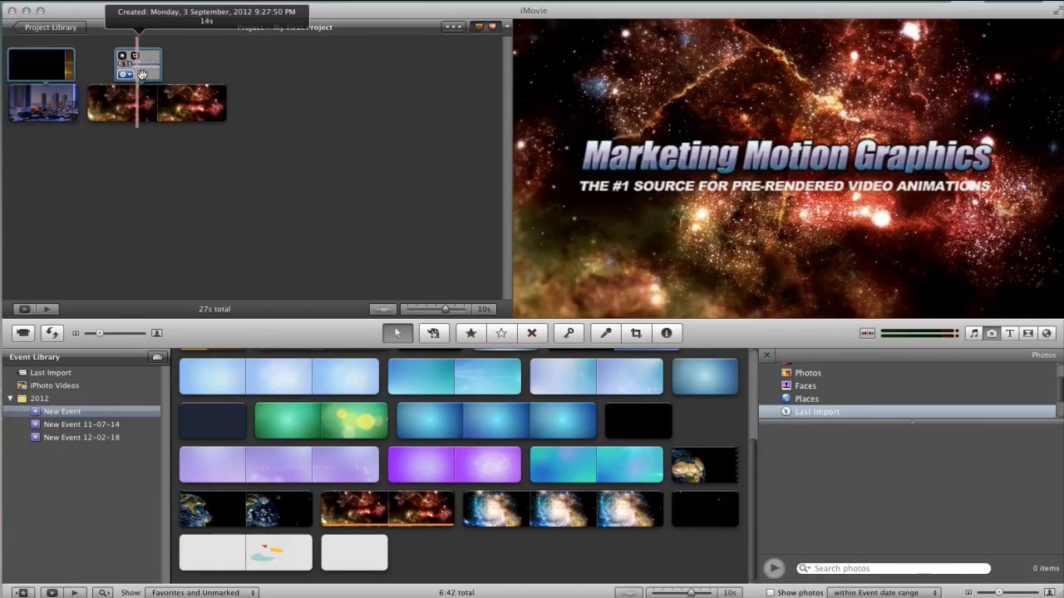
# Extend the logo overlay's duration so it ends near the end of the nebula clip
pyautogui.moveTo(164, 71); pyautogui.dragTo(298, 73)
pyautogui.moveTo(219, 69); pyautogui.dragTo(218, 69)
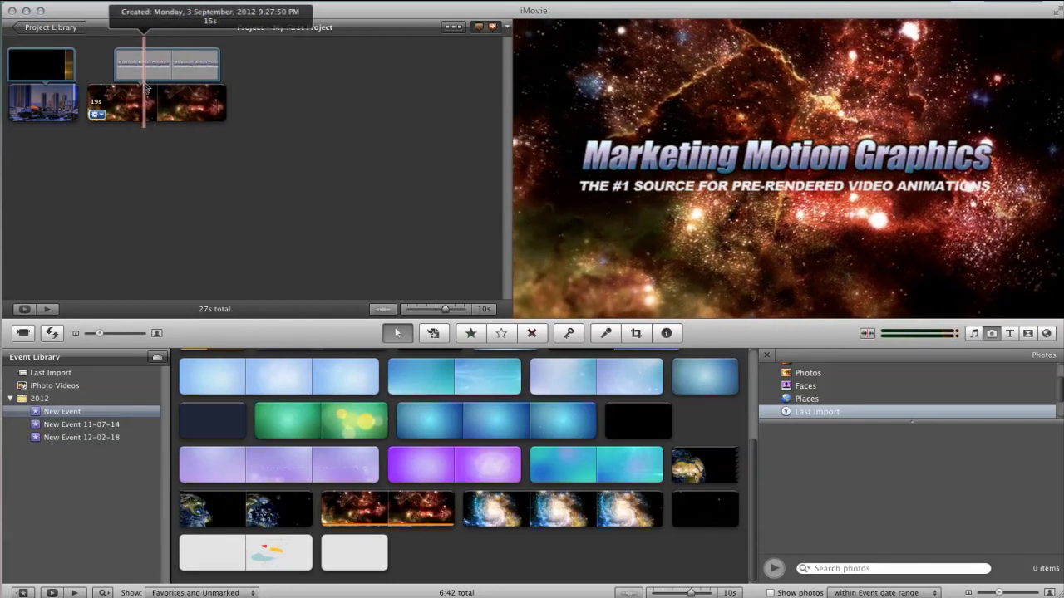
pyautogui.click(123, 75)
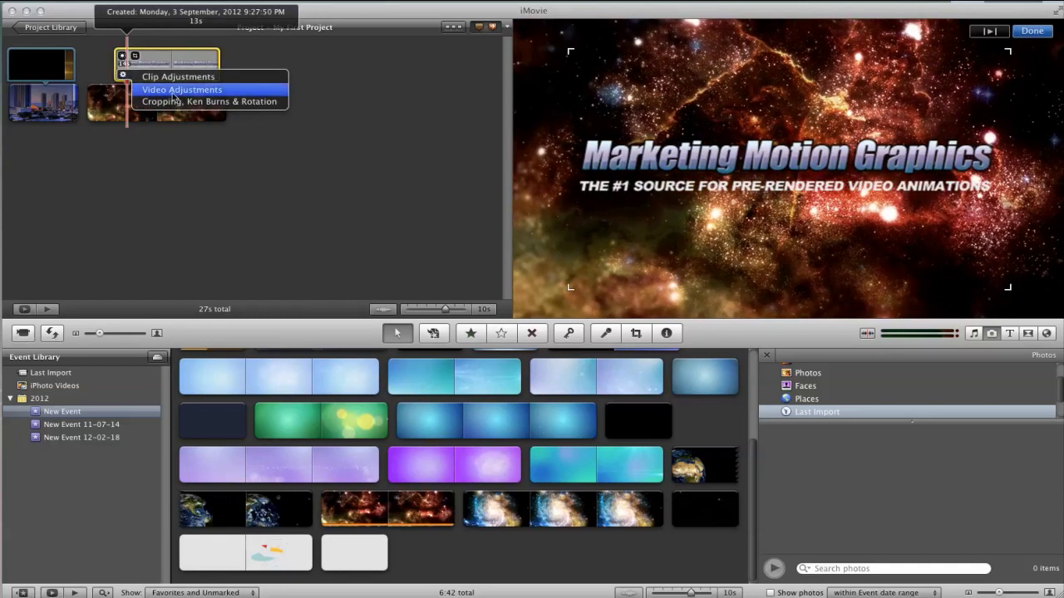
pyautogui.click(173, 134)
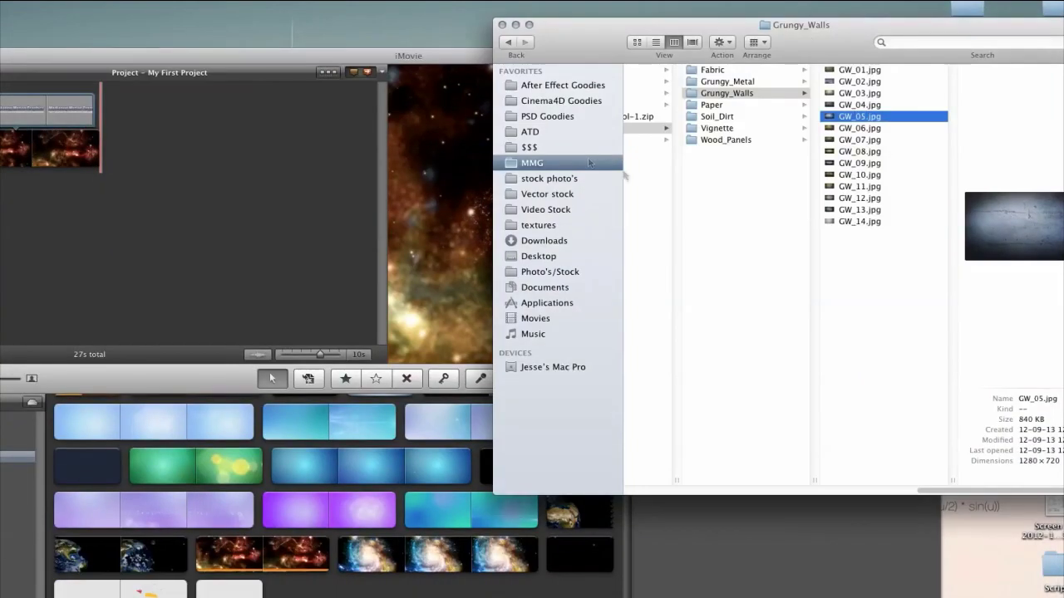
# Add GW_05.jpg from the Grungy_Walls folder in Finder to the end of the iMovie project, after the nebula clip
pyautogui.moveTo(615, 46); pyautogui.dragTo(635, 39)
pyautogui.moveTo(849, 37); pyautogui.dragTo(799, 36)
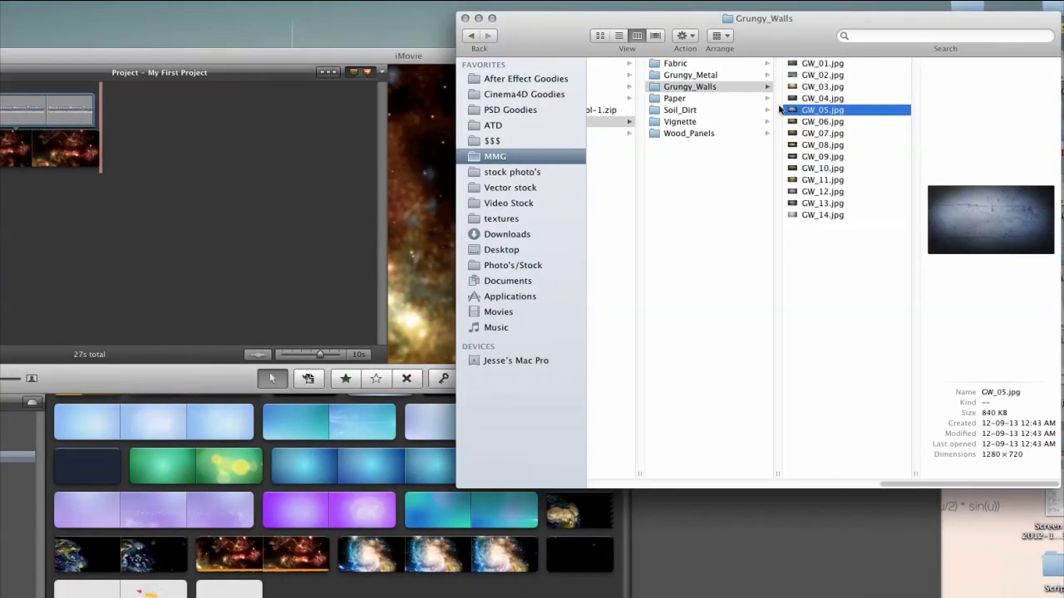
pyautogui.moveTo(817, 118); pyautogui.dragTo(205, 156)
pyautogui.moveTo(521, 28); pyautogui.dragTo(588, 28)
pyautogui.moveTo(476, 59); pyautogui.dragTo(551, 43)
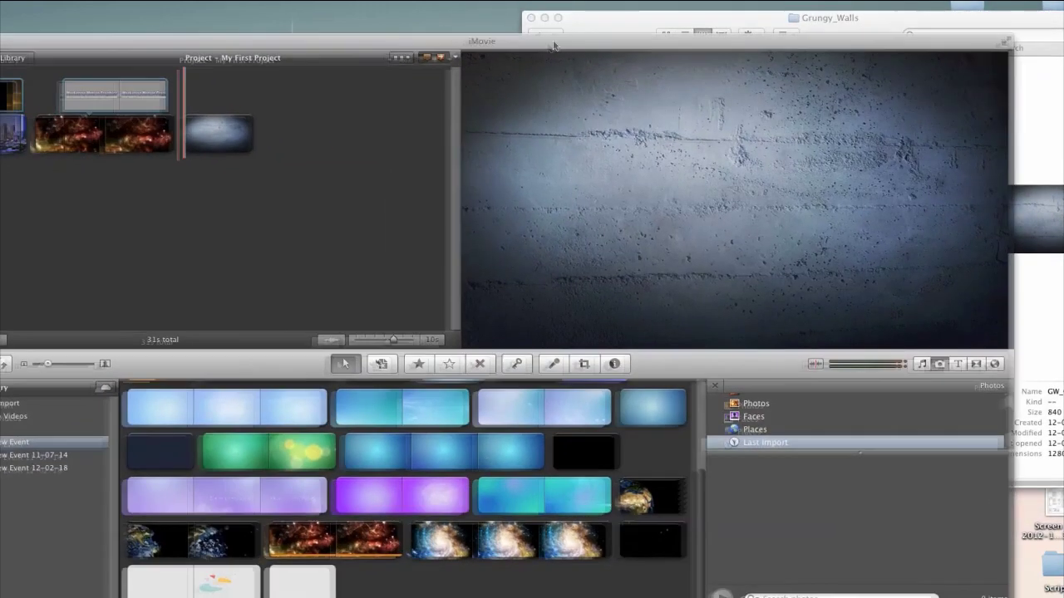
# Adjust the wall photo's Ken Burns crop, shrinking the start frame toward the upper right of the photo, and apply it
pyautogui.click(215, 137)
pyautogui.click(193, 146)
pyautogui.click(249, 183)
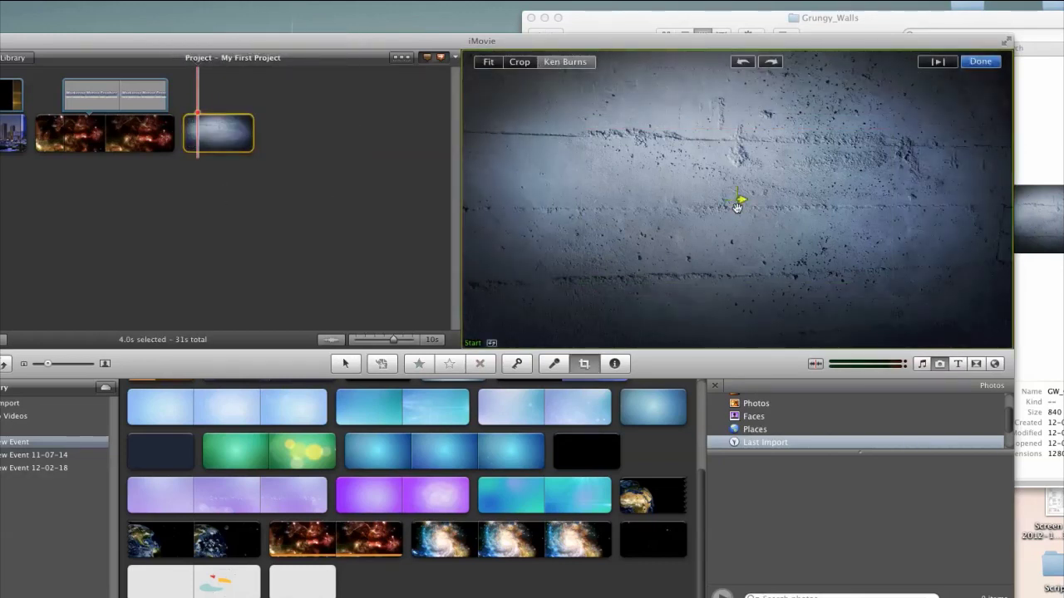
pyautogui.moveTo(723, 213); pyautogui.dragTo(771, 161)
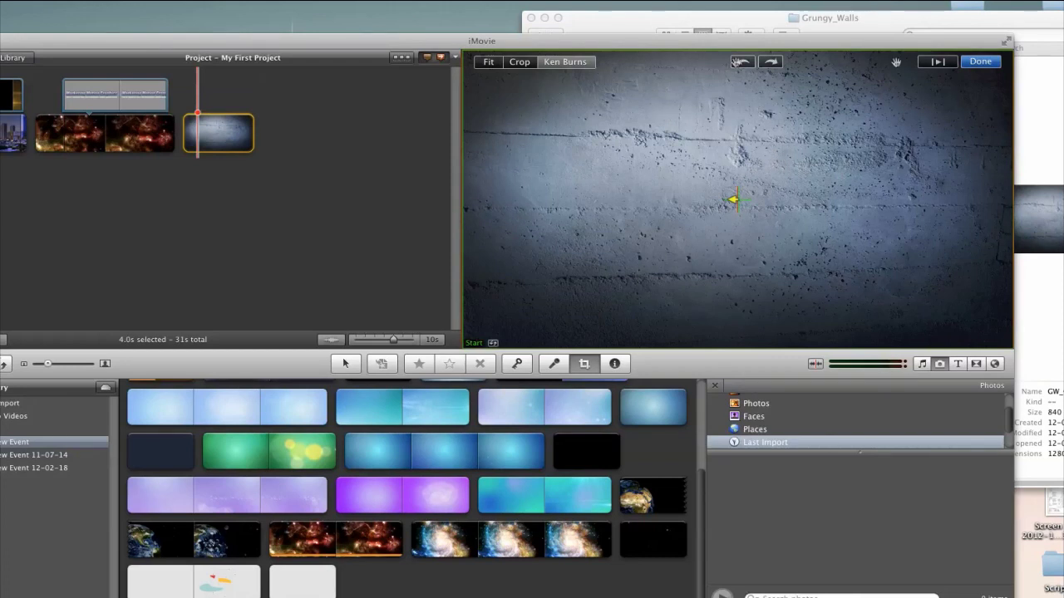
pyautogui.click(965, 62)
pyautogui.click(247, 177)
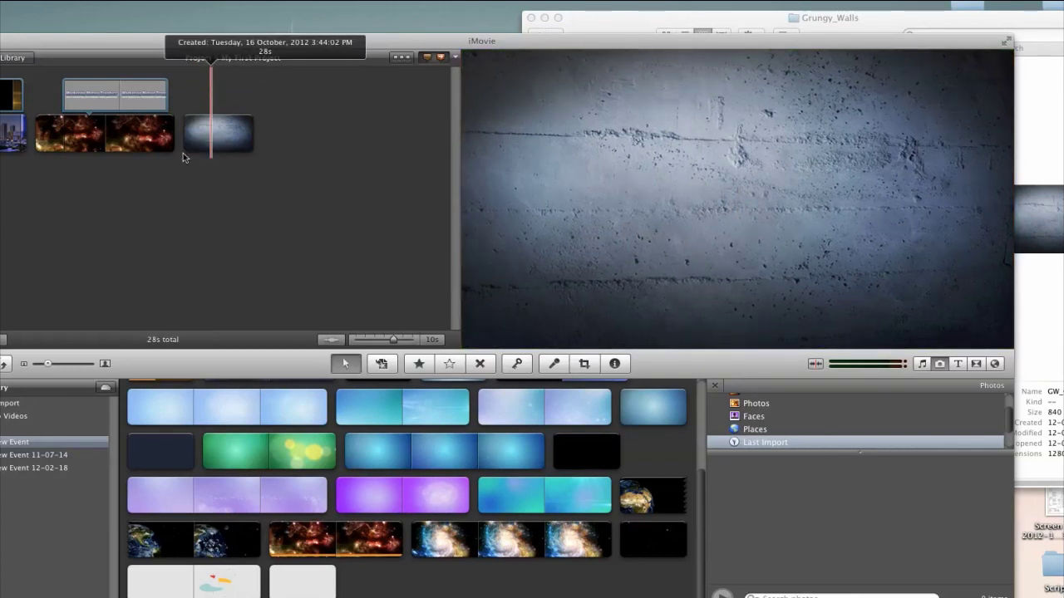
pyautogui.click(193, 145)
pyautogui.click(274, 180)
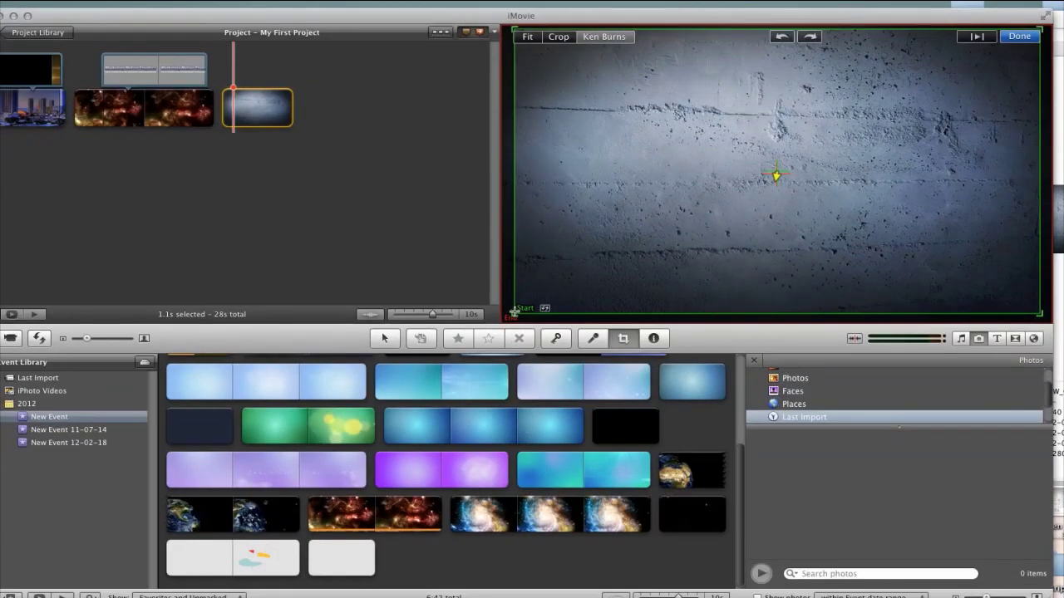
pyautogui.moveTo(513, 313); pyautogui.dragTo(646, 234)
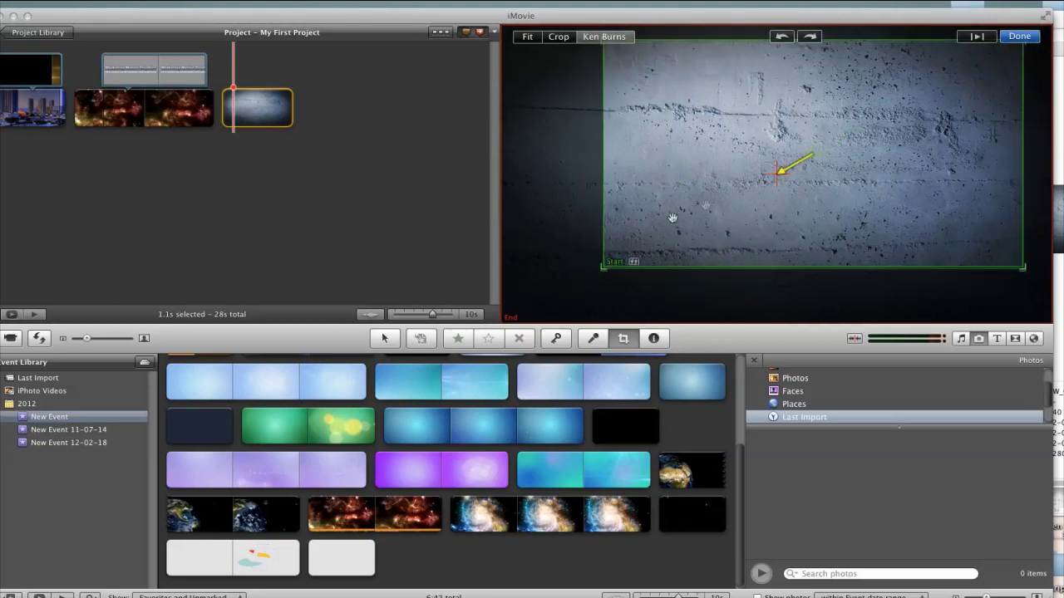
pyautogui.click(1021, 37)
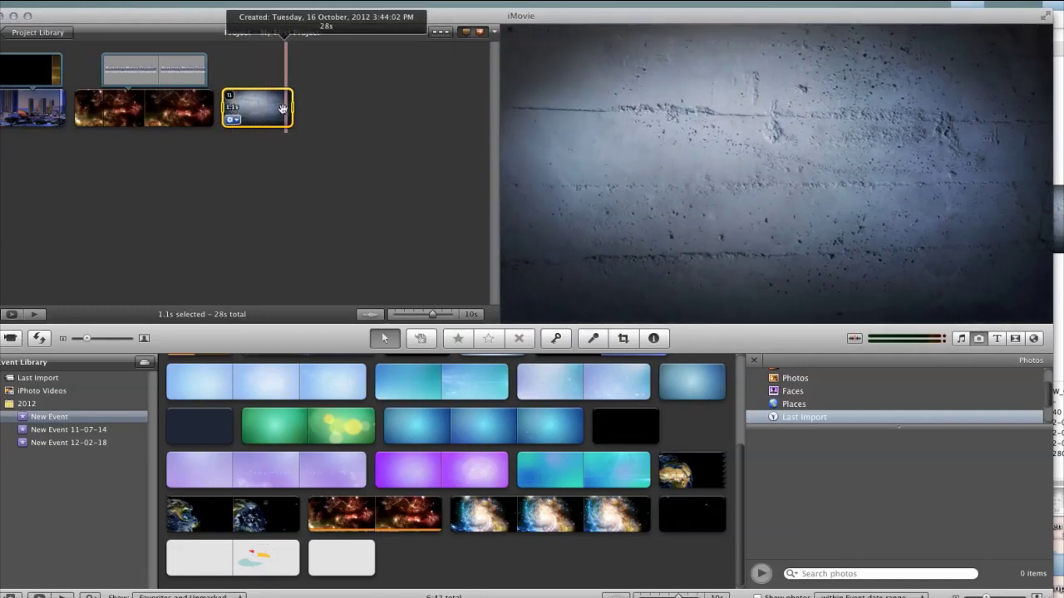
# Set the wall photo's duration to 30 s and play the clip
pyautogui.click(233, 121)
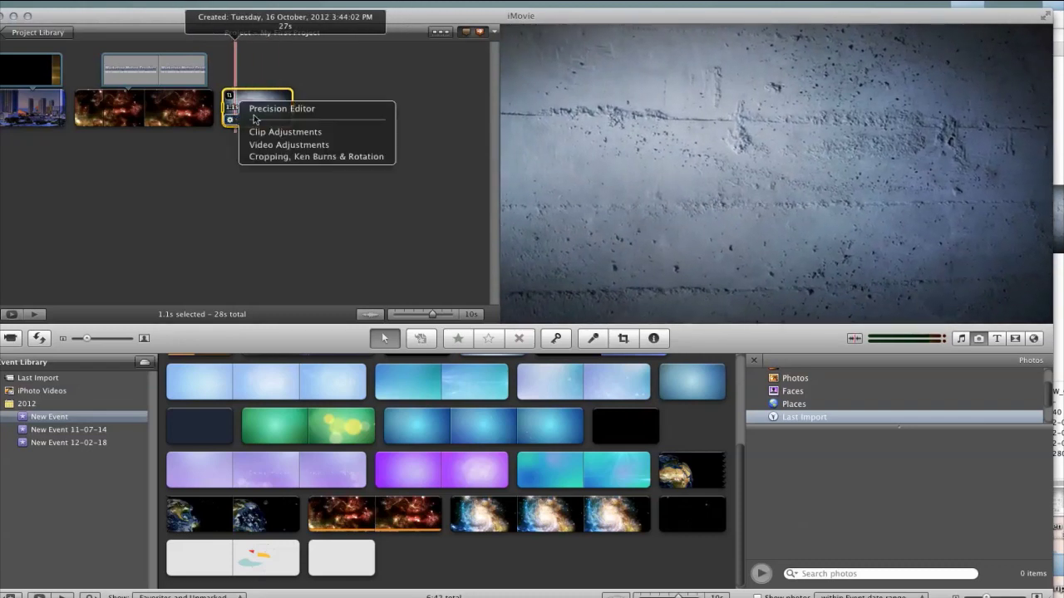
pyautogui.click(269, 133)
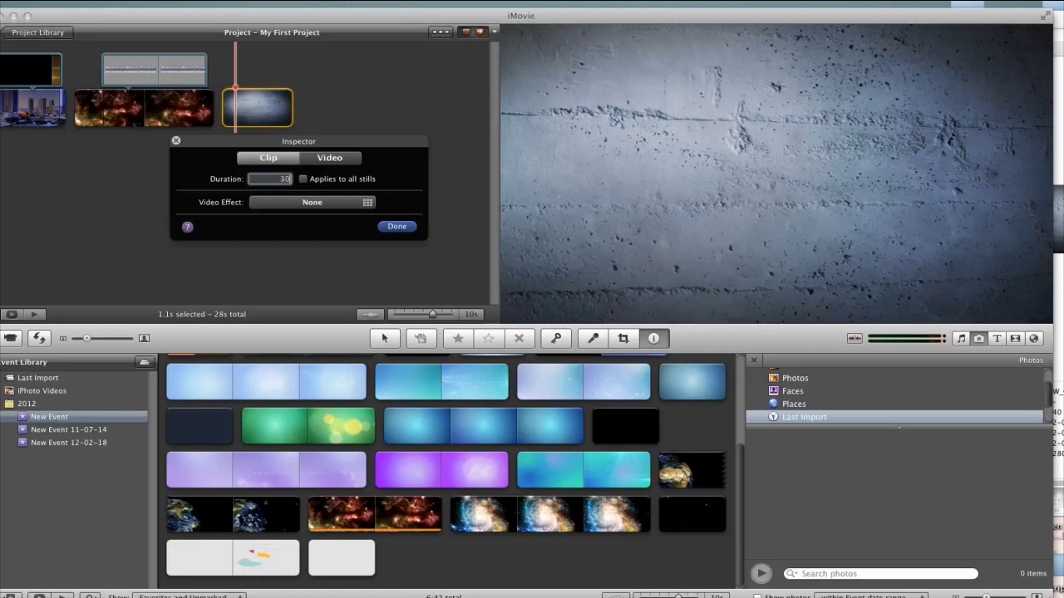
pyautogui.press('Return')
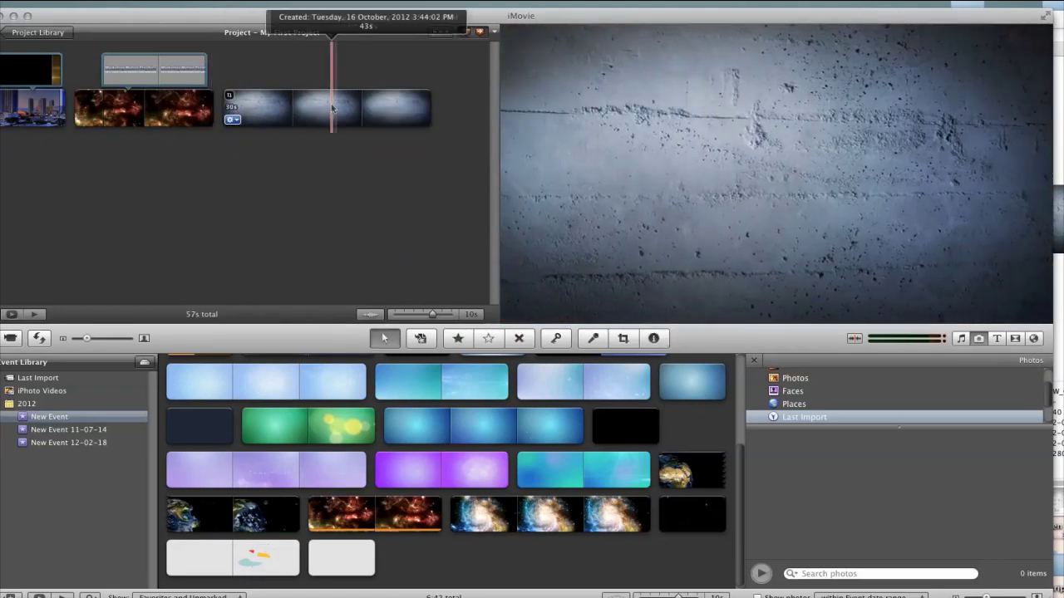
pyautogui.press('space')
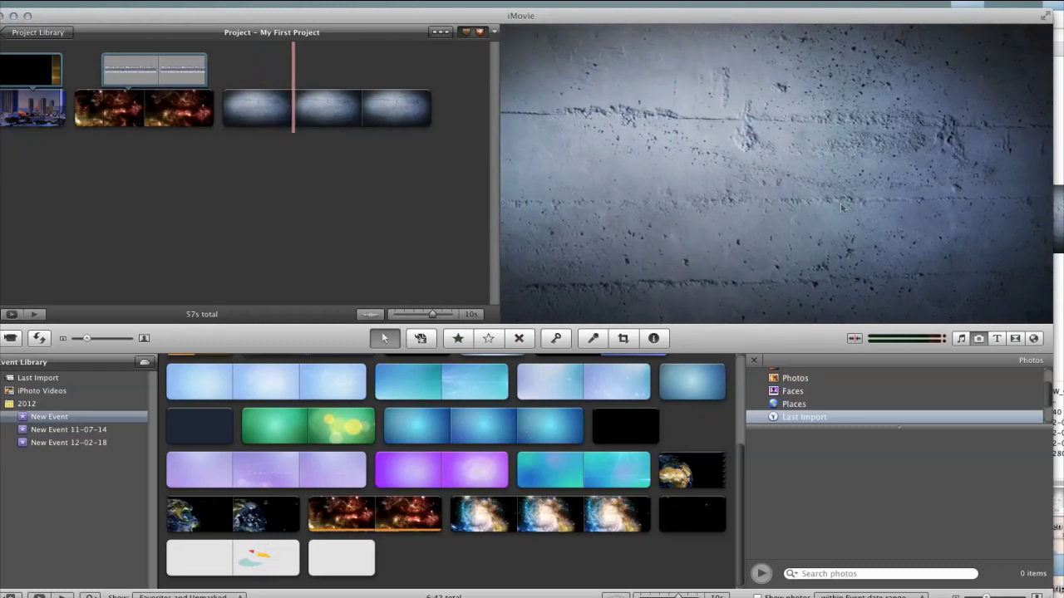
# Check the wall photo's duration and video effect in its clip adjustments, and close the inspector
pyautogui.moveTo(332, 123)
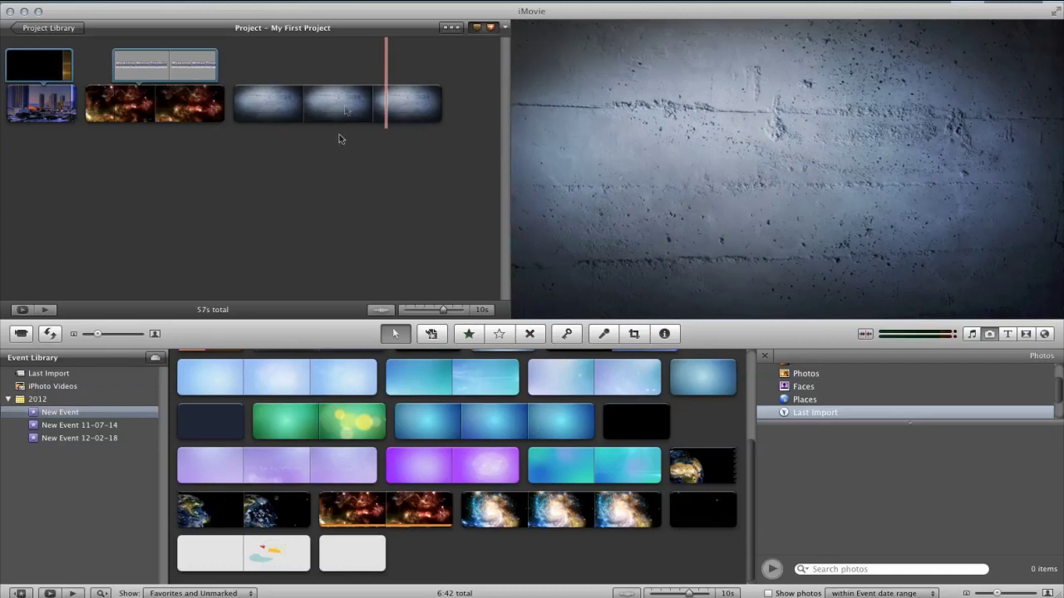
pyautogui.click(329, 104)
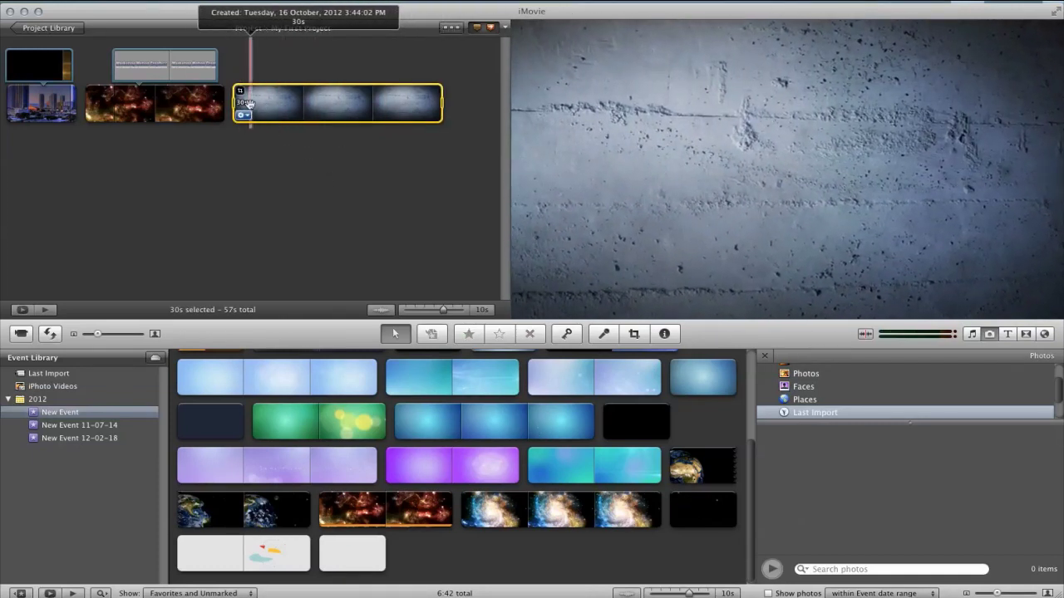
pyautogui.click(244, 115)
pyautogui.click(287, 126)
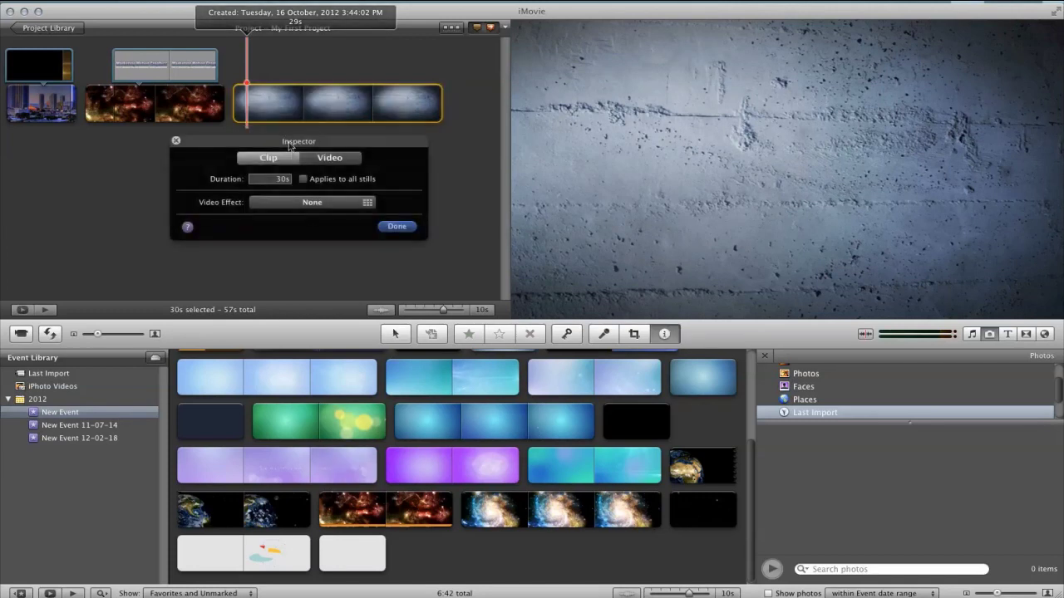
pyautogui.click(175, 142)
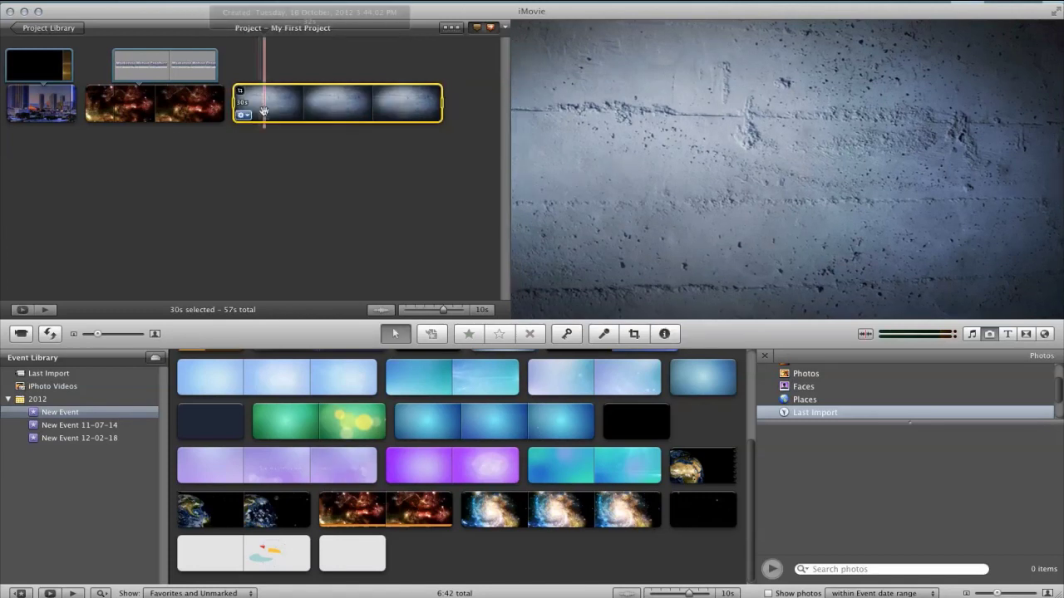
# Try Fit in Frame photo placement, a 2.0 s title fade and a 9.0 s photo duration in the project properties, and cancel
pyautogui.rightClick(274, 101)
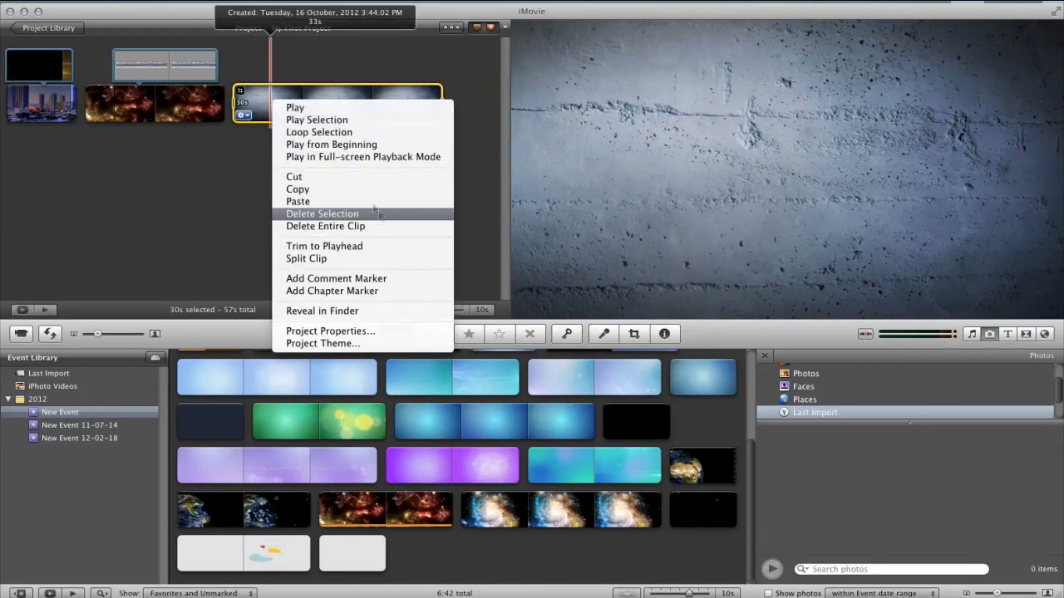
pyautogui.click(258, 114)
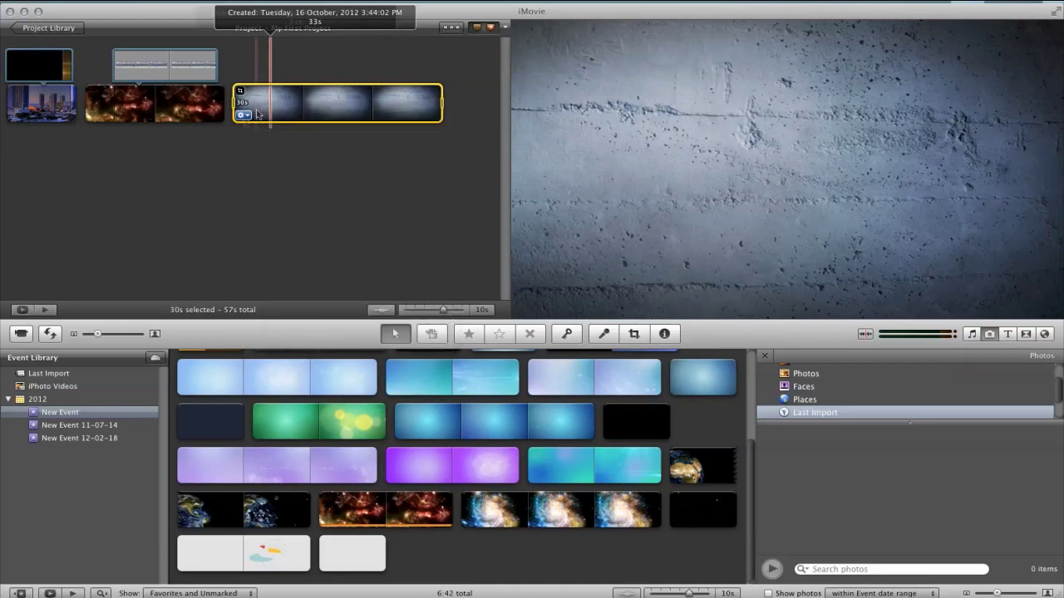
pyautogui.rightClick(269, 110)
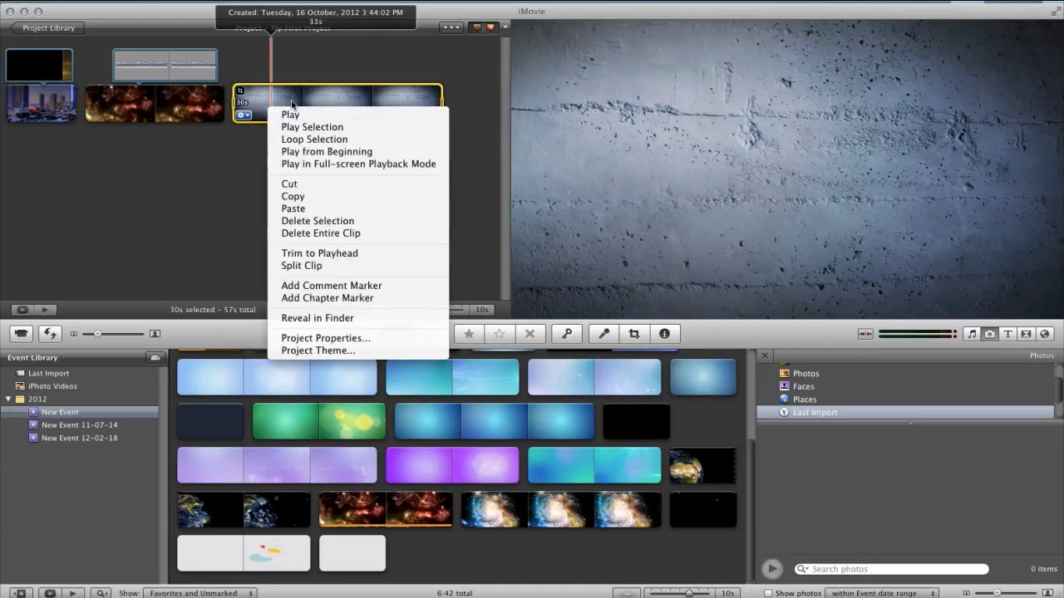
pyautogui.click(339, 341)
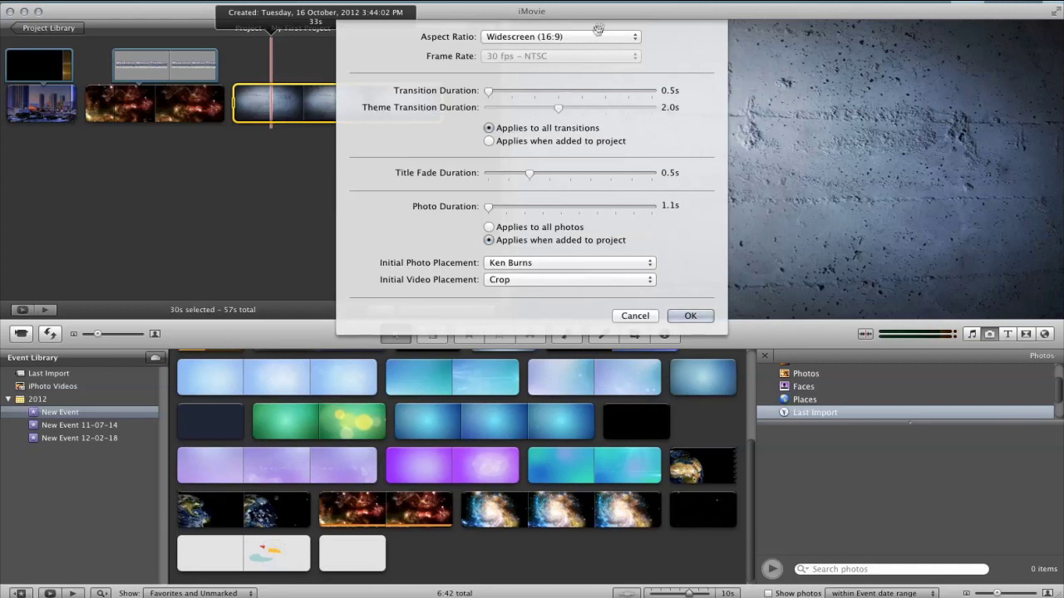
pyautogui.click(507, 263)
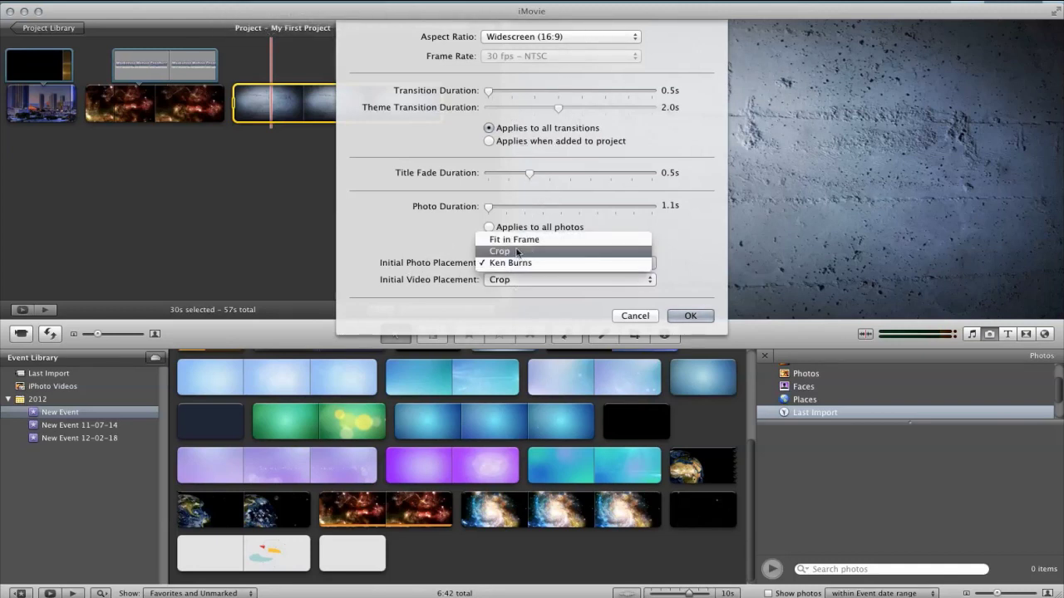
pyautogui.click(513, 239)
pyautogui.click(538, 263)
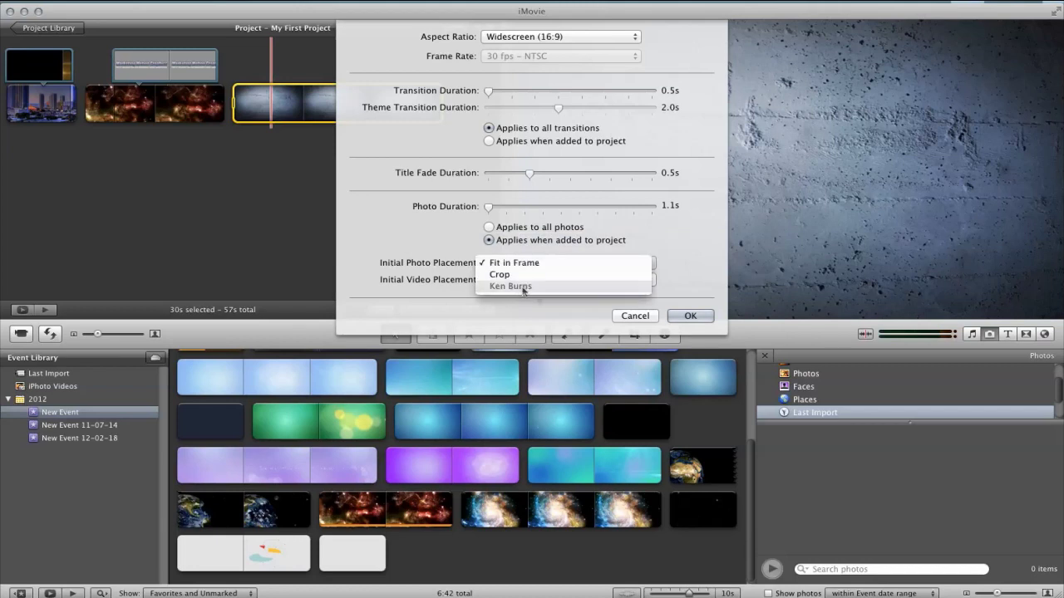
pyautogui.click(522, 287)
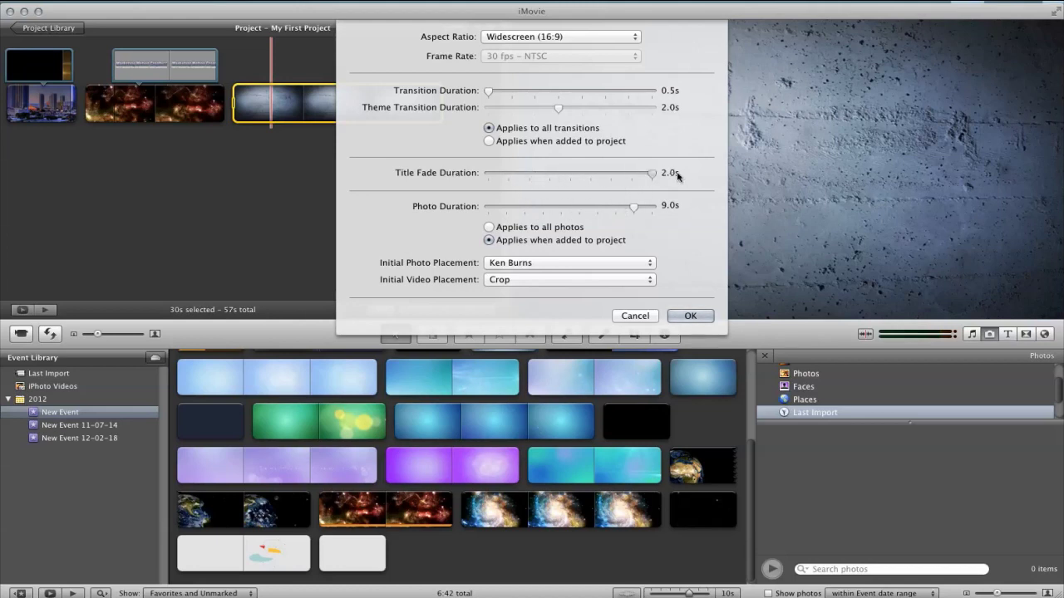
pyautogui.click(635, 315)
# Review the wall photo's clip and video adjustments, close the inspector and deselect the clip
pyautogui.click(240, 114)
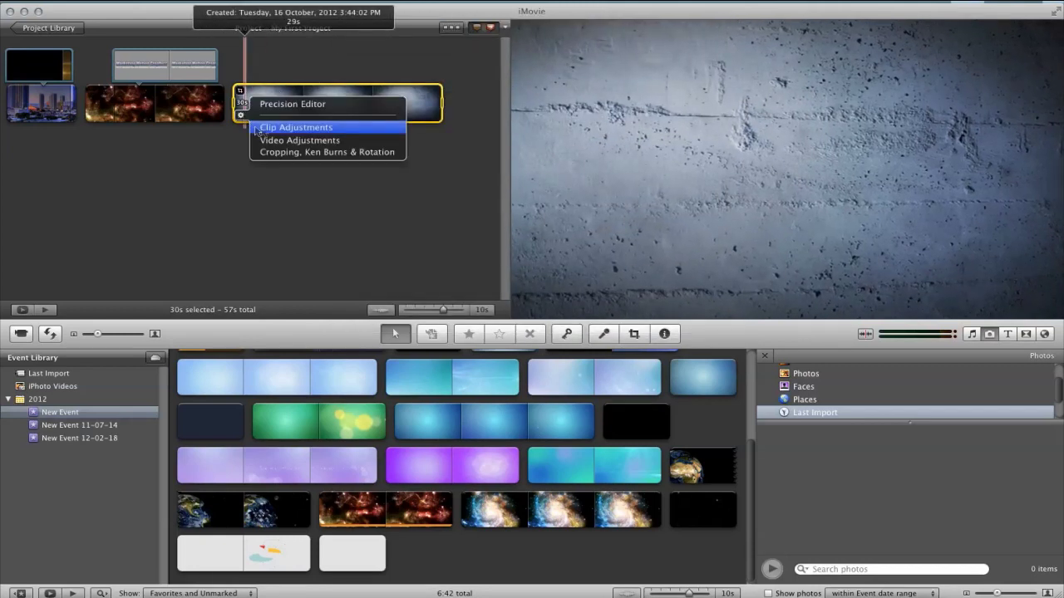
pyautogui.click(296, 128)
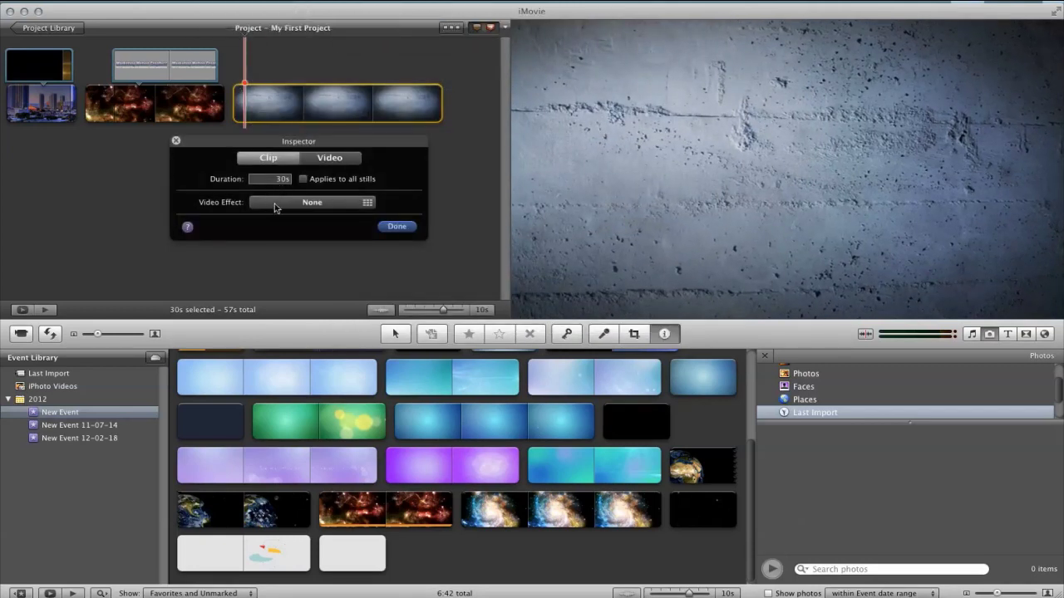
pyautogui.click(313, 159)
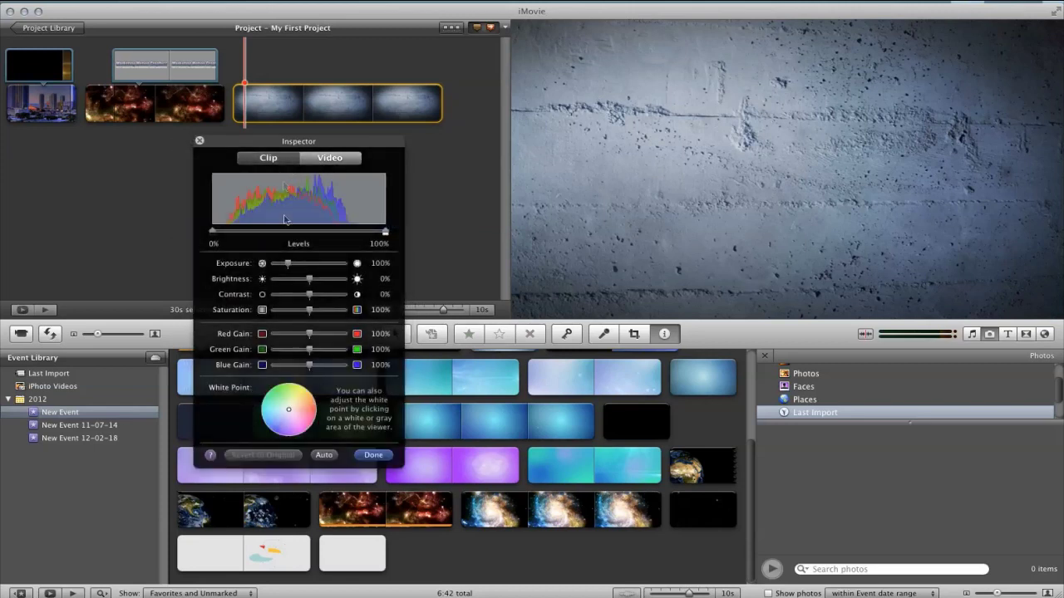
pyautogui.click(268, 159)
pyautogui.moveTo(247, 146); pyautogui.dragTo(255, 145)
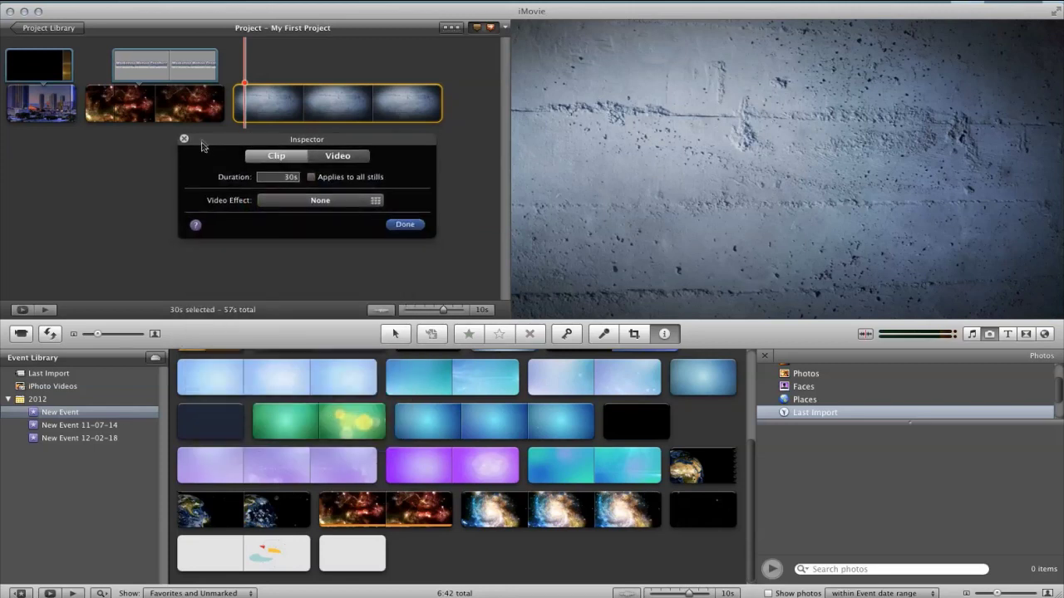
pyautogui.click(185, 139)
pyautogui.click(231, 132)
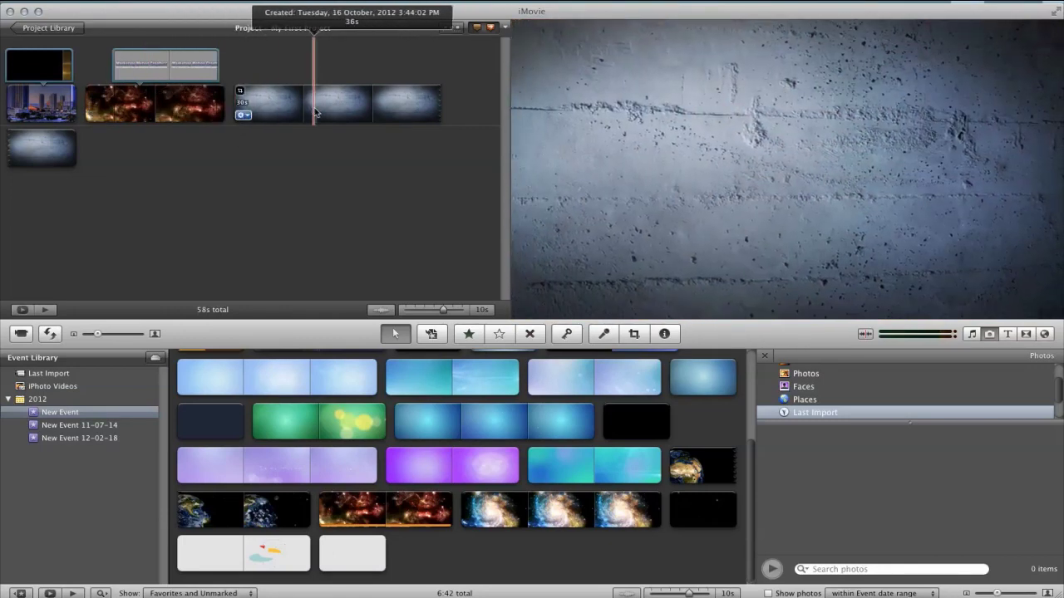
# Add a Cross Dissolve transition between the nebula clip and the wall photo and preview it
pyautogui.click(1027, 334)
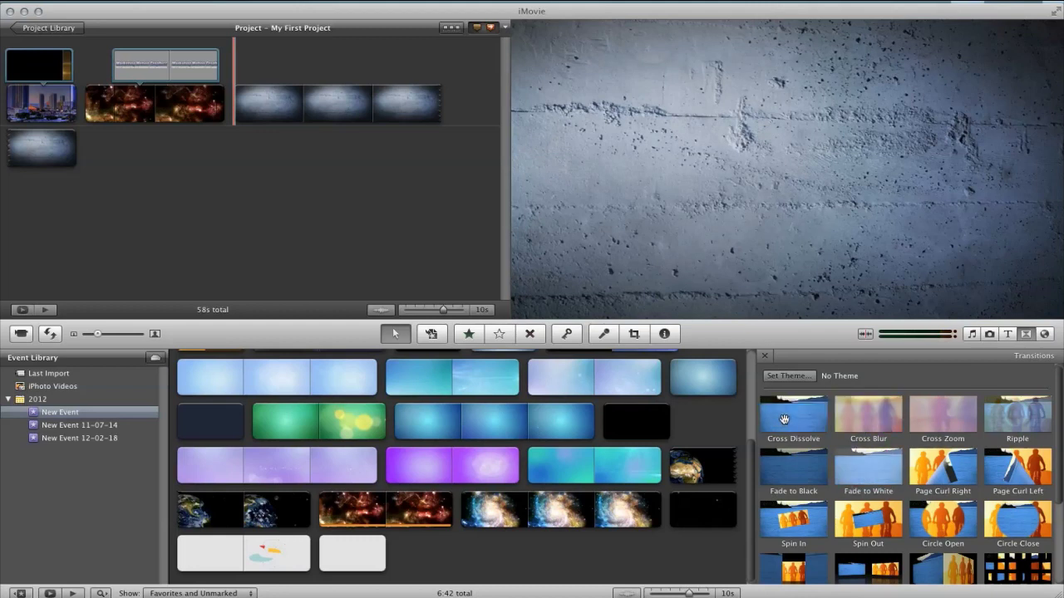
pyautogui.moveTo(790, 420); pyautogui.dragTo(231, 117)
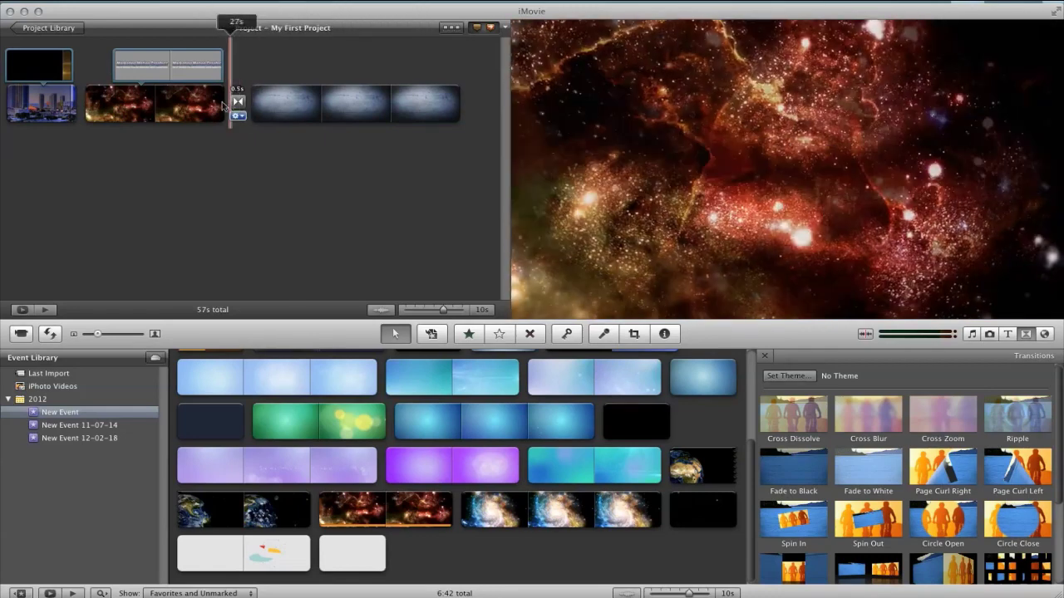
pyautogui.press('space')
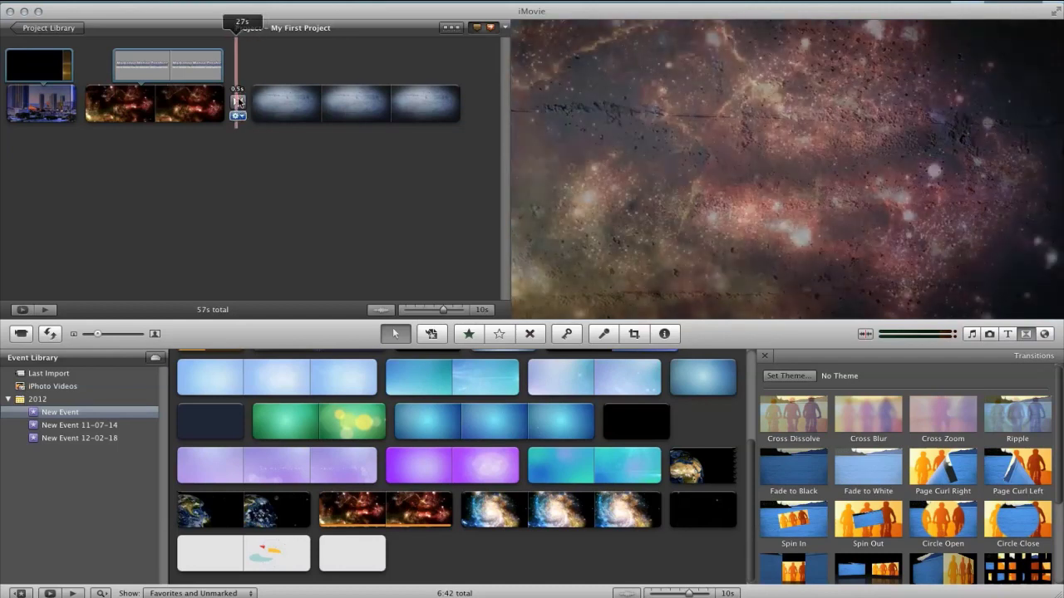
# Set the overlap of the transition between the nebula clip and the wall photo to Half - Maintain Project Duration
pyautogui.click(238, 116)
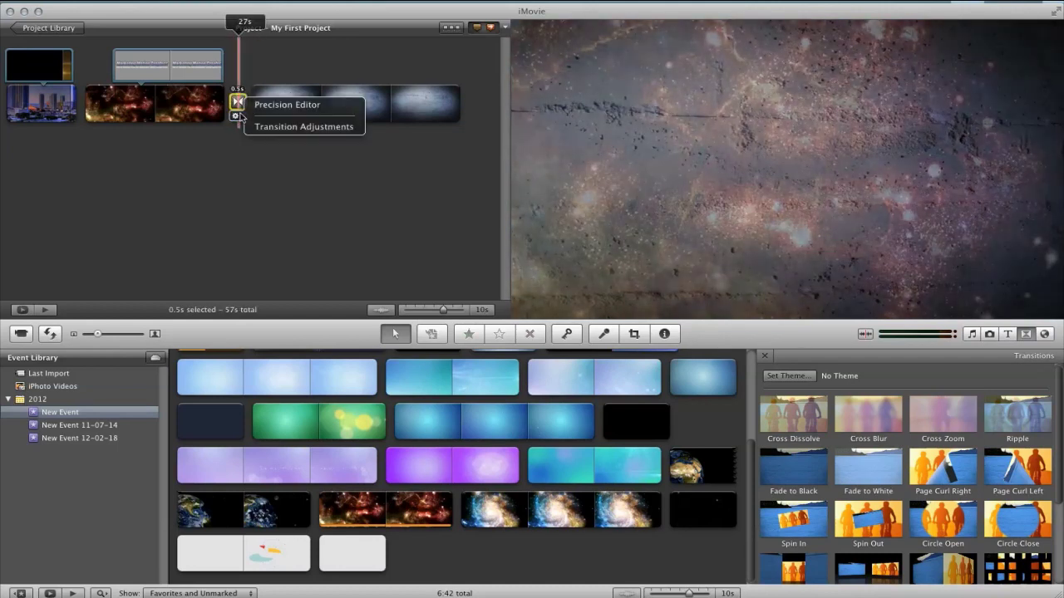
pyautogui.click(290, 129)
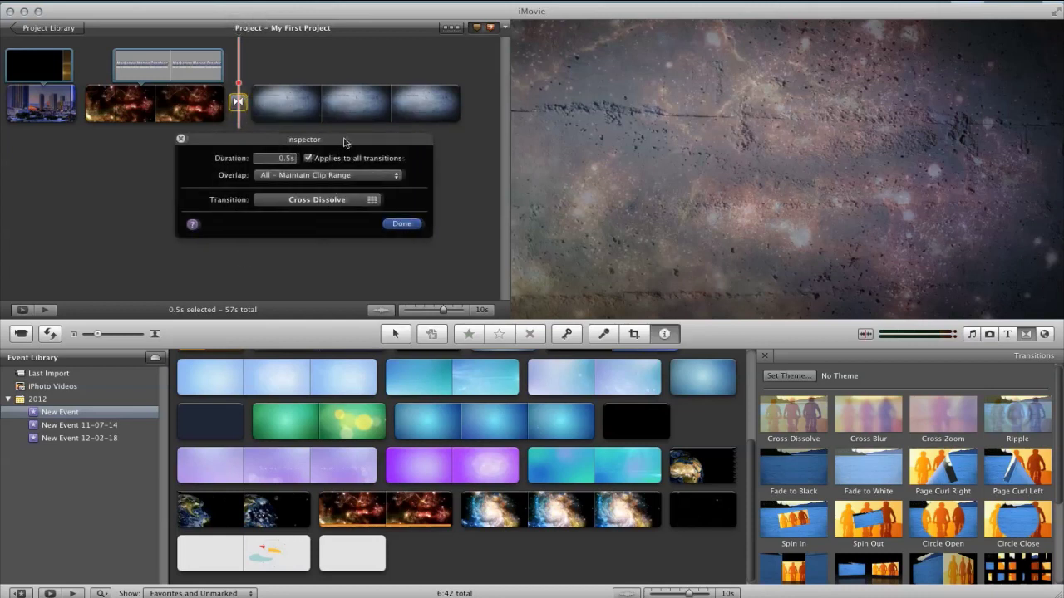
pyautogui.moveTo(341, 139); pyautogui.dragTo(307, 186)
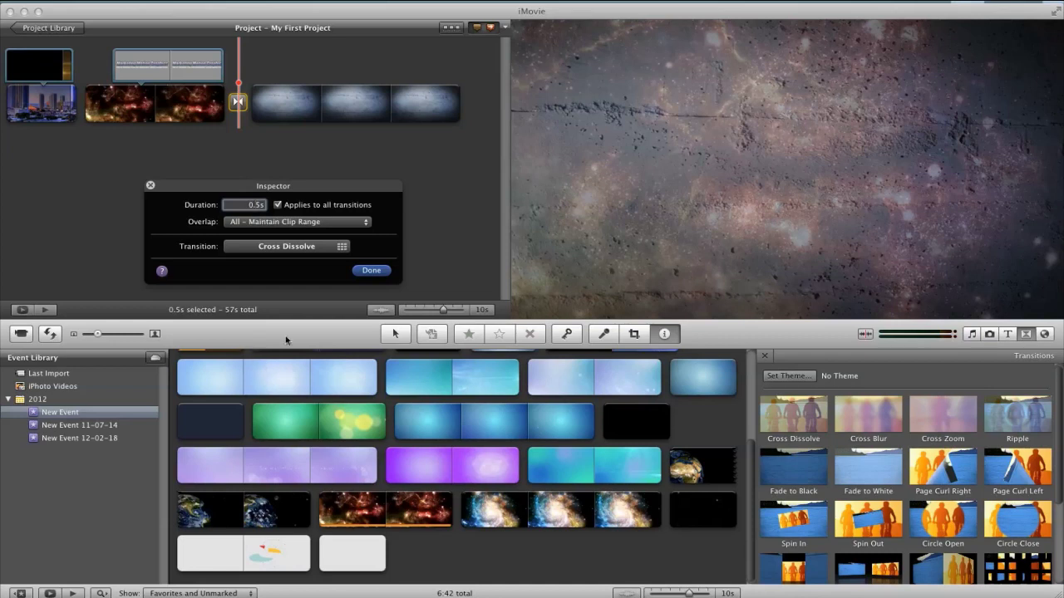
pyautogui.moveTo(307, 191)
pyautogui.mouseDown()
pyautogui.moveTo(315, 189)
pyautogui.moveTo(306, 189)
pyautogui.mouseUp()
pyautogui.click(241, 218)
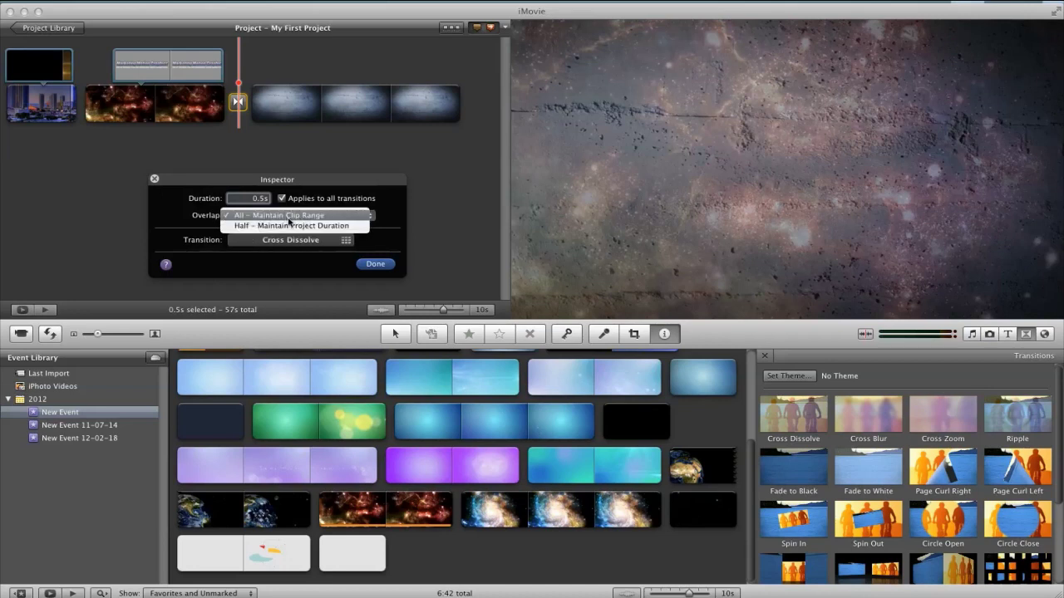
pyautogui.click(275, 225)
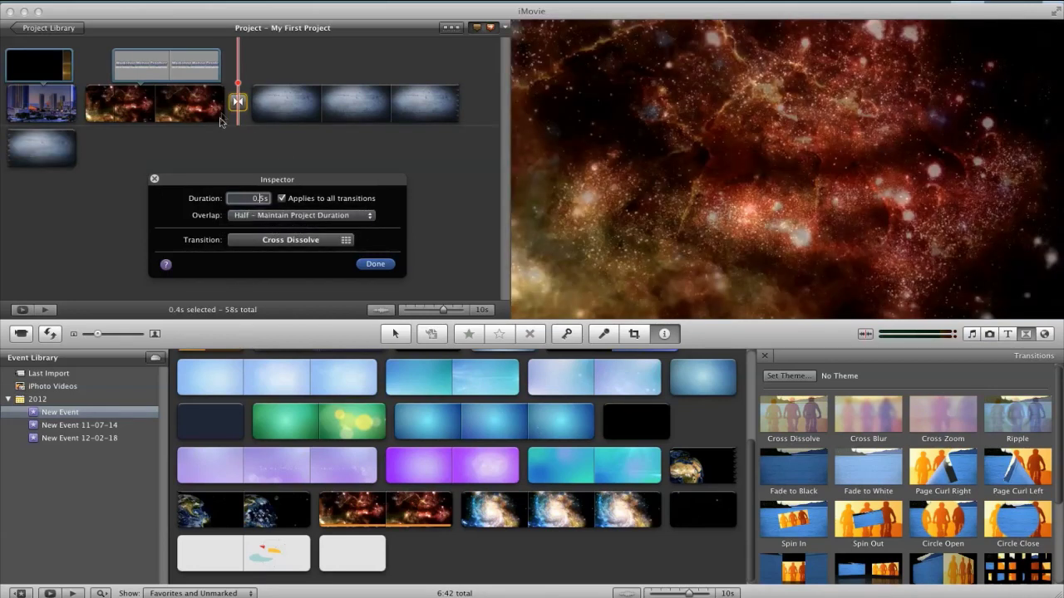
pyautogui.click(374, 265)
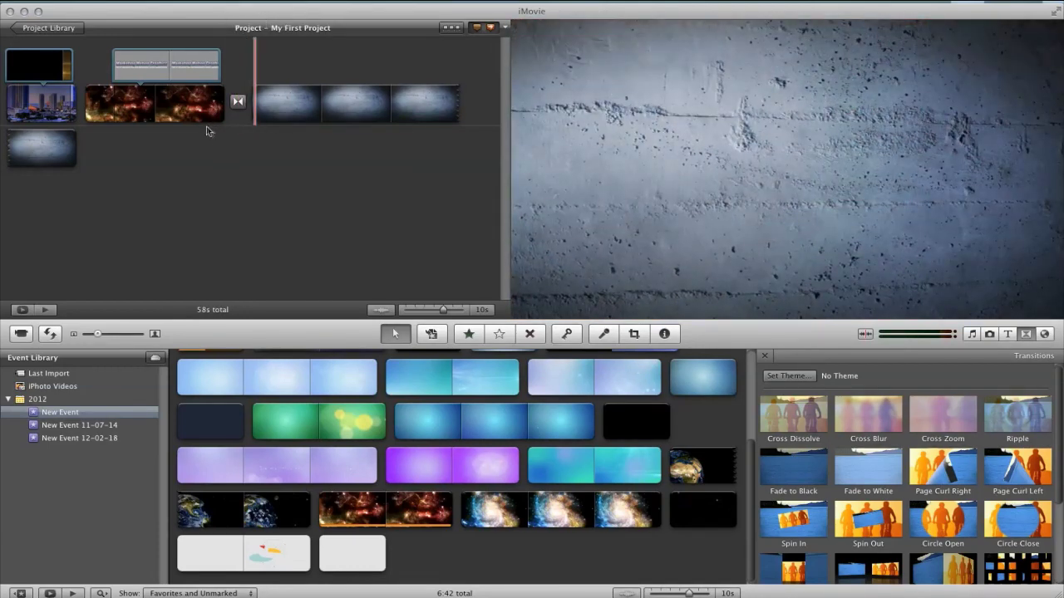
# Change the transition before the wall photo to Cross Zoom and preview it
pyautogui.click(238, 102)
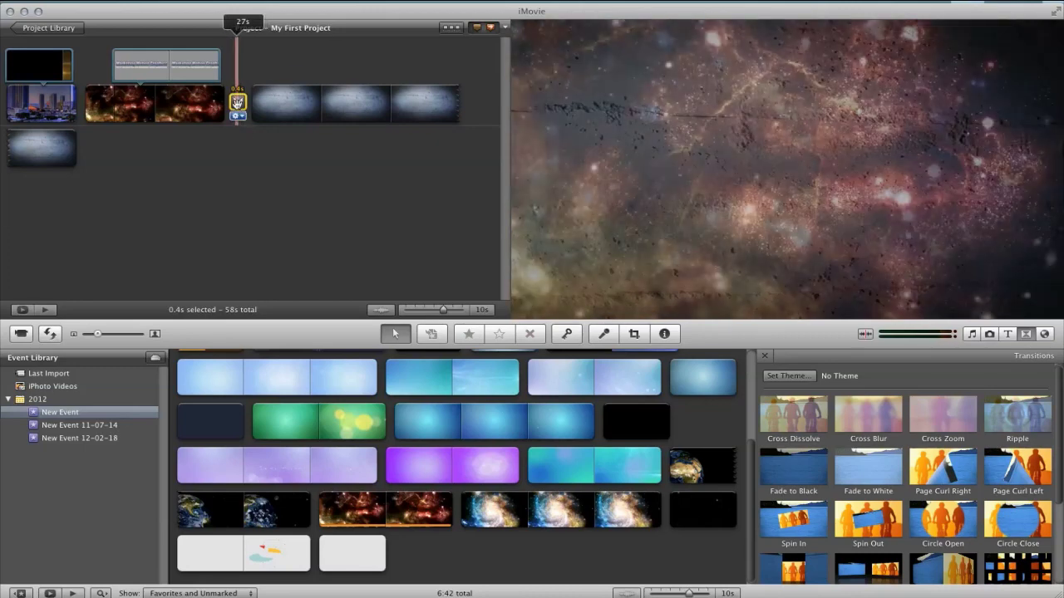
pyautogui.click(238, 117)
pyautogui.click(258, 124)
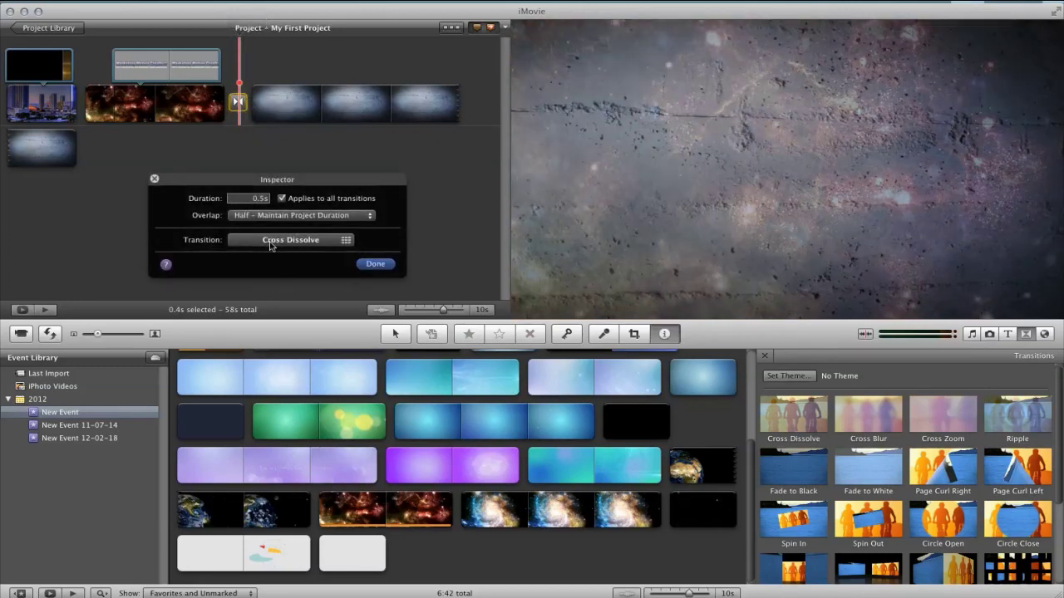
pyautogui.click(295, 242)
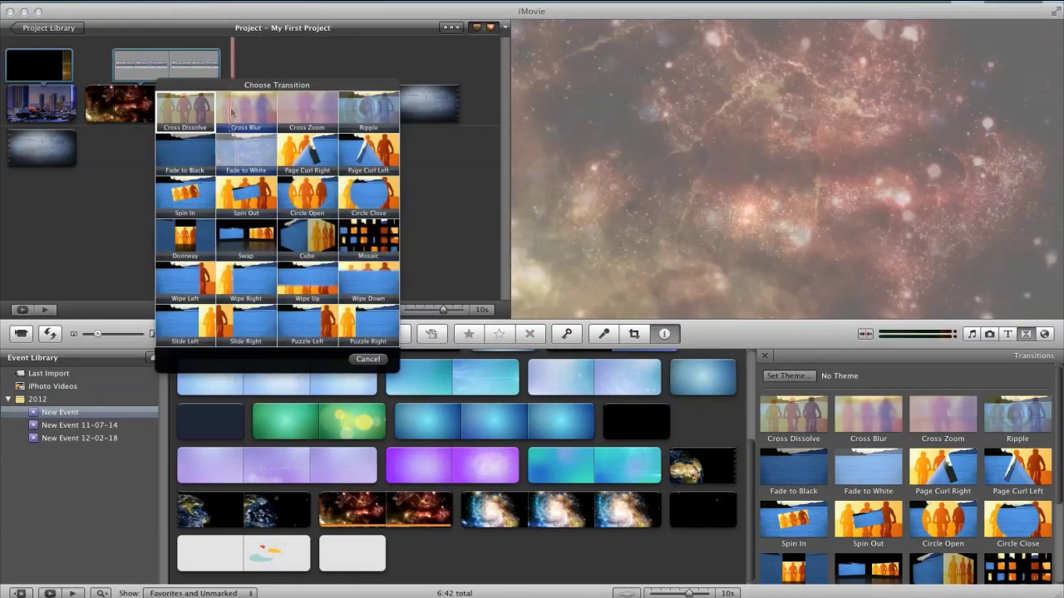
pyautogui.click(330, 121)
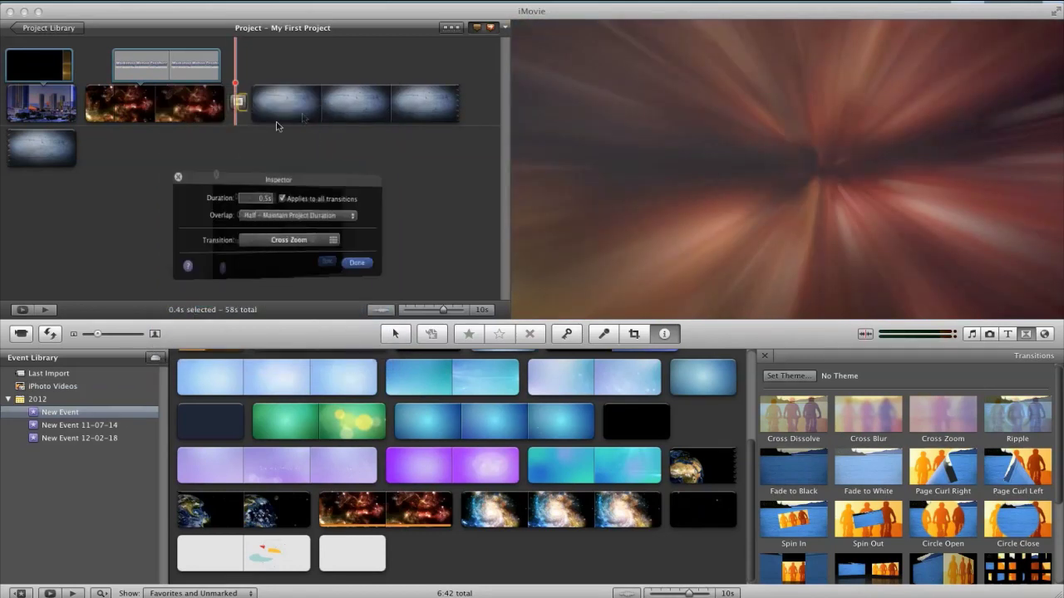
pyautogui.click(374, 266)
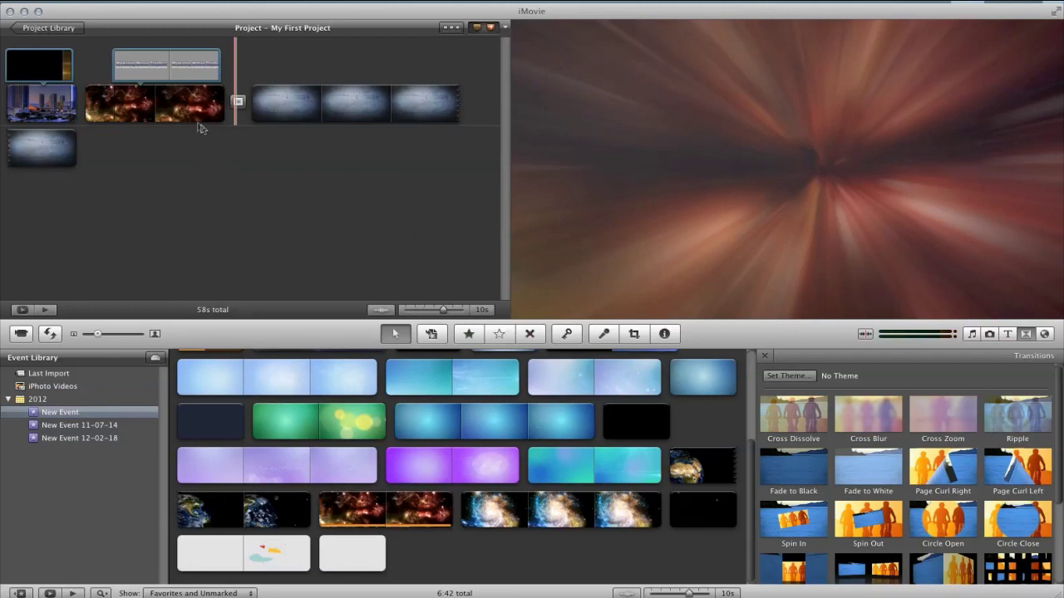
pyautogui.press('space')
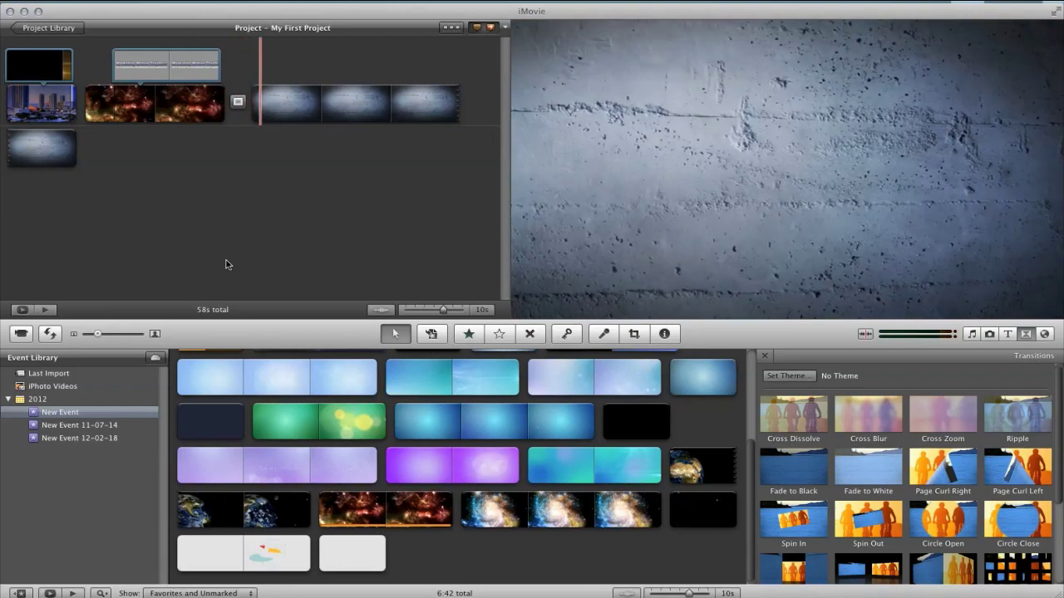
# Set the Cross Zoom transition's duration to 2.0 s, applied to all transitions
pyautogui.click(237, 101)
pyautogui.click(236, 117)
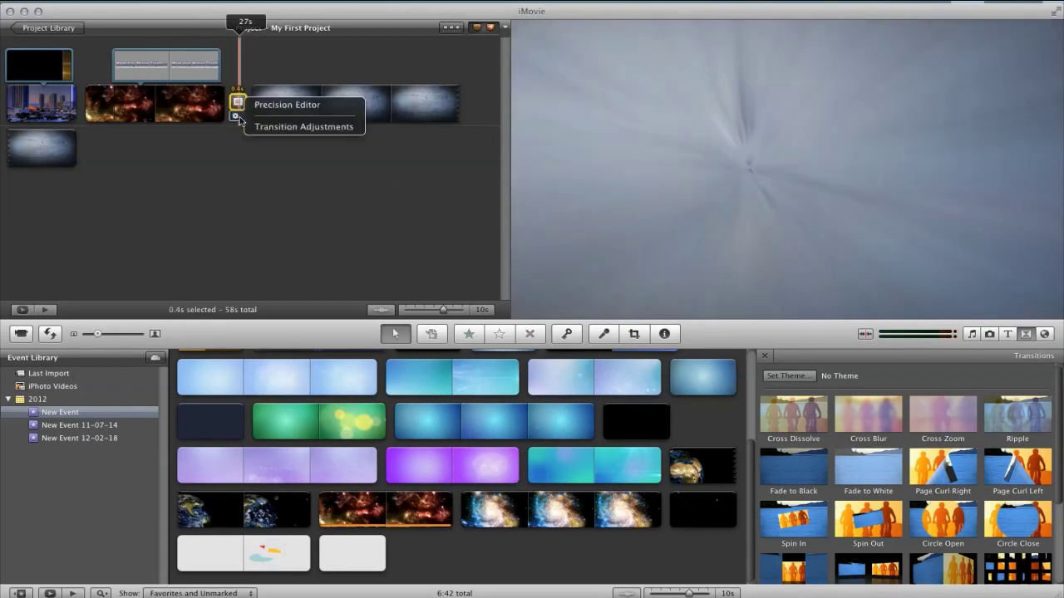
pyautogui.click(270, 127)
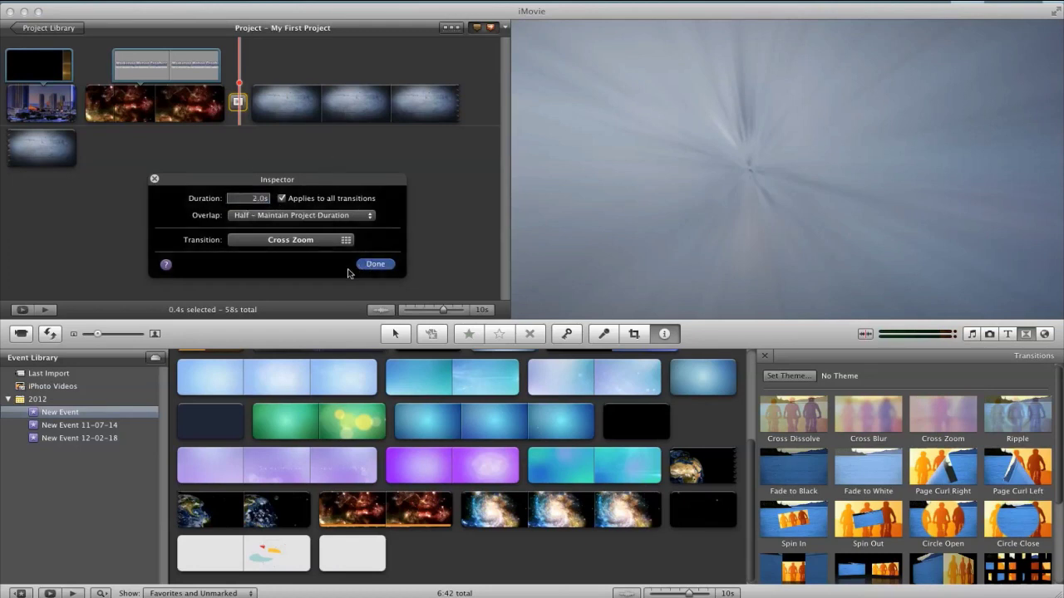
pyautogui.click(372, 264)
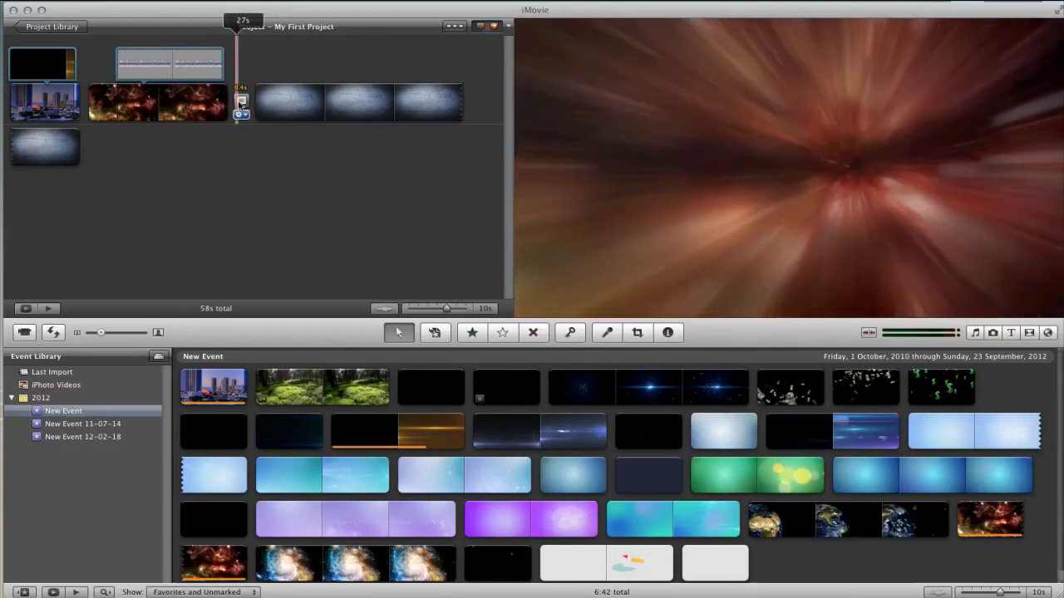
# Open the Cross Zoom transition in the Precision Editor and shift the wall photo's start point relative to the nebula clip
pyautogui.click(239, 116)
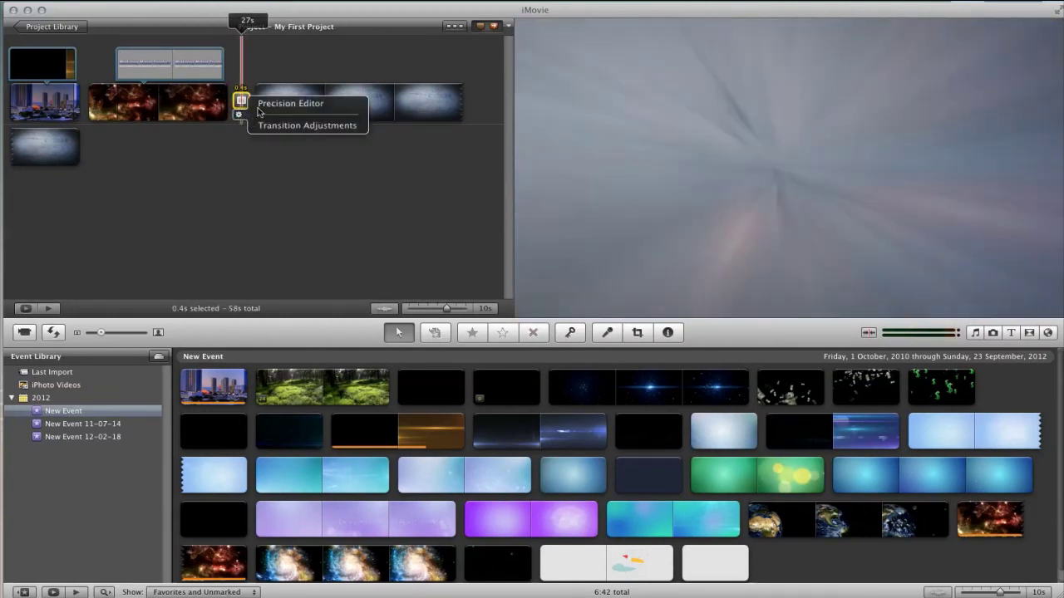
pyautogui.click(269, 104)
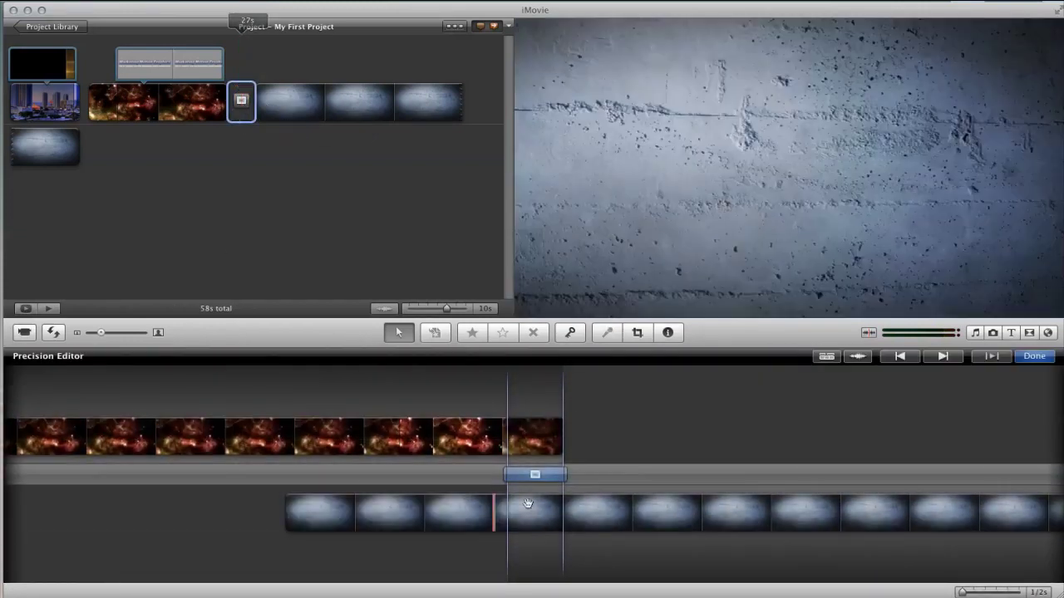
pyautogui.moveTo(584, 524)
pyautogui.mouseDown()
pyautogui.moveTo(537, 518)
pyautogui.moveTo(590, 519)
pyautogui.mouseUp()
pyautogui.moveTo(476, 443)
pyautogui.mouseDown()
pyautogui.moveTo(509, 442)
pyautogui.moveTo(478, 442)
pyautogui.mouseUp()
pyautogui.moveTo(536, 511); pyautogui.dragTo(646, 504)
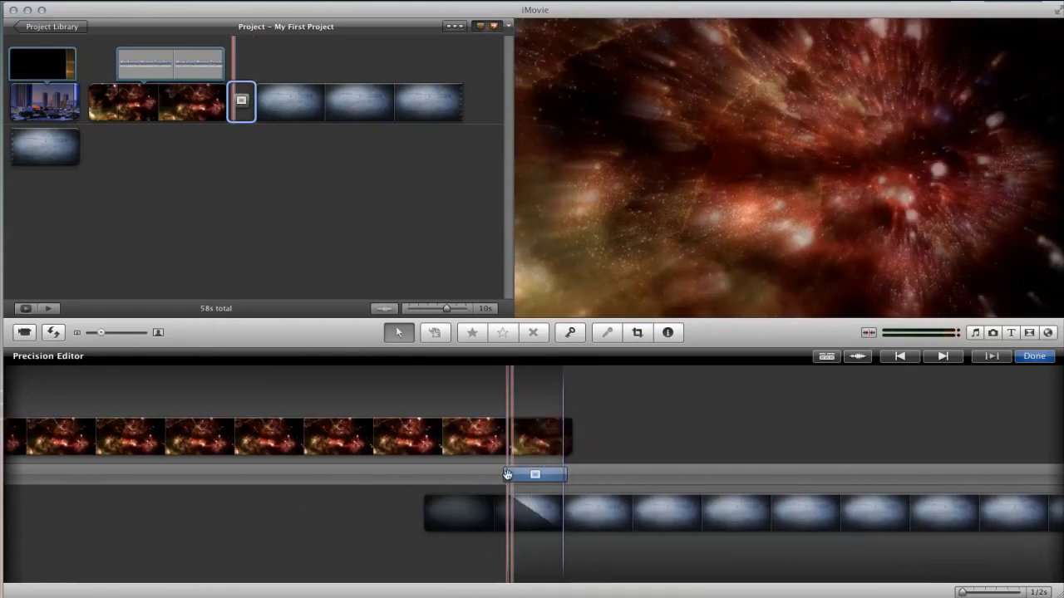
# Lengthen the Cross Zoom transition in stages, shifting the wall photo's range to make room, close the Precision Editor and play the project
pyautogui.moveTo(508, 477); pyautogui.dragTo(479, 475)
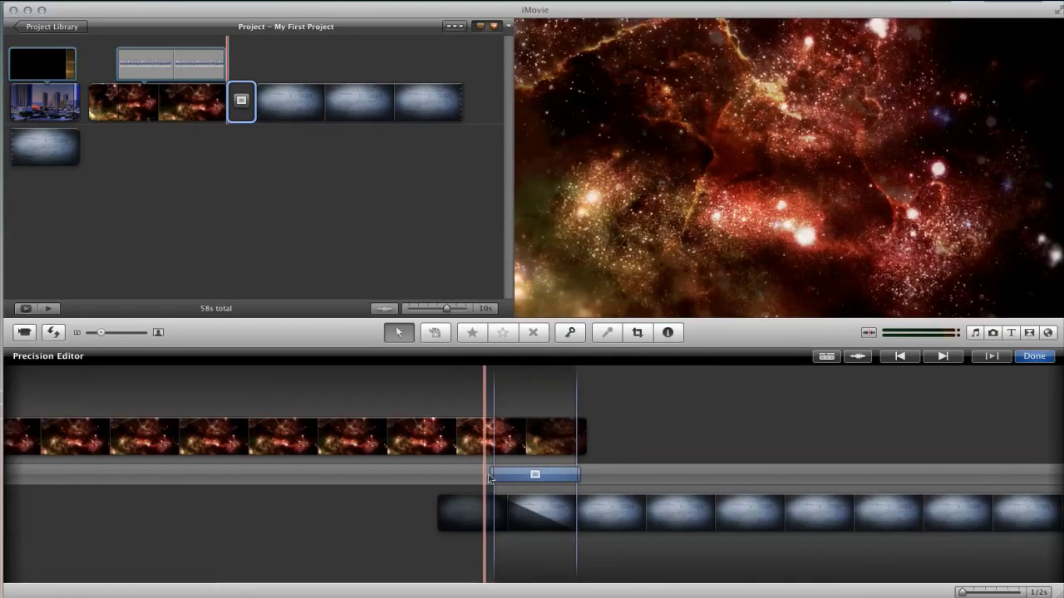
pyautogui.moveTo(496, 473); pyautogui.dragTo(518, 512)
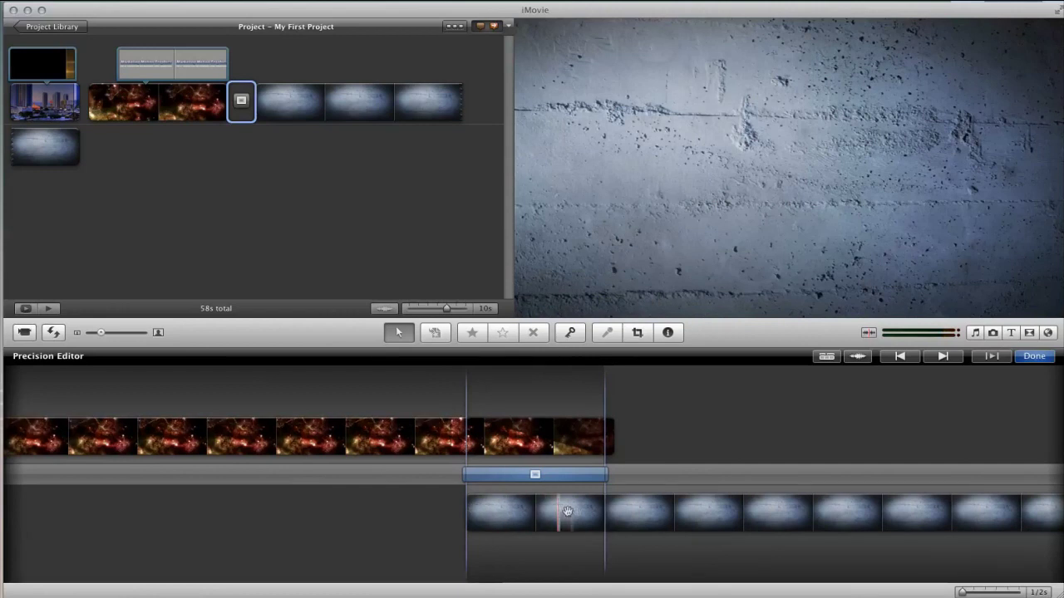
pyautogui.moveTo(662, 515); pyautogui.dragTo(532, 516)
pyautogui.moveTo(464, 474); pyautogui.dragTo(348, 478)
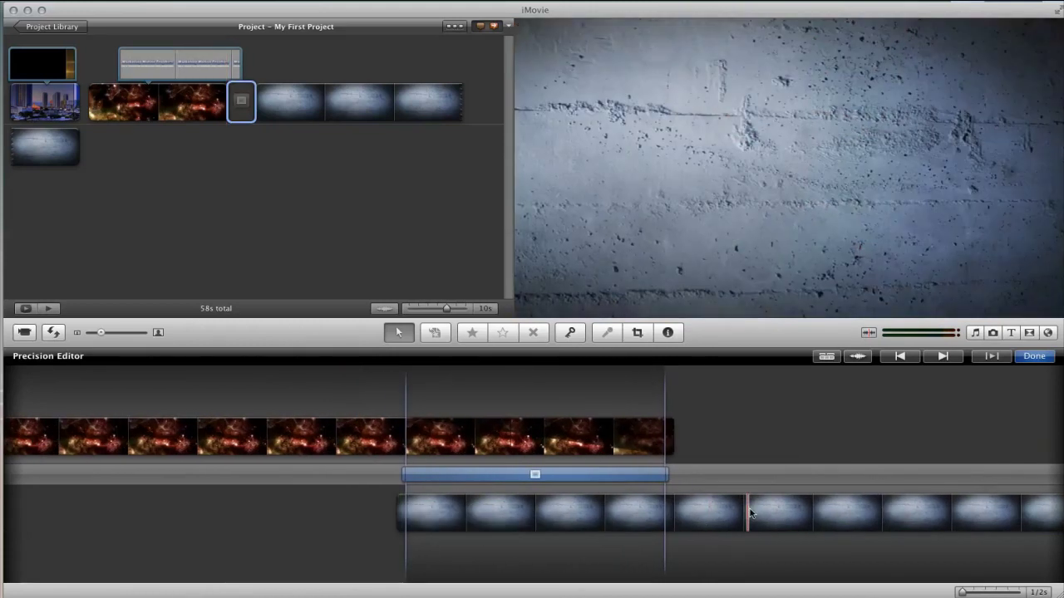
pyautogui.moveTo(748, 513); pyautogui.dragTo(707, 516)
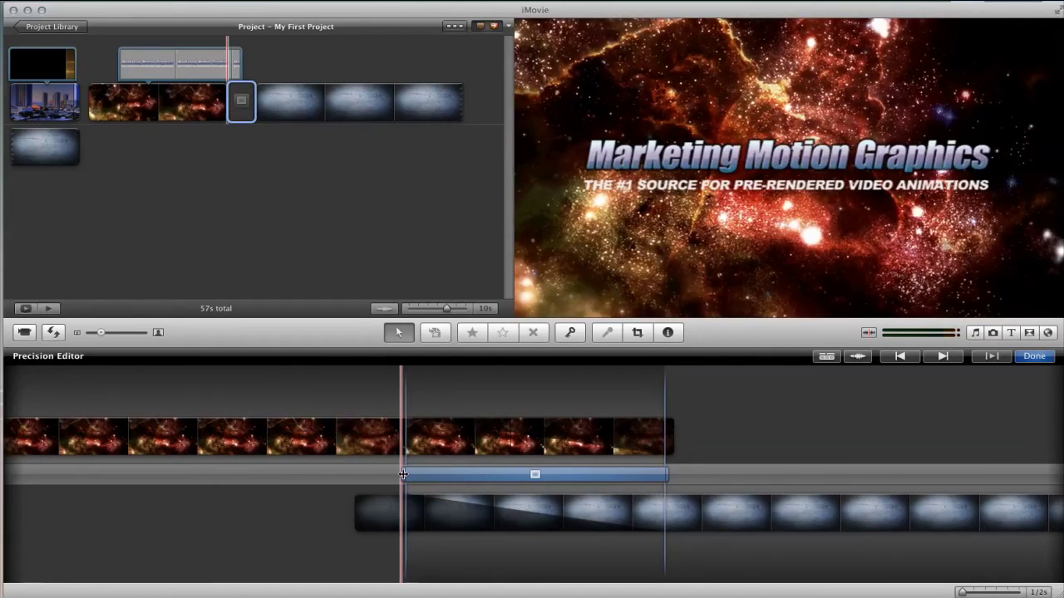
pyautogui.moveTo(403, 475); pyautogui.dragTo(361, 475)
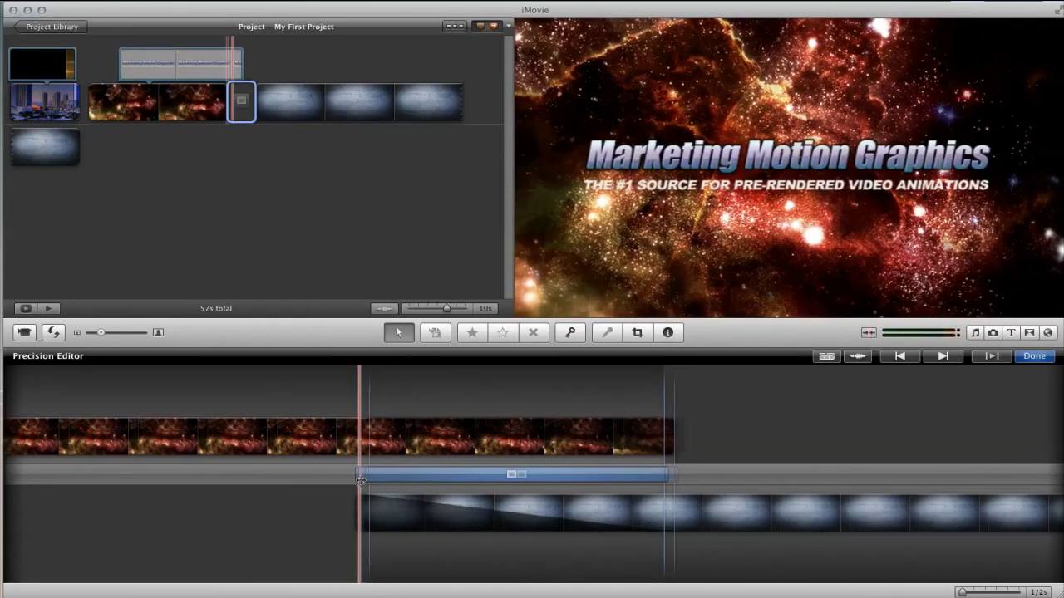
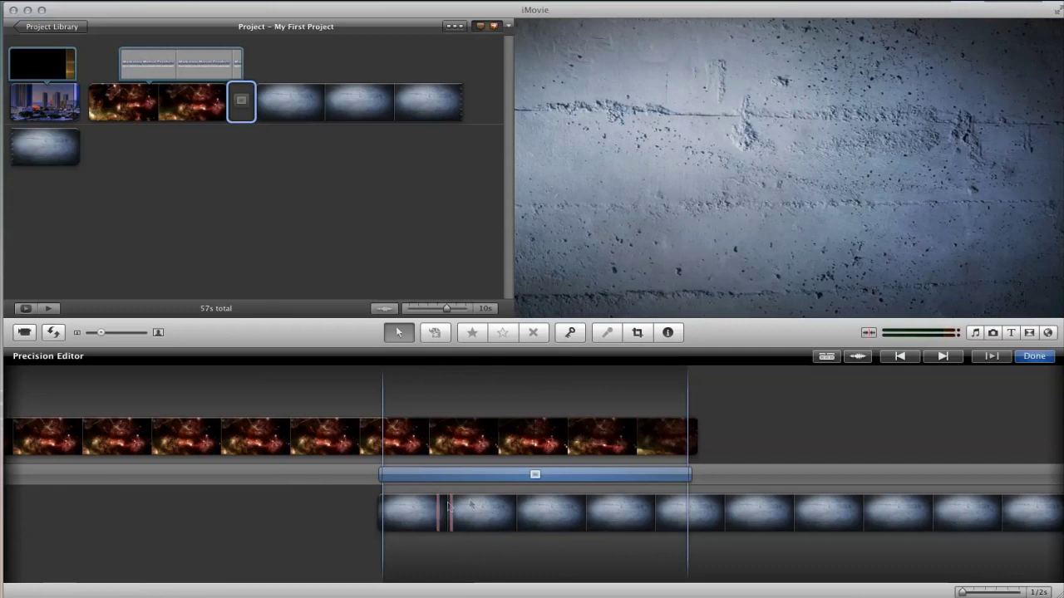
pyautogui.click(1034, 356)
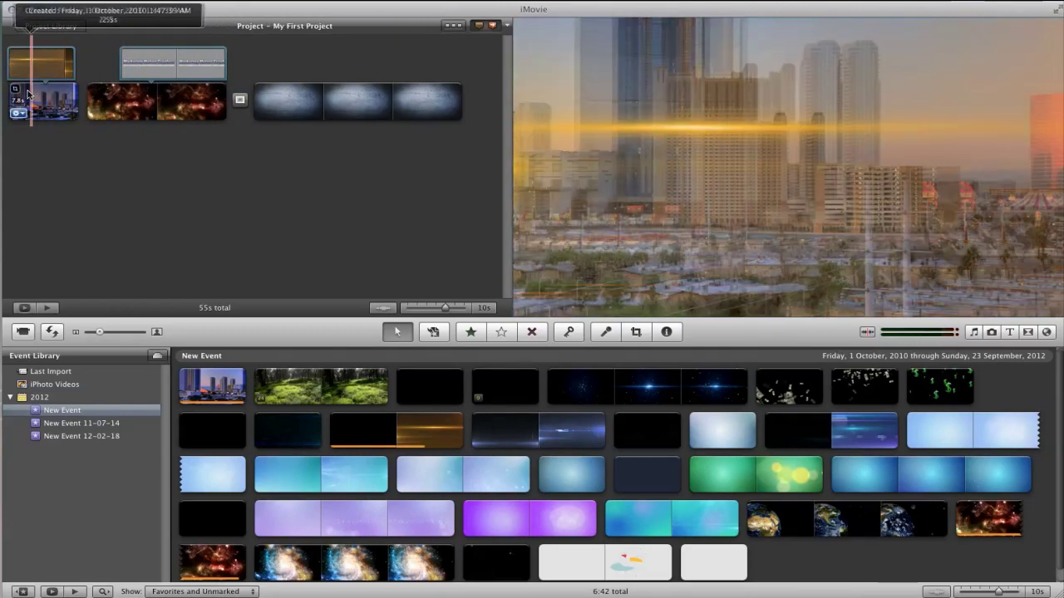
pyautogui.click(48, 309)
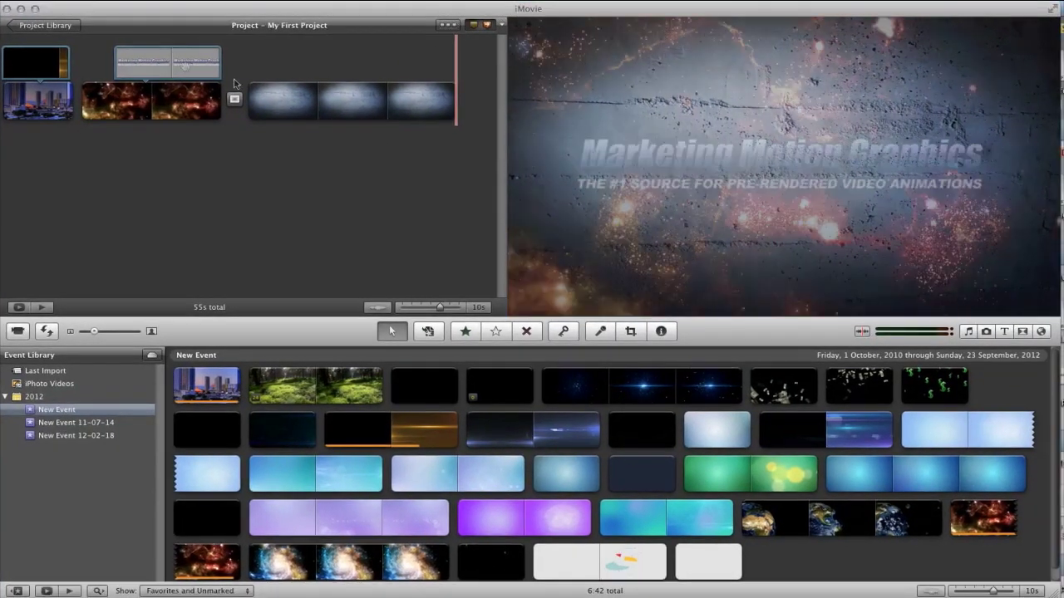
# Delete the Marketing Motion Graphics overlay, the orange light streak overlay, the skyline clip and the nebula clip, keeping only the wall photo
pyautogui.press('Delete')
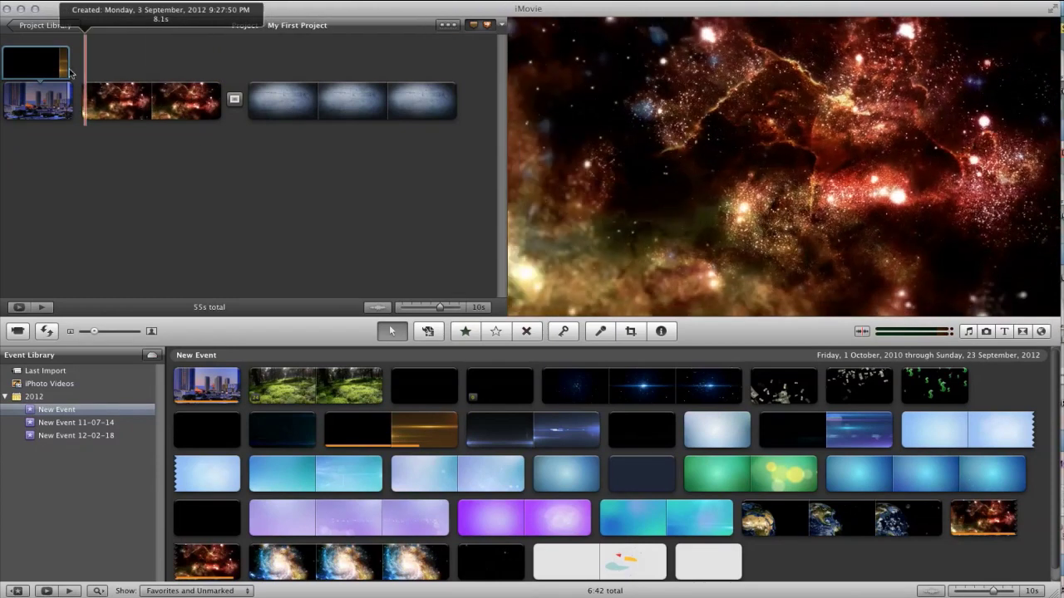
pyautogui.click(54, 68)
pyautogui.press('Delete')
pyautogui.click(54, 69)
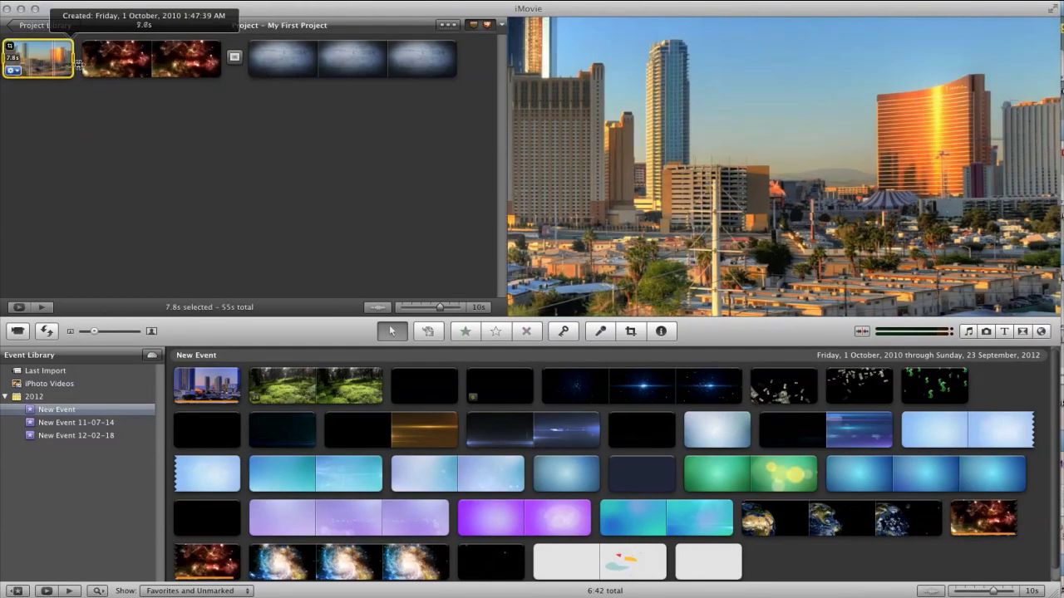
pyautogui.press('Delete')
pyautogui.click(81, 67)
pyautogui.press('Delete')
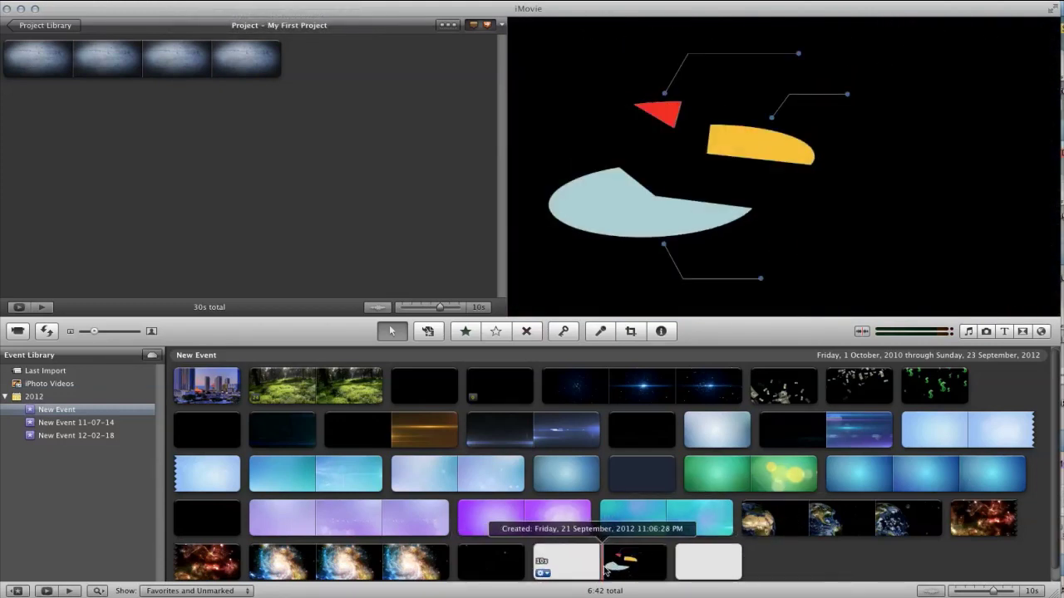
# Add the whole 10 s pie chart clip as a Picture in Picture over the wall photo and move it slightly along the timeline
pyautogui.click(563, 564)
pyautogui.moveTo(531, 561); pyautogui.dragTo(533, 562)
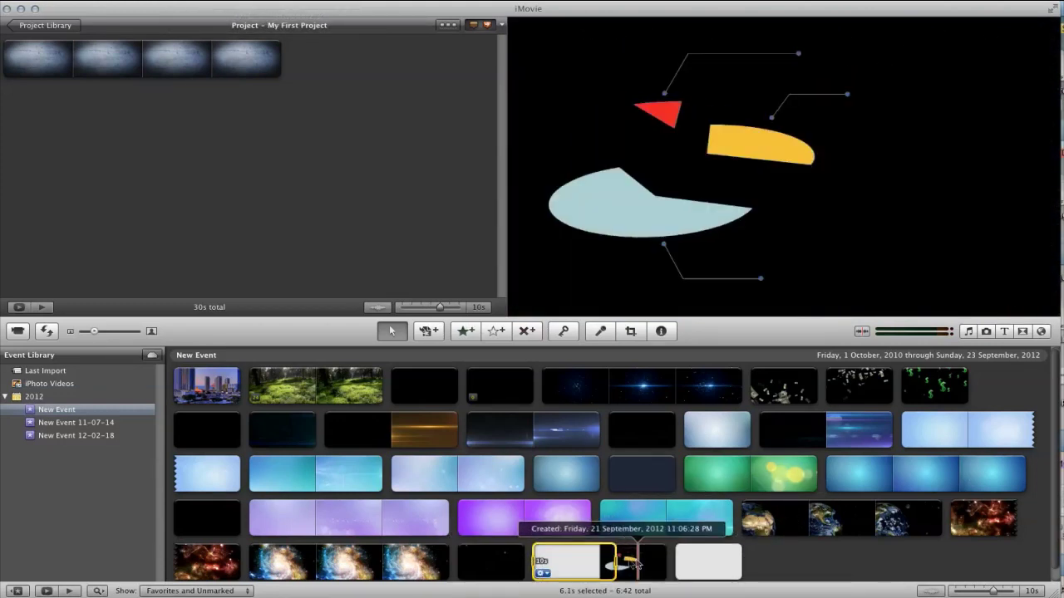
pyautogui.moveTo(665, 563); pyautogui.dragTo(60, 88)
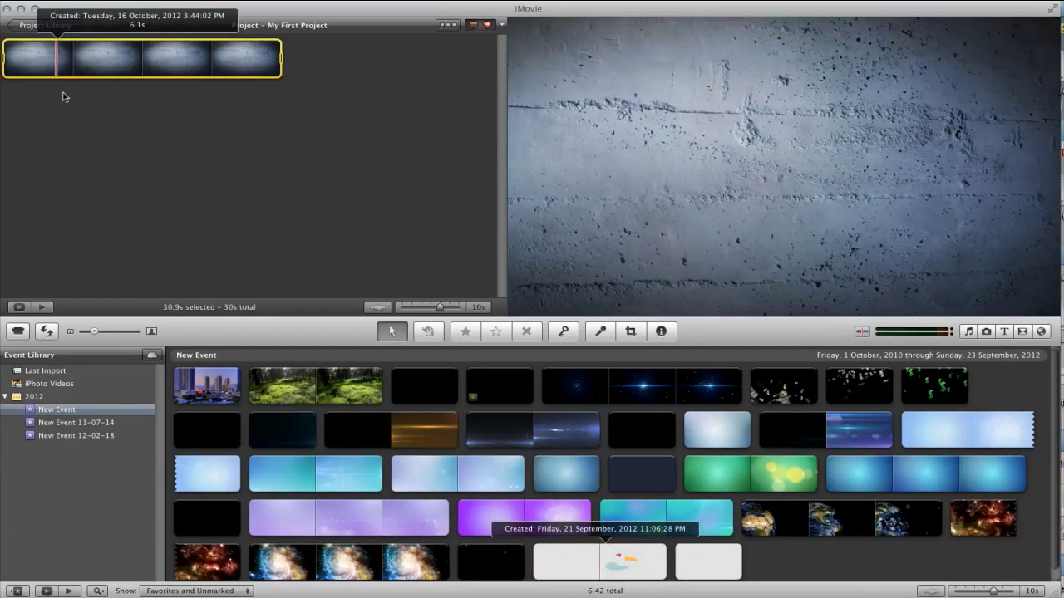
pyautogui.click(67, 107)
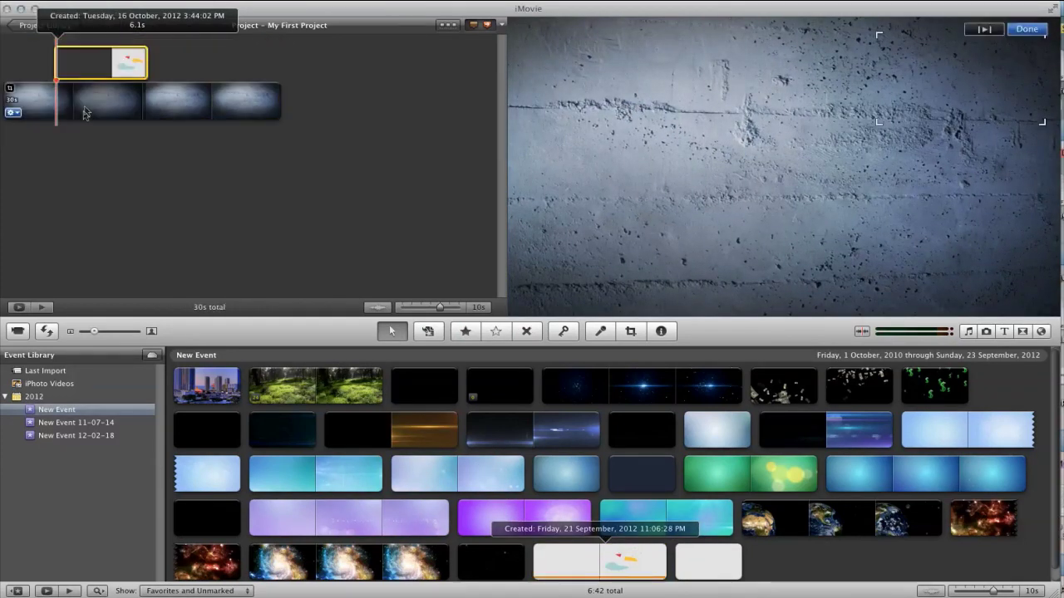
pyautogui.moveTo(69, 66)
pyautogui.mouseDown()
pyautogui.moveTo(38, 67)
pyautogui.moveTo(75, 66)
pyautogui.mouseUp()
pyautogui.click(91, 163)
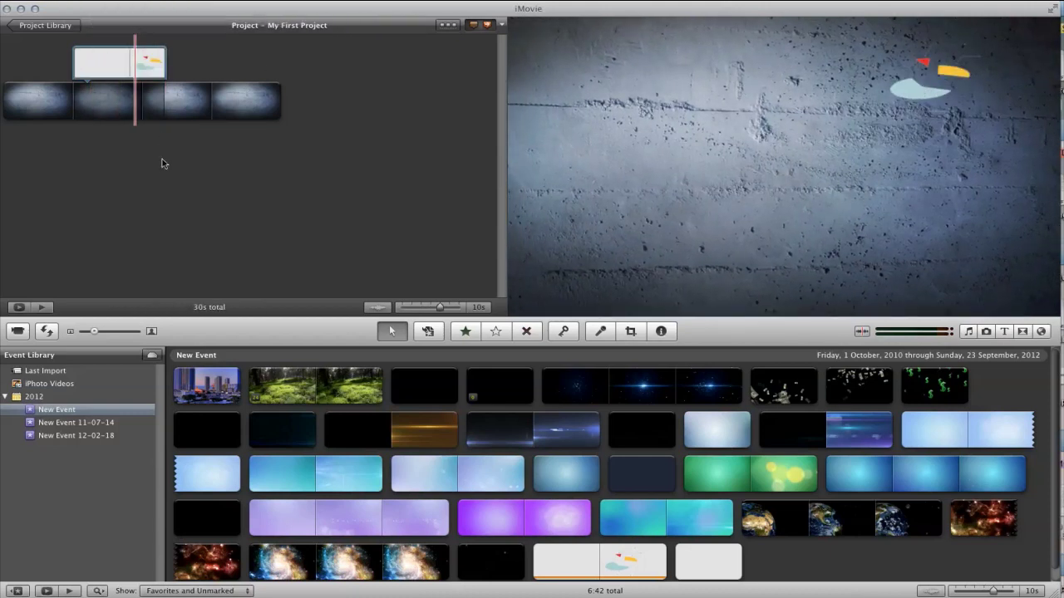
# Delete the pie chart Picture in Picture overlay from above the wall photo
pyautogui.click(118, 61)
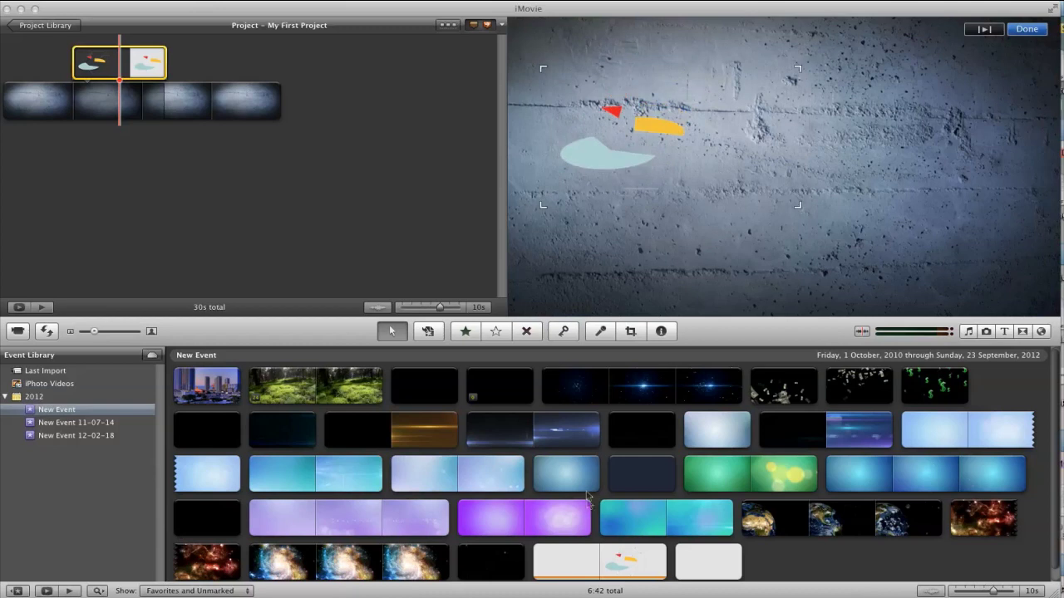
pyautogui.press('Delete')
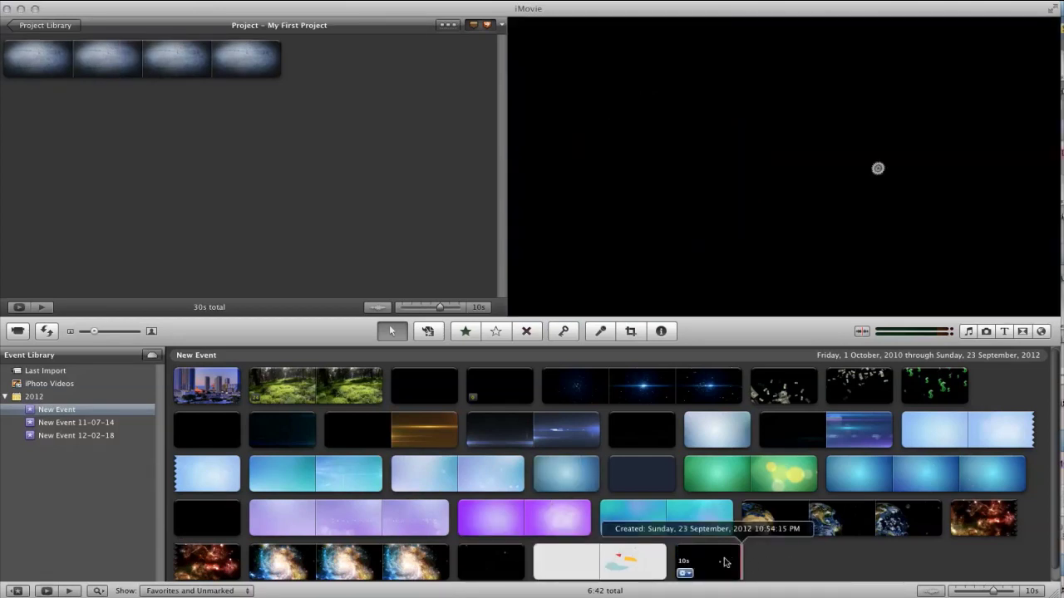
# Add the whole people-circle animation clip as a Picture in Picture over the wall photo
pyautogui.click(720, 563)
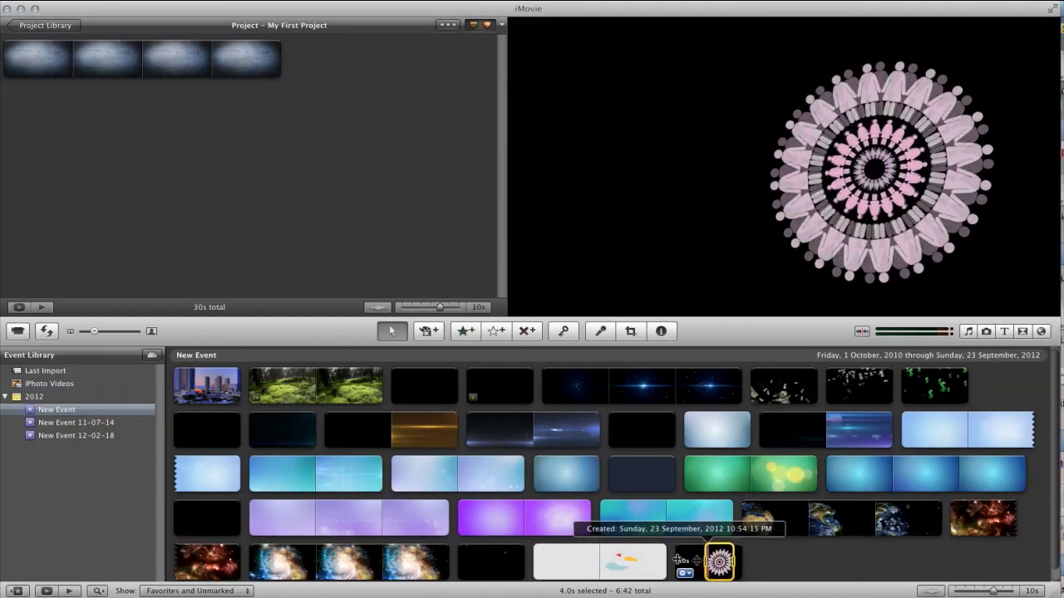
pyautogui.moveTo(677, 561); pyautogui.dragTo(123, 58)
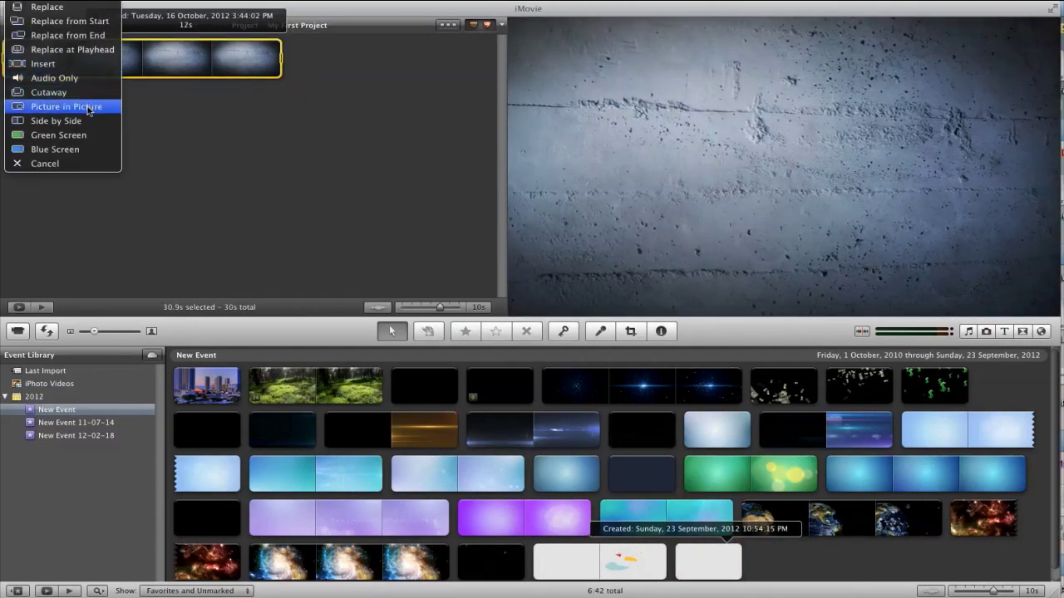
pyautogui.click(88, 107)
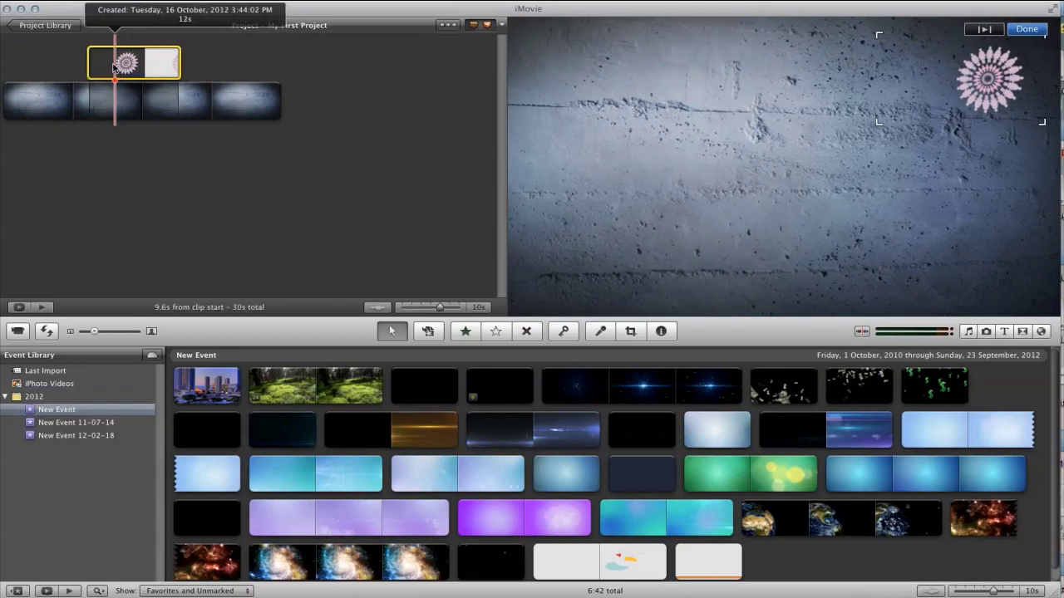
pyautogui.click(140, 149)
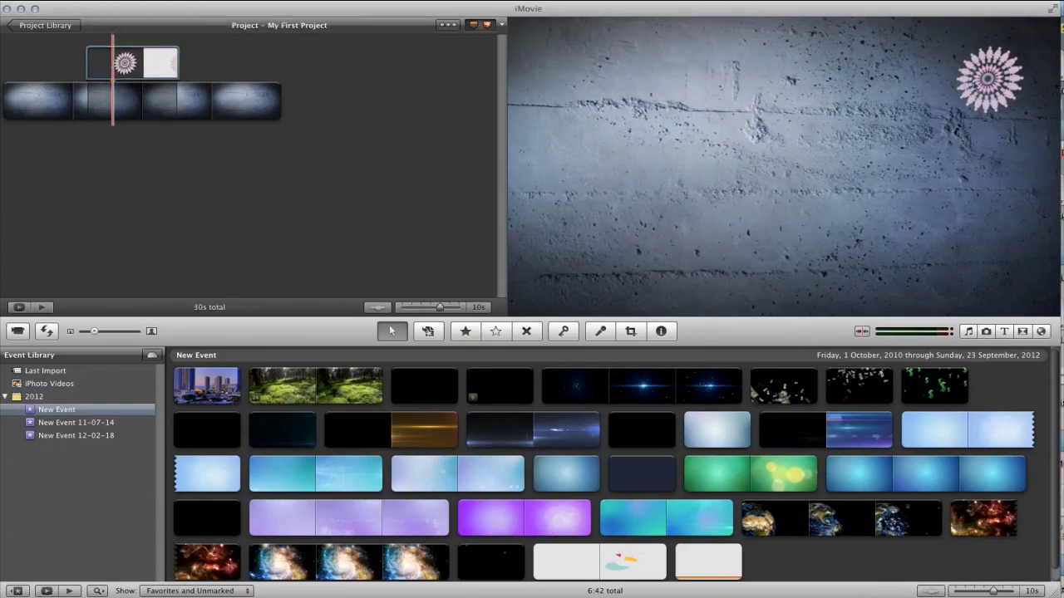
# Enlarge the people-circle overlay to most of the frame and move it slightly down so it sits vertically centred
pyautogui.click(141, 63)
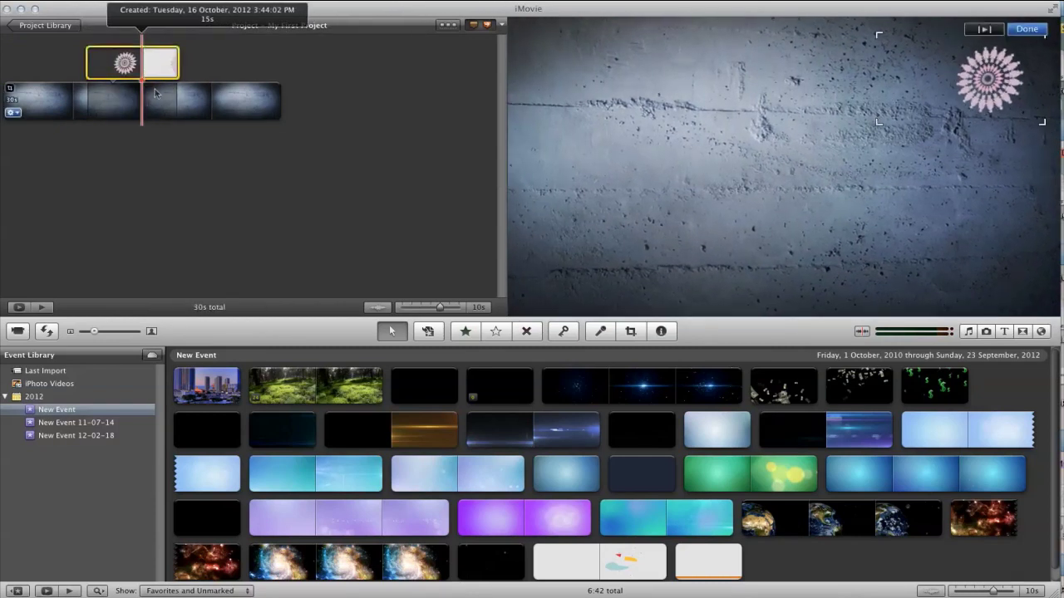
pyautogui.moveTo(879, 123); pyautogui.dragTo(603, 266)
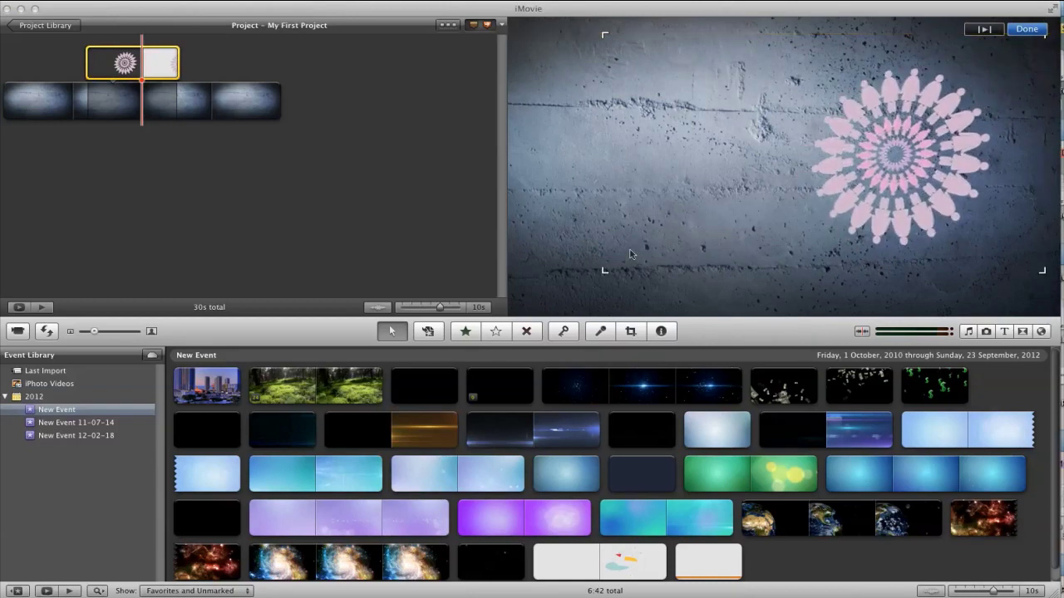
pyautogui.moveTo(902, 209); pyautogui.dragTo(903, 225)
pyautogui.click(172, 195)
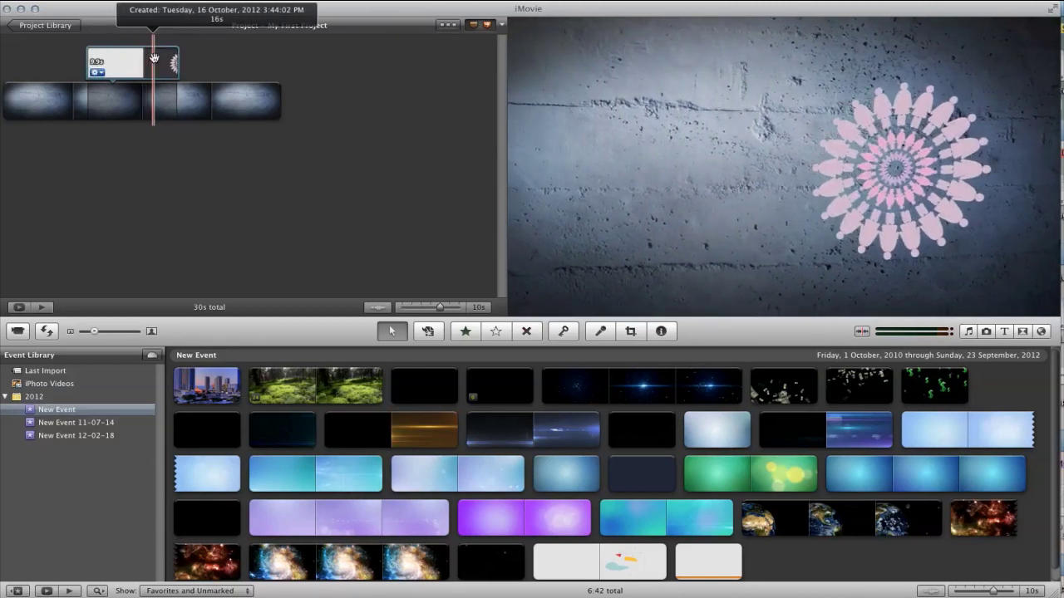
pyautogui.click(122, 62)
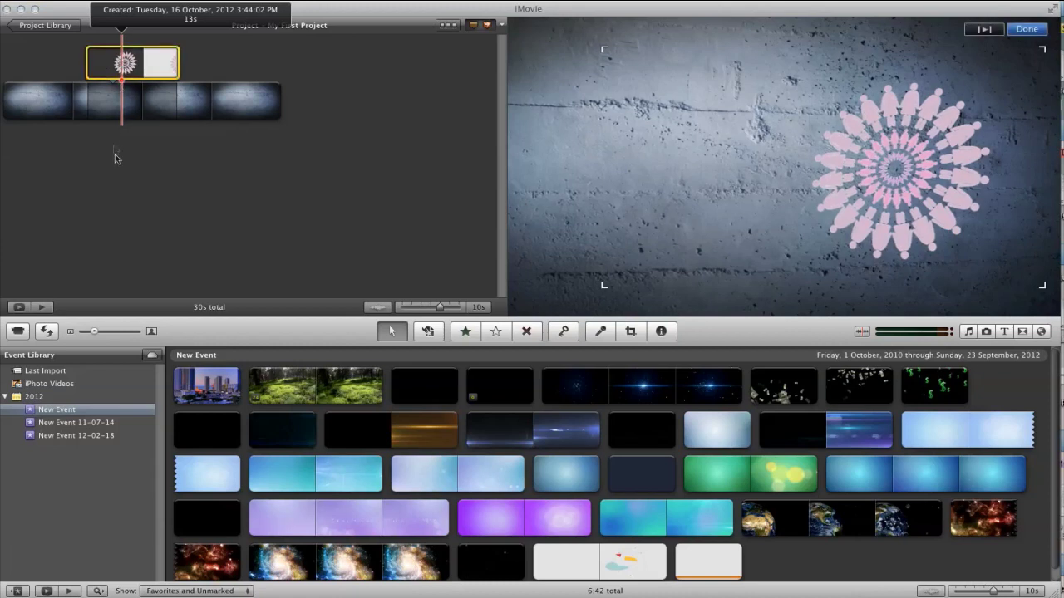
pyautogui.click(122, 191)
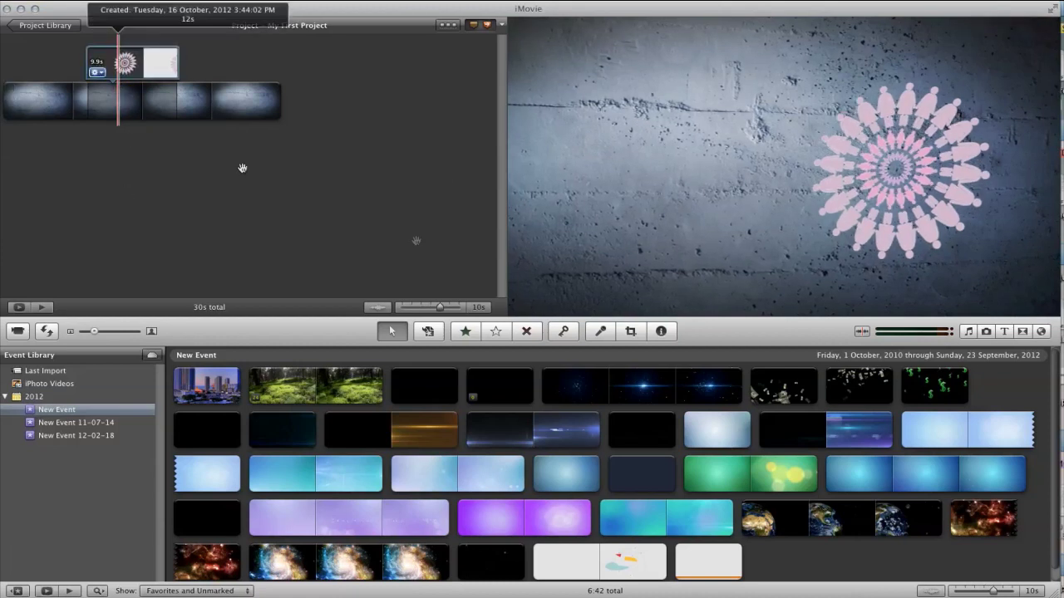
# Add the Centered title from the titles browser across the whole wall photo, without a separate background
pyautogui.click(1004, 331)
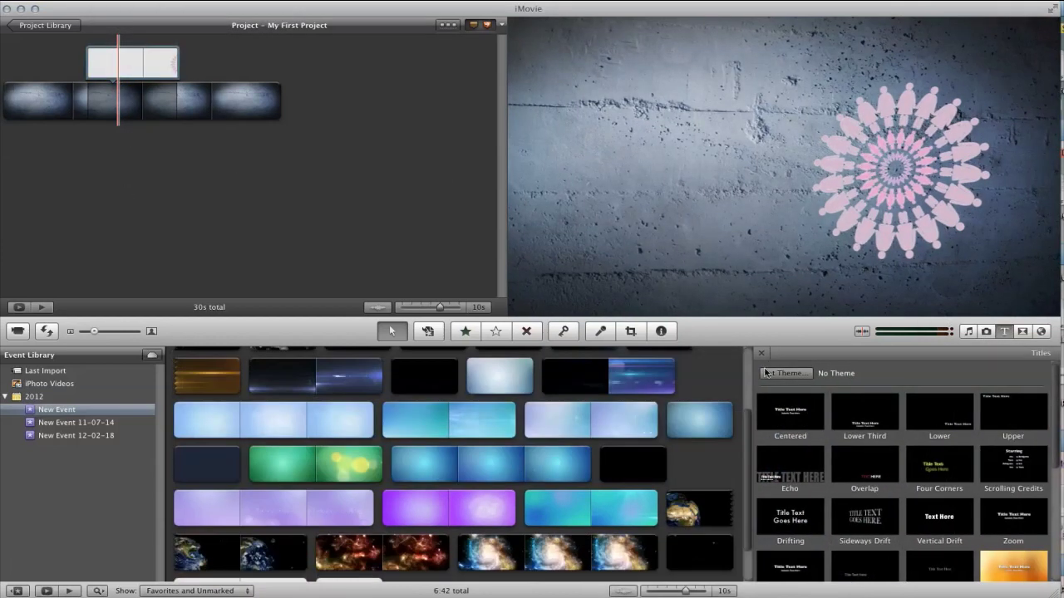
pyautogui.moveTo(1055, 455)
pyautogui.mouseDown()
pyautogui.moveTo(1055, 562)
pyautogui.moveTo(1055, 449)
pyautogui.mouseUp()
pyautogui.moveTo(794, 415); pyautogui.dragTo(114, 77)
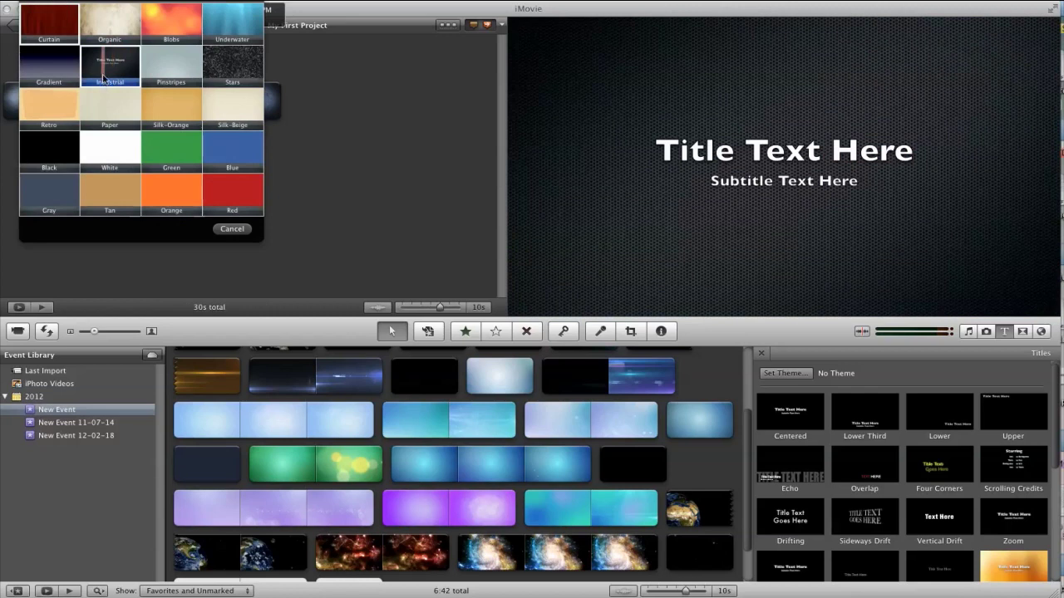
pyautogui.click(233, 230)
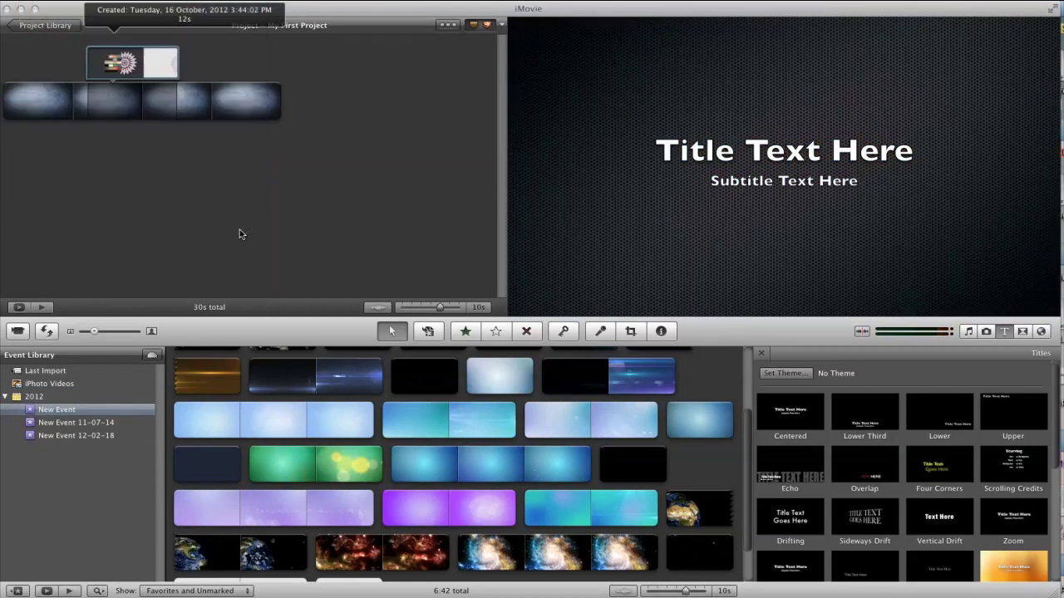
pyautogui.moveTo(786, 411); pyautogui.dragTo(84, 105)
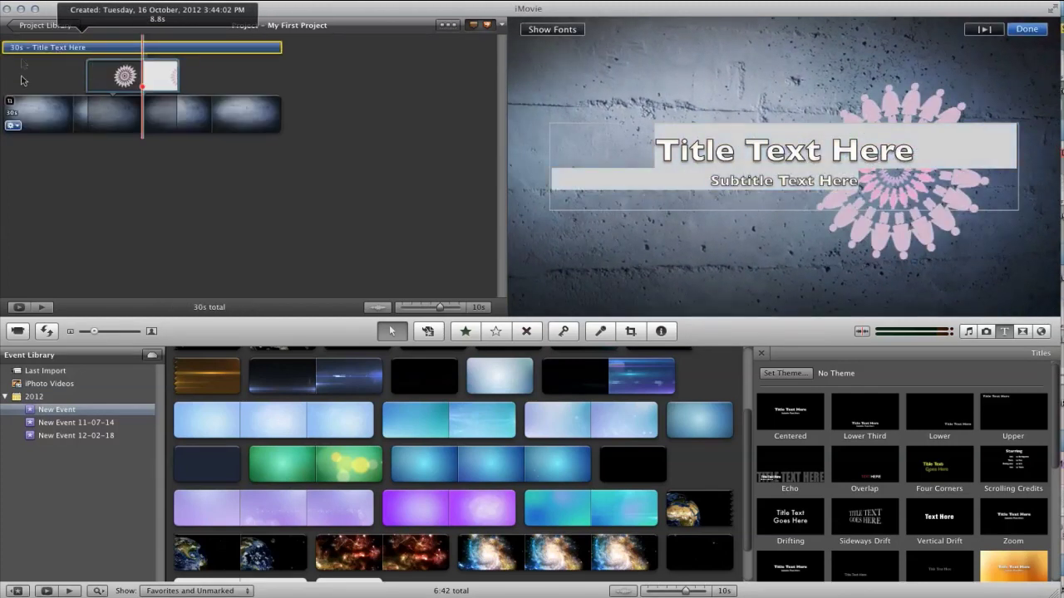
pyautogui.click(153, 173)
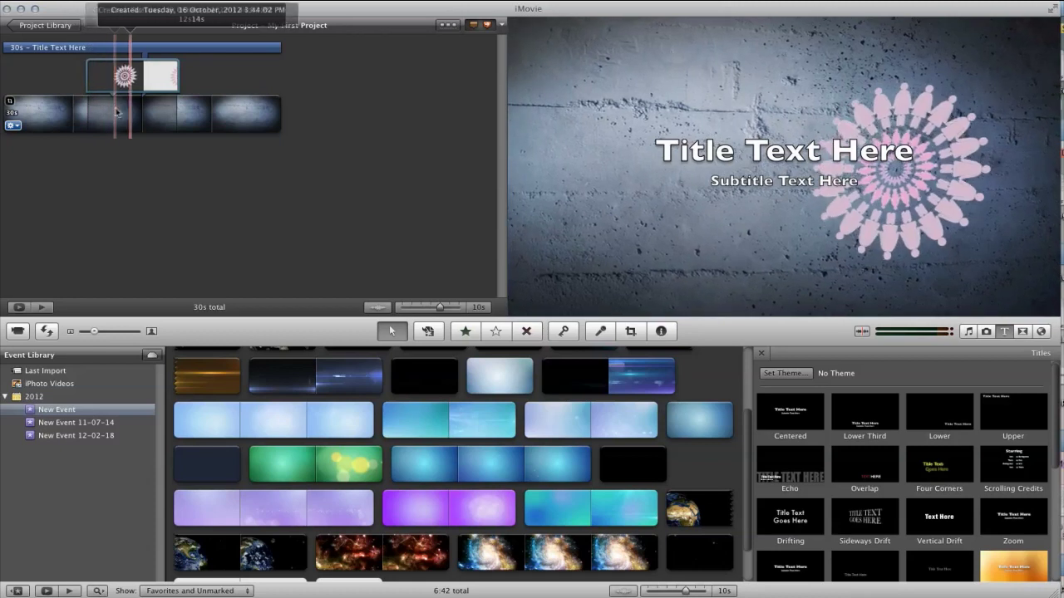
# Trim both ends of the title to 11 s so that it starts with the people-circle overlay
pyautogui.click(145, 48)
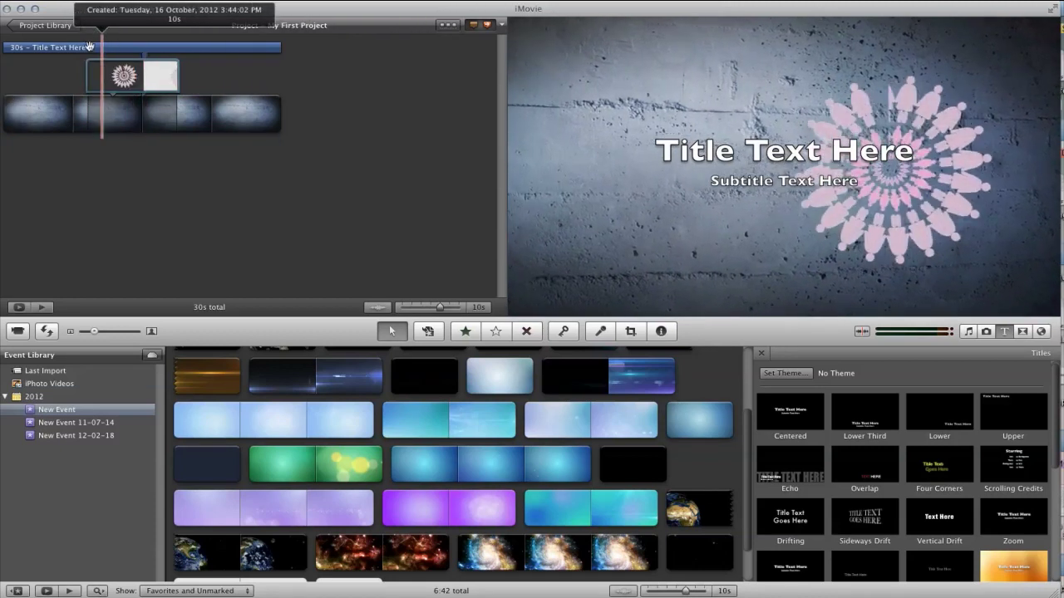
pyautogui.moveTo(286, 51); pyautogui.dragTo(195, 53)
pyautogui.moveTo(7, 52); pyautogui.dragTo(92, 56)
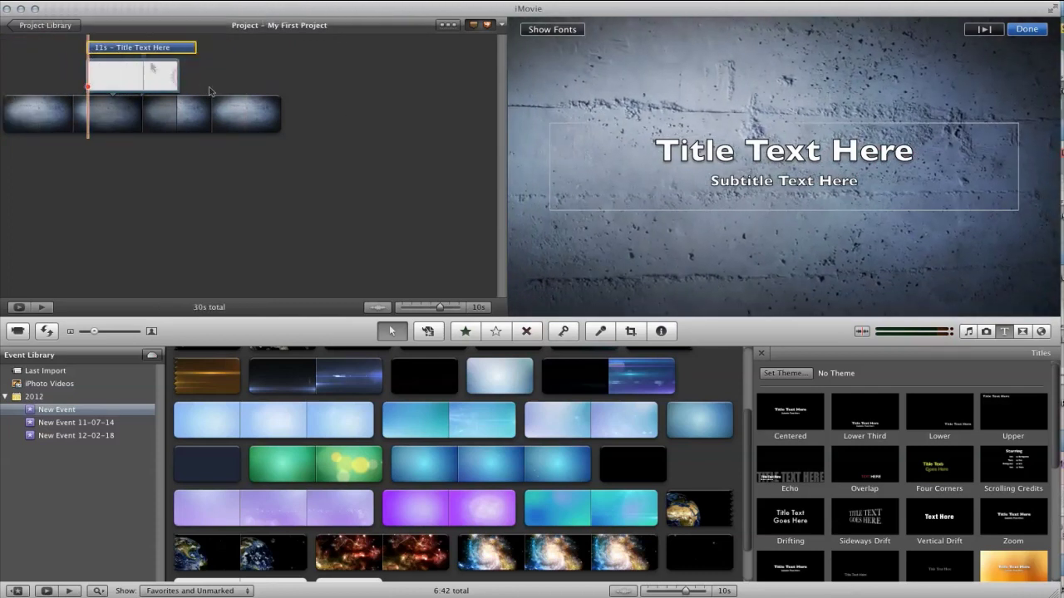
pyautogui.click(89, 153)
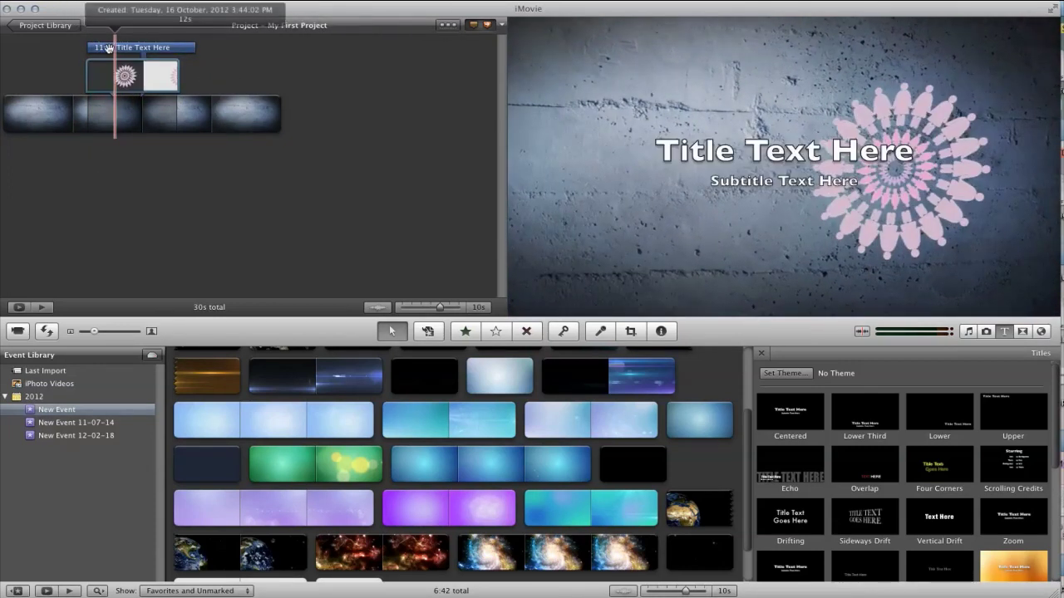
# Open the Centered title for text editing, practise selecting its title and subtitle lines, and close the titles browser
pyautogui.click(108, 48)
pyautogui.click(674, 149)
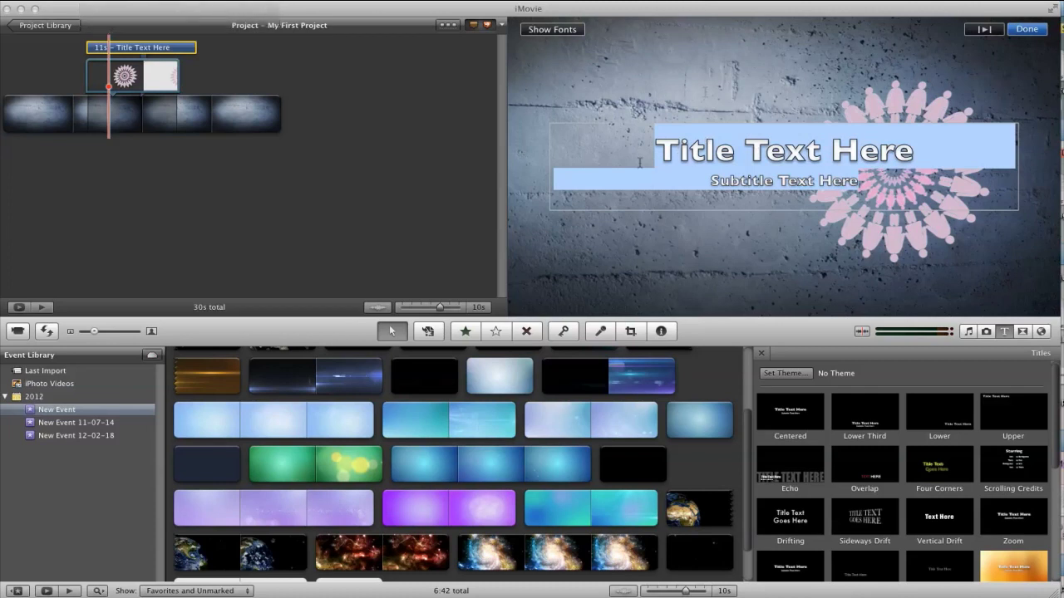
pyautogui.click(704, 153)
pyautogui.moveTo(656, 150); pyautogui.dragTo(890, 199)
pyautogui.click(618, 142)
pyautogui.moveTo(653, 142); pyautogui.dragTo(790, 182)
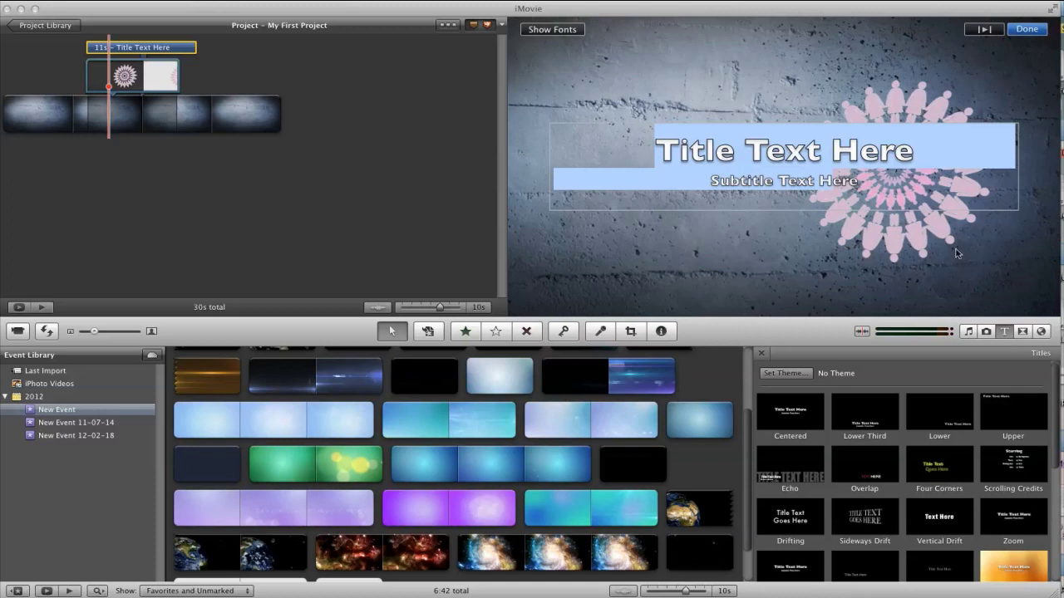
pyautogui.click(678, 151)
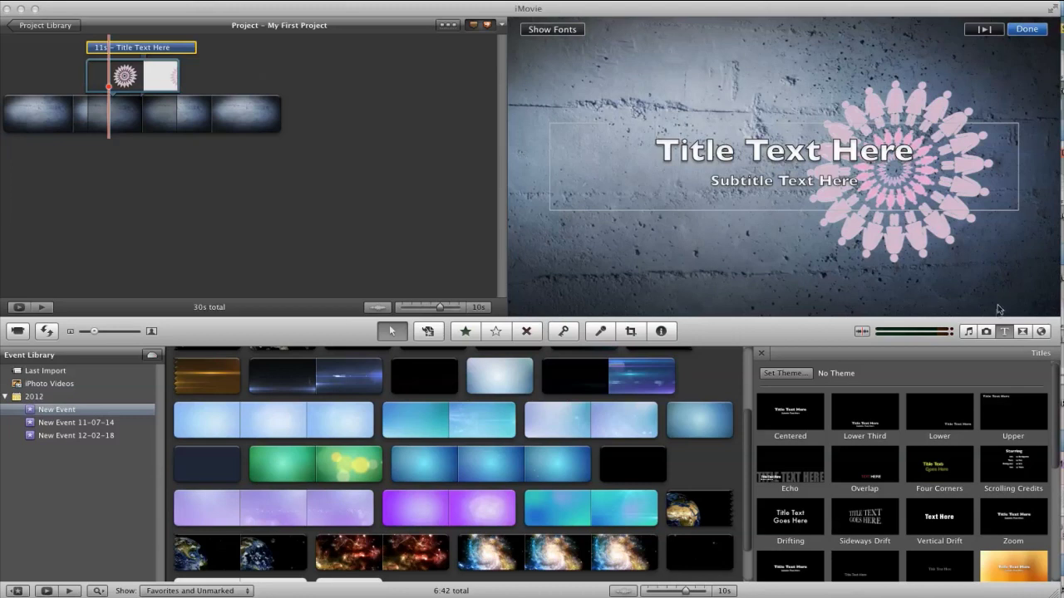
pyautogui.click(1002, 334)
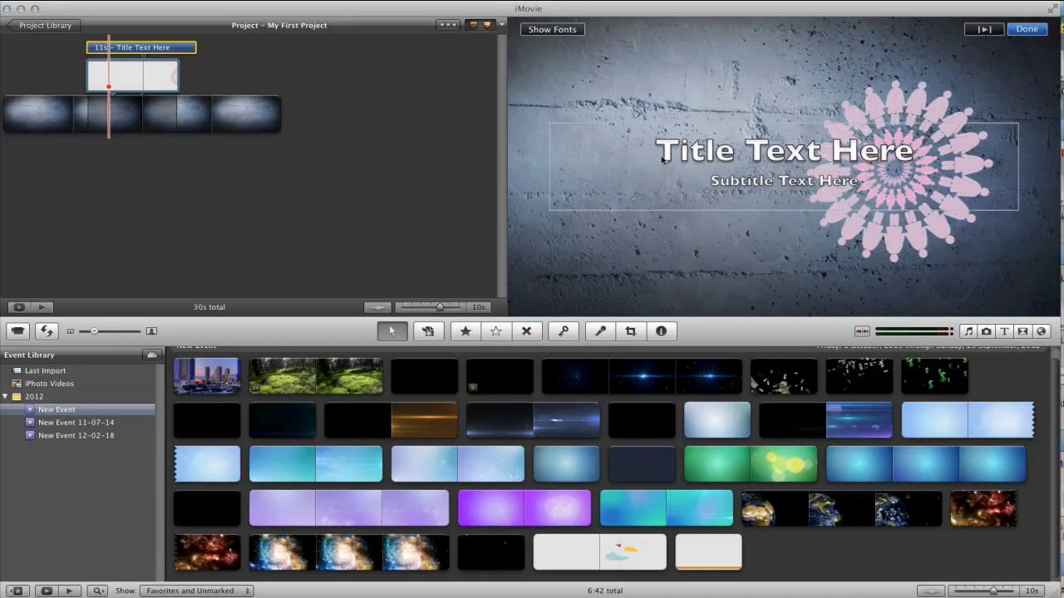
# Show the title's font settings, preview the iMovie fonts such as Coolvetica, and return to the system font panel
pyautogui.click(561, 31)
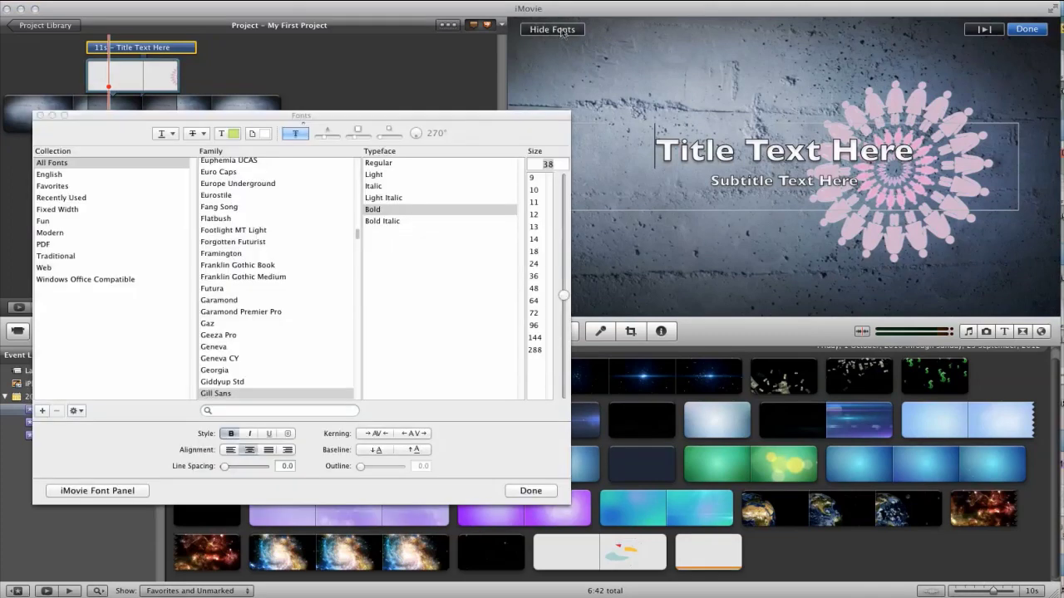
pyautogui.moveTo(461, 121); pyautogui.dragTo(457, 54)
pyautogui.click(128, 425)
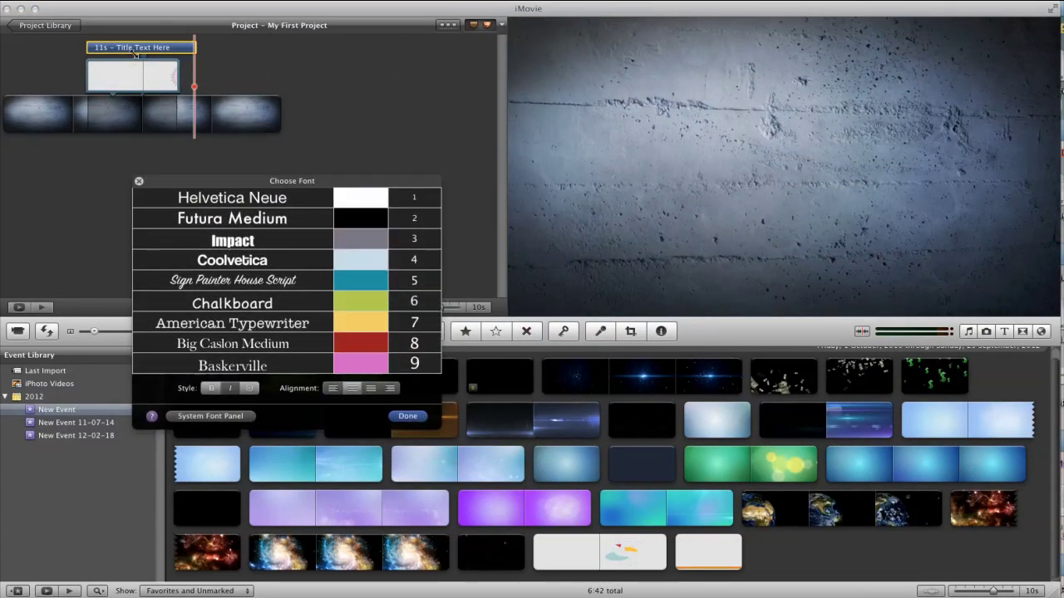
pyautogui.click(119, 89)
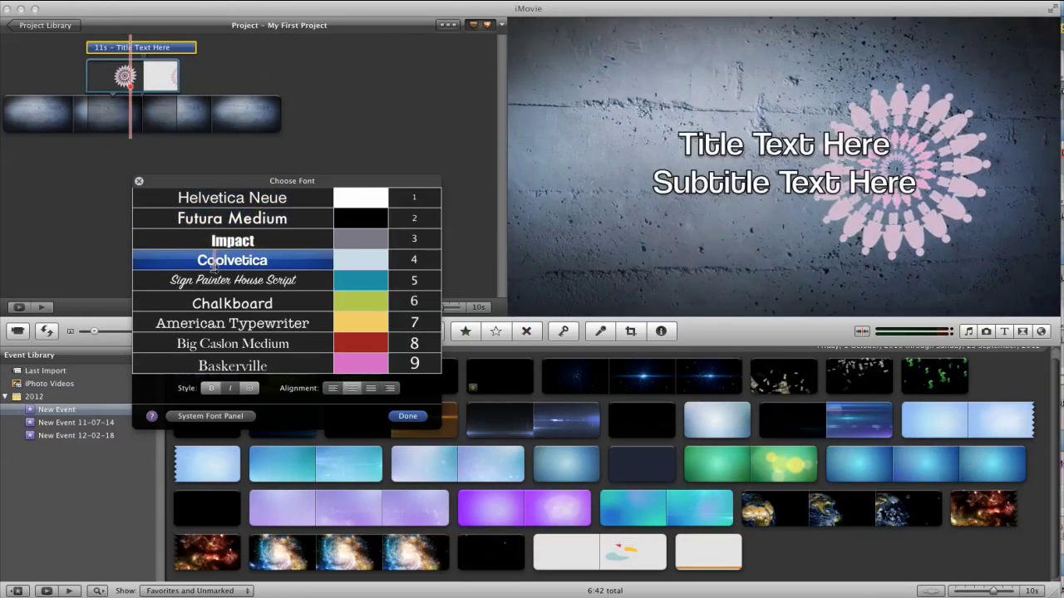
pyautogui.click(210, 416)
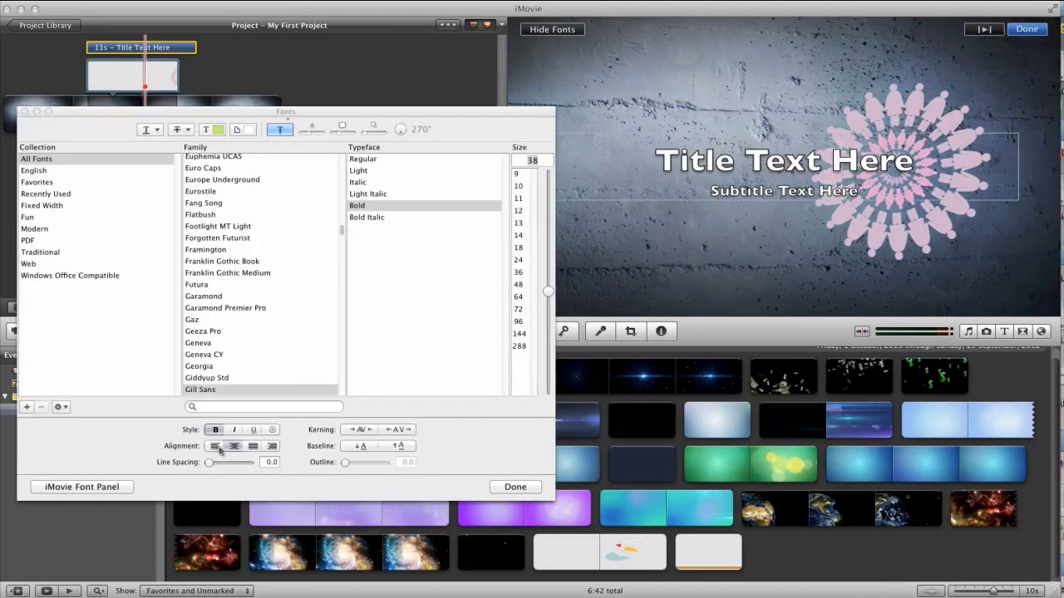
# Try font families such as Framington, Footlight MT Light, Fang Song and Europe Underground for the title text
pyautogui.moveTo(248, 112); pyautogui.dragTo(292, 89)
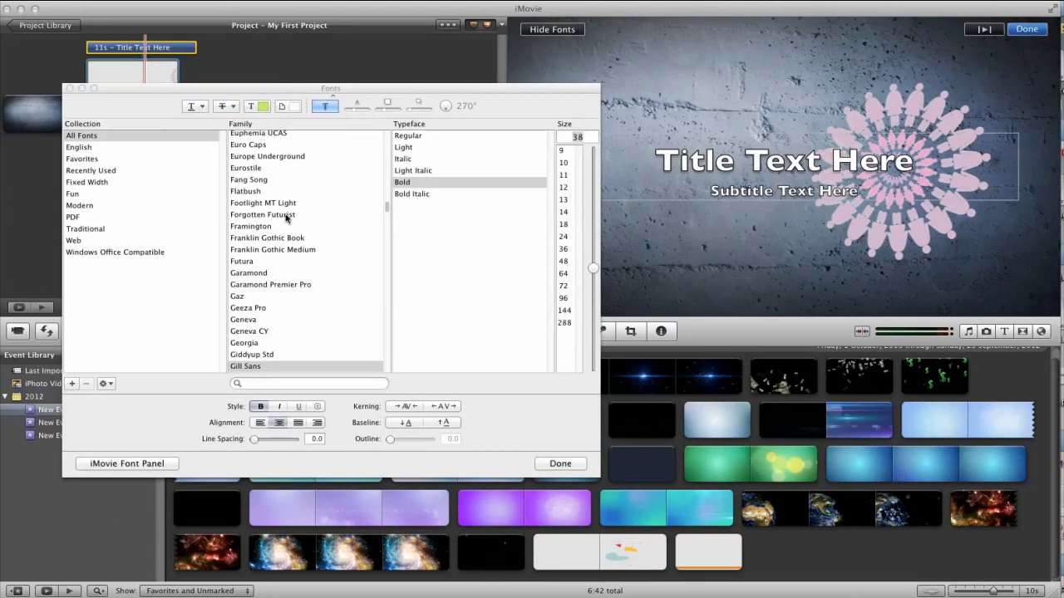
pyautogui.click(248, 277)
pyautogui.click(280, 238)
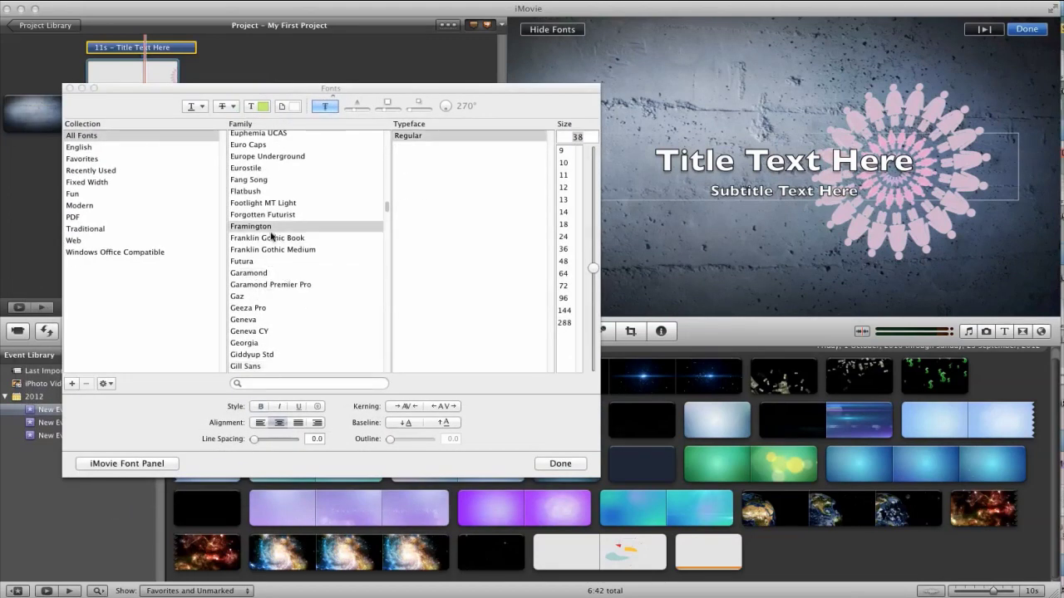
pyautogui.click(273, 204)
pyautogui.click(262, 181)
pyautogui.click(277, 156)
pyautogui.moveTo(386, 205)
pyautogui.mouseDown()
pyautogui.moveTo(381, 141)
pyautogui.moveTo(386, 200)
pyautogui.mouseUp()
pyautogui.scroll(-5, 327, 245)
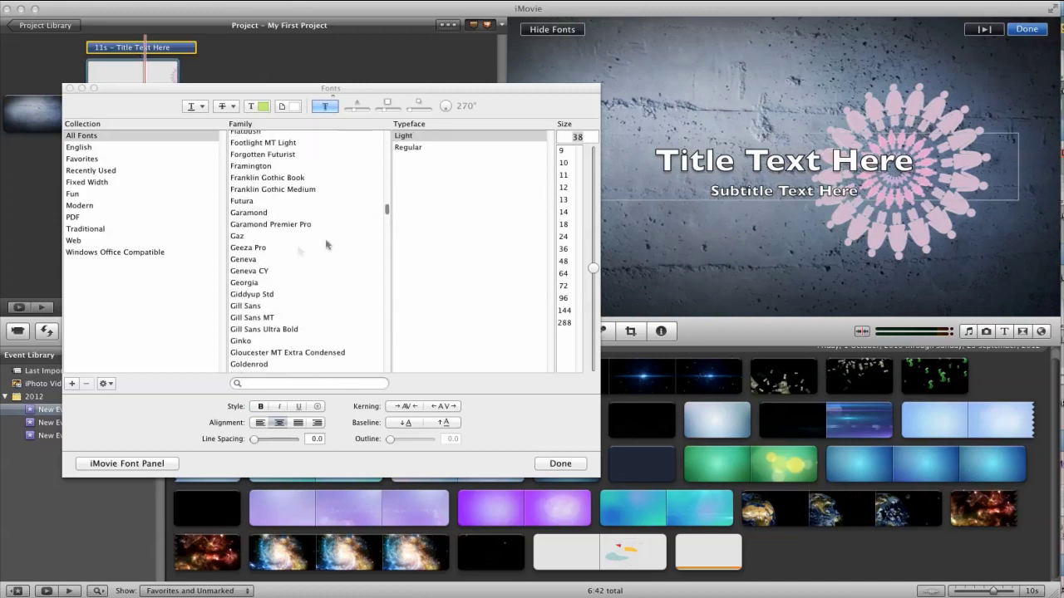
# Try the Geneva CY and Garamond font families for the title, switch back to the iMovie font panel and close it
pyautogui.click(245, 260)
pyautogui.click(250, 272)
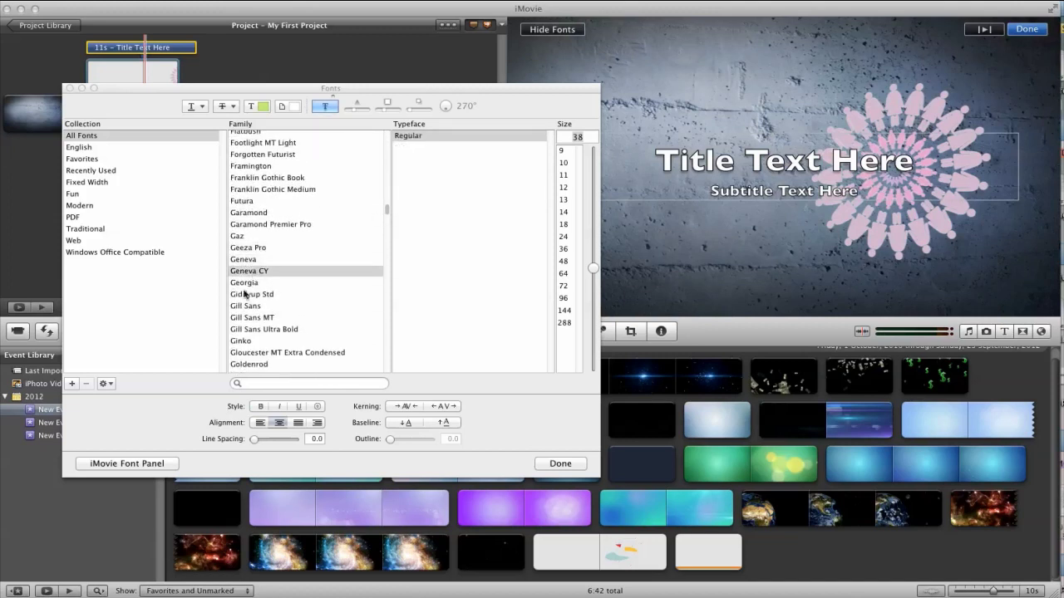
pyautogui.moveTo(371, 101); pyautogui.dragTo(354, 111)
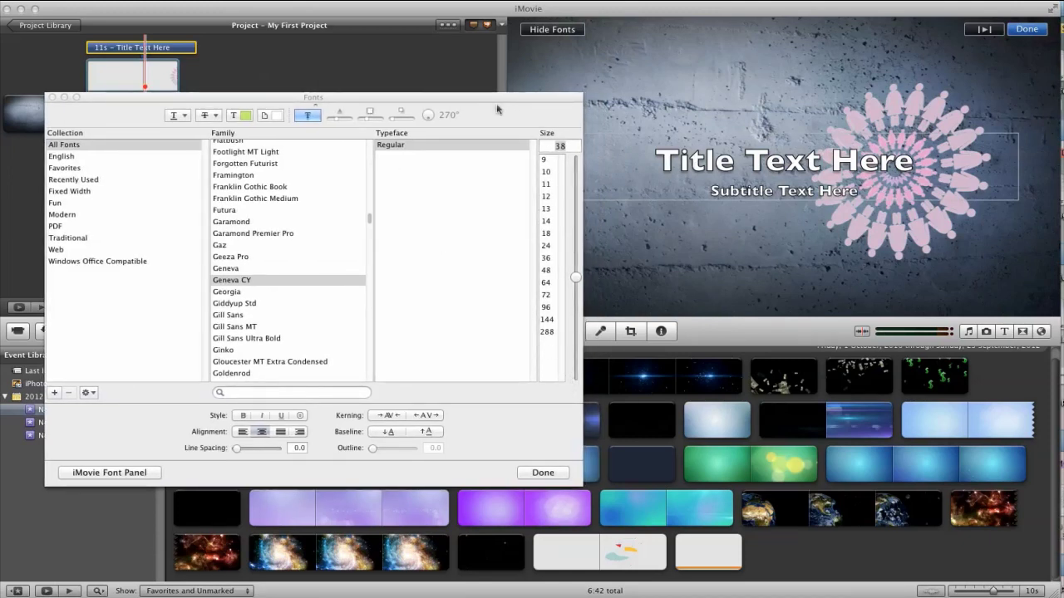
pyautogui.moveTo(478, 101); pyautogui.dragTo(486, 89)
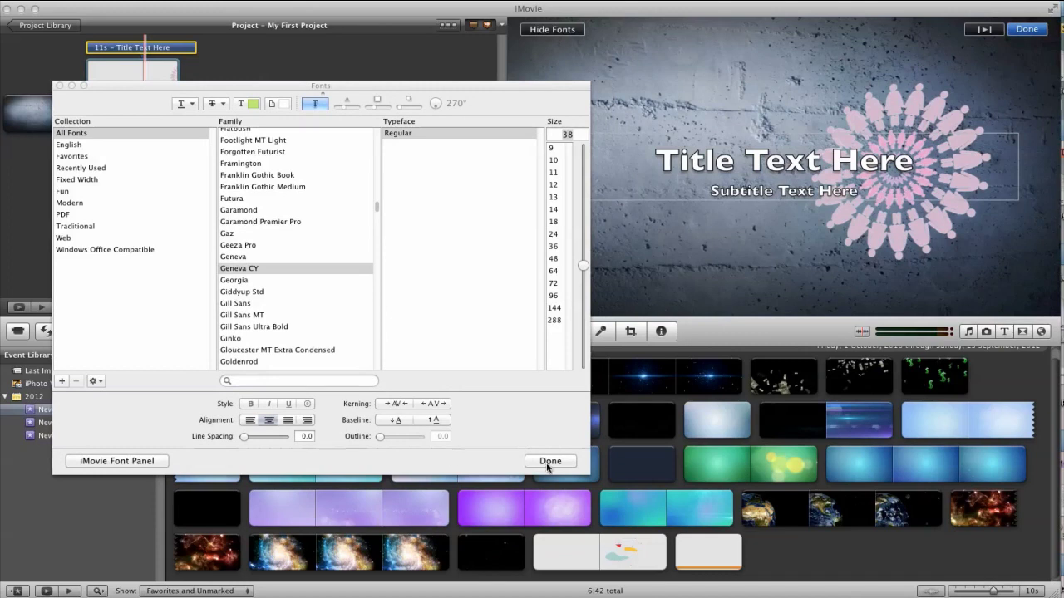
pyautogui.click(297, 218)
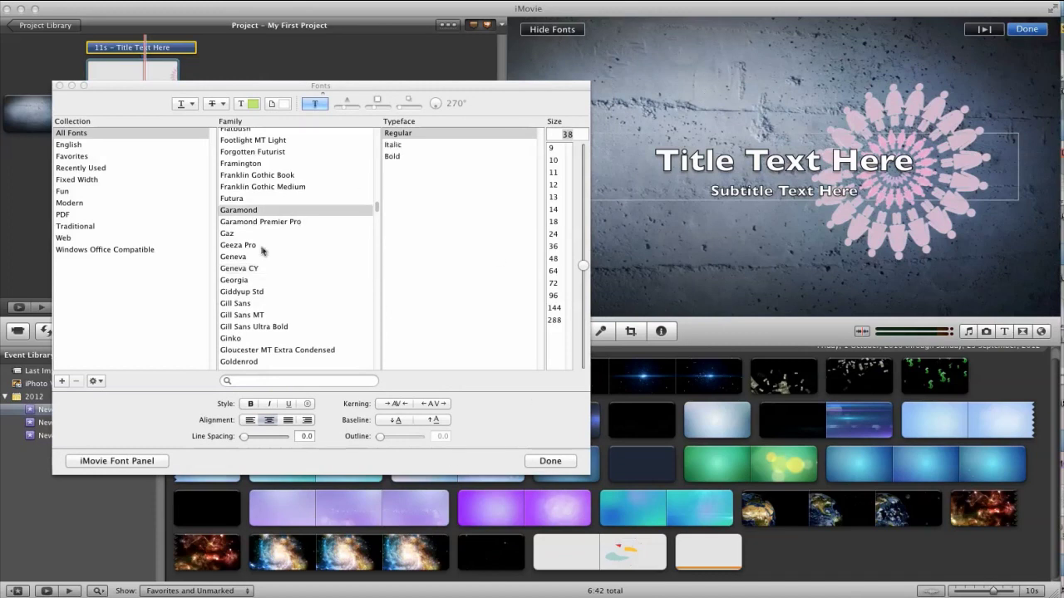
pyautogui.click(265, 250)
pyautogui.click(133, 462)
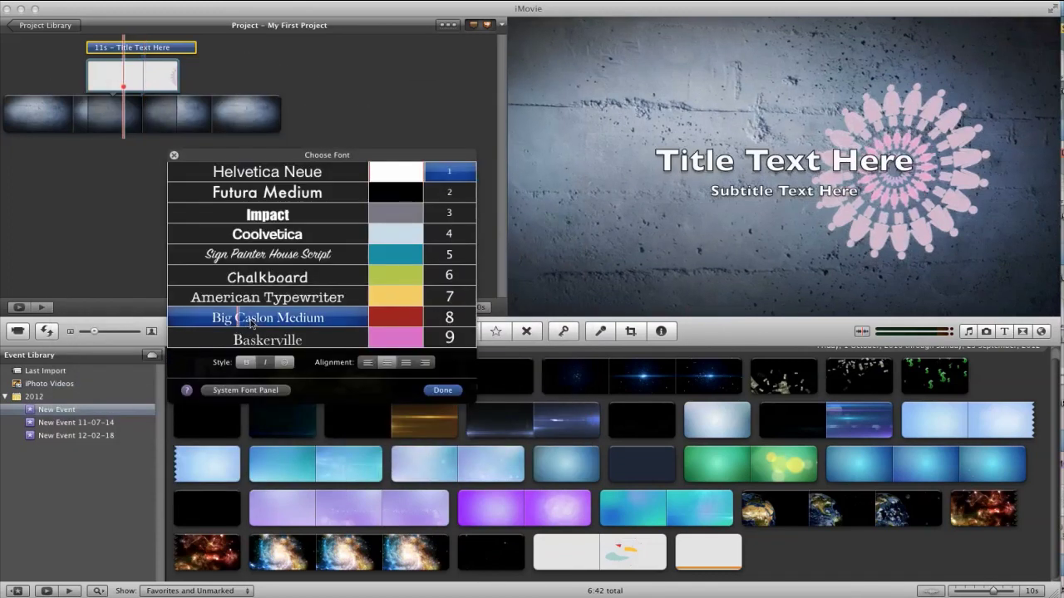
pyautogui.click(443, 389)
# Select the whole title line and show its font settings in the system font panel
pyautogui.click(726, 157)
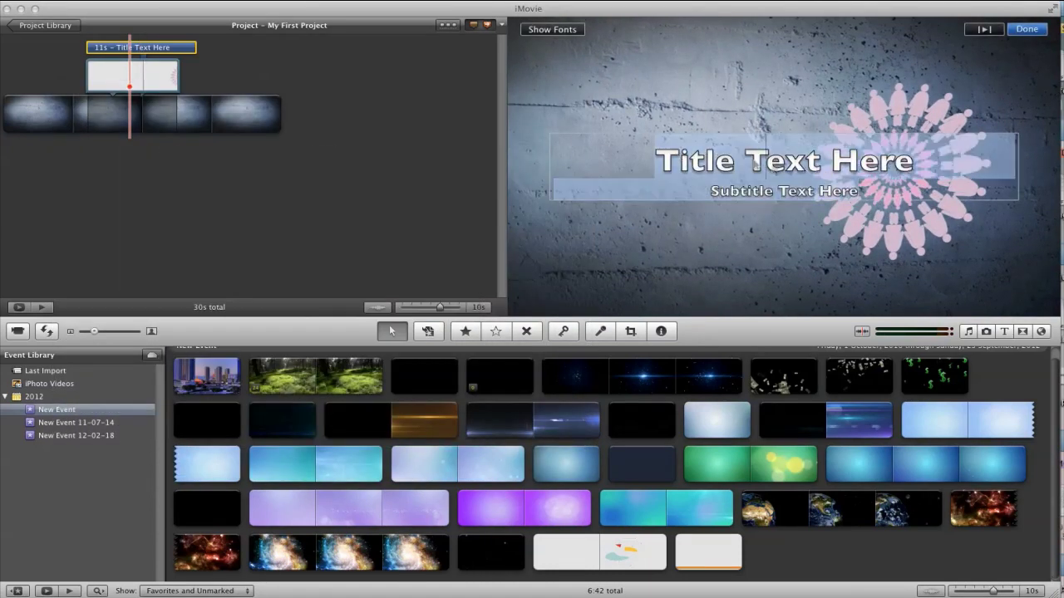
pyautogui.moveTo(657, 158); pyautogui.dragTo(914, 158)
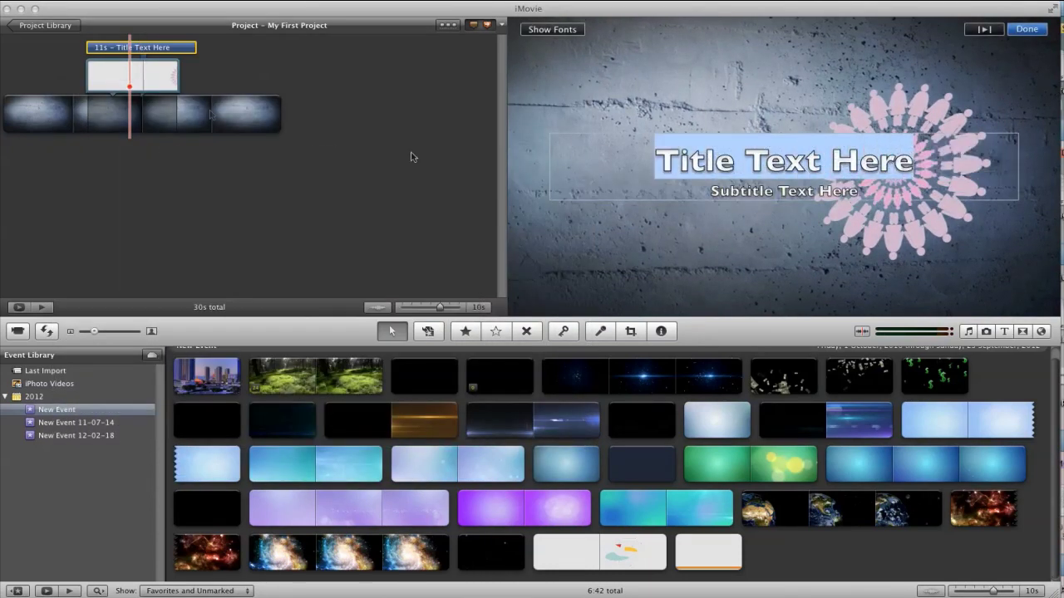
pyautogui.click(533, 31)
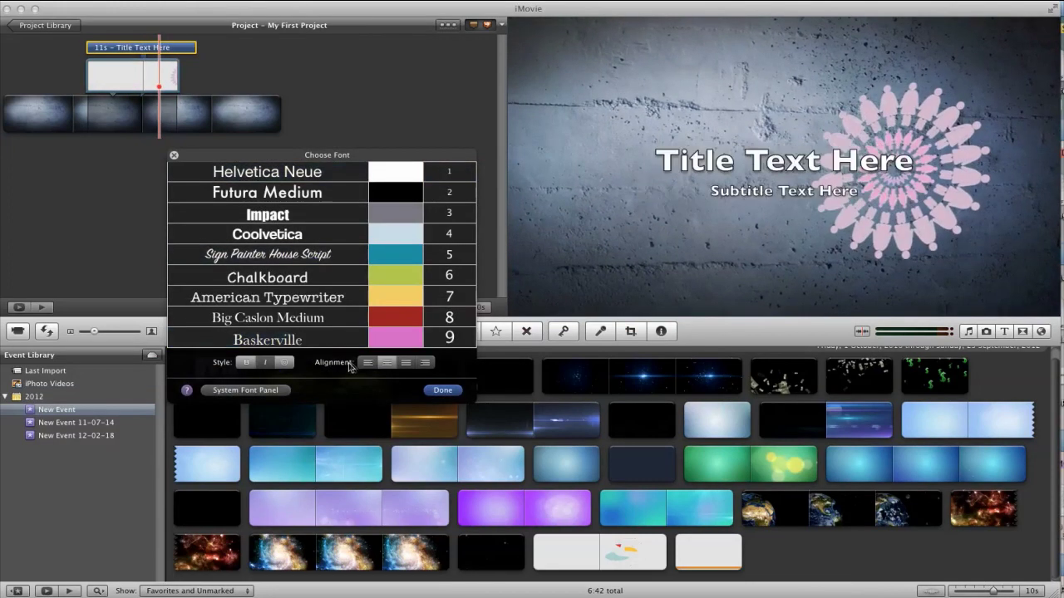
pyautogui.click(246, 390)
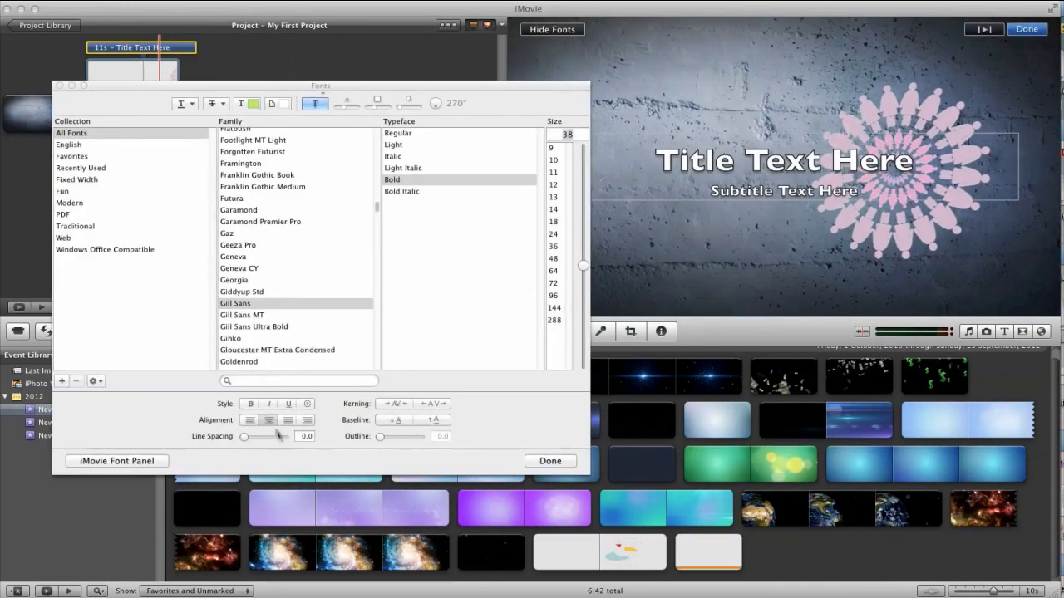
# Try the Futura and Franklin Gothic Medium families for the title and close the font panel
pyautogui.click(246, 200)
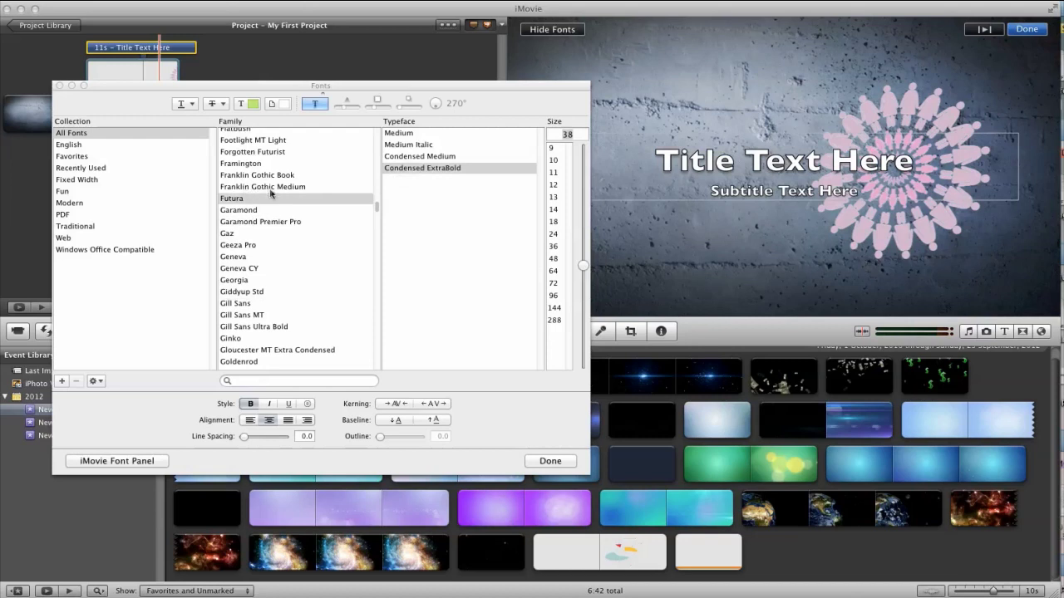
pyautogui.click(283, 187)
pyautogui.click(550, 461)
# Reselect the title line, try font families such as Geneva, Geeza Pro, Gaz and Garamond, and set it to Futura
pyautogui.click(839, 158)
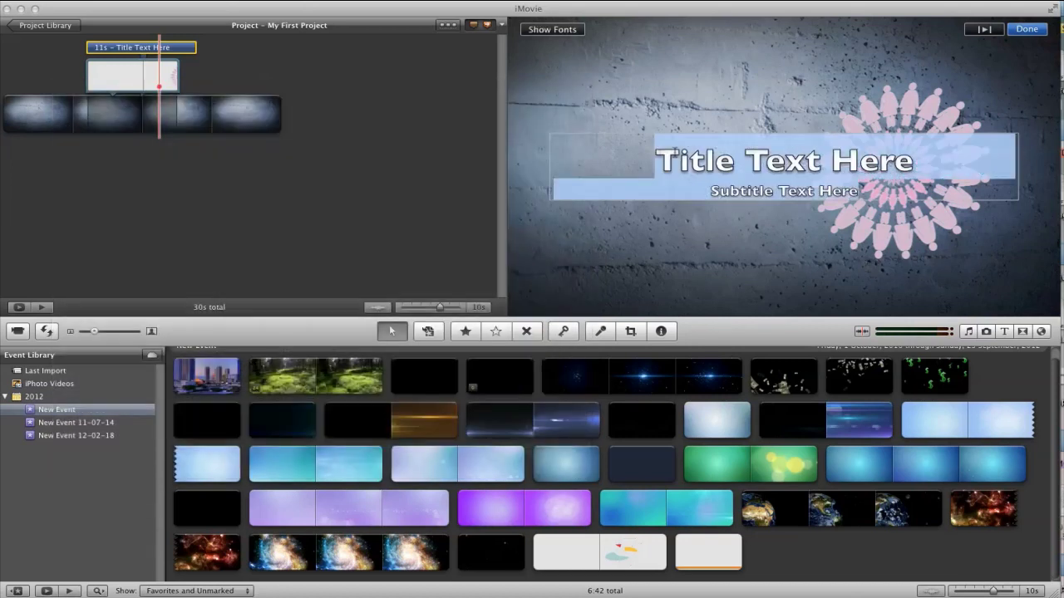
pyautogui.moveTo(657, 160); pyautogui.dragTo(908, 159)
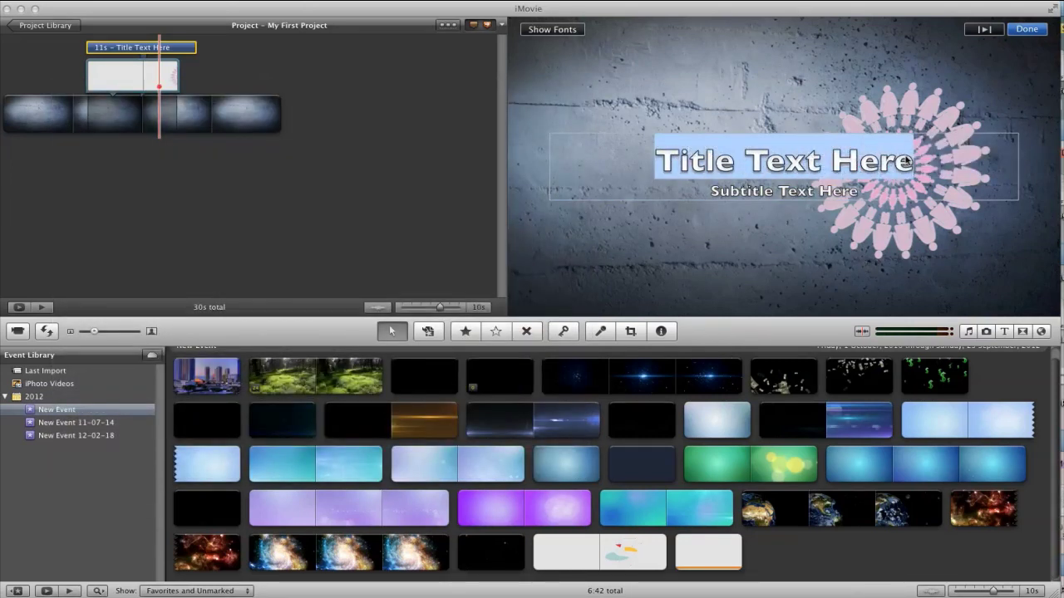
pyautogui.click(564, 33)
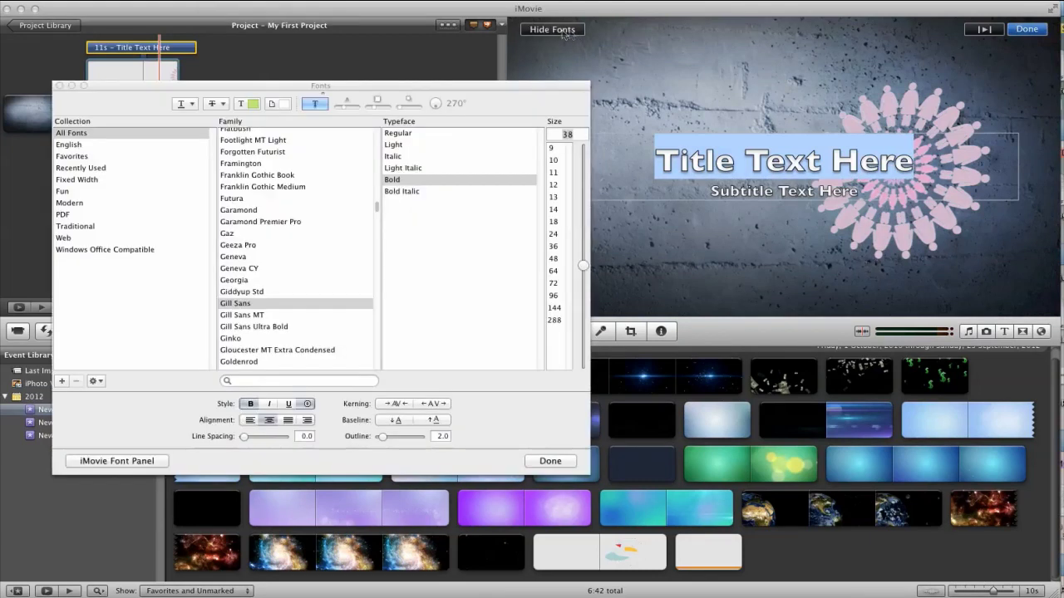
pyautogui.click(234, 257)
pyautogui.click(242, 246)
pyautogui.click(238, 233)
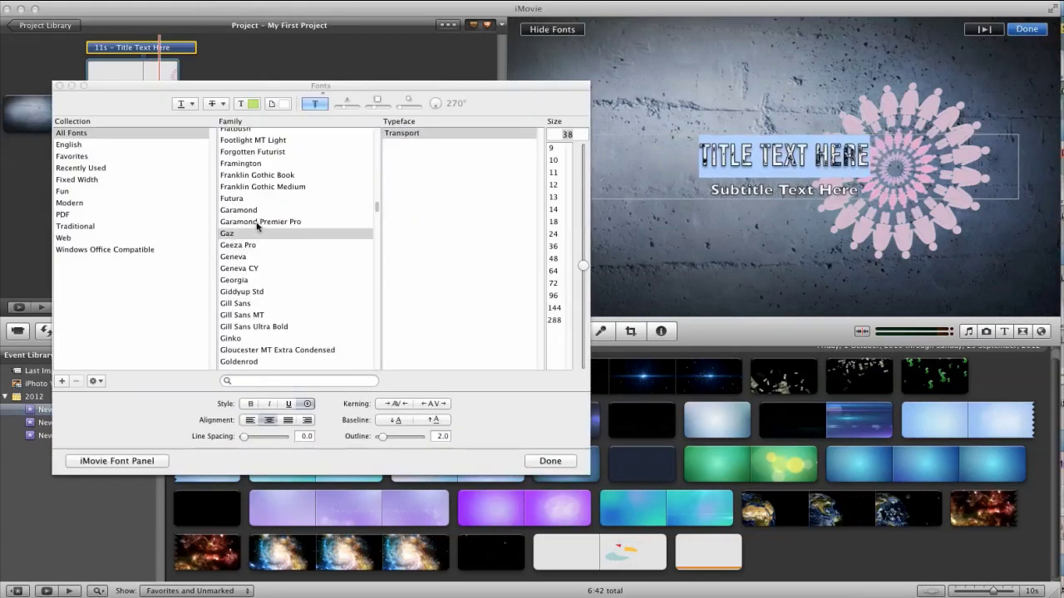
pyautogui.click(254, 223)
pyautogui.click(262, 211)
pyautogui.click(240, 200)
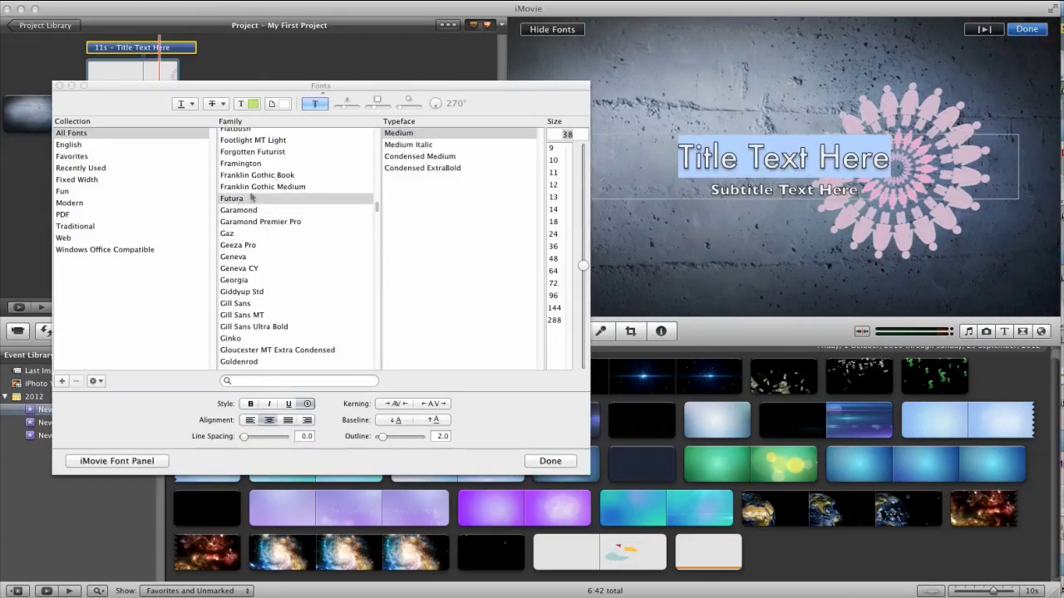
# Try different alignments for the title line beside the moved font window, and finish with left alignment
pyautogui.click(251, 421)
pyautogui.moveTo(452, 80); pyautogui.dragTo(374, 97)
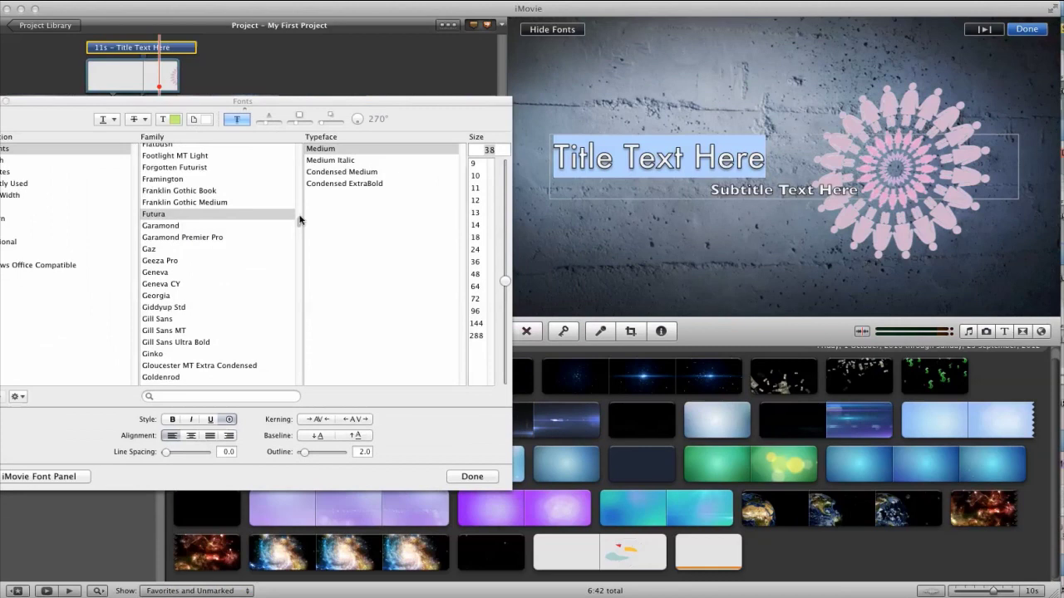
pyautogui.click(192, 437)
pyautogui.click(212, 437)
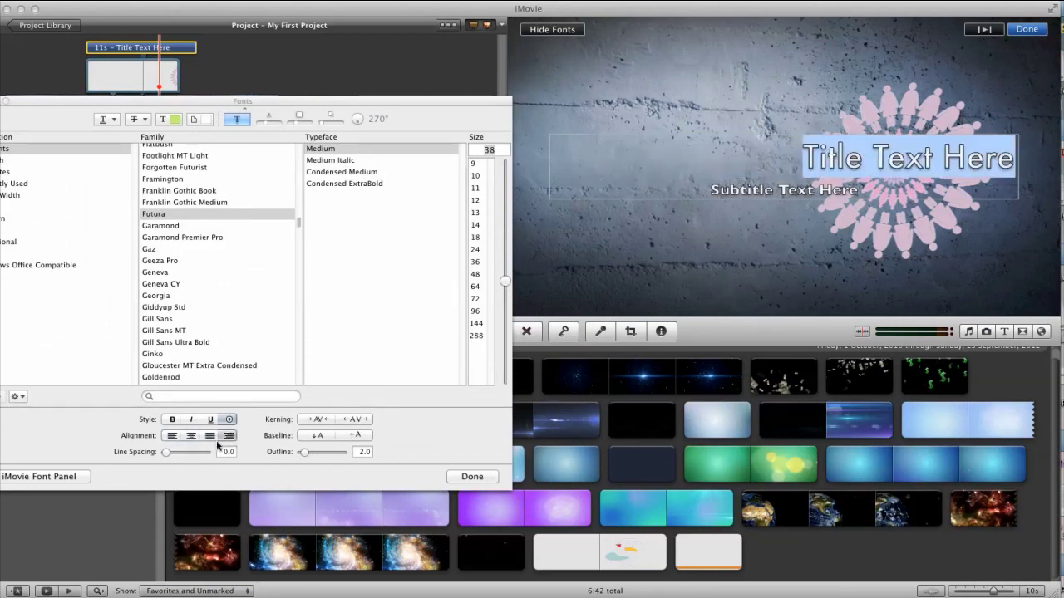
pyautogui.click(172, 437)
# Try bold and italic on the title, and give it the underlined Condensed Medium typeface
pyautogui.click(173, 420)
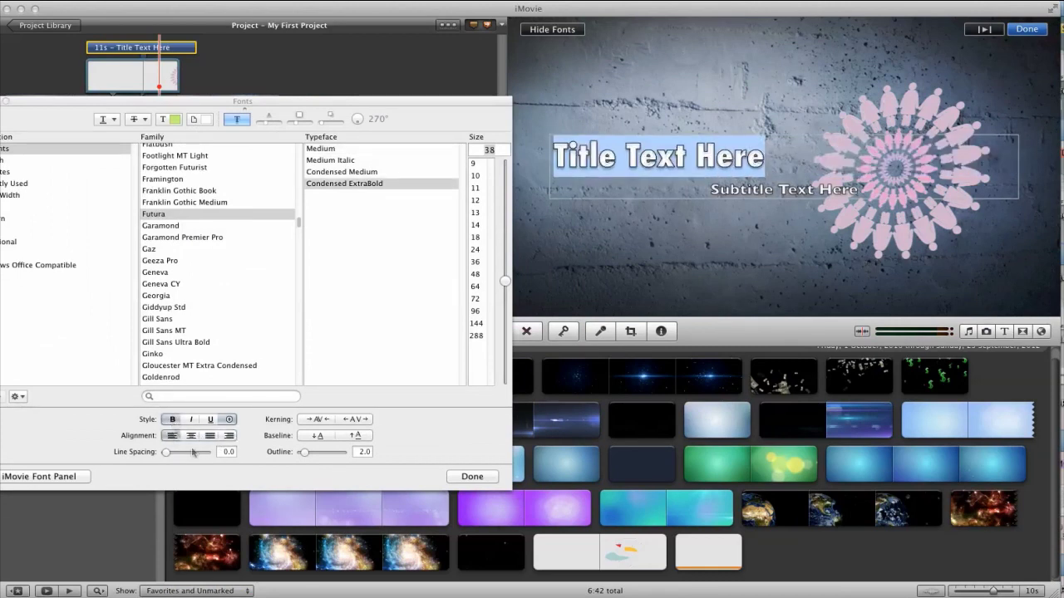
pyautogui.click(173, 420)
pyautogui.click(191, 420)
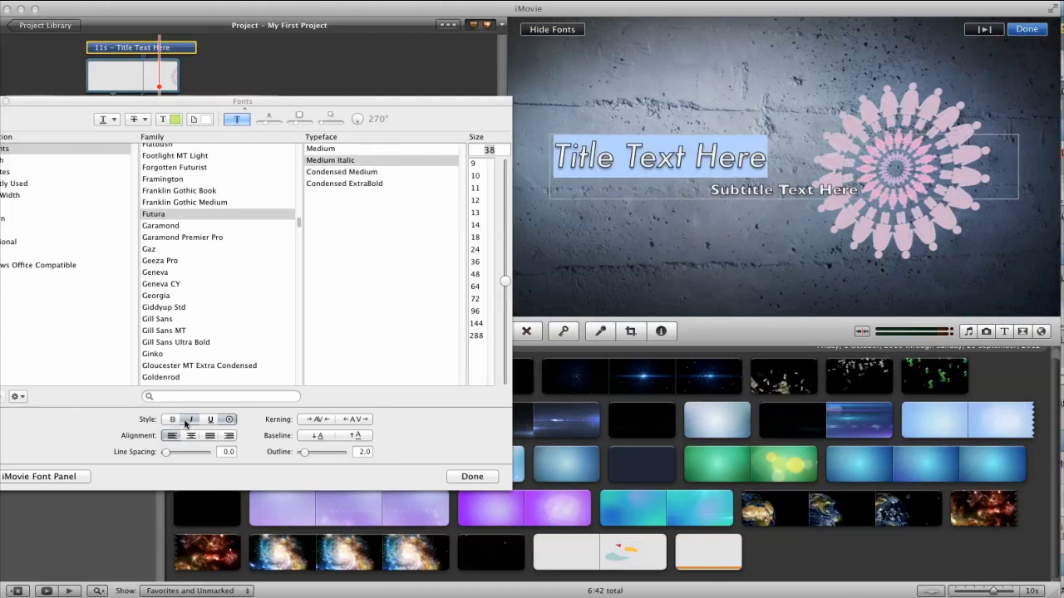
pyautogui.click(191, 419)
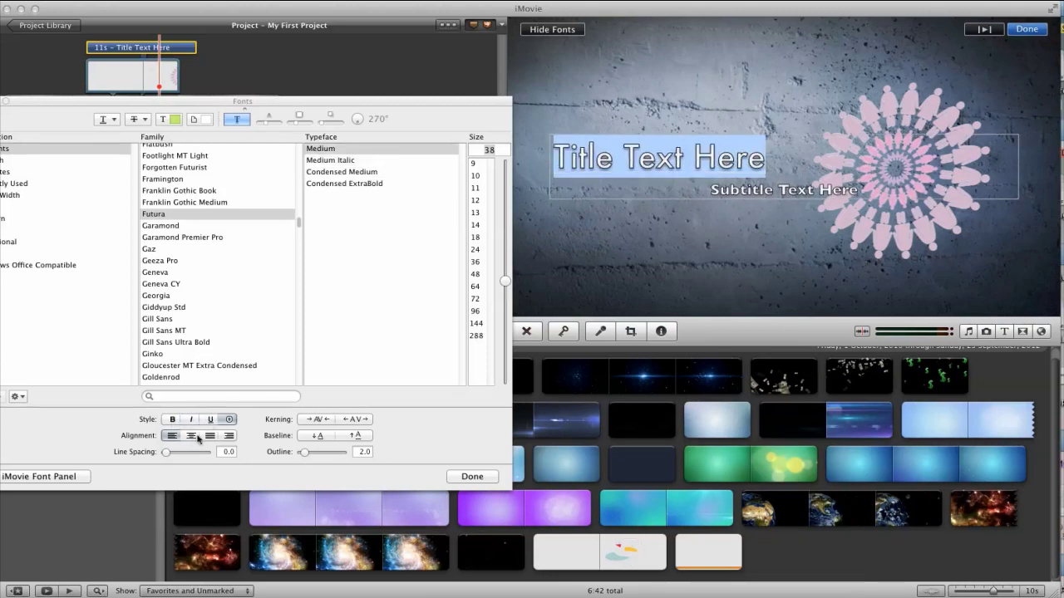
pyautogui.click(173, 420)
pyautogui.click(173, 419)
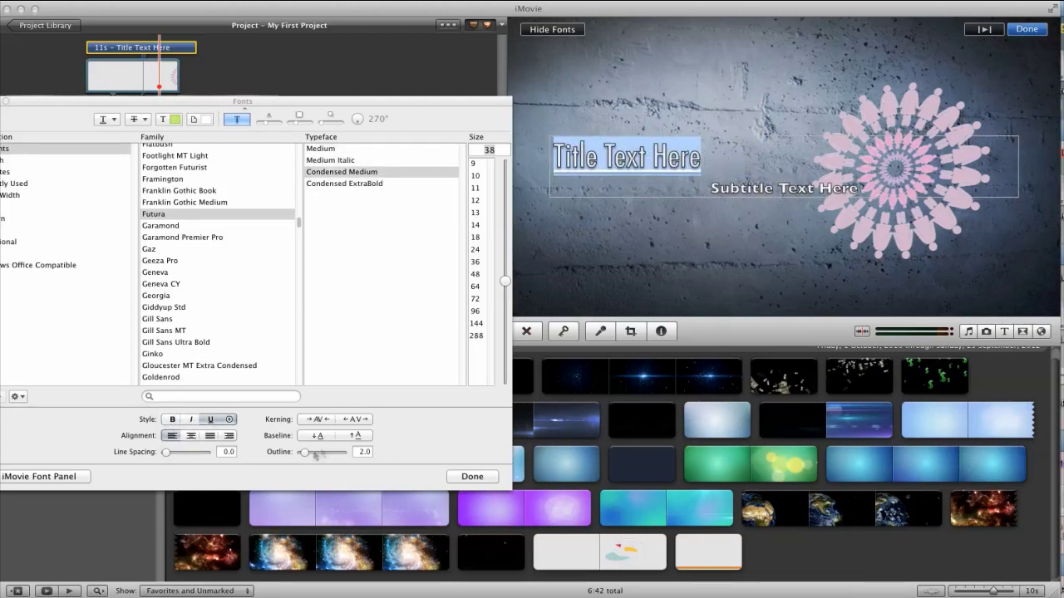
# Lower the title's outline width to 1.0, and turn off its underline and outline styles
pyautogui.moveTo(315, 454); pyautogui.dragTo(259, 457)
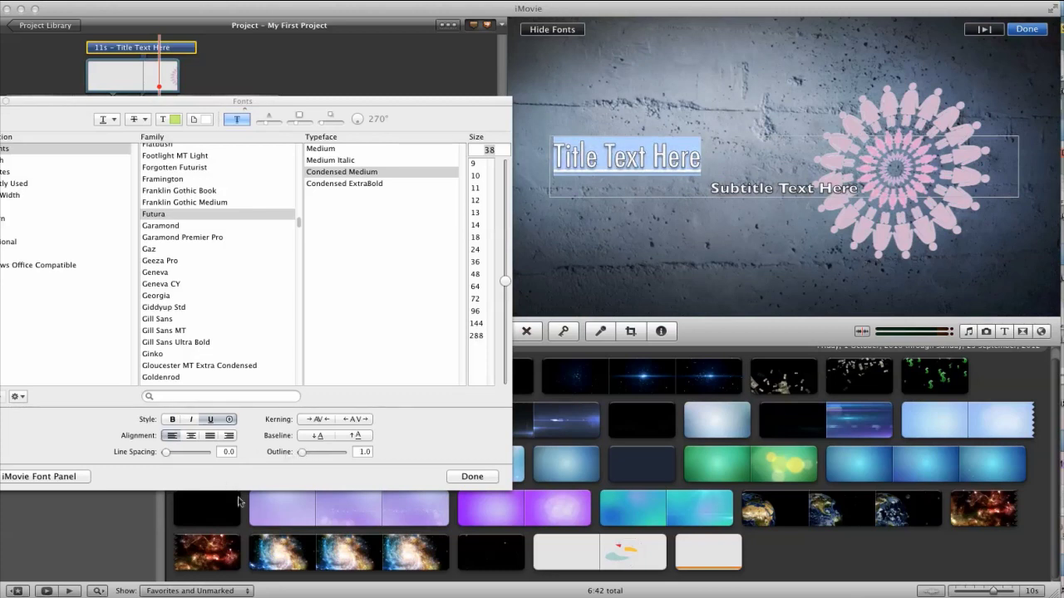
pyautogui.moveTo(166, 455)
pyautogui.mouseDown()
pyautogui.moveTo(183, 455)
pyautogui.moveTo(167, 453)
pyautogui.mouseUp()
pyautogui.moveTo(295, 100)
pyautogui.mouseDown()
pyautogui.moveTo(361, 105)
pyautogui.moveTo(303, 102)
pyautogui.moveTo(310, 95)
pyautogui.mouseUp()
pyautogui.click(225, 414)
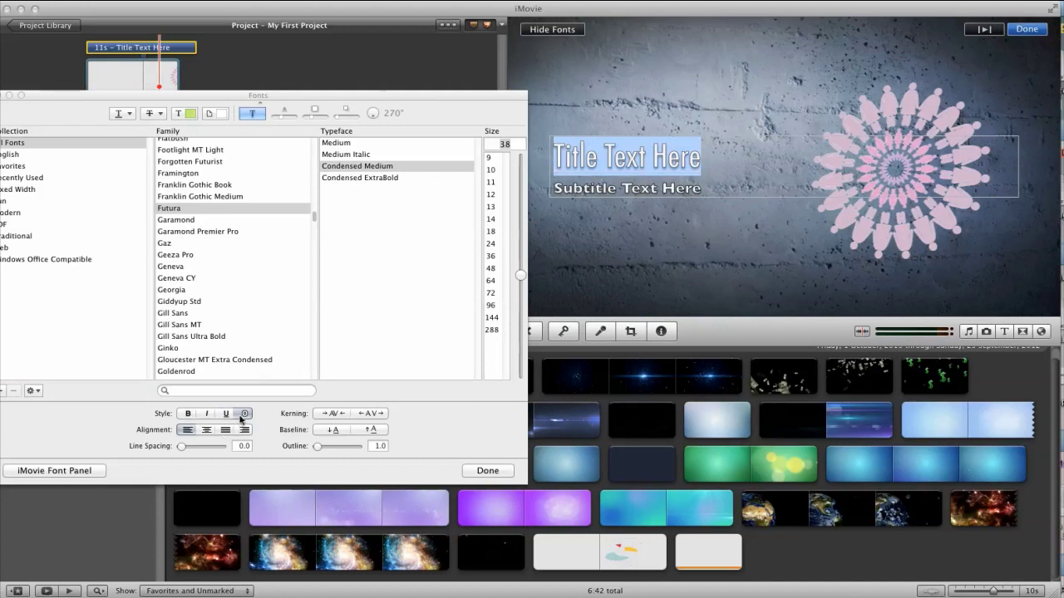
pyautogui.click(246, 414)
pyautogui.click(246, 415)
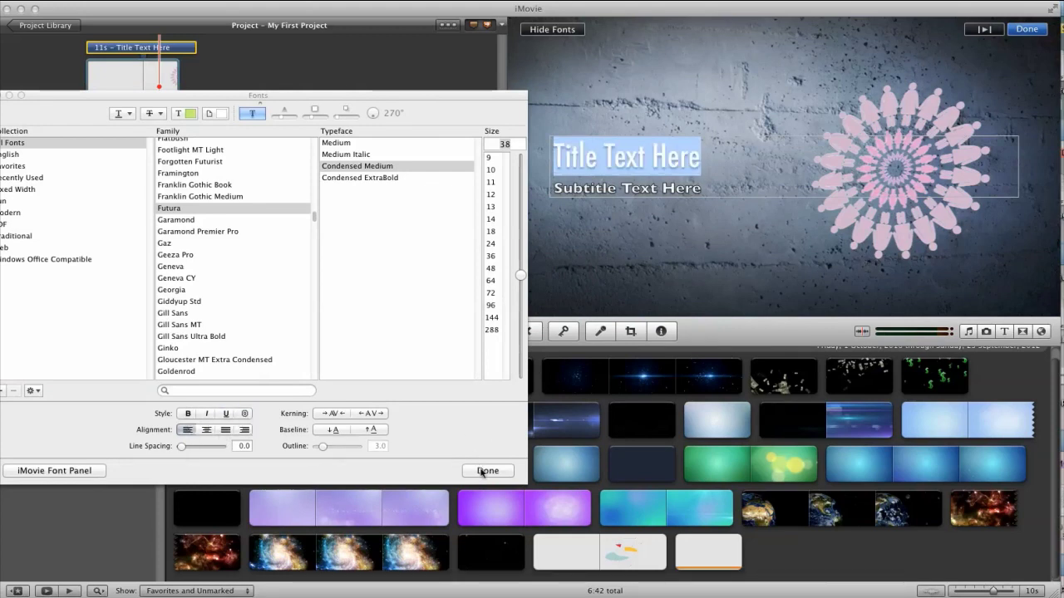
# Open the color picker for the title text and try a light red from the color wheel
pyautogui.moveTo(181, 99); pyautogui.dragTo(244, 134)
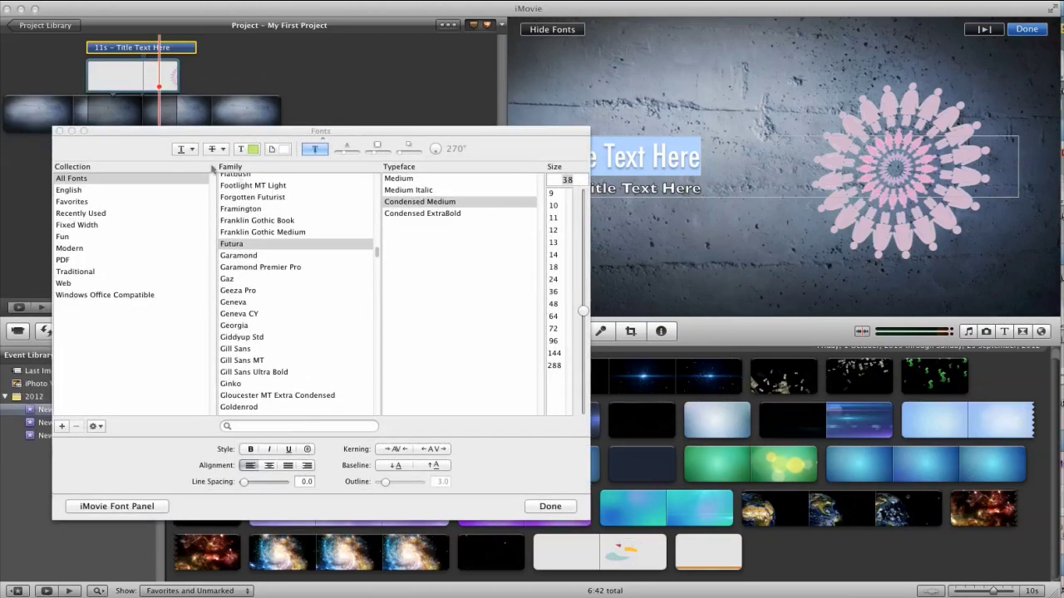
pyautogui.click(253, 150)
pyautogui.moveTo(292, 350); pyautogui.dragTo(315, 348)
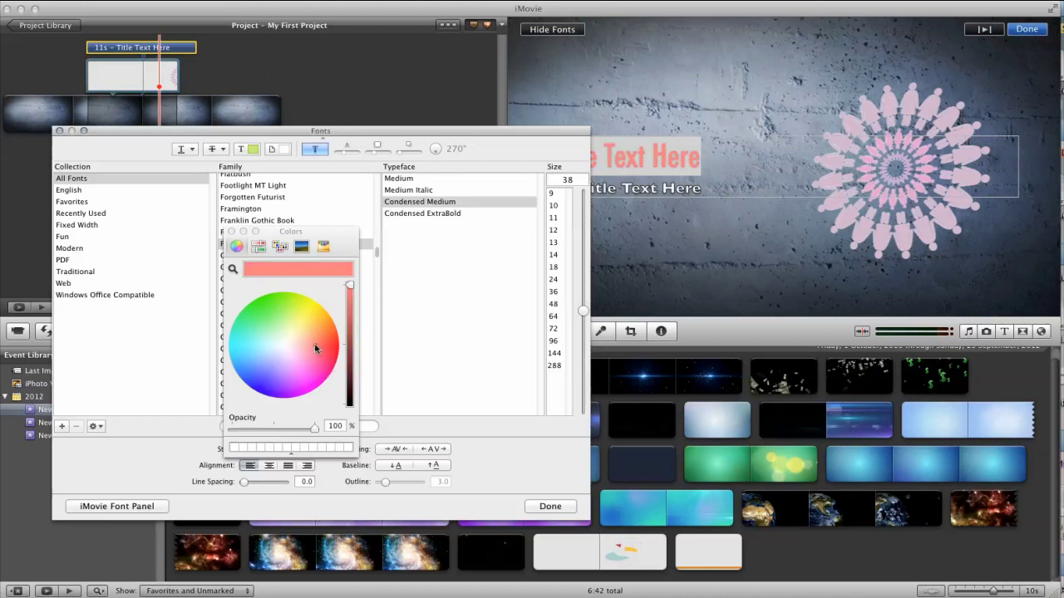
# Sample the wall's grey and the paper-figure ring's pale pink for the title, keep the pink, and close the font panel
pyautogui.click(234, 268)
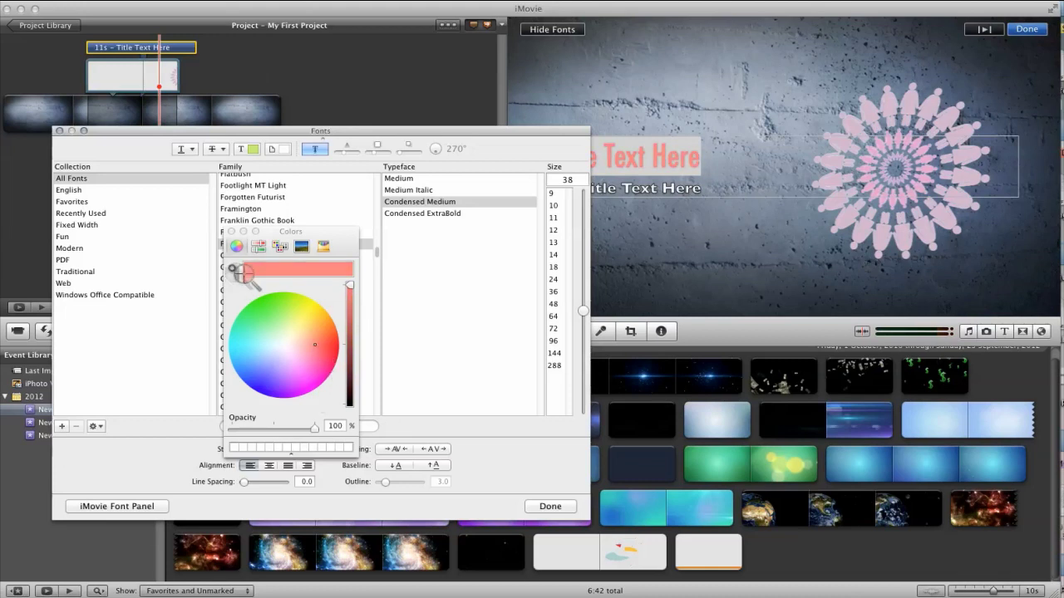
pyautogui.click(832, 163)
pyautogui.click(235, 268)
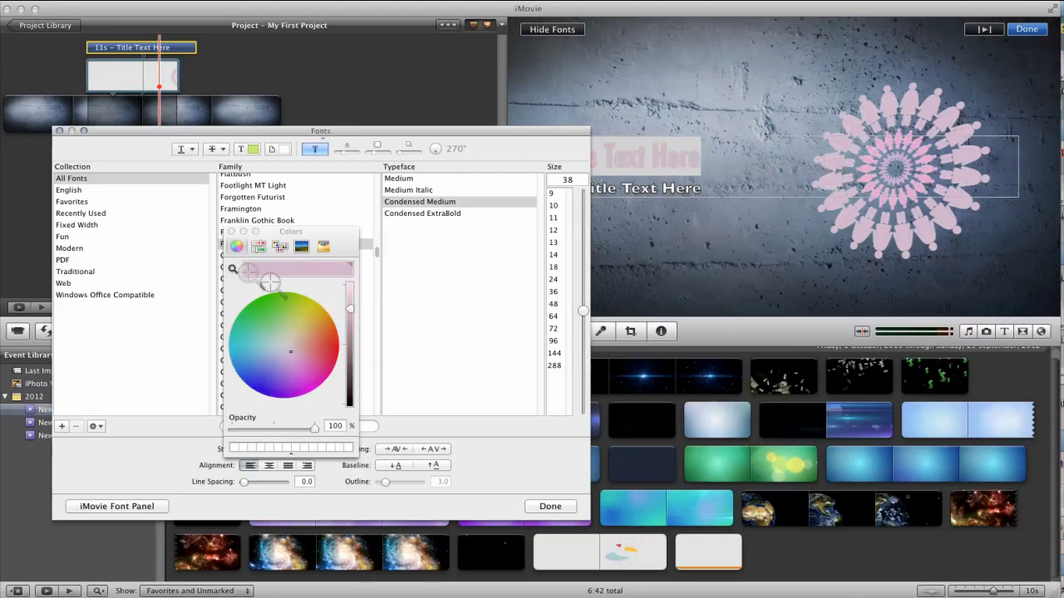
pyautogui.click(676, 83)
pyautogui.click(233, 269)
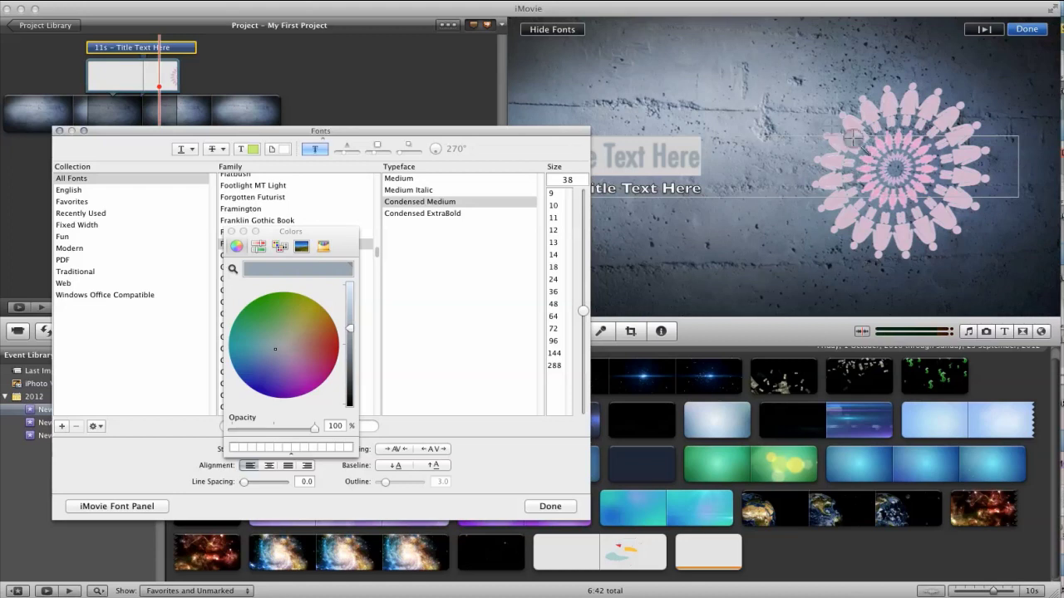
pyautogui.click(834, 162)
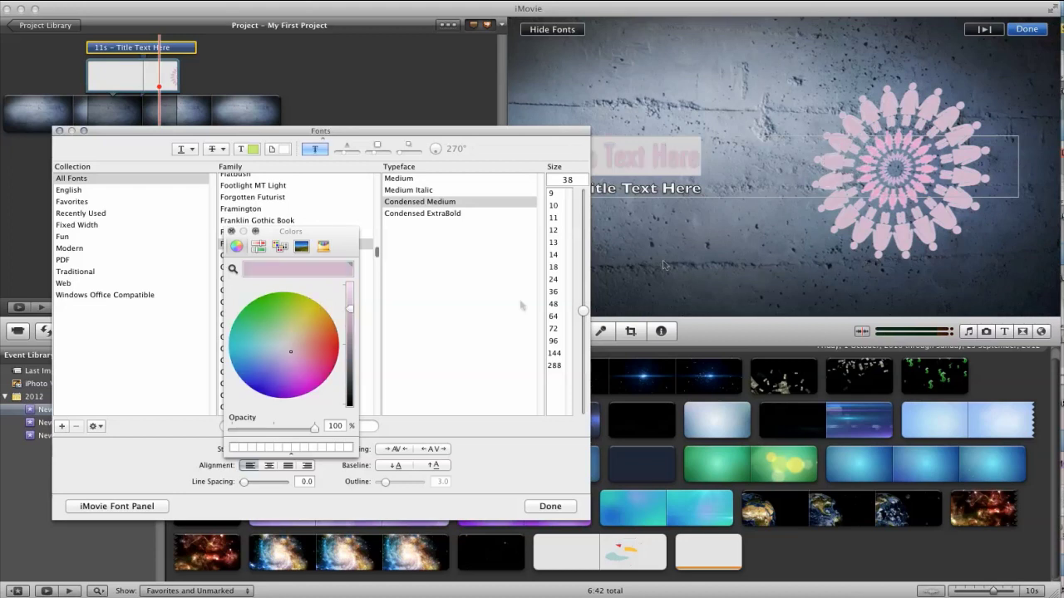
pyautogui.click(544, 506)
pyautogui.moveTo(328, 237); pyautogui.dragTo(285, 236)
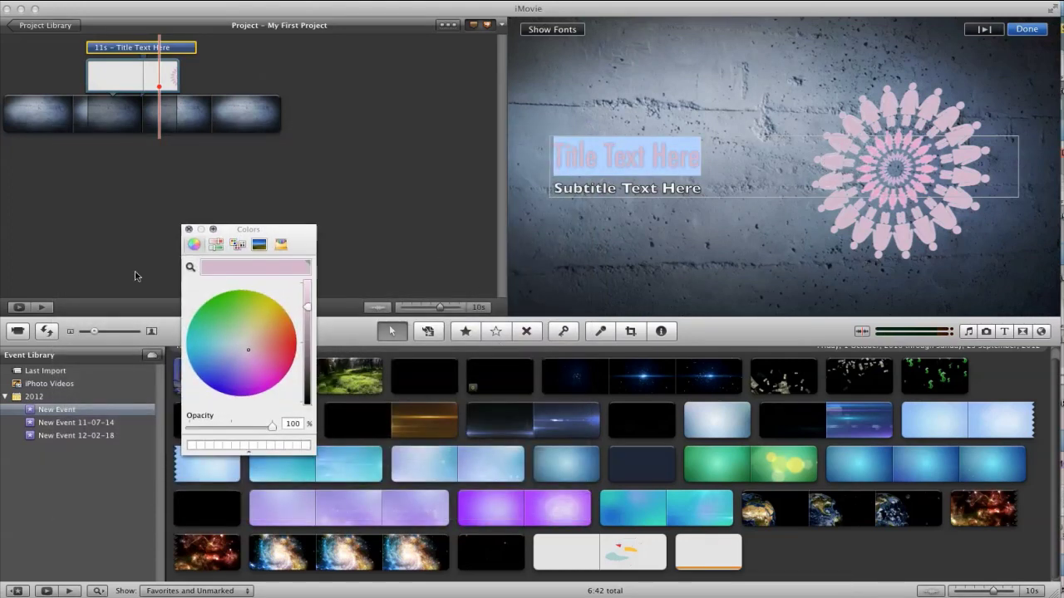
pyautogui.click(598, 158)
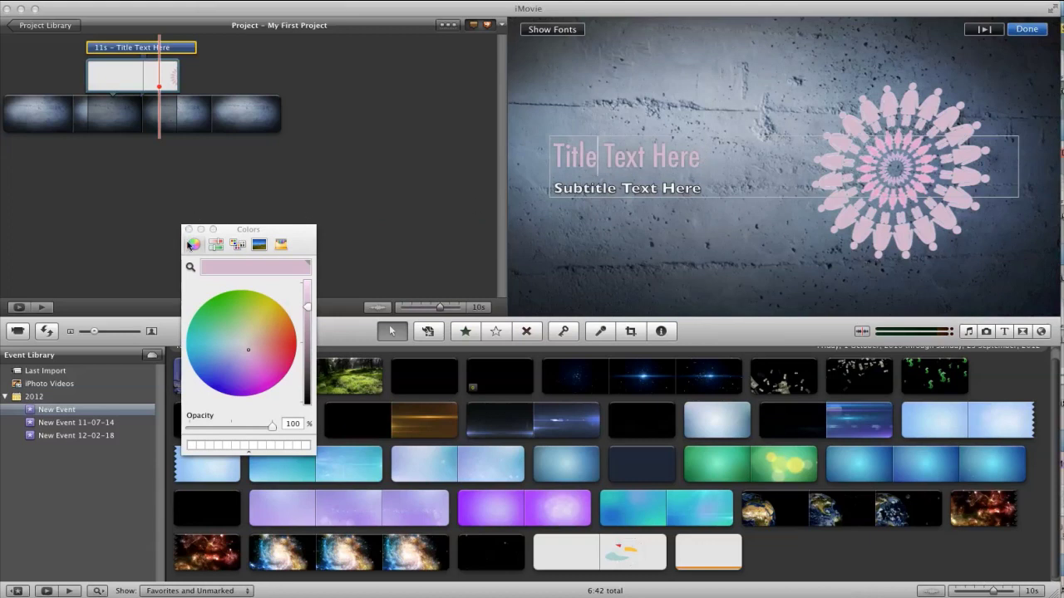
# Select the subtitle line, close the color picker, try Gill Sans MT and Gill Sans Ultra Bold, and set the font to Futura
pyautogui.moveTo(703, 188); pyautogui.dragTo(552, 188)
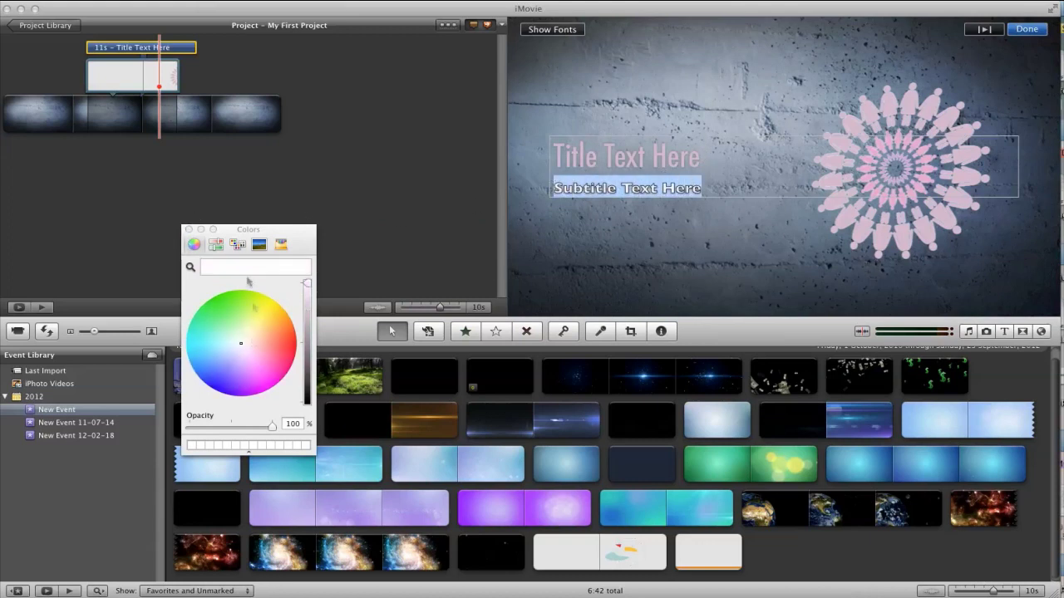
pyautogui.click(189, 230)
pyautogui.click(563, 31)
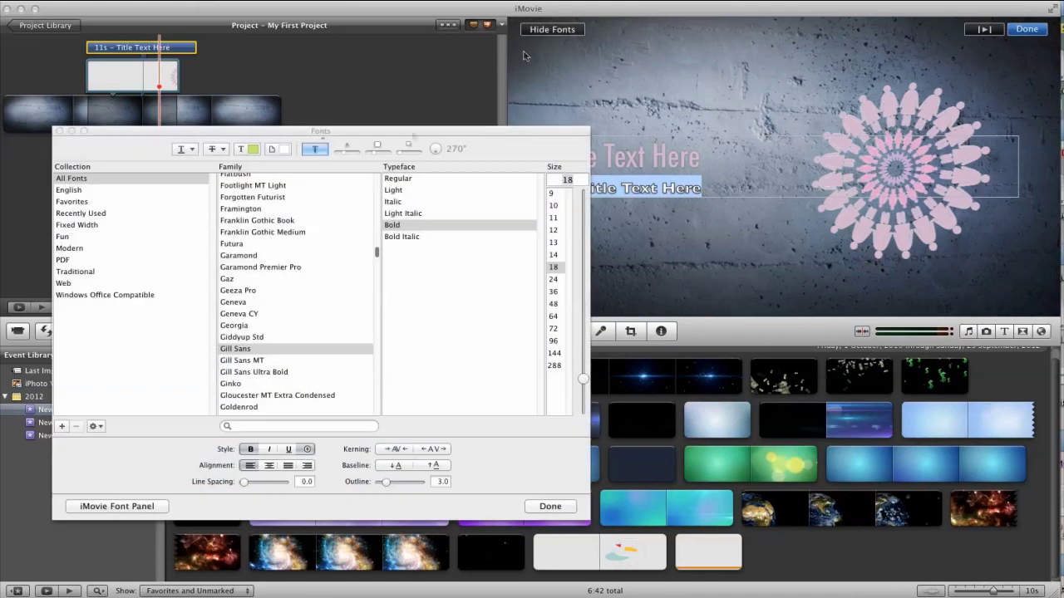
pyautogui.click(240, 362)
pyautogui.click(238, 373)
pyautogui.moveTo(437, 133); pyautogui.dragTo(356, 117)
pyautogui.click(151, 234)
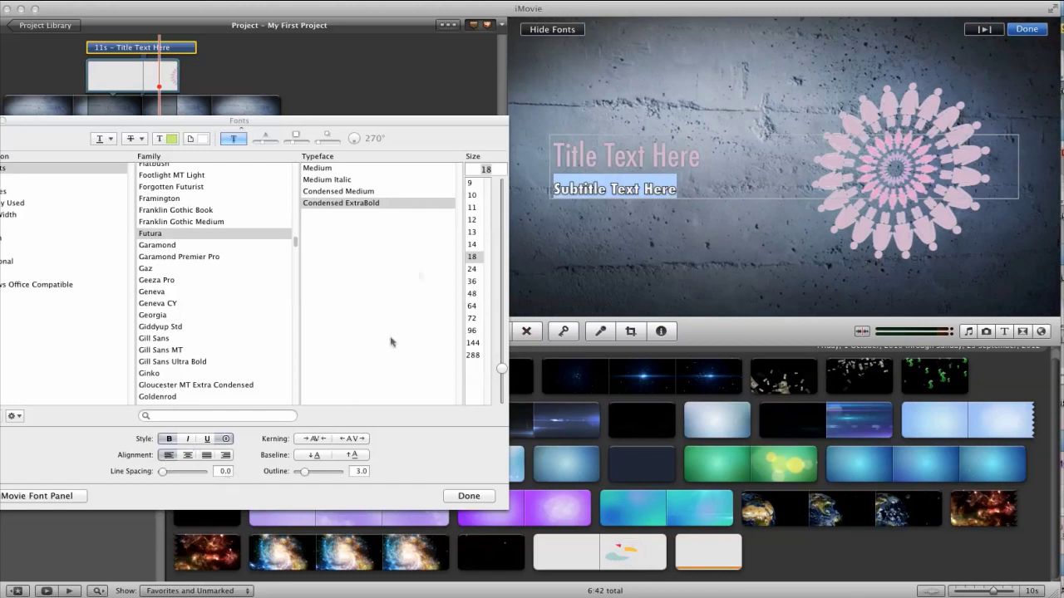
# Compare the subtitle's Futura typefaces, choose Condensed ExtraBold with an outline of 1.0, and close the font panel
pyautogui.moveTo(399, 120); pyautogui.dragTo(456, 119)
pyautogui.click(381, 170)
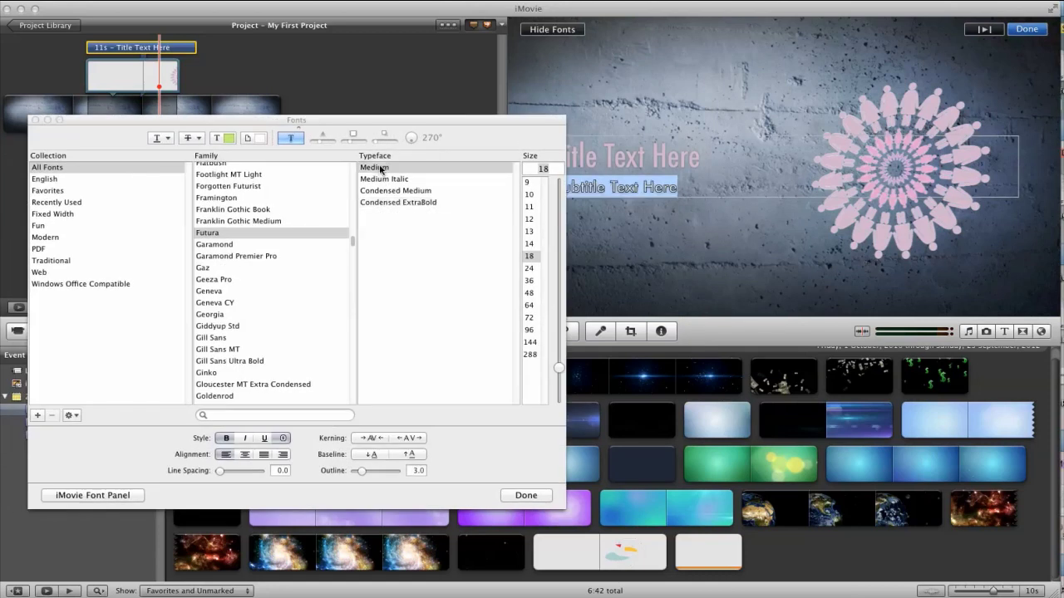
pyautogui.click(383, 203)
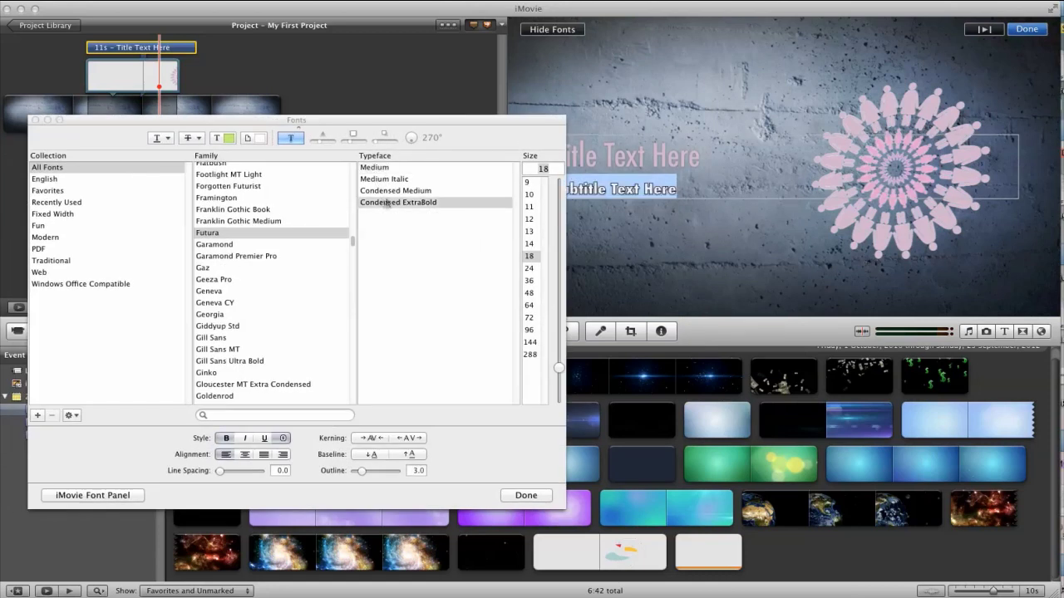
pyautogui.click(392, 191)
pyautogui.click(397, 202)
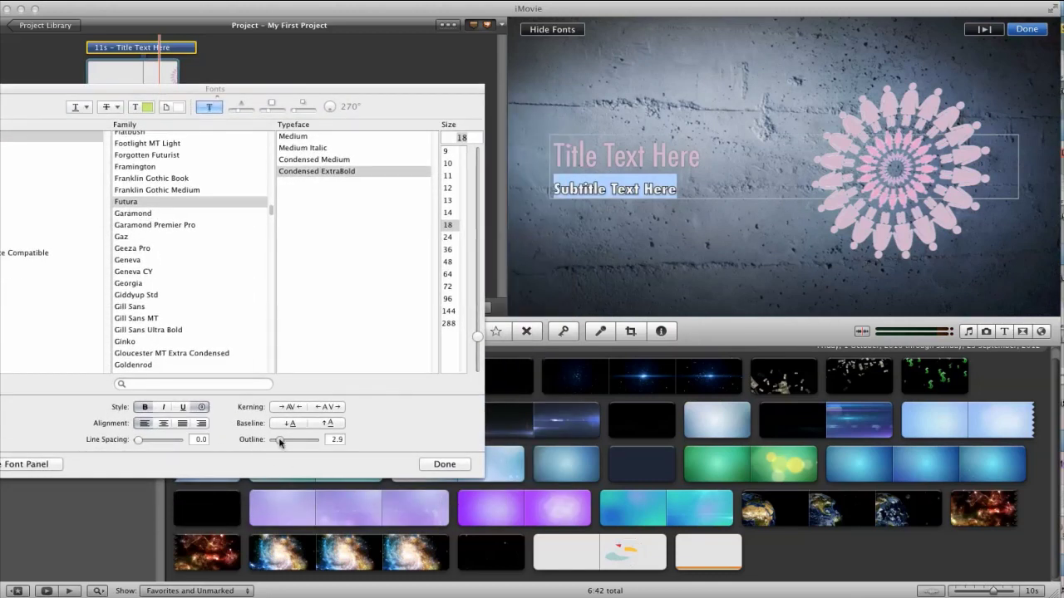
pyautogui.moveTo(281, 443); pyautogui.dragTo(188, 462)
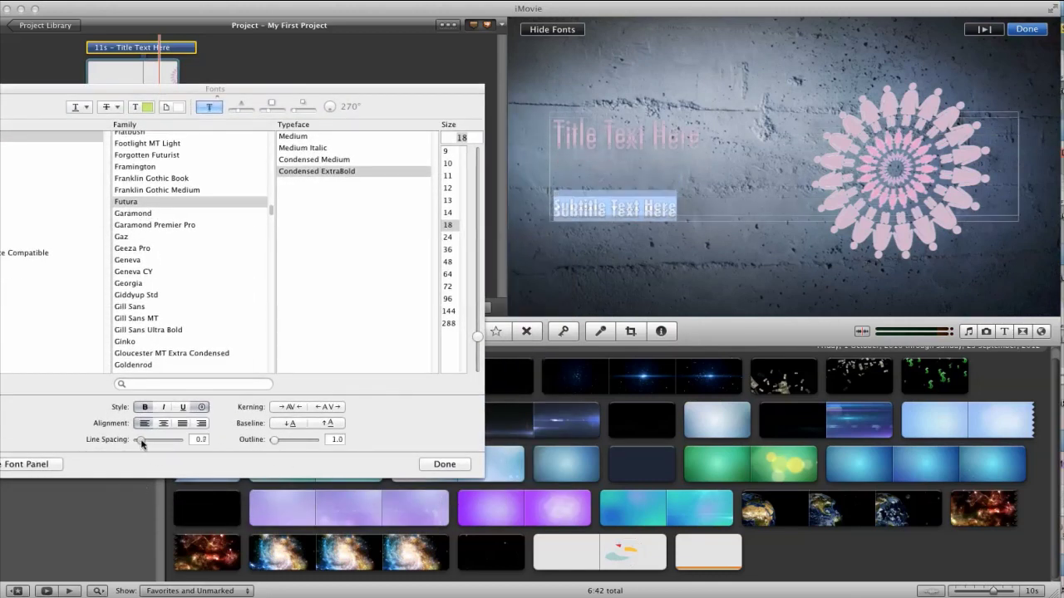
pyautogui.click(444, 464)
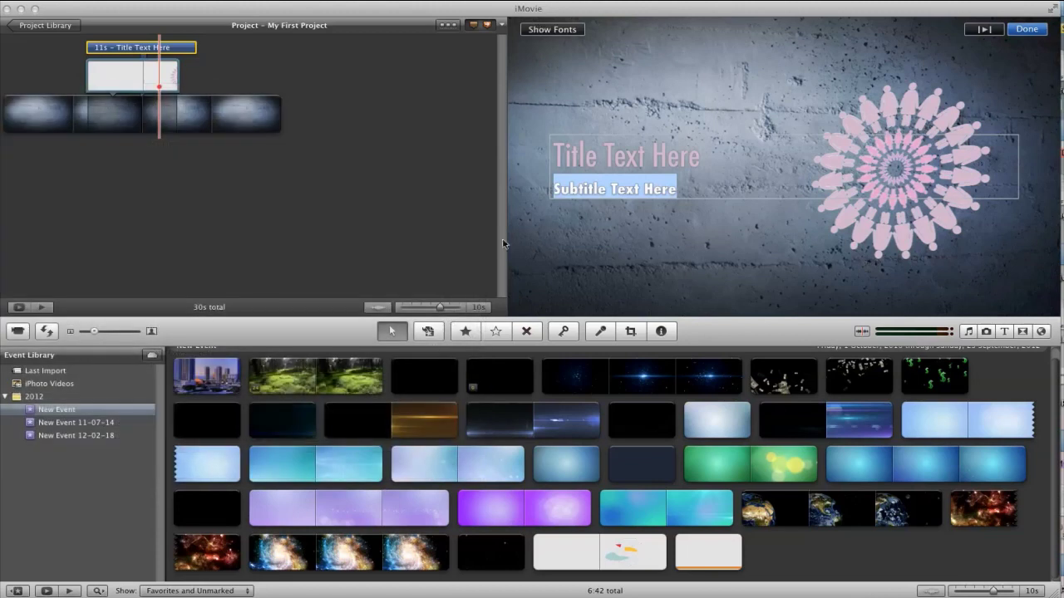
# Extend the subtitle so it reads "Subtitle Text Here edit your content"
pyautogui.click(587, 188)
pyautogui.moveTo(680, 189); pyautogui.dragTo(532, 181)
pyautogui.moveTo(45, 10); pyautogui.dragTo(62, 17)
pyautogui.click(704, 193)
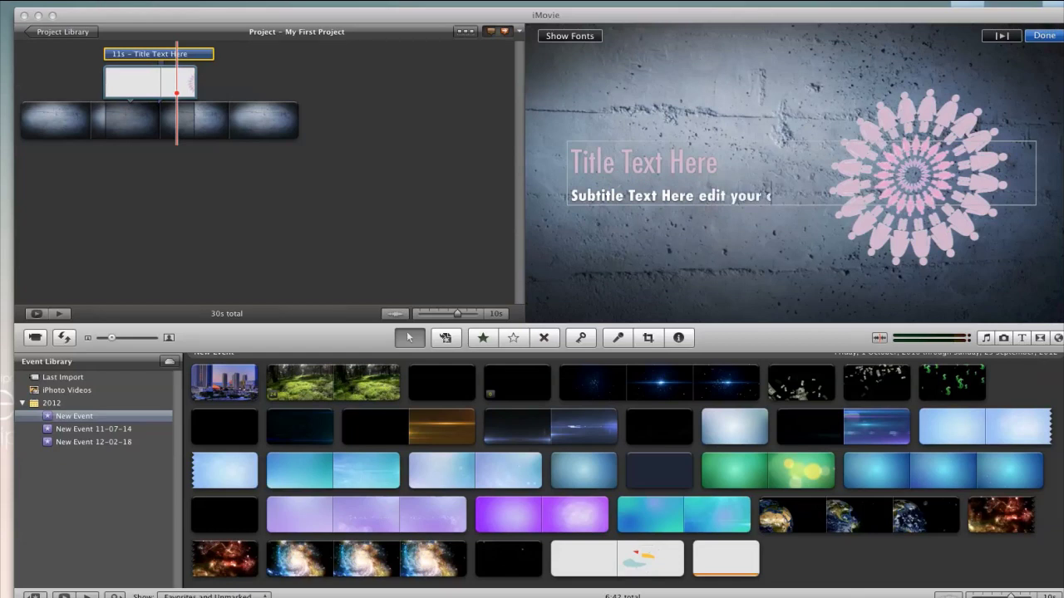
pyautogui.write('edit your content')
# Try adding an extra line of placeholder text below the subtitle and remove it
pyautogui.press('Return')
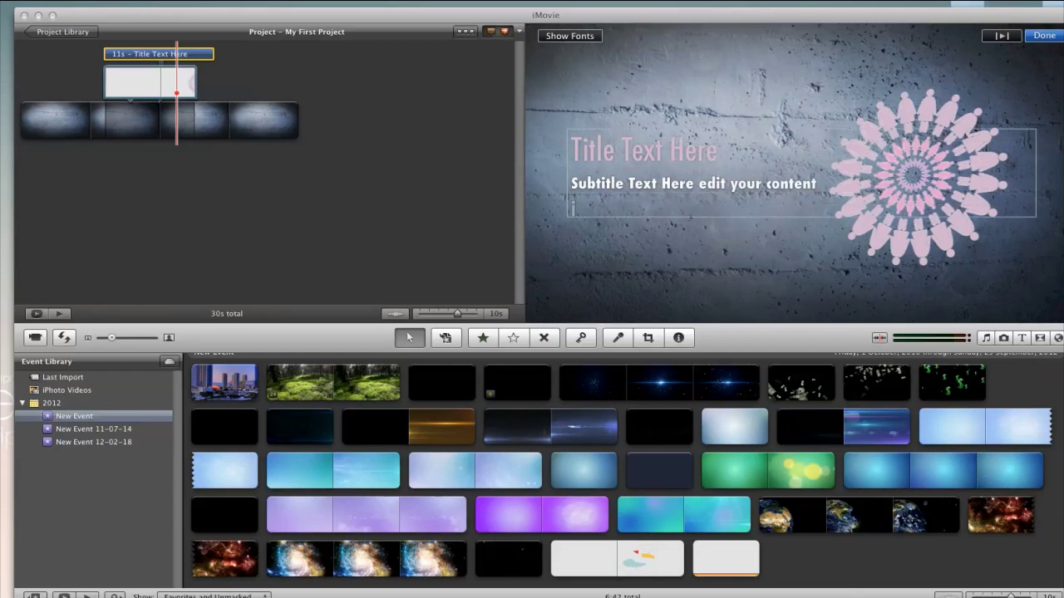
pyautogui.write('jfjgkg')
pyautogui.press('BackSpace')
pyautogui.click(83, 154)
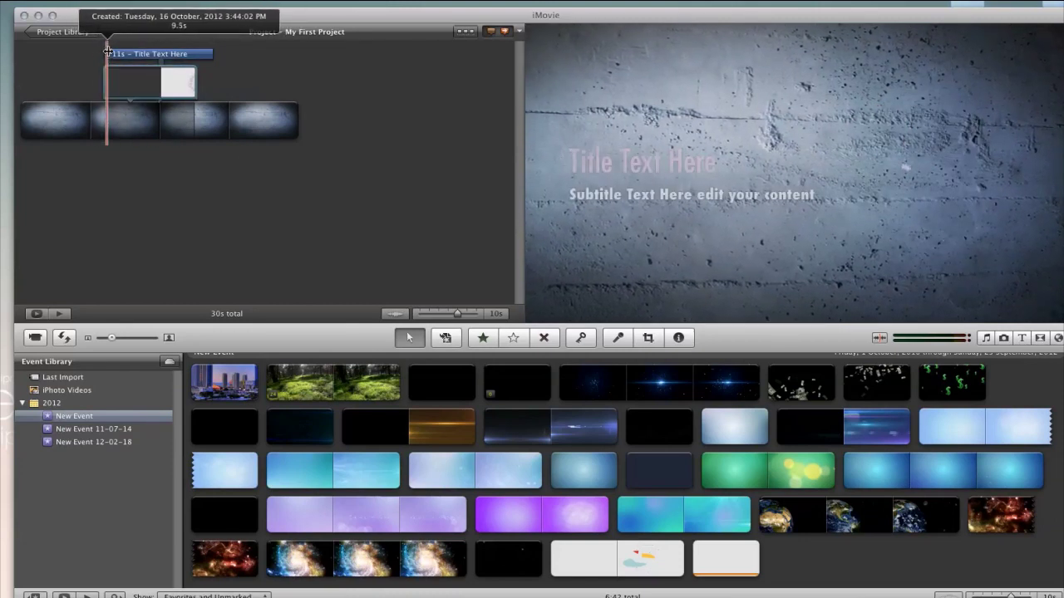
pyautogui.click(202, 51)
pyautogui.rightClick(201, 51)
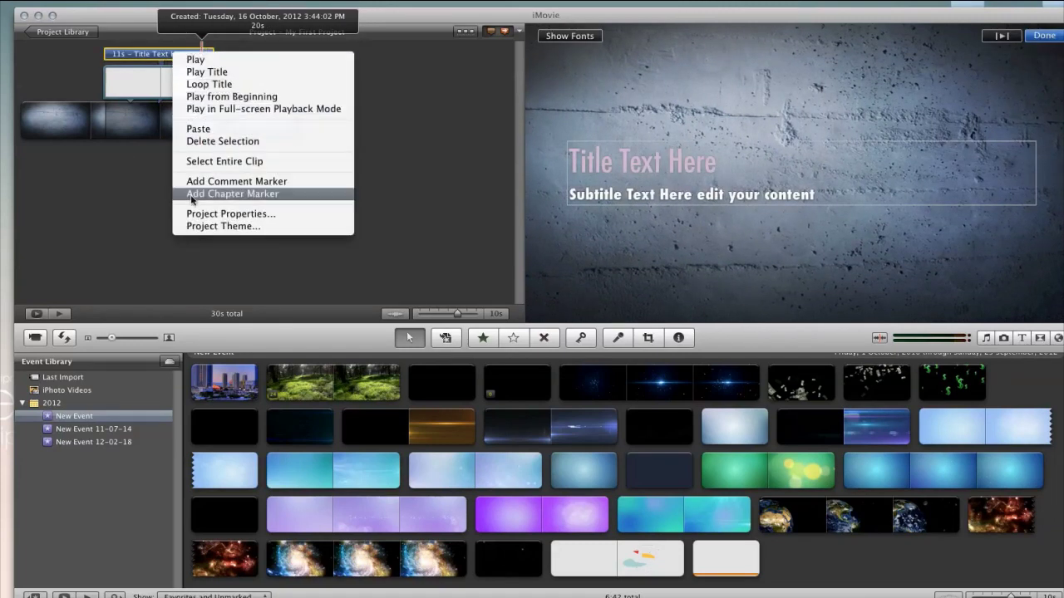
pyautogui.click(152, 77)
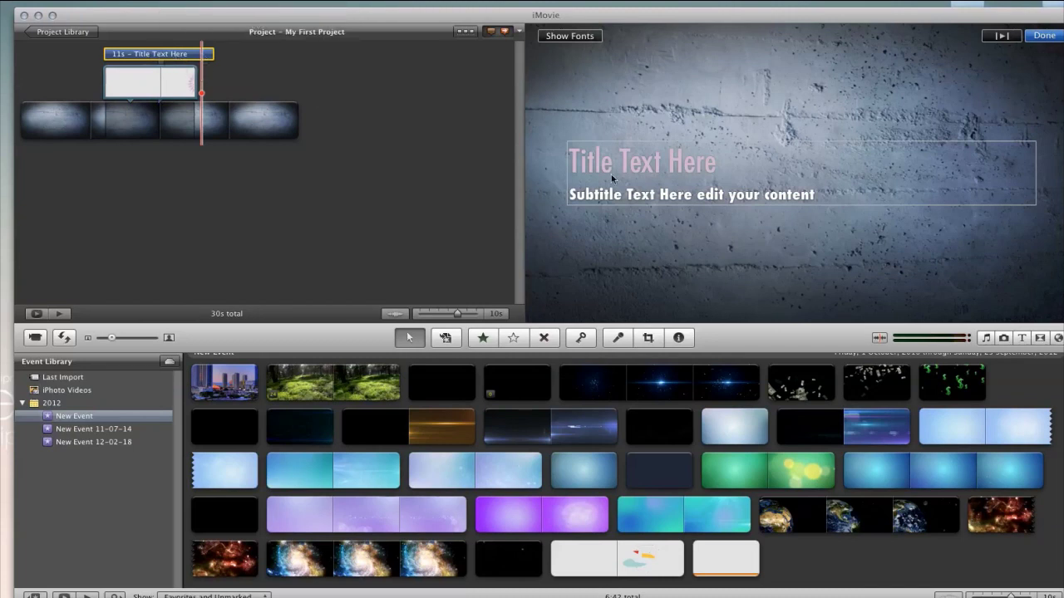
# Add the Overlap title over the wall background after the first overlay and extend its duration to 7.3 s
pyautogui.click(1022, 338)
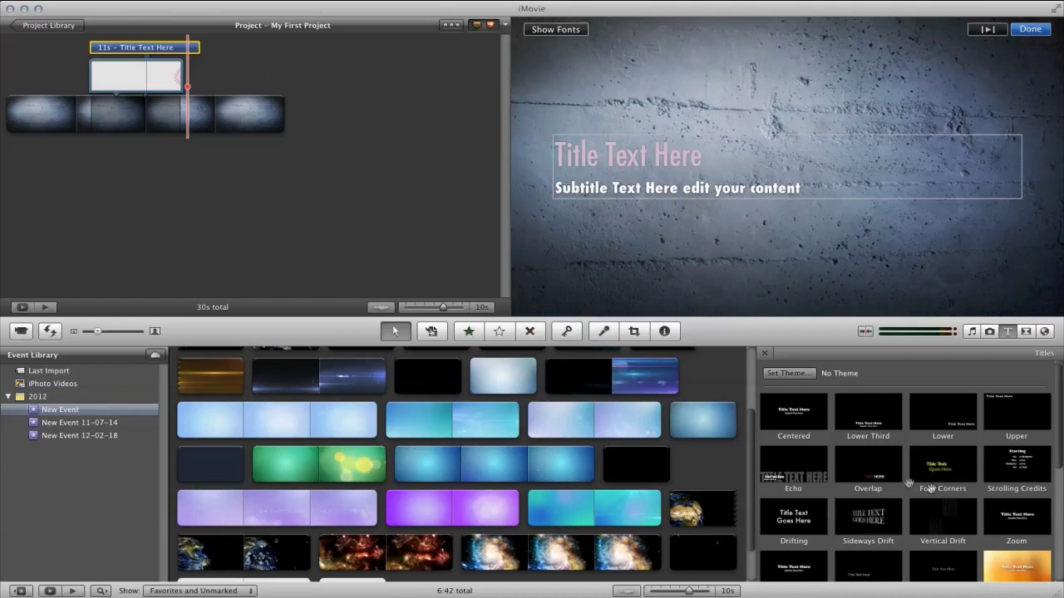
pyautogui.moveTo(910, 483); pyautogui.dragTo(229, 164)
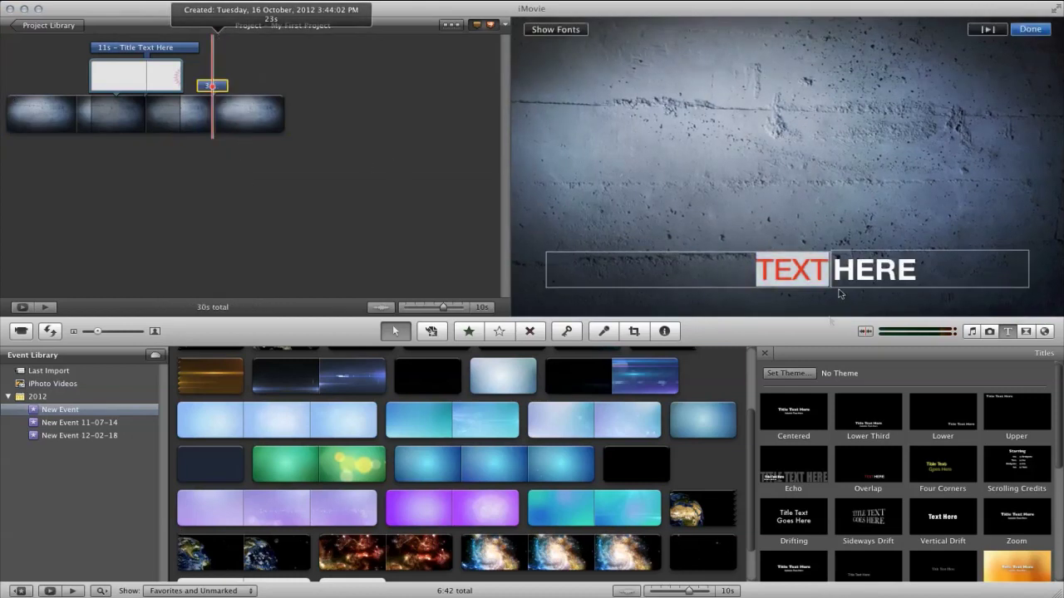
pyautogui.doubleClick(843, 275)
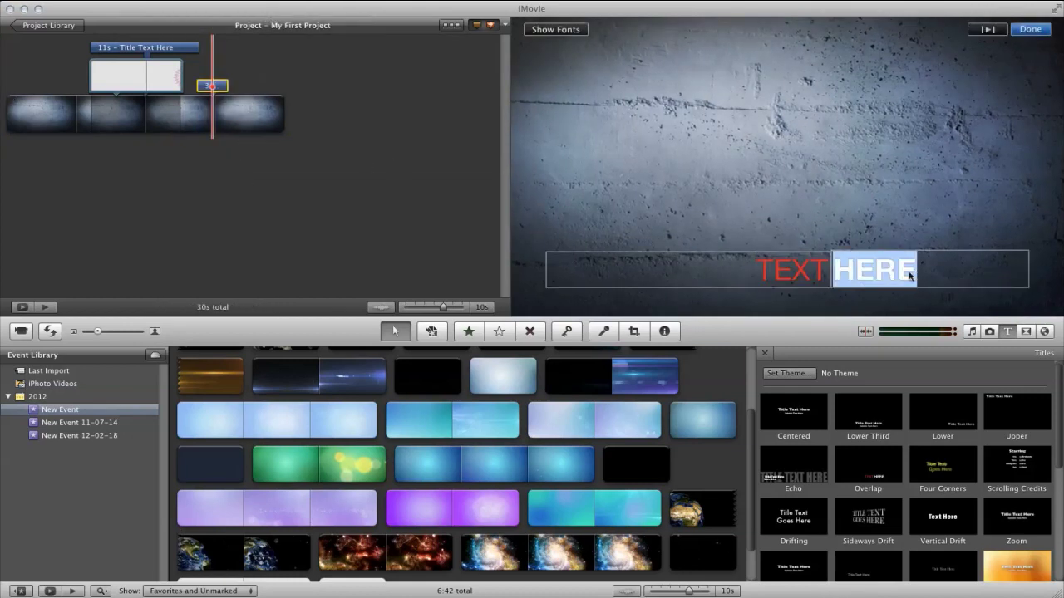
pyautogui.click(213, 162)
pyautogui.moveTo(227, 86); pyautogui.dragTo(264, 86)
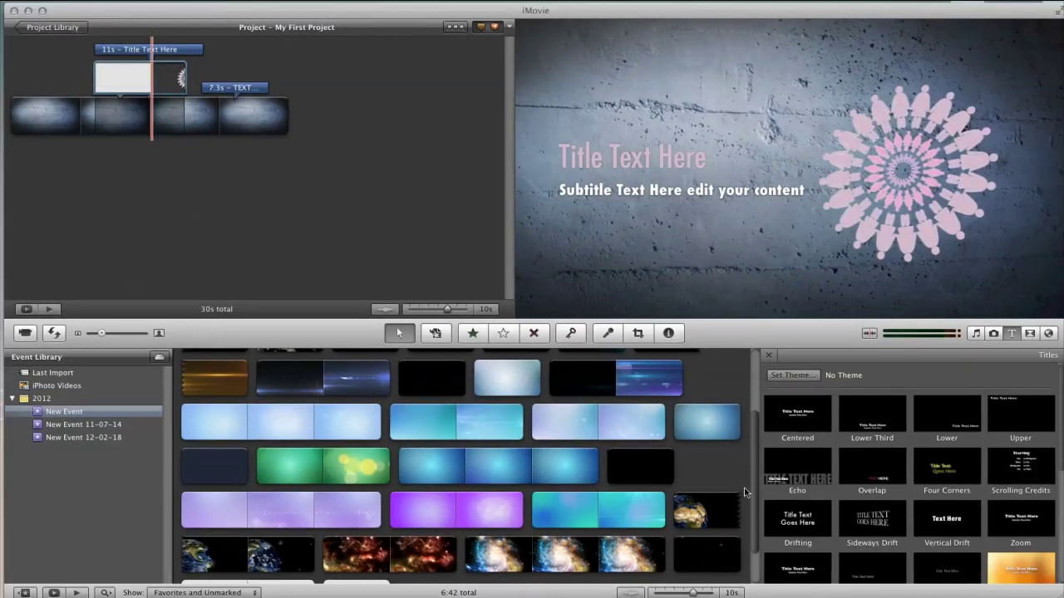
# Add the dark light-streak clip as Picture in Picture beneath the "TEXT HERE" title and move it directly after the first overlay
pyautogui.scroll(-2, 715, 507)
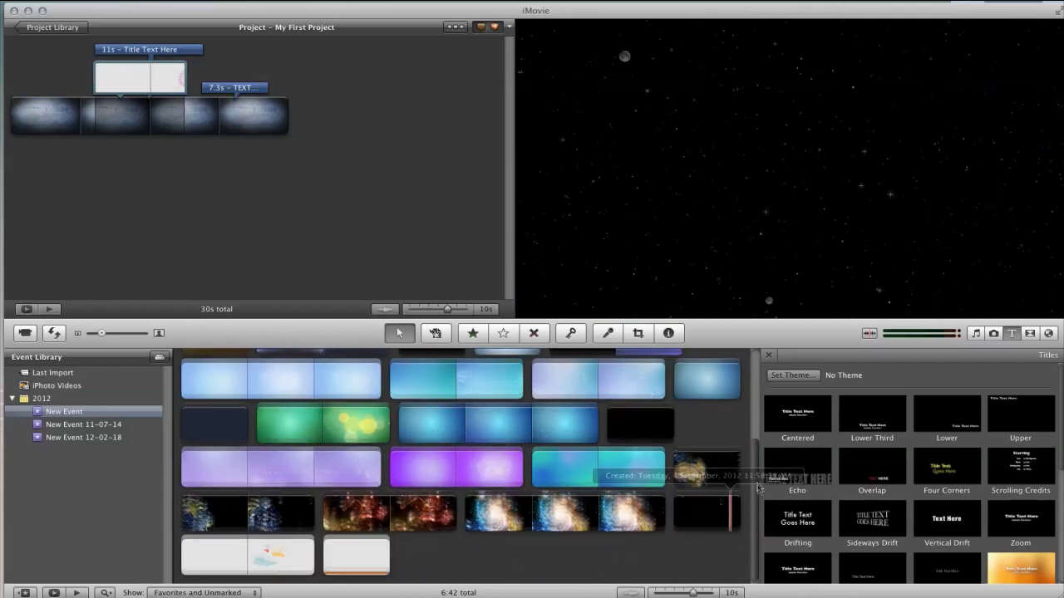
pyautogui.scroll(2, 758, 487)
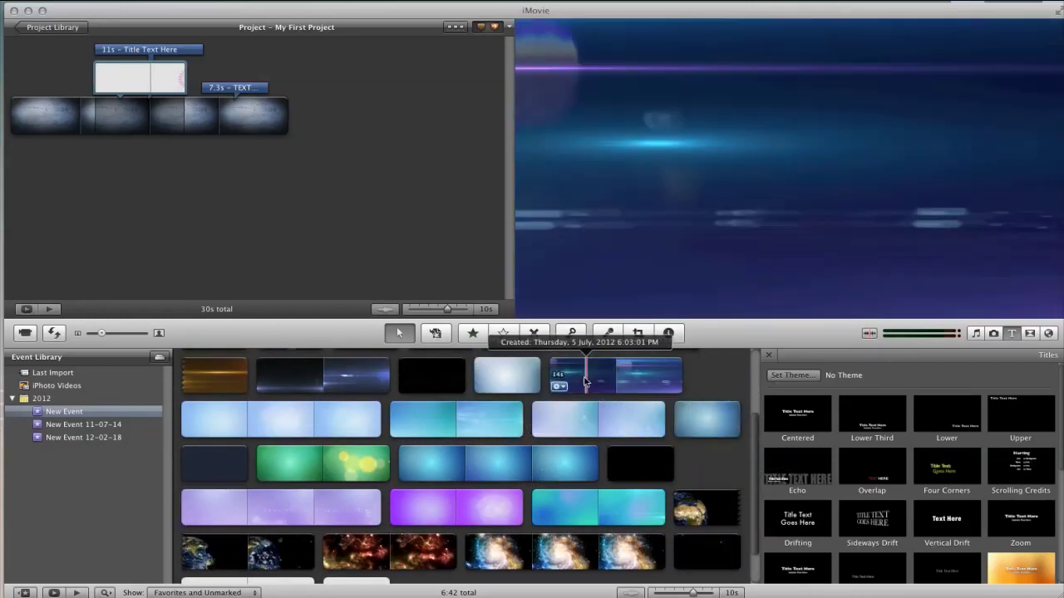
pyautogui.click(636, 463)
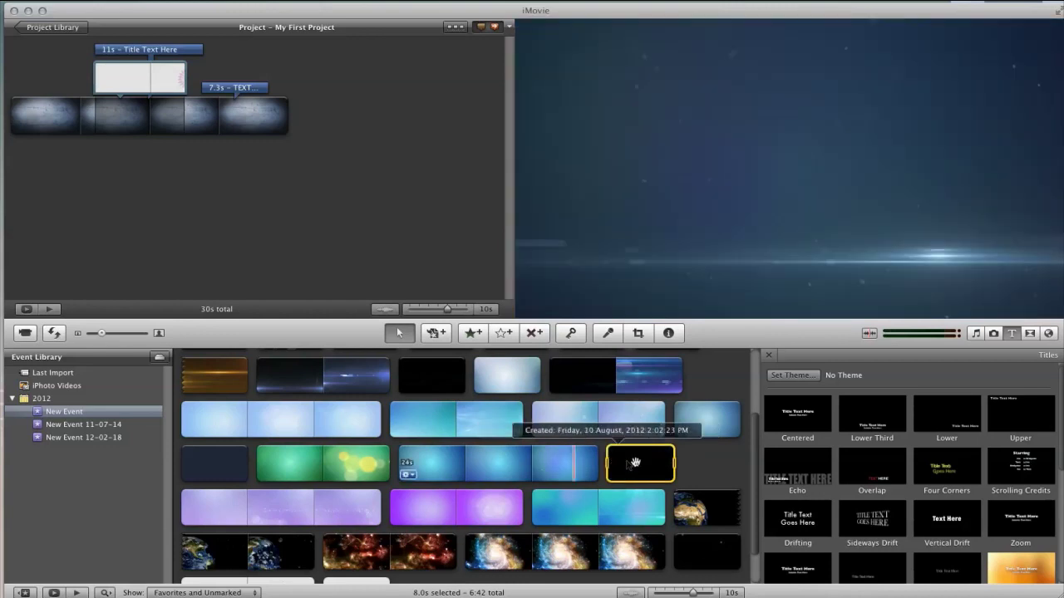
pyautogui.moveTo(636, 463); pyautogui.dragTo(209, 119)
pyautogui.click(174, 118)
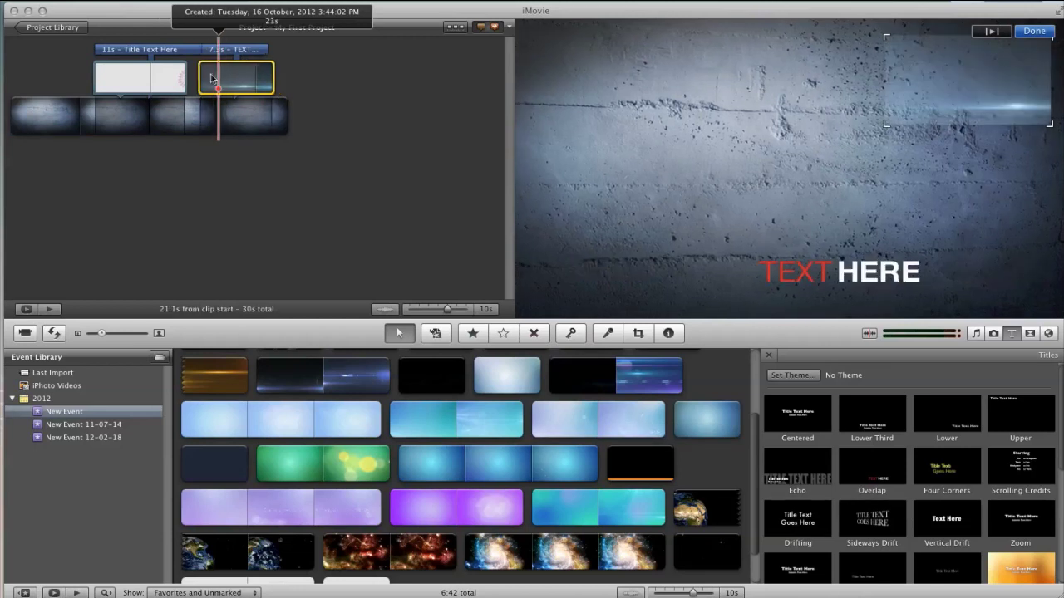
pyautogui.moveTo(212, 78); pyautogui.dragTo(192, 83)
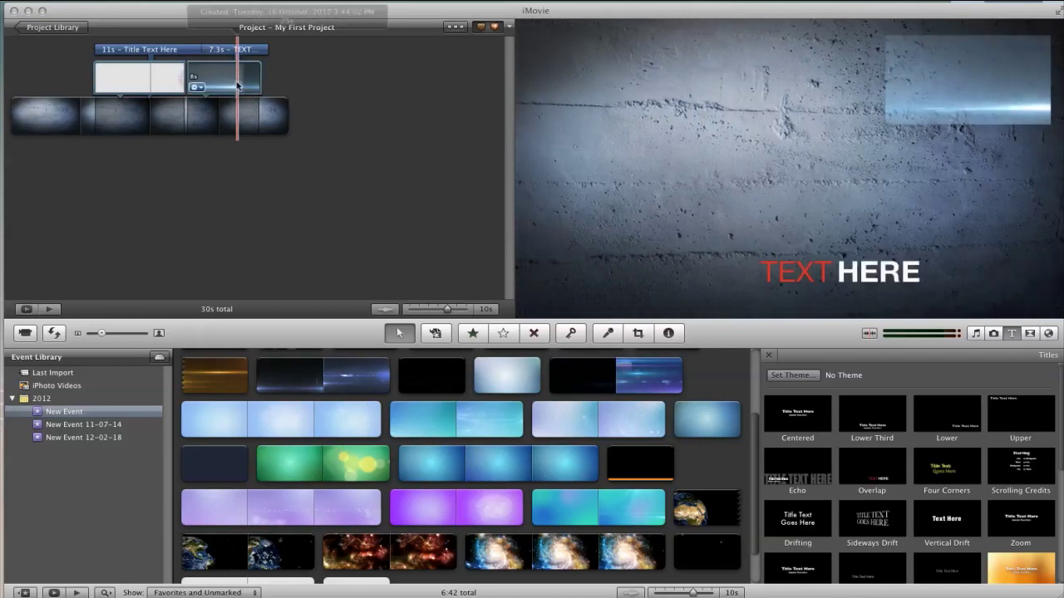
# Enlarge the light-streak overlay to fill the whole frame and shorten the title above it to 5.6 s
pyautogui.moveTo(882, 123); pyautogui.dragTo(517, 304)
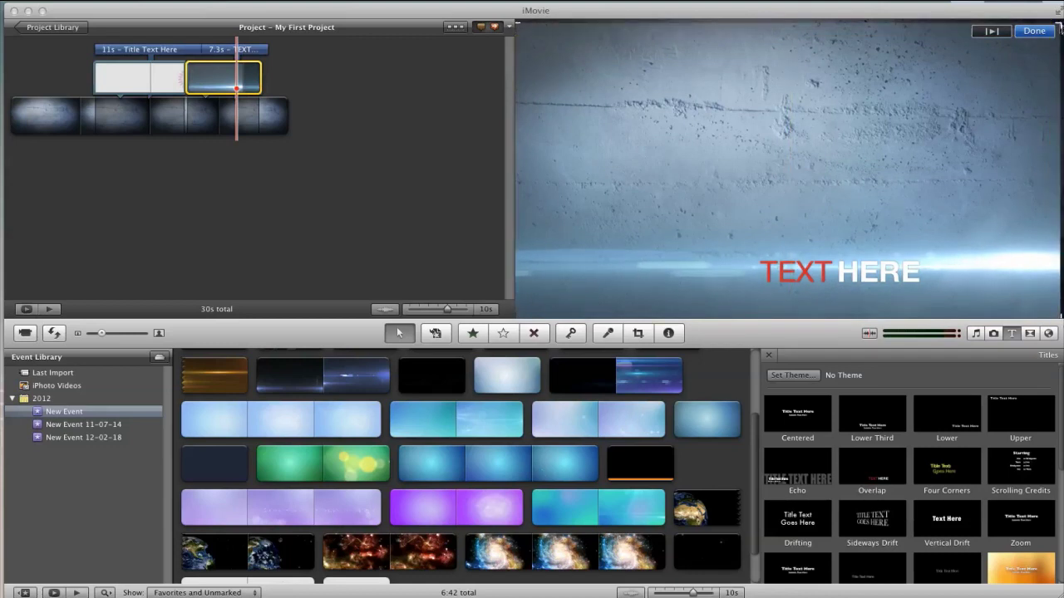
pyautogui.moveTo(1060, 29); pyautogui.dragTo(1062, 24)
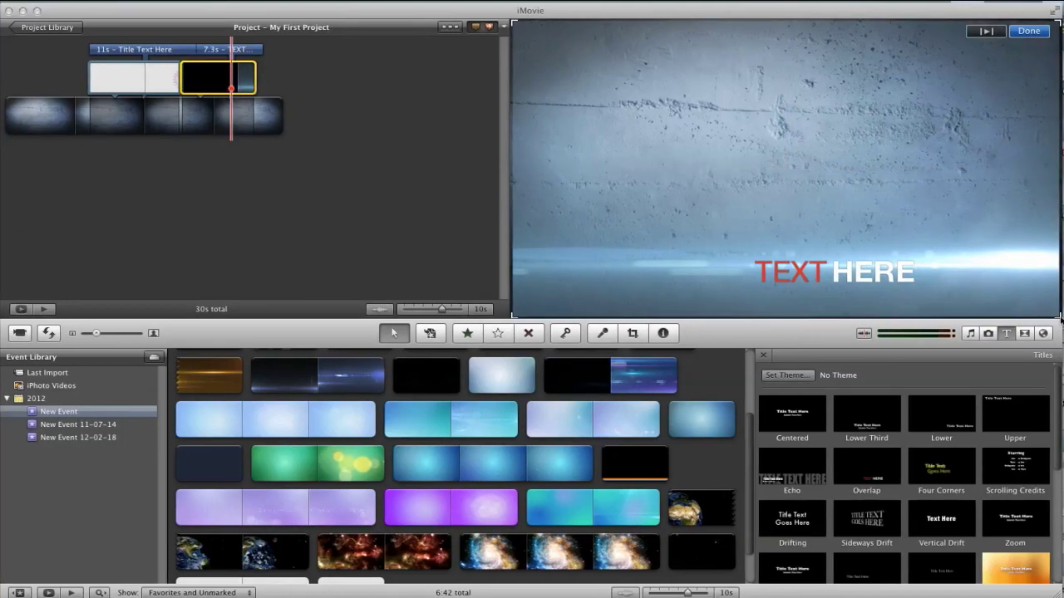
pyautogui.moveTo(1059, 318); pyautogui.dragTo(1063, 321)
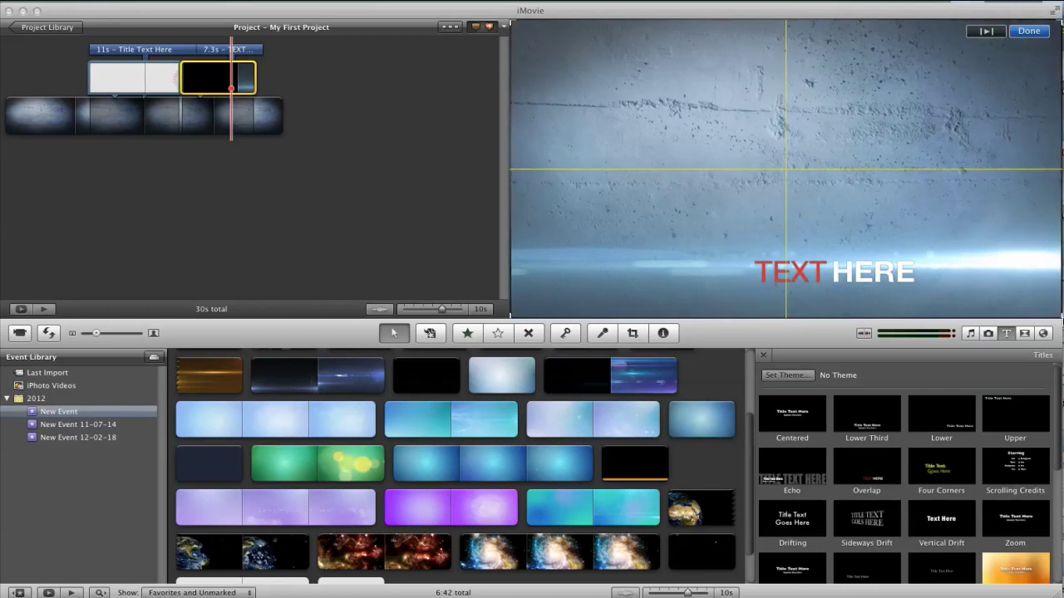
pyautogui.click(388, 206)
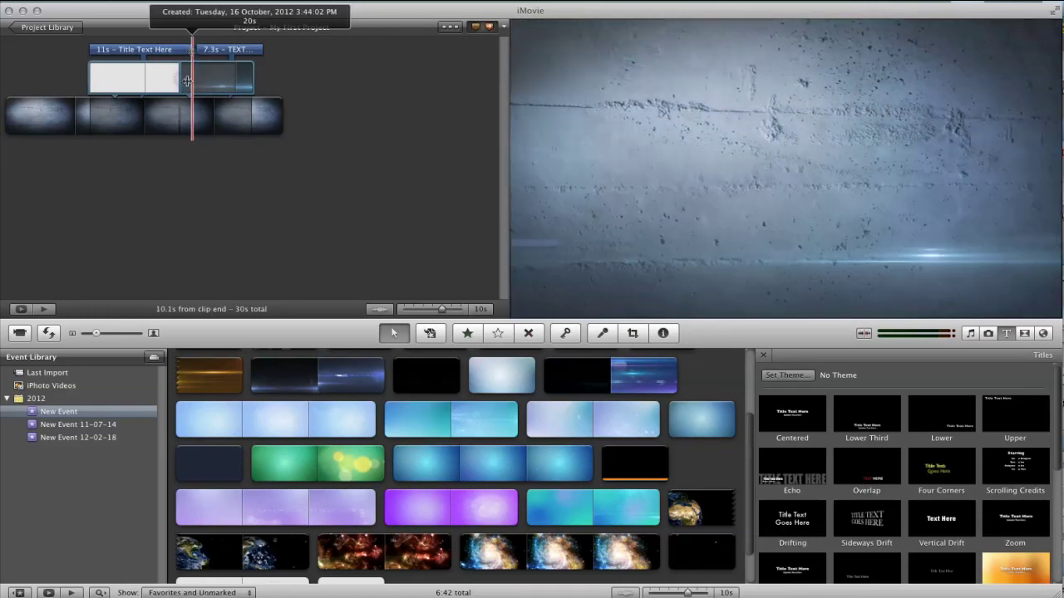
pyautogui.moveTo(185, 82)
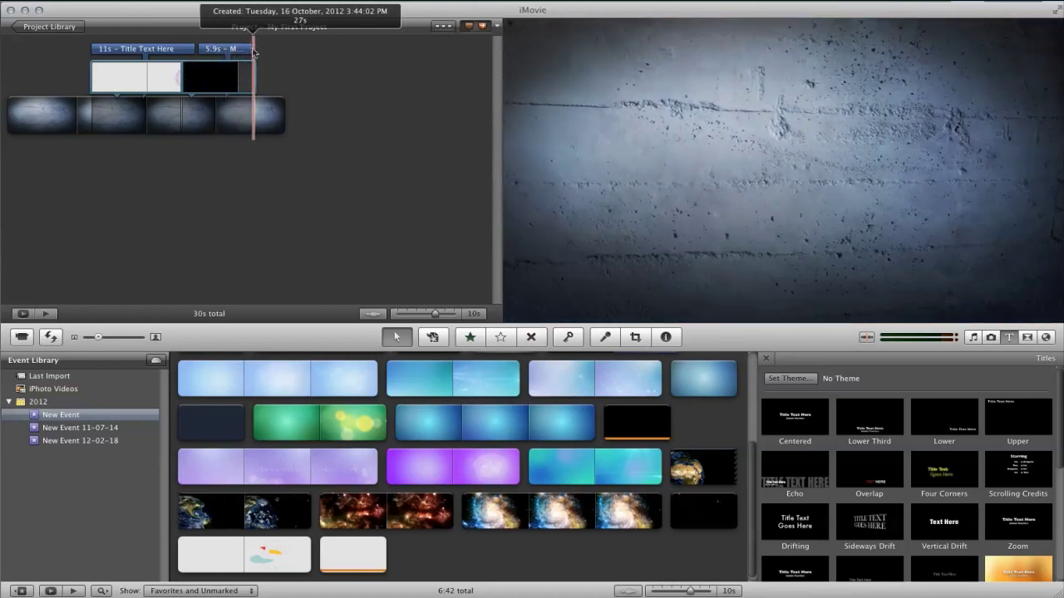
pyautogui.moveTo(252, 47); pyautogui.dragTo(242, 46)
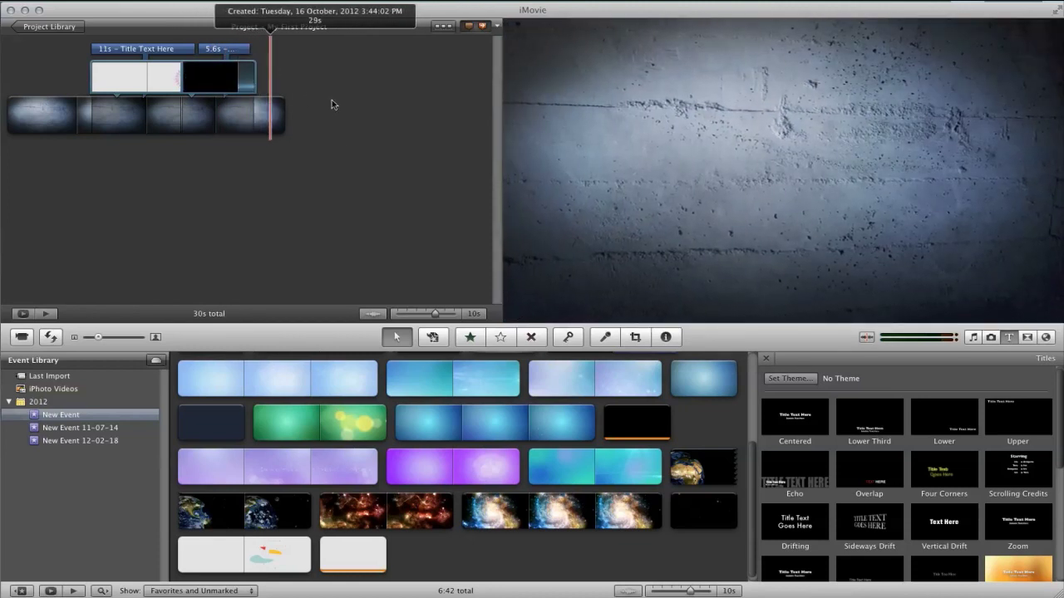
# Select the entire purple particle background clip and append it to the end of the project
pyautogui.click(353, 467)
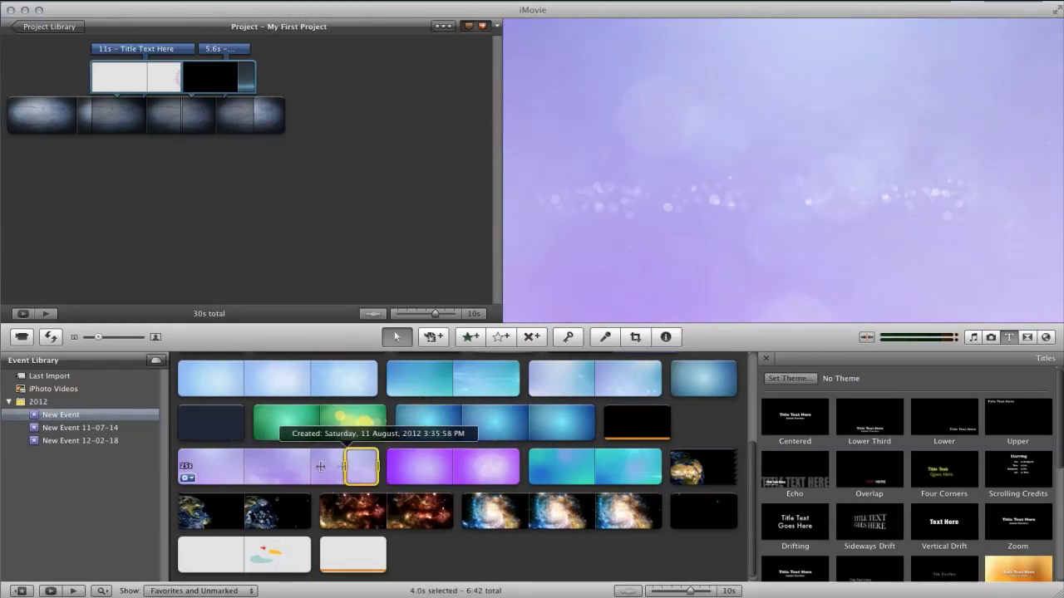
pyautogui.moveTo(320, 466); pyautogui.dragTo(136, 468)
pyautogui.moveTo(294, 473); pyautogui.dragTo(373, 135)
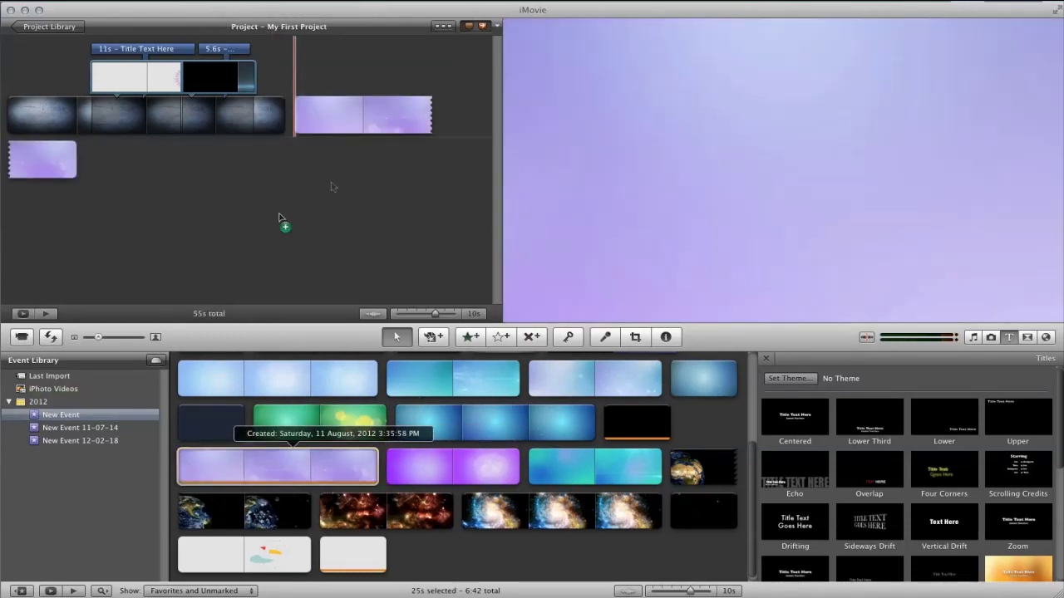
# Cut the opening section from the purple clip in the project, then delete the remaining part
pyautogui.moveTo(279, 218); pyautogui.dragTo(346, 146)
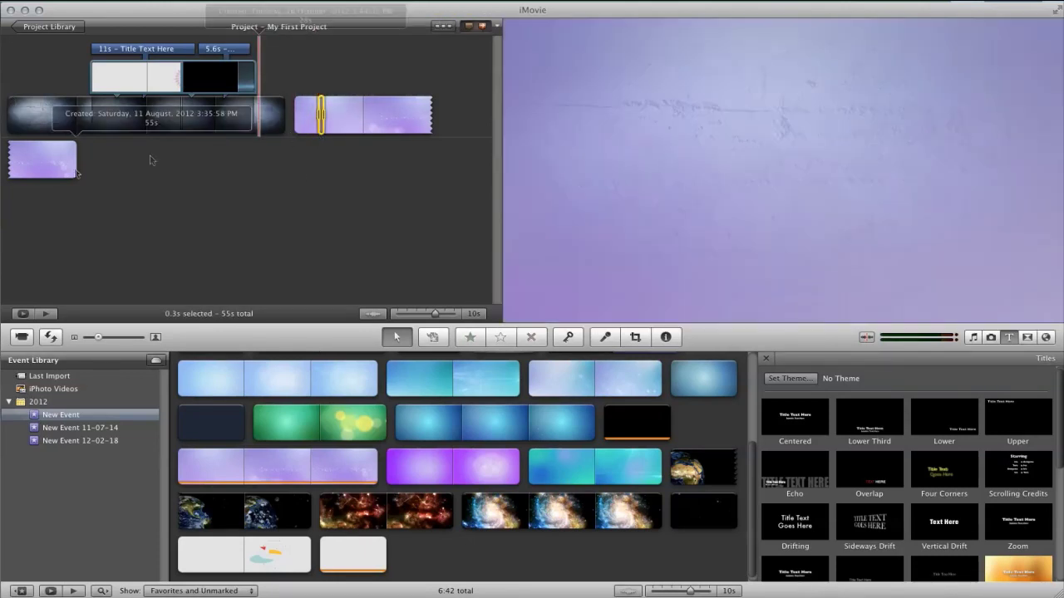
pyautogui.moveTo(319, 121); pyautogui.dragTo(411, 118)
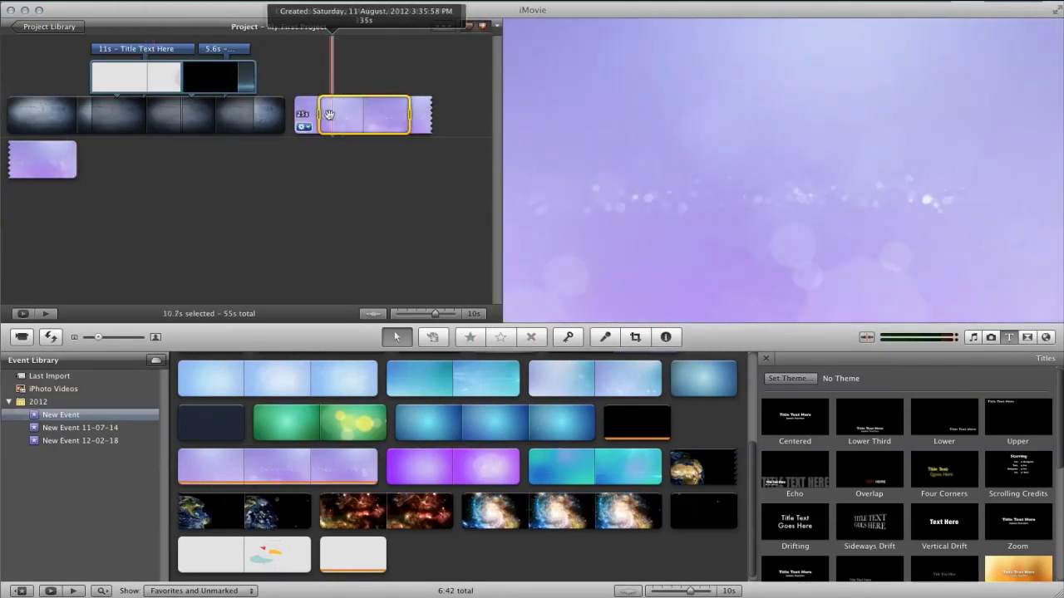
pyautogui.moveTo(321, 116); pyautogui.dragTo(294, 118)
pyautogui.press('Delete')
pyautogui.click(320, 118)
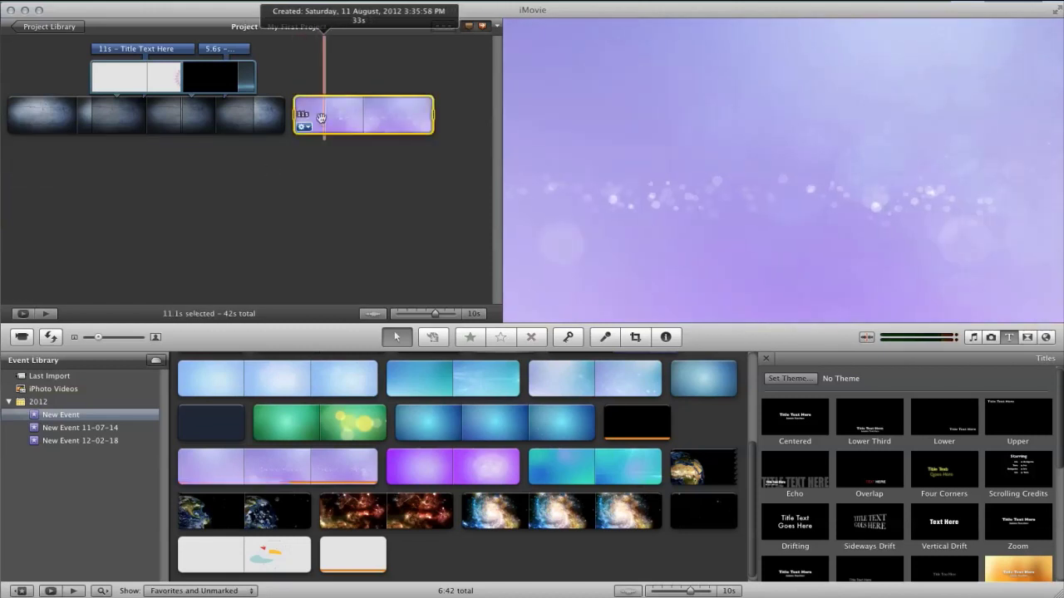
pyautogui.press('Delete')
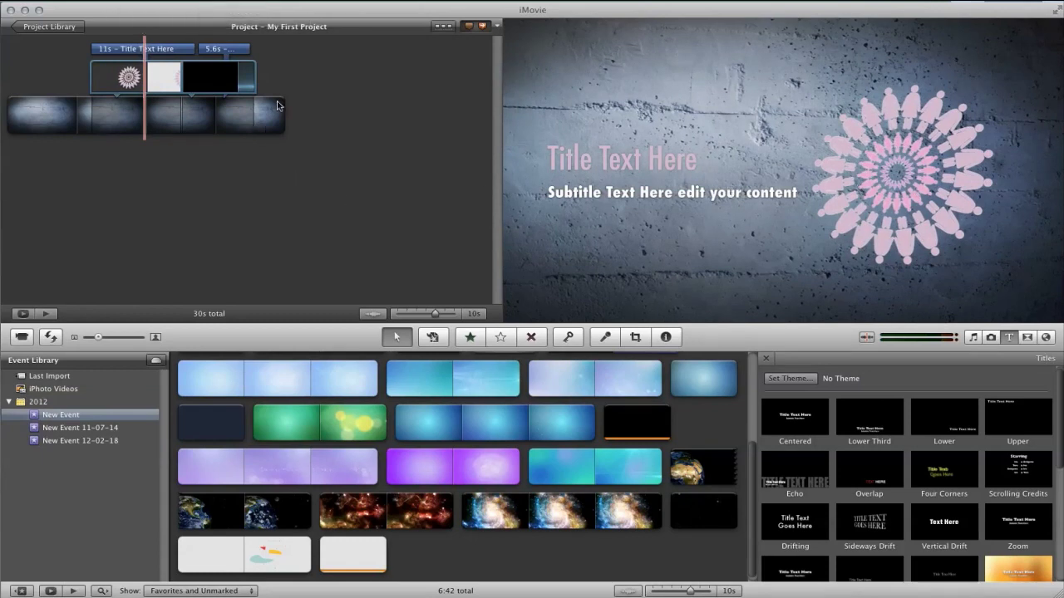
# Add a 4-second piece of the falling dollar bills clip as Picture in Picture near the end of the wall background
pyautogui.moveTo(751, 467); pyautogui.dragTo(750, 350)
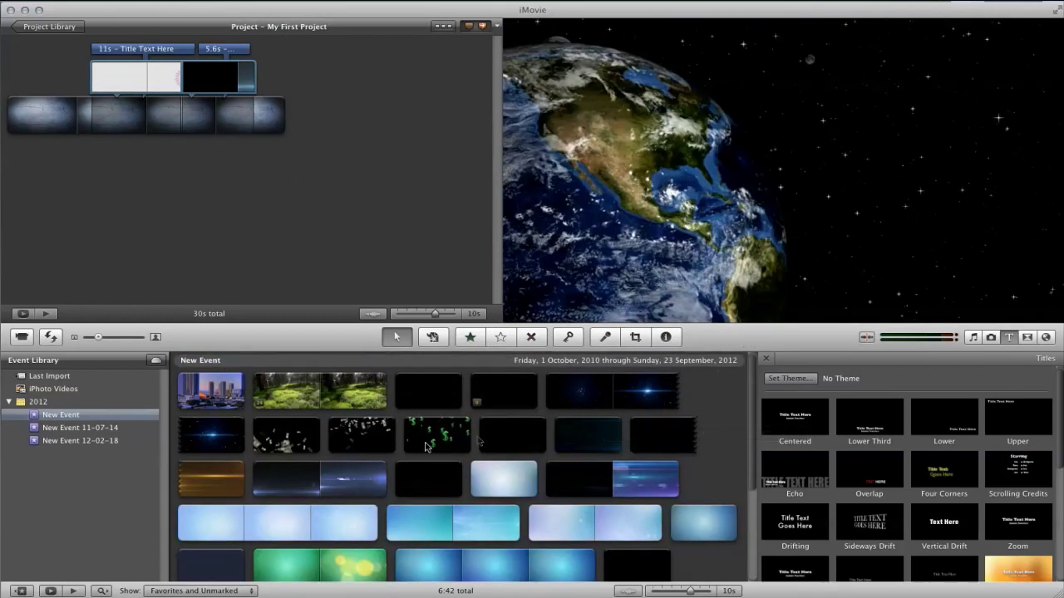
pyautogui.click(264, 437)
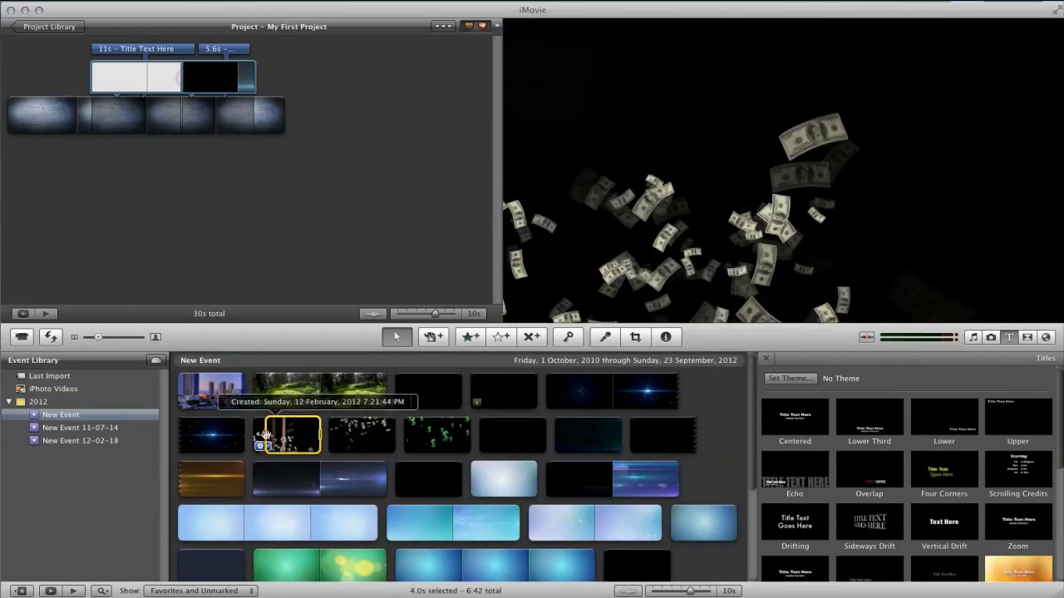
pyautogui.moveTo(264, 437); pyautogui.dragTo(275, 148)
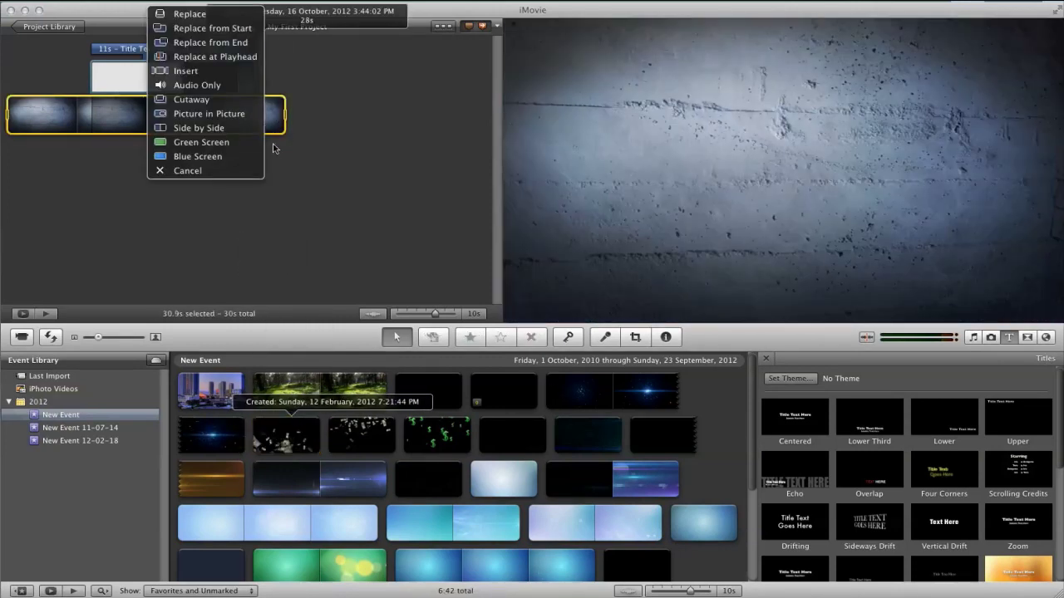
pyautogui.click(208, 114)
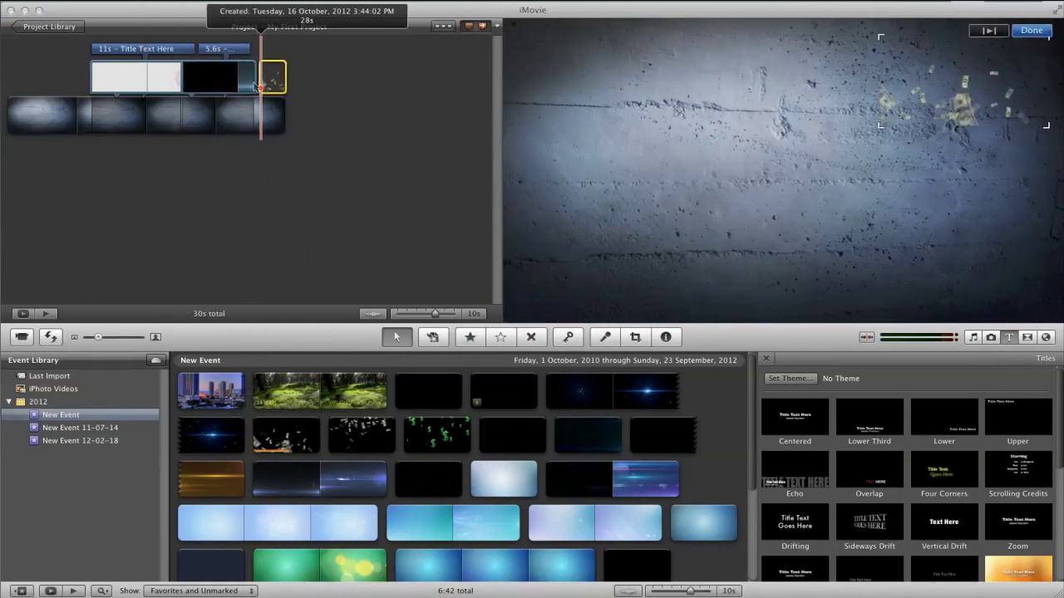
# Delete the light-streak overlay and the "TEXT HERE" title, and move the dollar bills overlay directly after the first overlay
pyautogui.moveTo(226, 79); pyautogui.dragTo(265, 81)
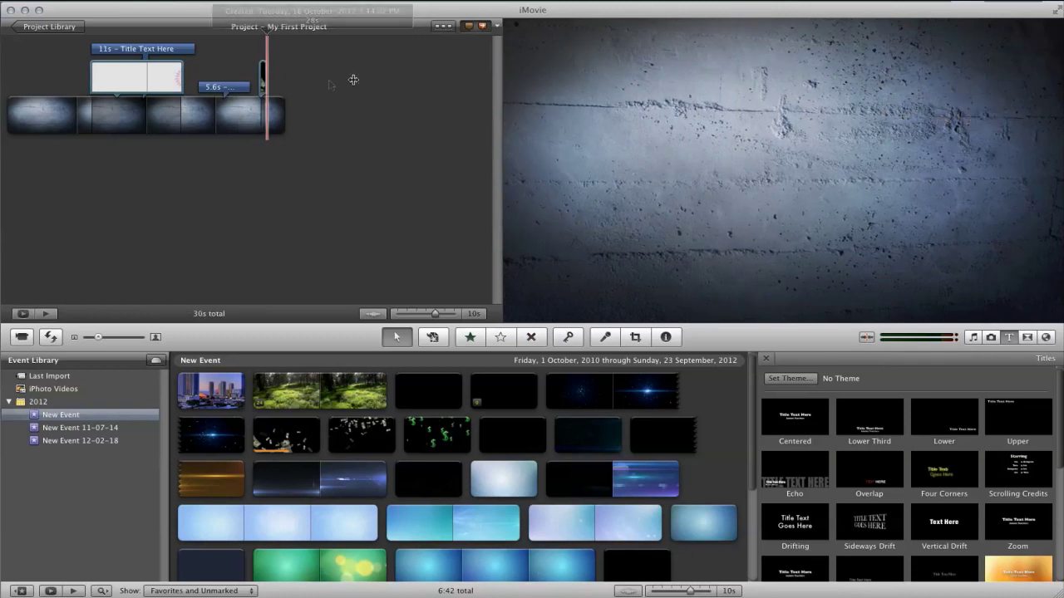
pyautogui.click(244, 88)
pyautogui.press('Delete')
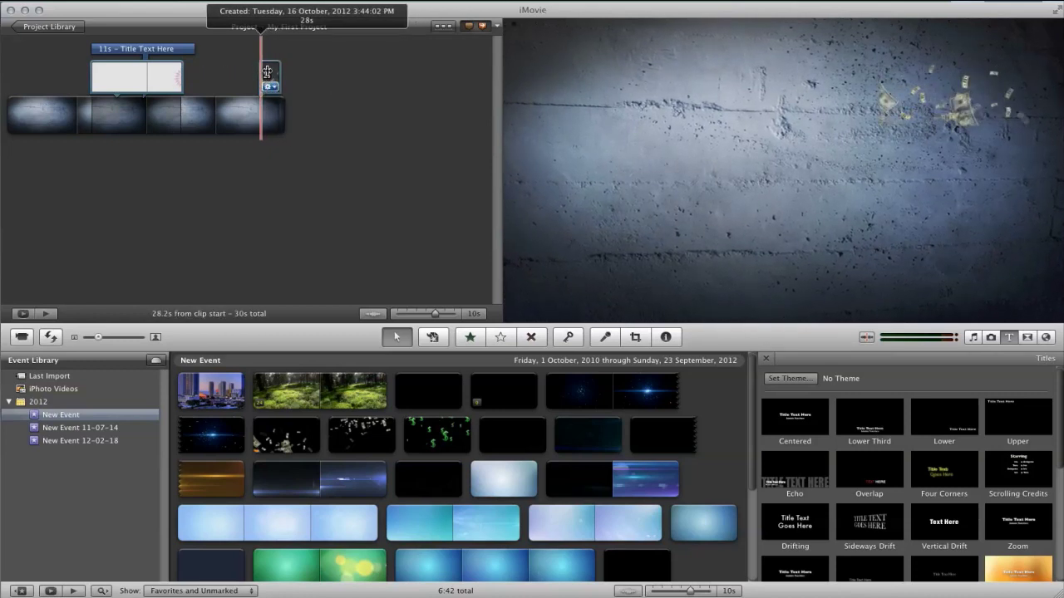
pyautogui.moveTo(209, 73); pyautogui.dragTo(278, 76)
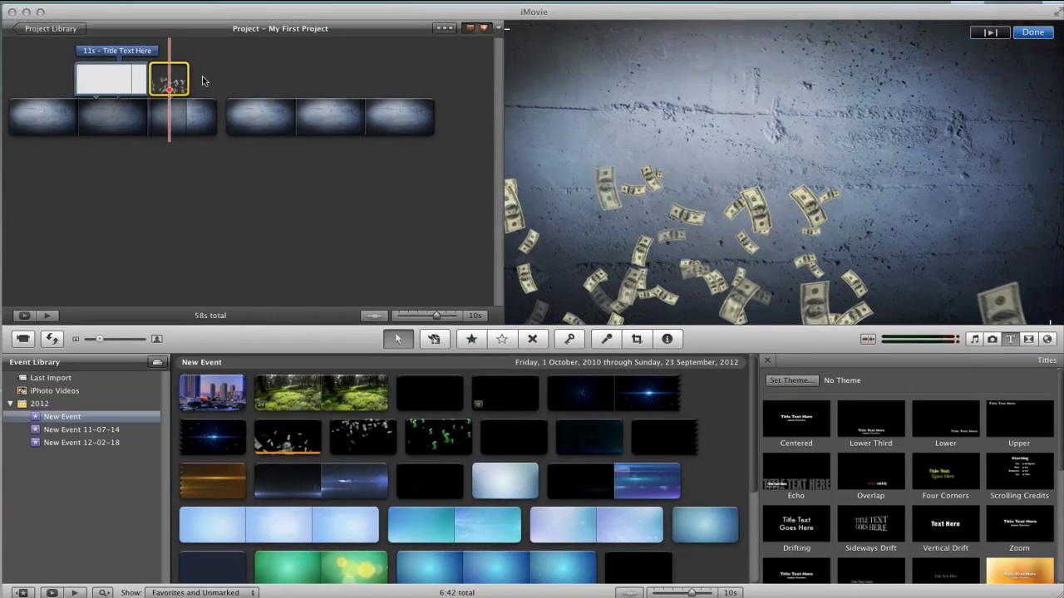
# Try to duplicate the dollar bills overlay by pasting a copy into the project and moving it
pyautogui.click(203, 80)
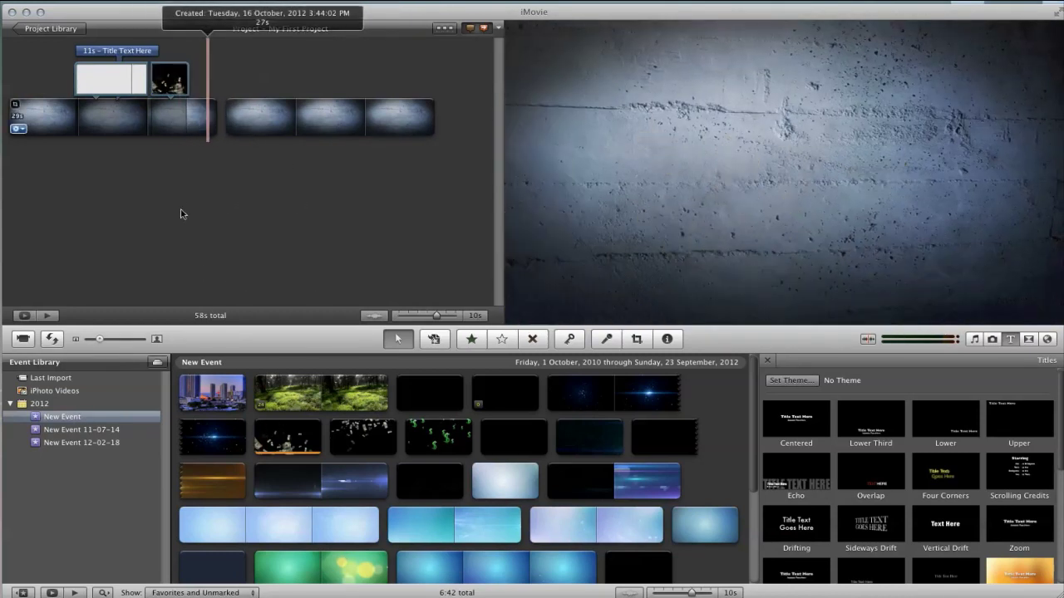
pyautogui.click(272, 440)
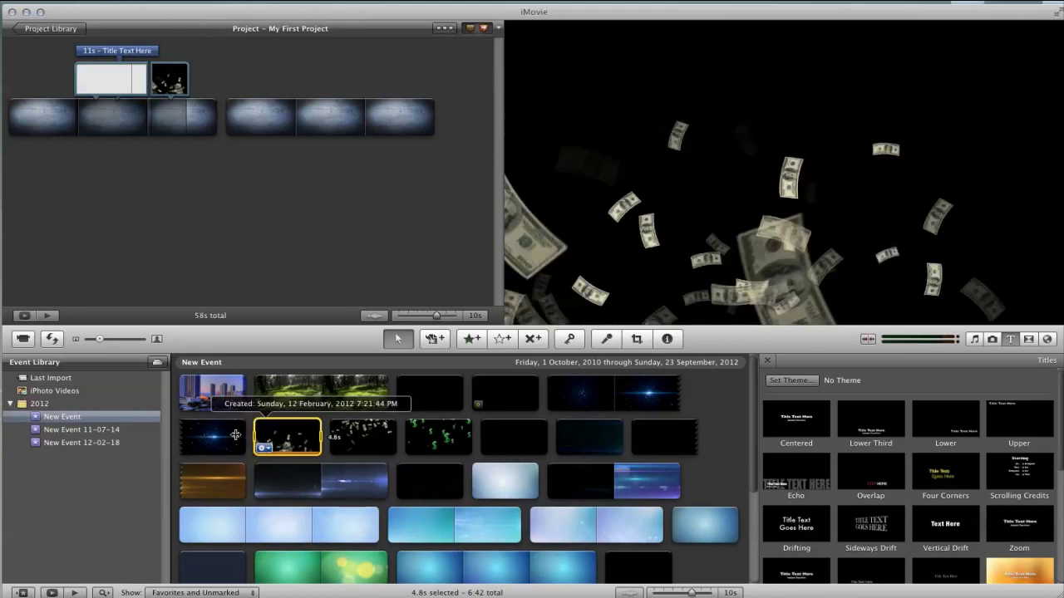
pyautogui.moveTo(273, 441)
pyautogui.mouseDown()
pyautogui.moveTo(295, 299)
pyautogui.moveTo(238, 118)
pyautogui.moveTo(204, 116)
pyautogui.moveTo(273, 425)
pyautogui.mouseUp()
pyautogui.moveTo(175, 78); pyautogui.dragTo(174, 79)
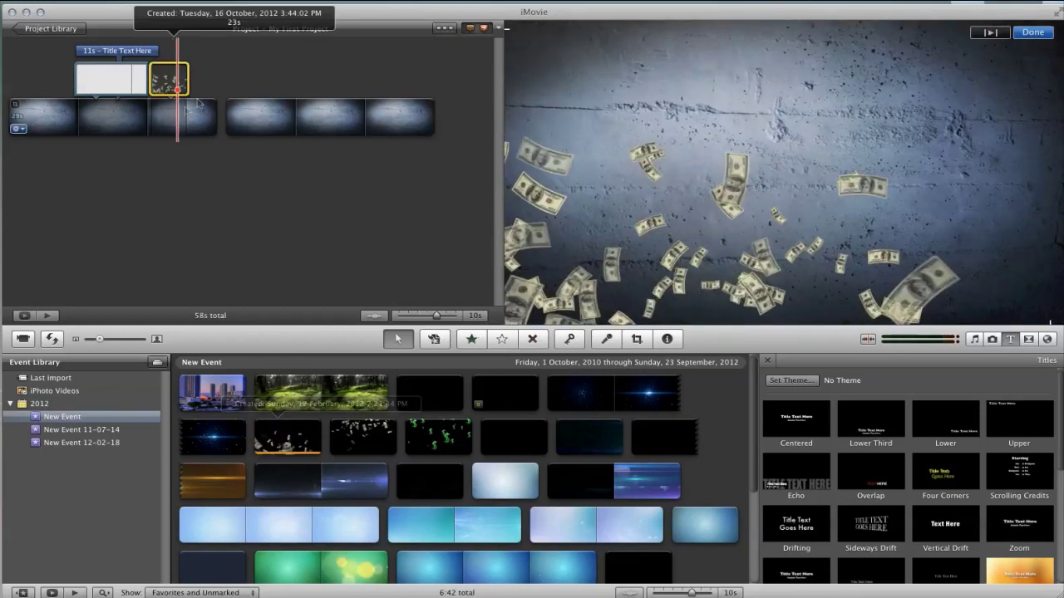
pyautogui.press('super+v')
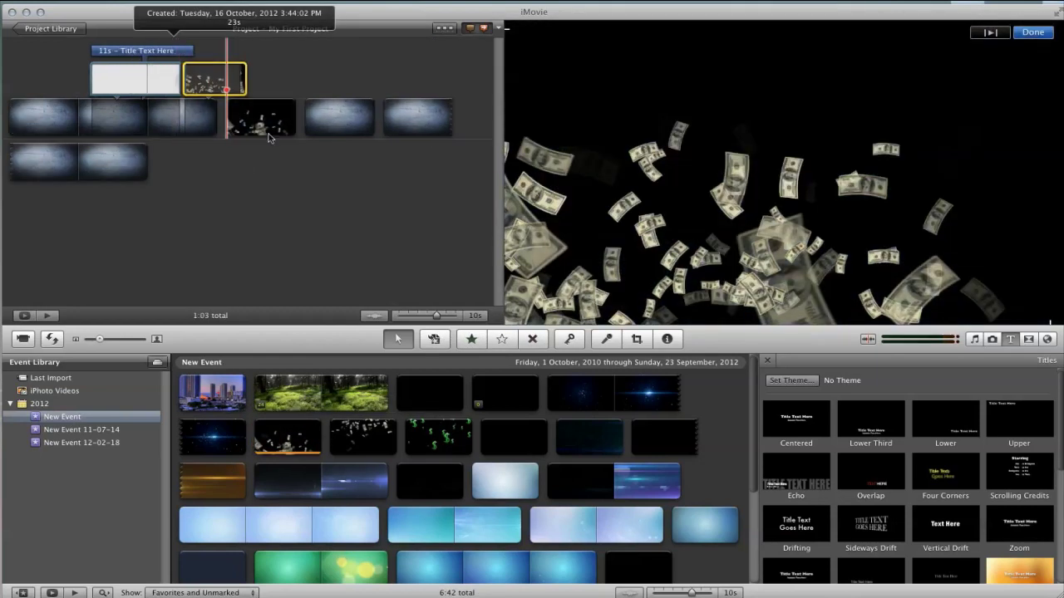
pyautogui.click(256, 129)
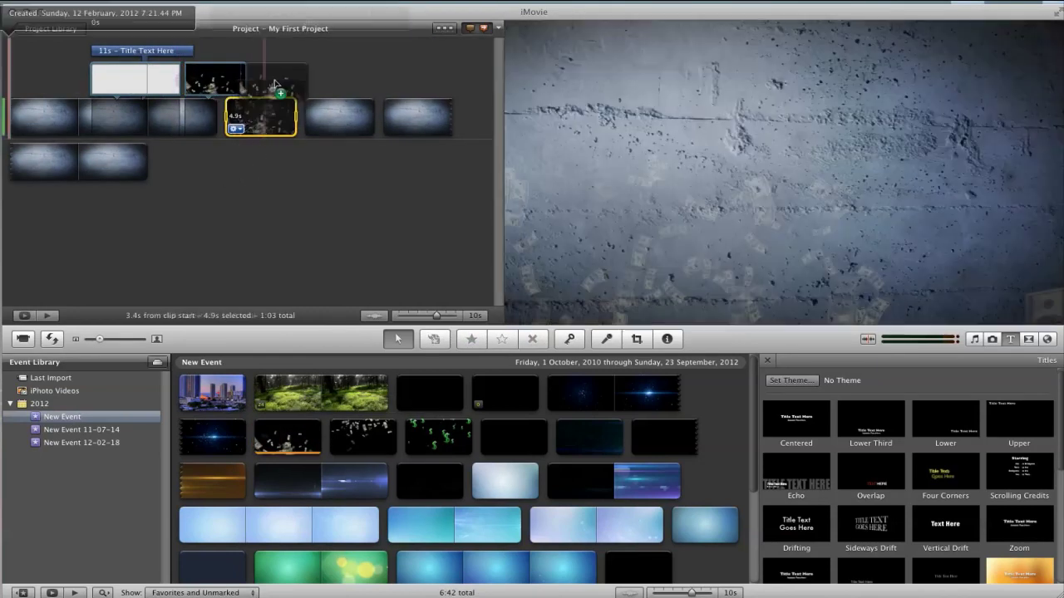
pyautogui.moveTo(261, 116); pyautogui.dragTo(13, 116)
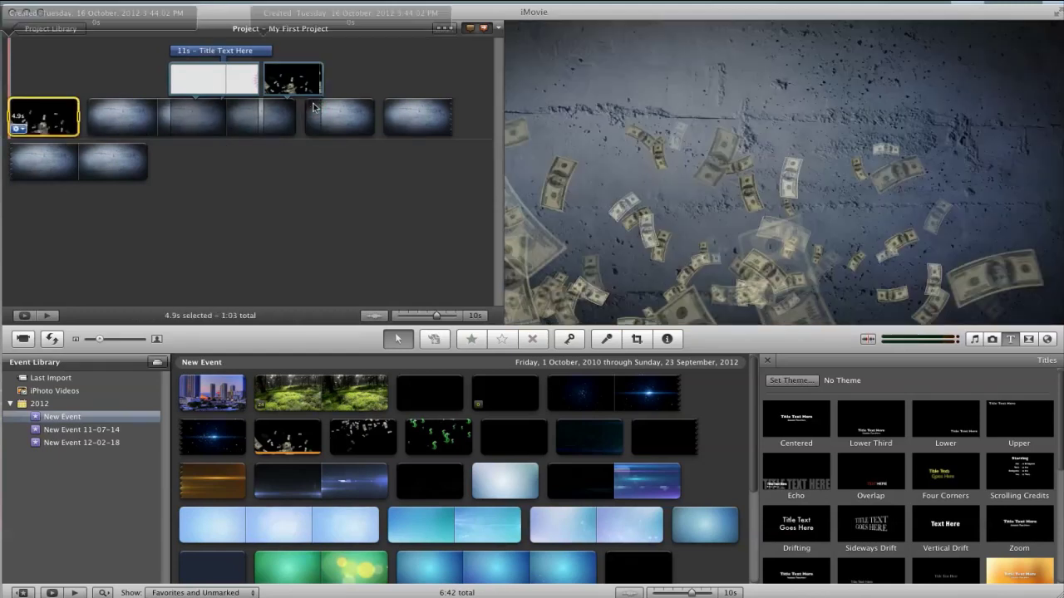
# Undo the paste and the moves of the copied dollar bills clip
pyautogui.press('super+z')
pyautogui.press('super+z')
pyautogui.press('super+z')
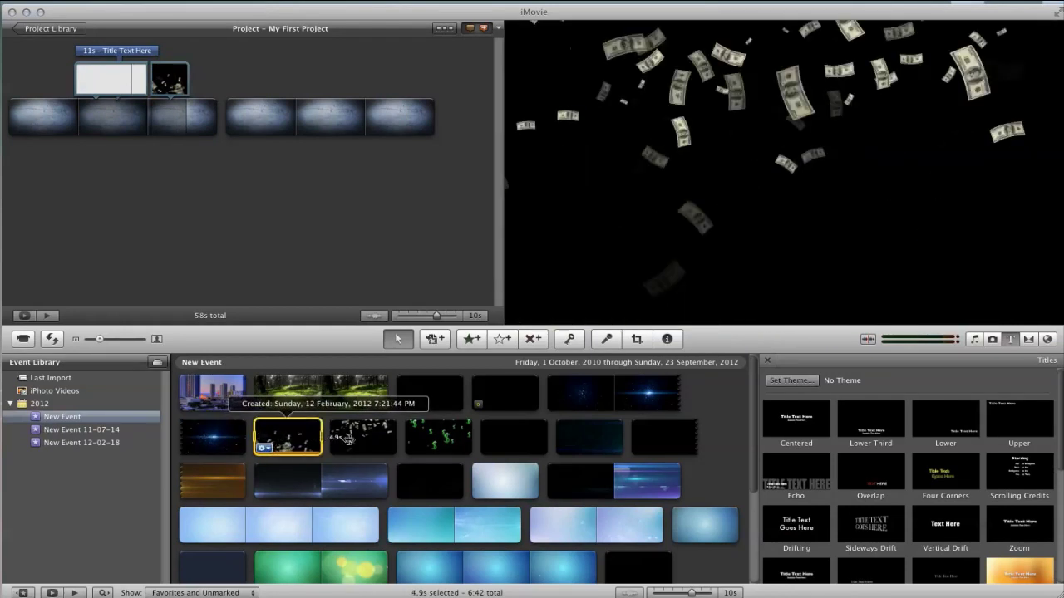
# Add the dollar bills clip as a second Picture in Picture directly after the first and enlarge it to fill the frame
pyautogui.moveTo(297, 438); pyautogui.dragTo(204, 125)
pyautogui.click(170, 118)
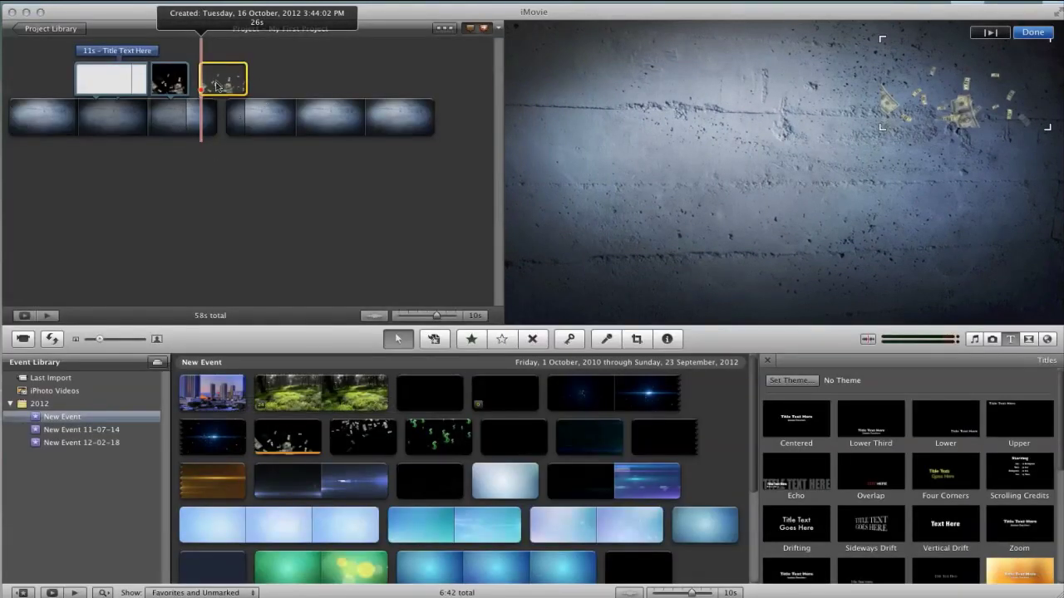
pyautogui.moveTo(216, 86); pyautogui.dragTo(209, 84)
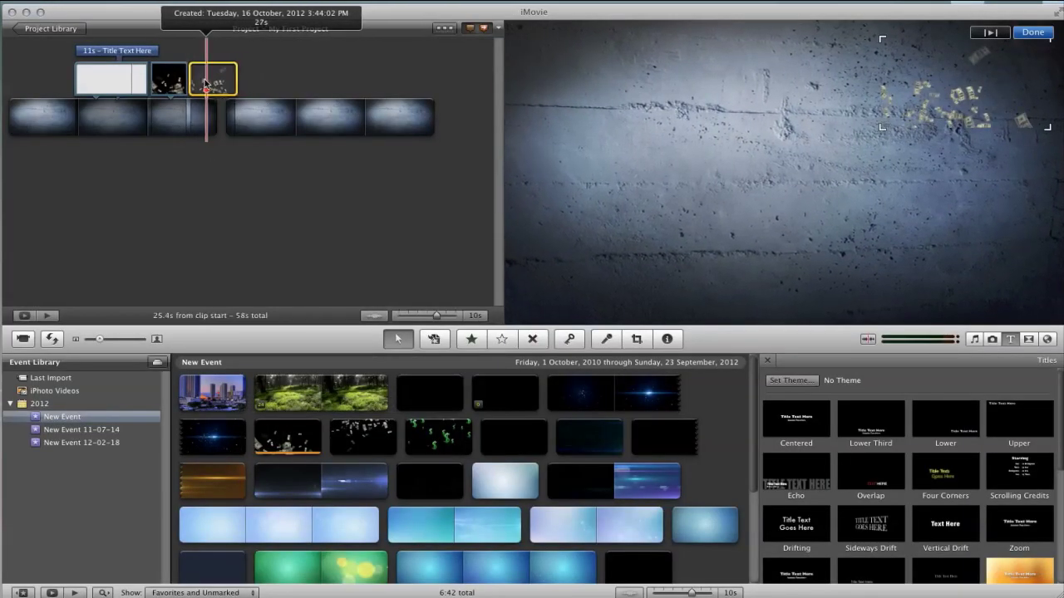
pyautogui.click(182, 195)
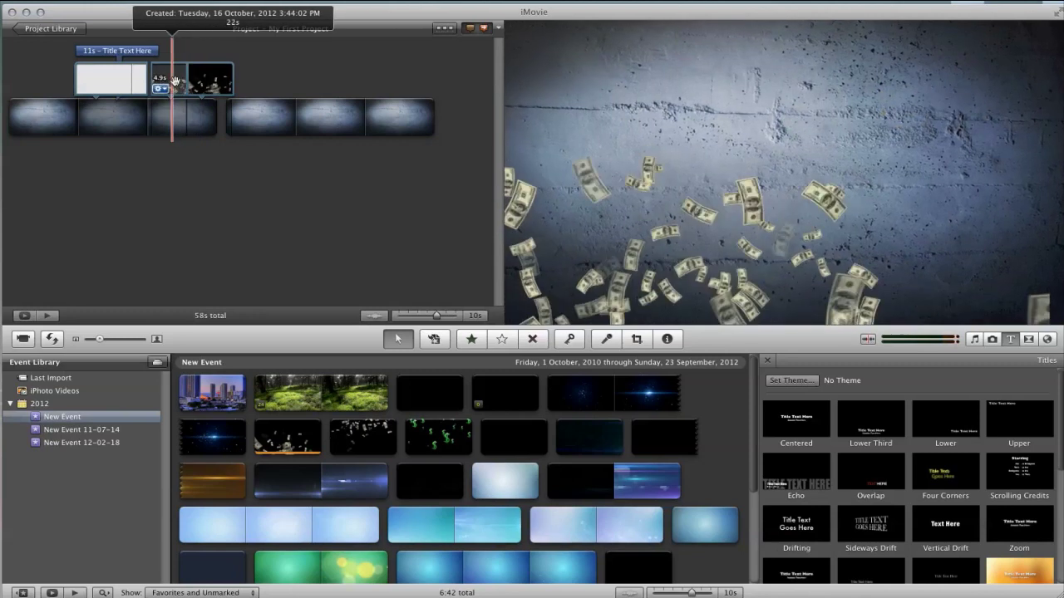
pyautogui.click(200, 88)
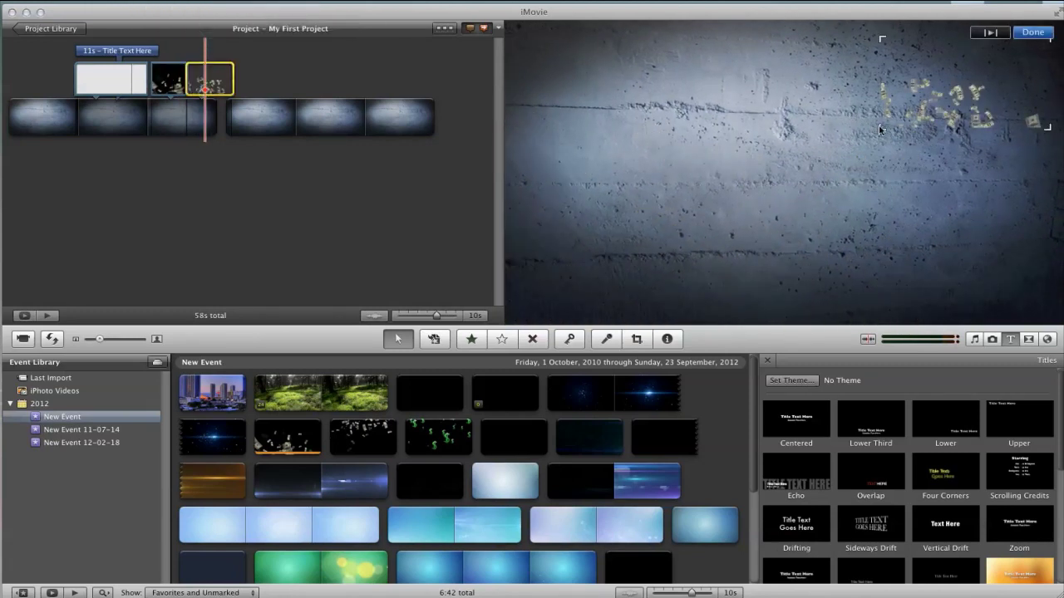
pyautogui.moveTo(879, 129); pyautogui.dragTo(502, 295)
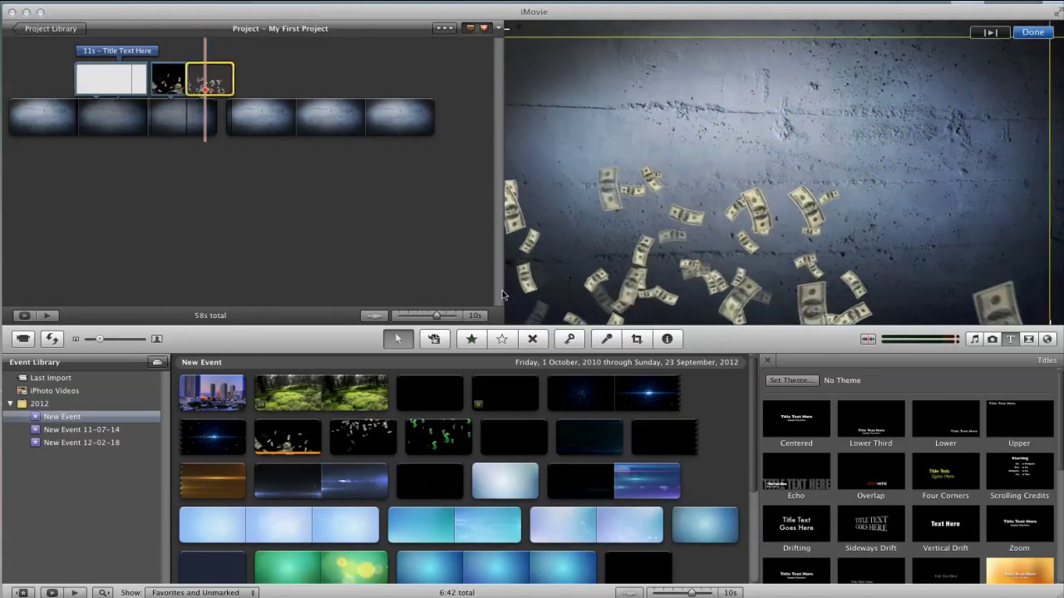
pyautogui.click(186, 192)
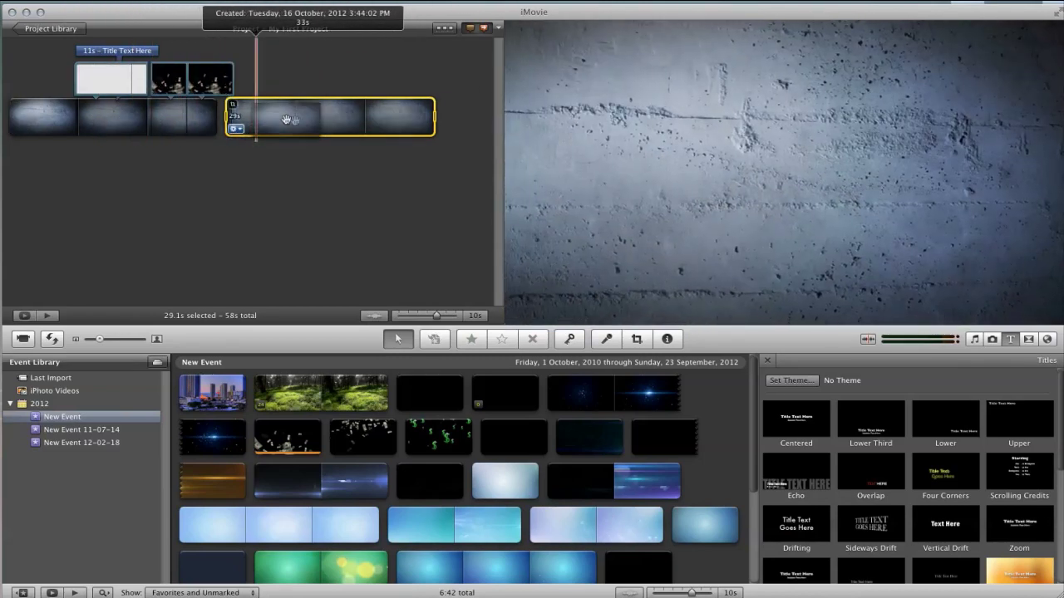
# Delete the second wall background clip and set the remaining wall clip's duration to 45 seconds
pyautogui.press('Delete')
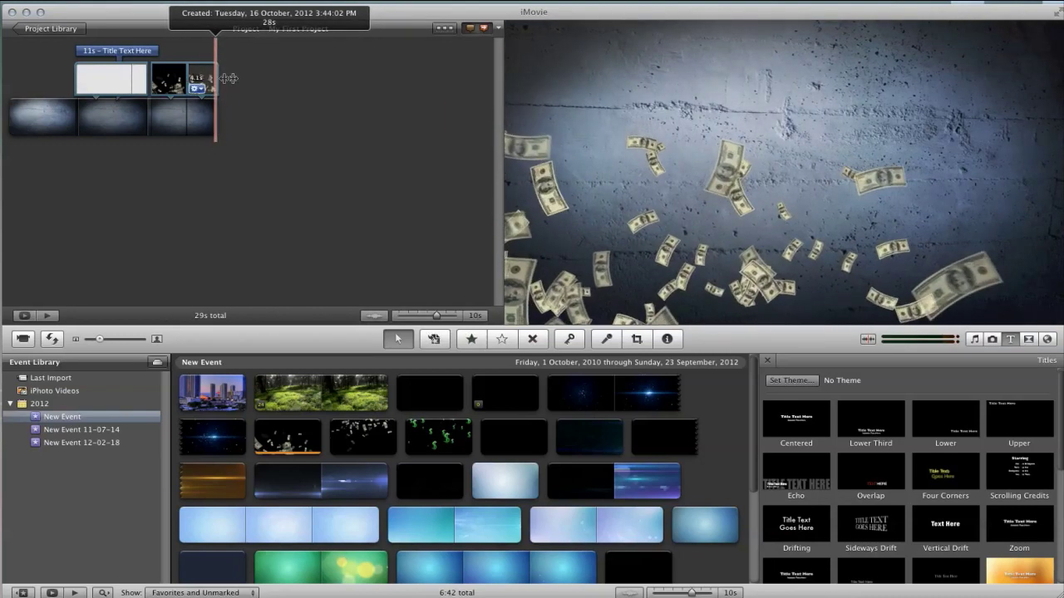
pyautogui.click(170, 119)
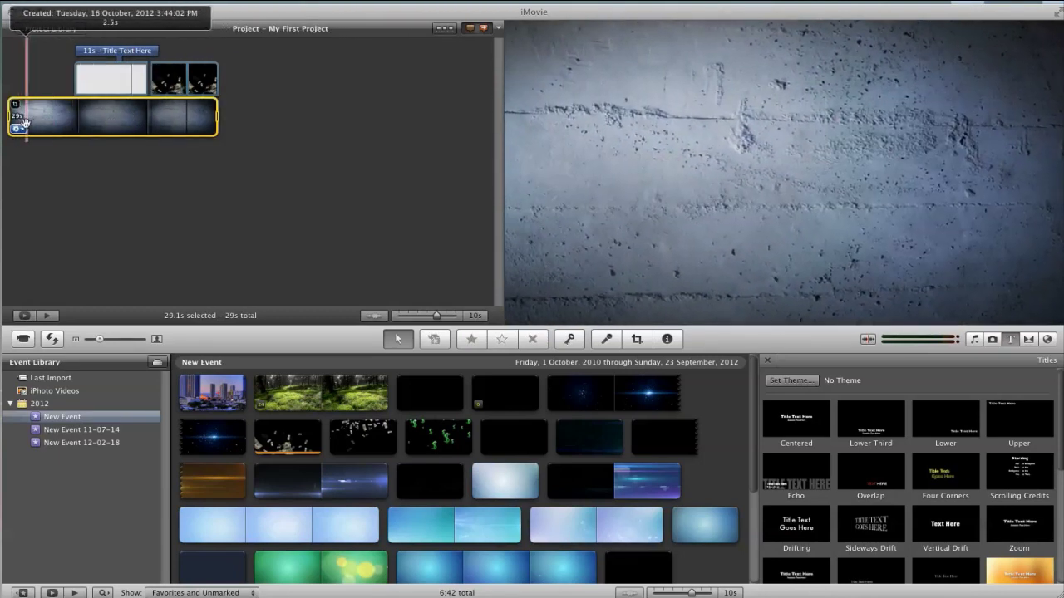
pyautogui.click(19, 129)
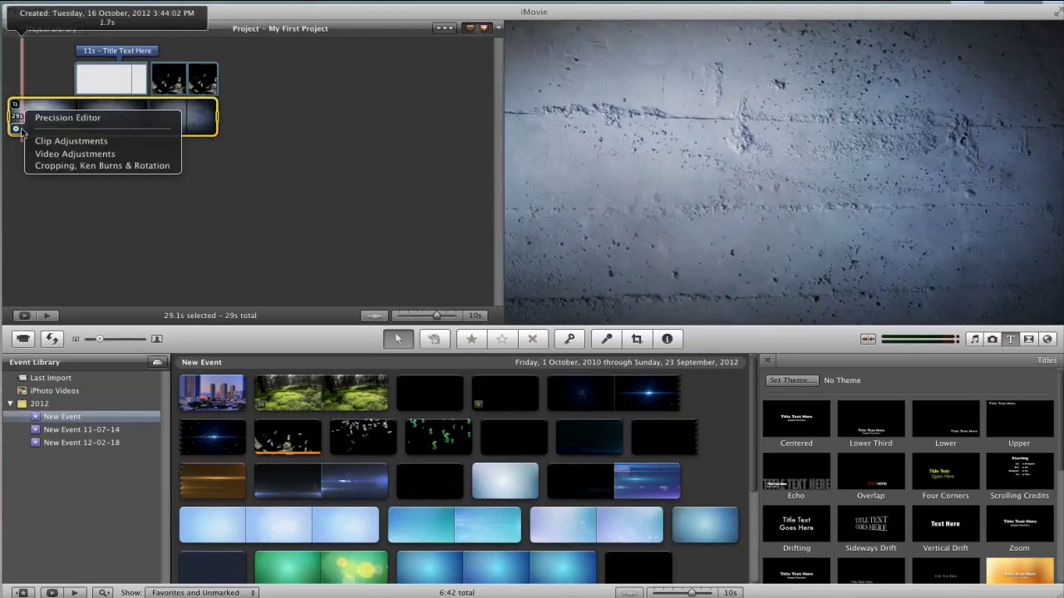
pyautogui.click(88, 145)
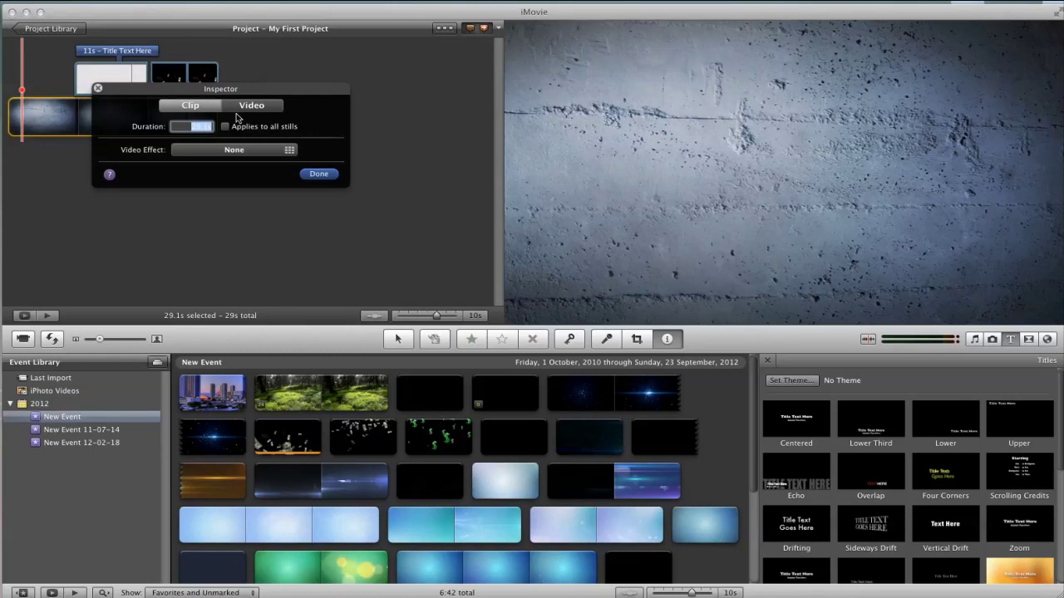
pyautogui.write('45')
pyautogui.press('Return')
pyautogui.click(318, 175)
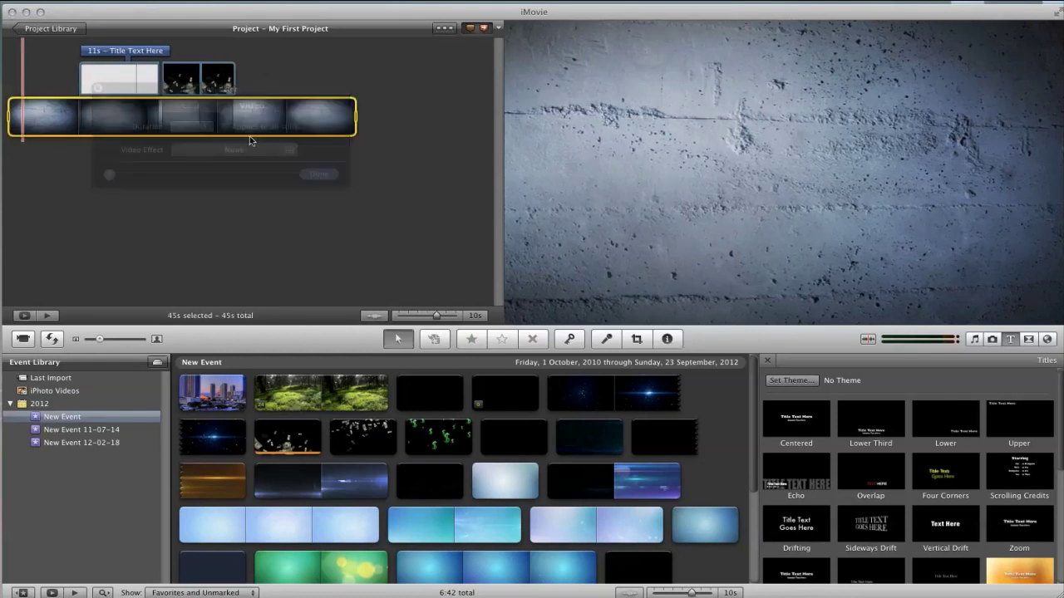
pyautogui.click(307, 80)
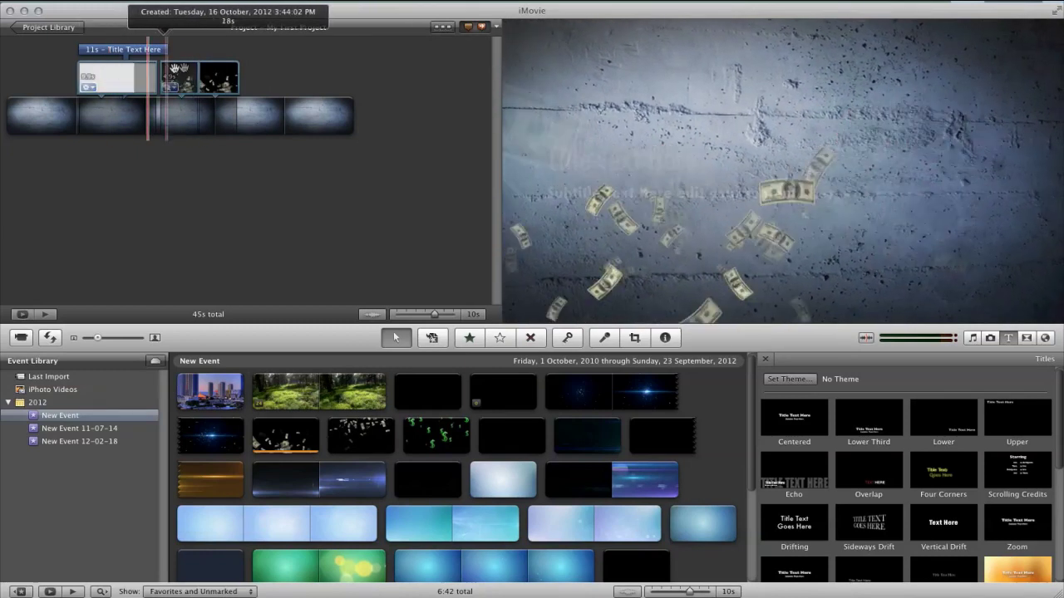
# Delete the white overlay and extend the "Title Text Here" title to about 20 seconds, spanning both dollar bills overlays
pyautogui.click(121, 93)
pyautogui.press('Delete')
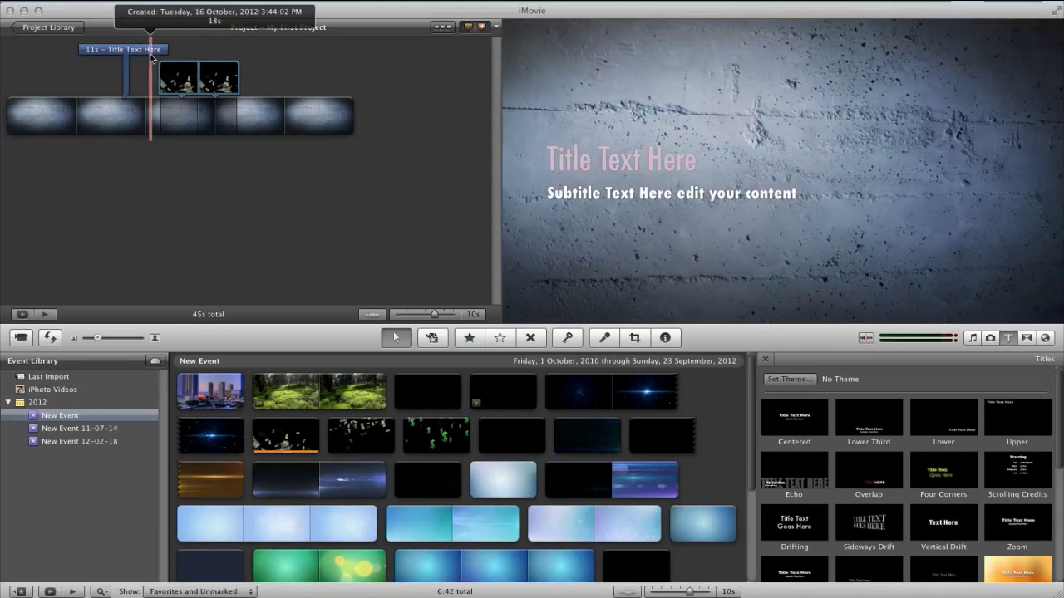
pyautogui.moveTo(232, 51); pyautogui.dragTo(234, 51)
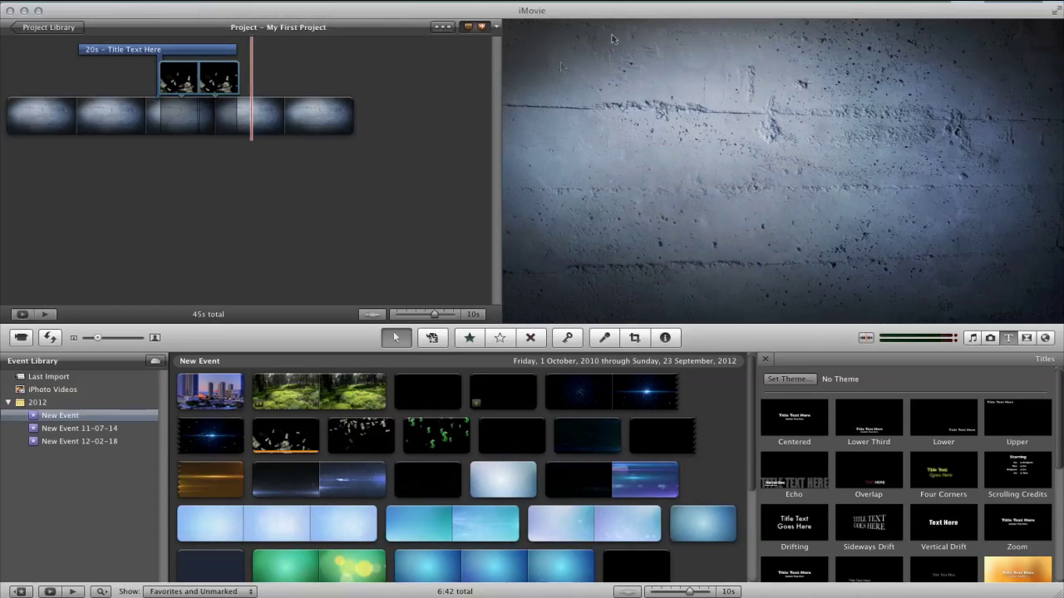
# Play back the section where the title runs over the falling dollar bills to check the transition between the two overlays
pyautogui.press('space')
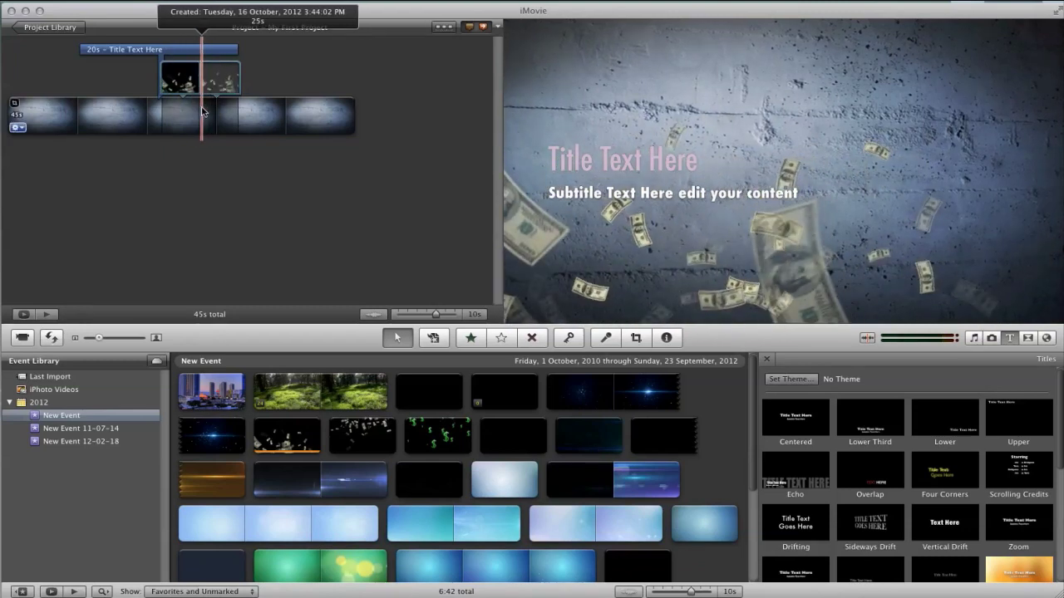
pyautogui.press('space')
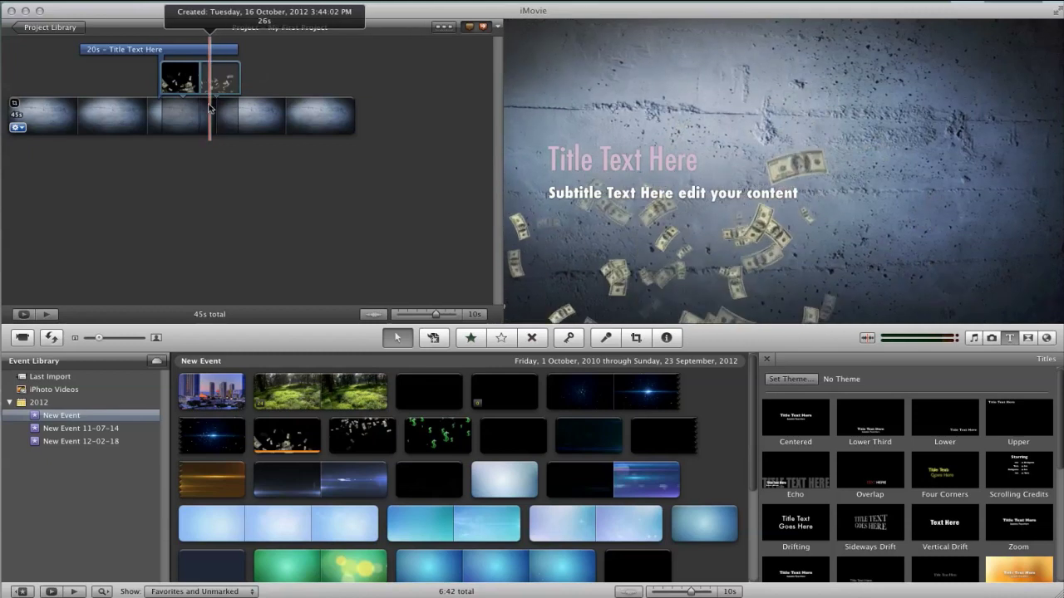
pyautogui.press('space')
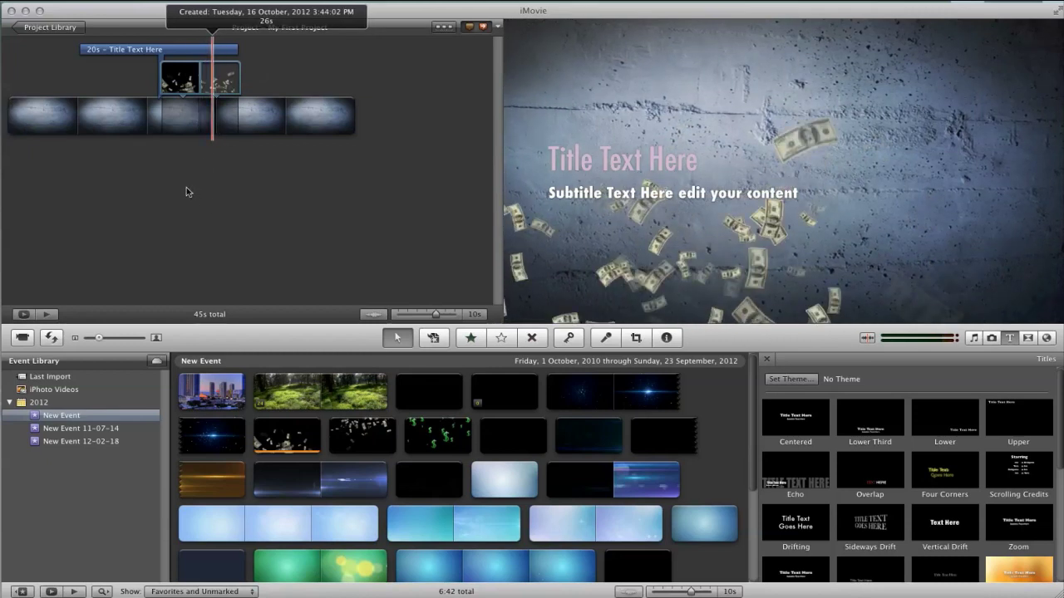